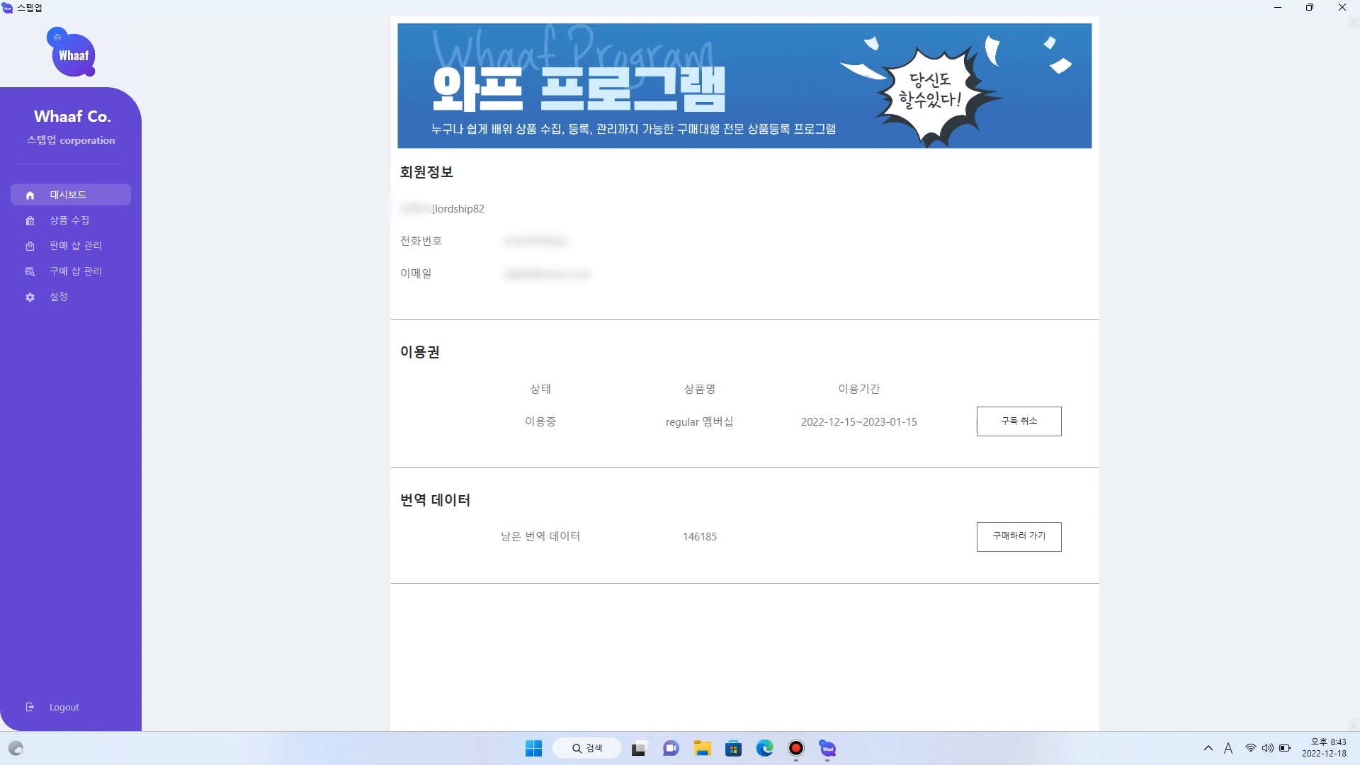
- Open the 상품 수집 page, and in Edge search for 알리익스프레스 and open its official site
left_click(70, 219)
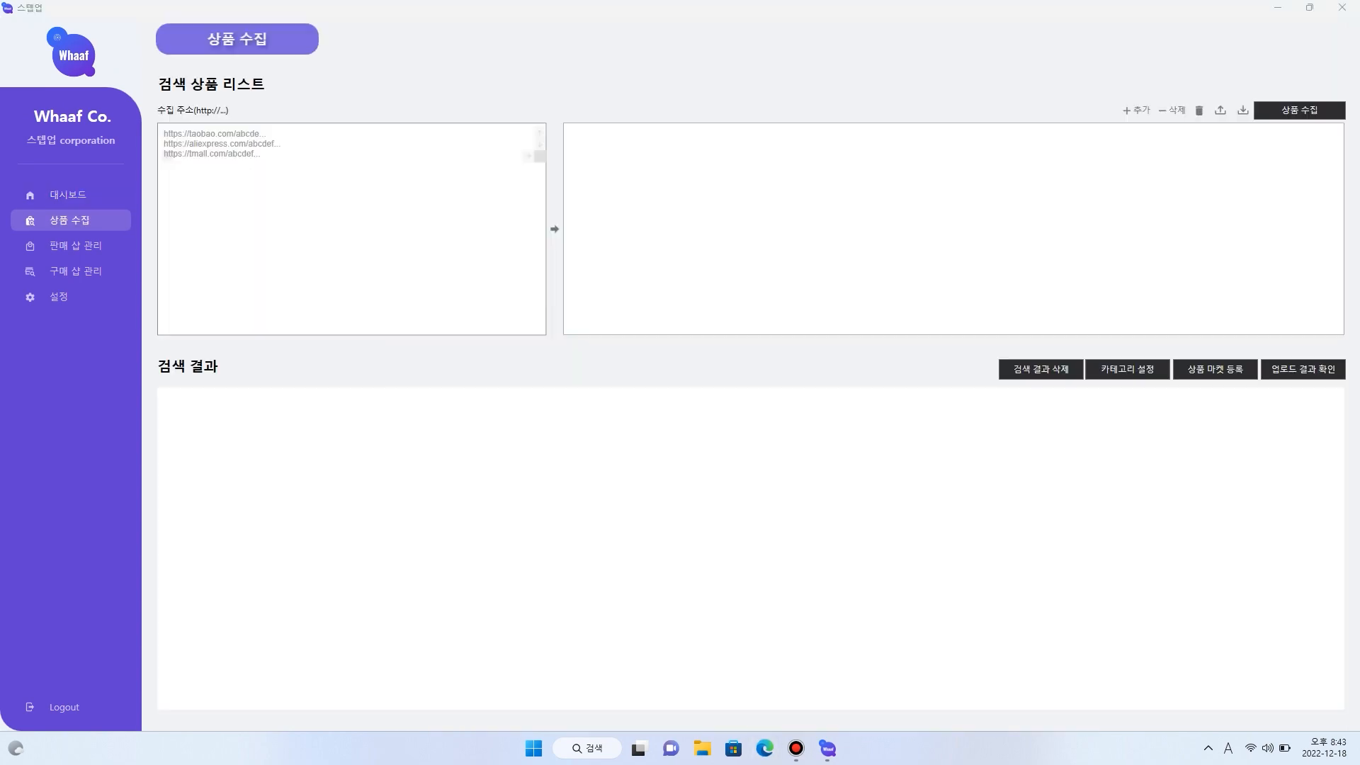
left_click(765, 748)
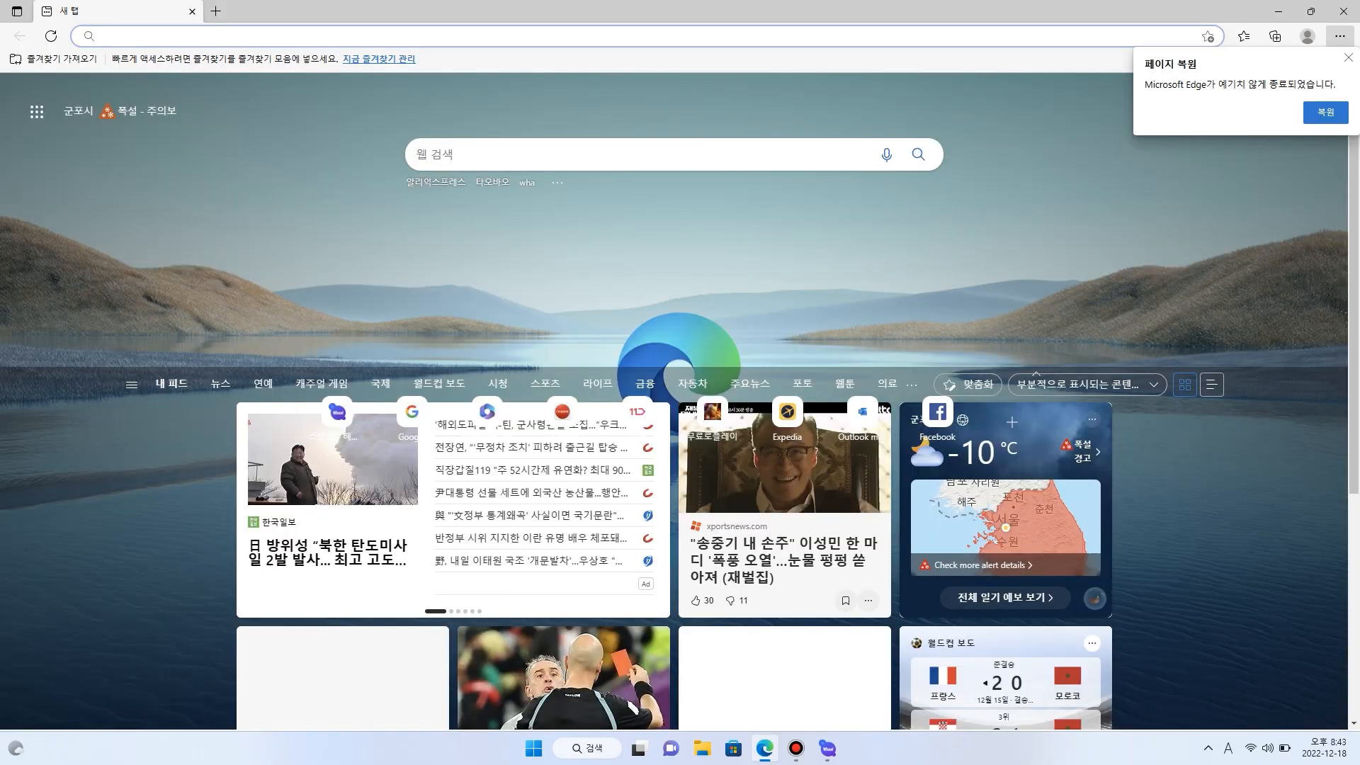
key("Hangul")
type("알리익")
type("스프레스")
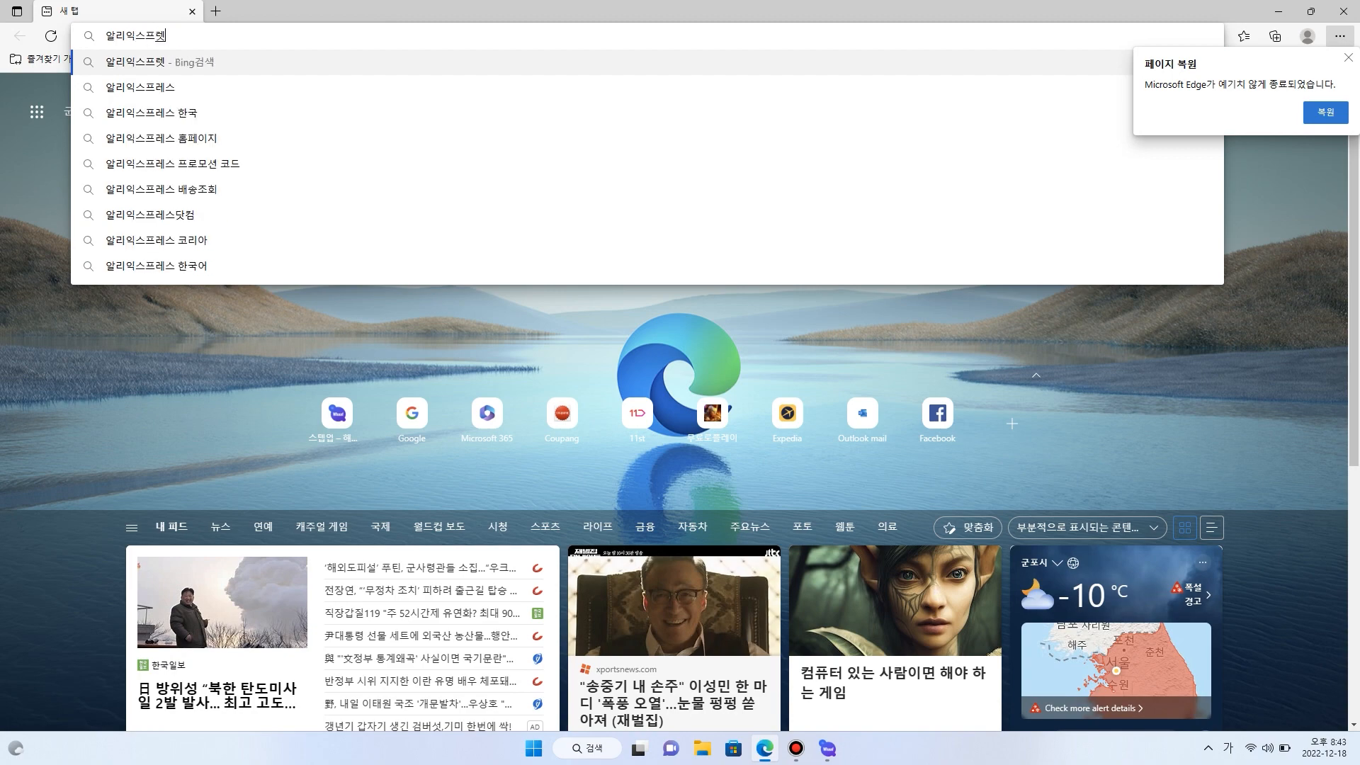
key("Return")
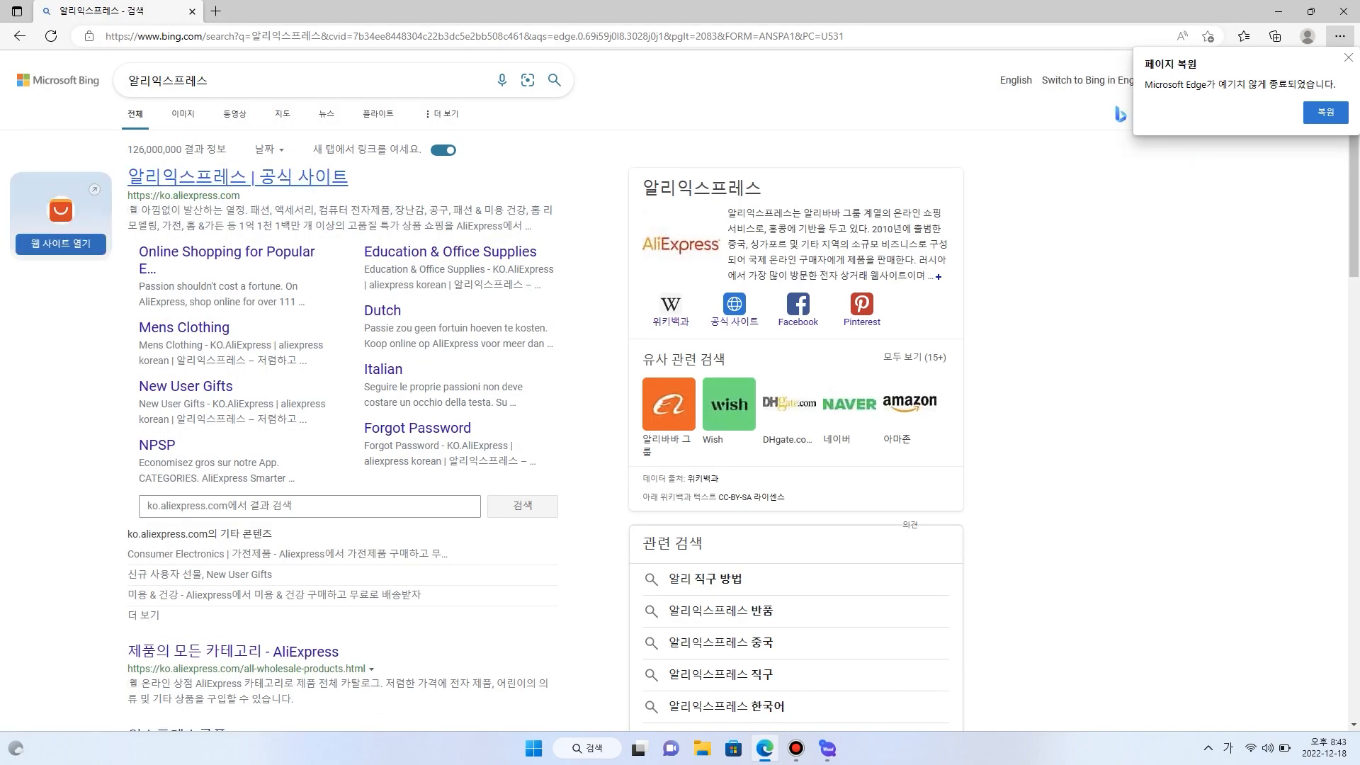
left_click(238, 177)
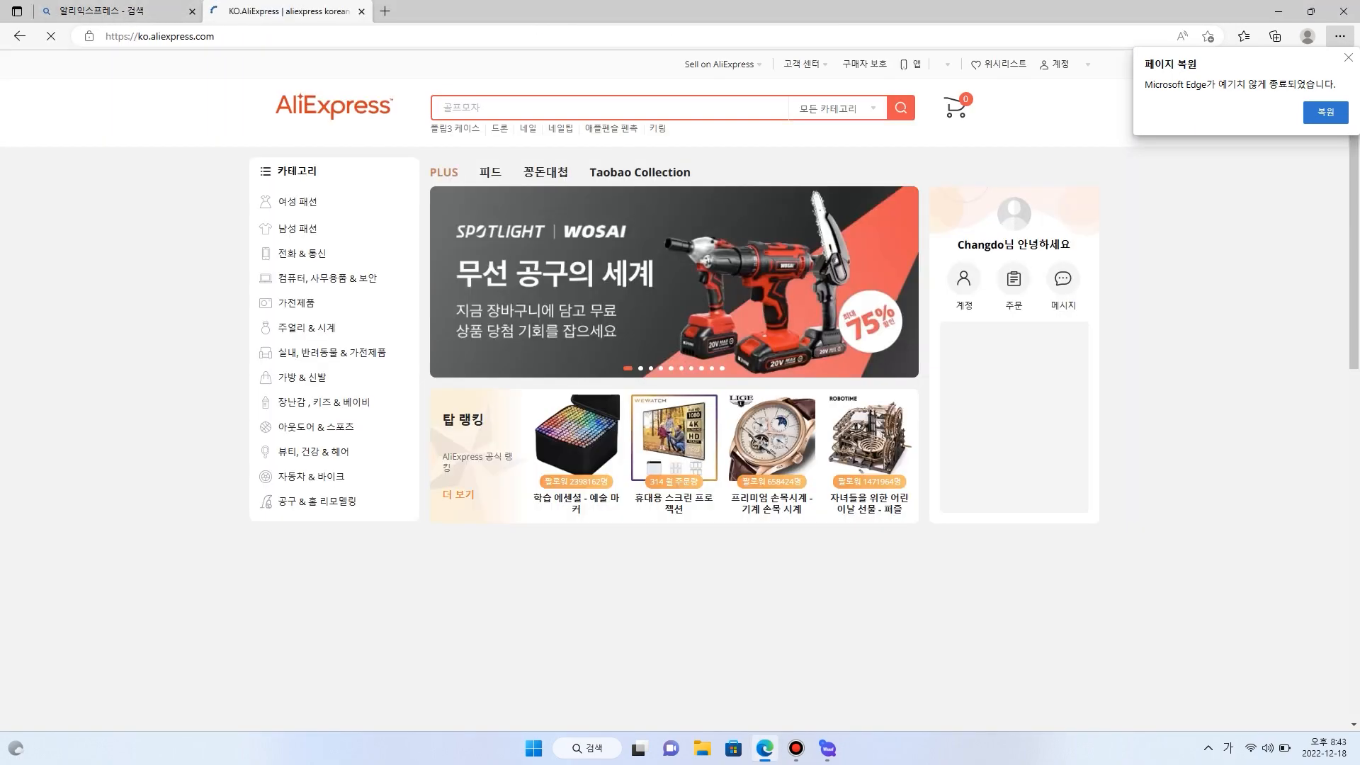
- Open the 꽁돈대첩 deals on AliExpress and go to the TACVASEN tactical shirt with two chest zip pockets priced ₩24,131
scroll(673, 389, "down", 4)
left_click(742, 329)
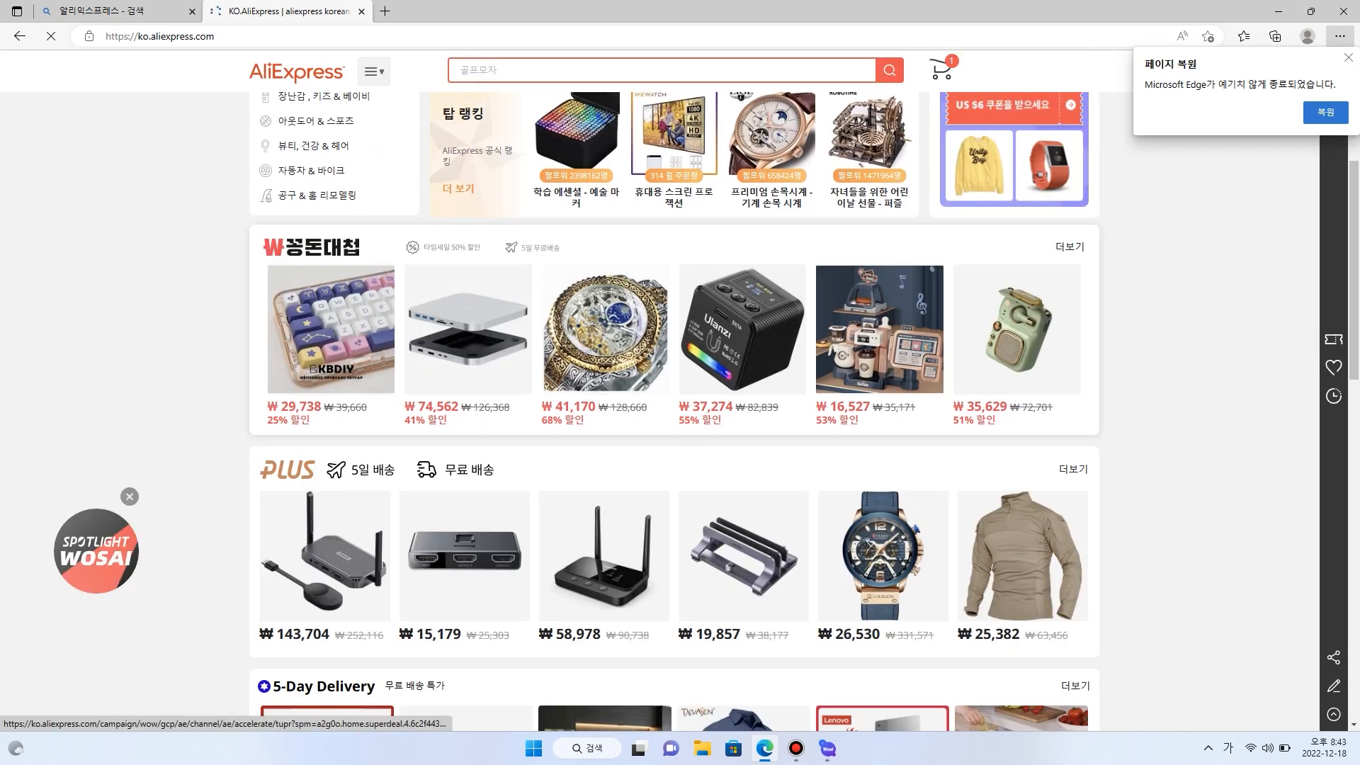
scroll(524, 318, "down", 6)
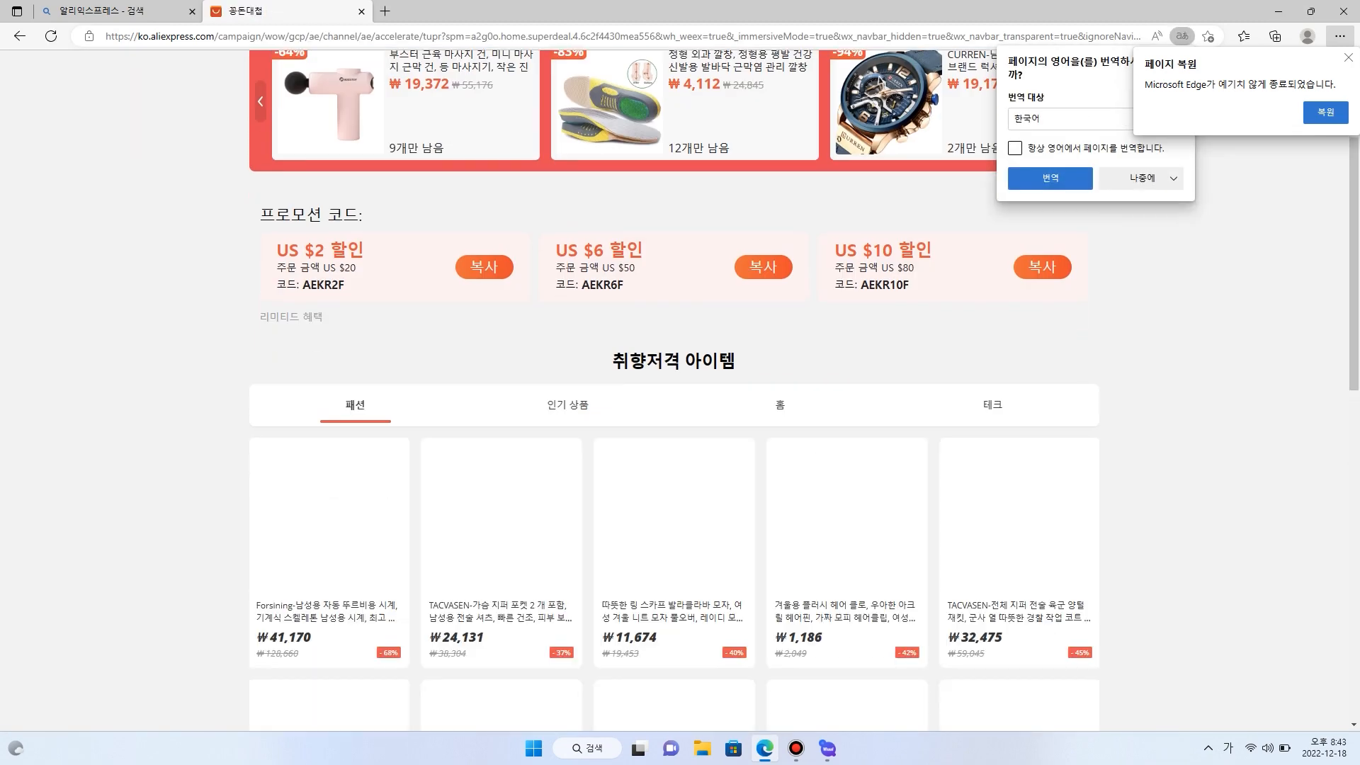
left_click(521, 315)
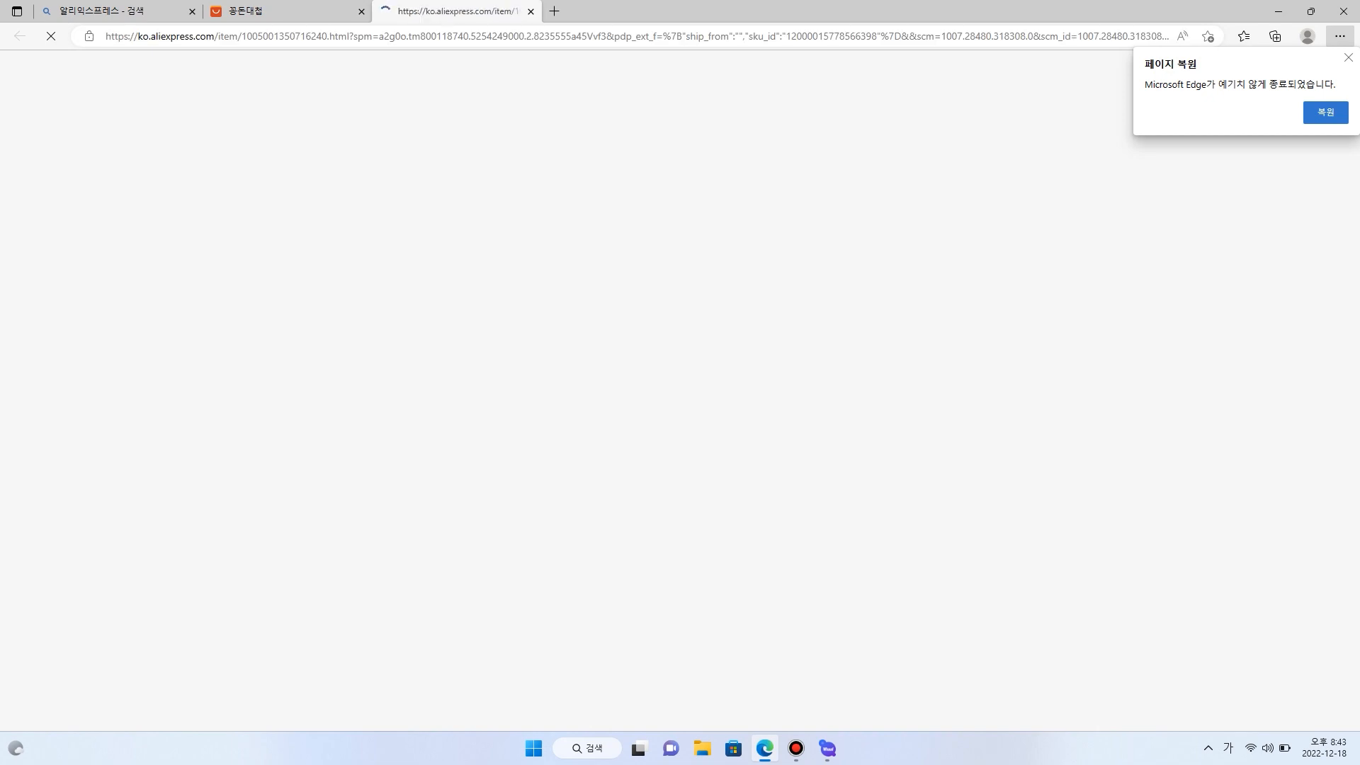
- Copy the shirt page's web address and add it to the collection list in the Whaaf program
left_click(567, 36)
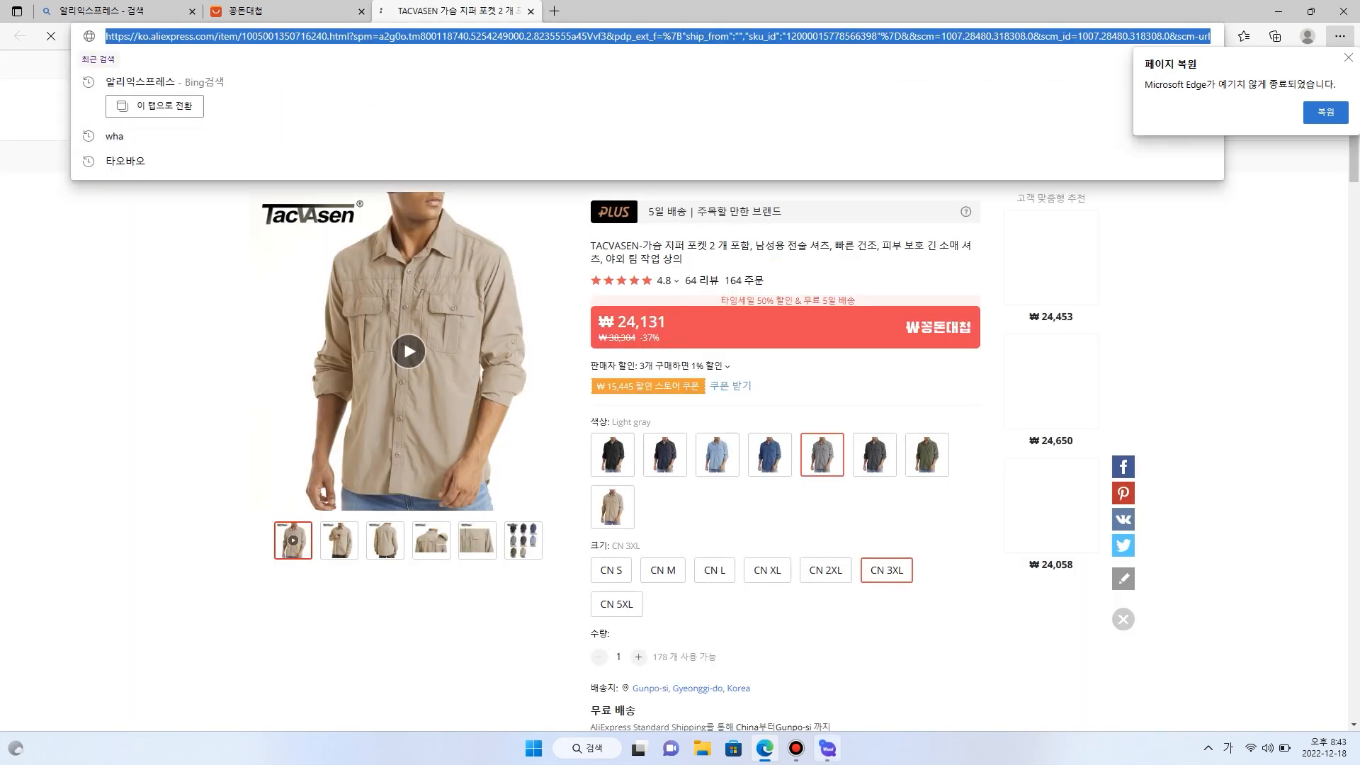
left_click(827, 748)
left_click(397, 219)
key("ctrl+v")
left_click(555, 228)
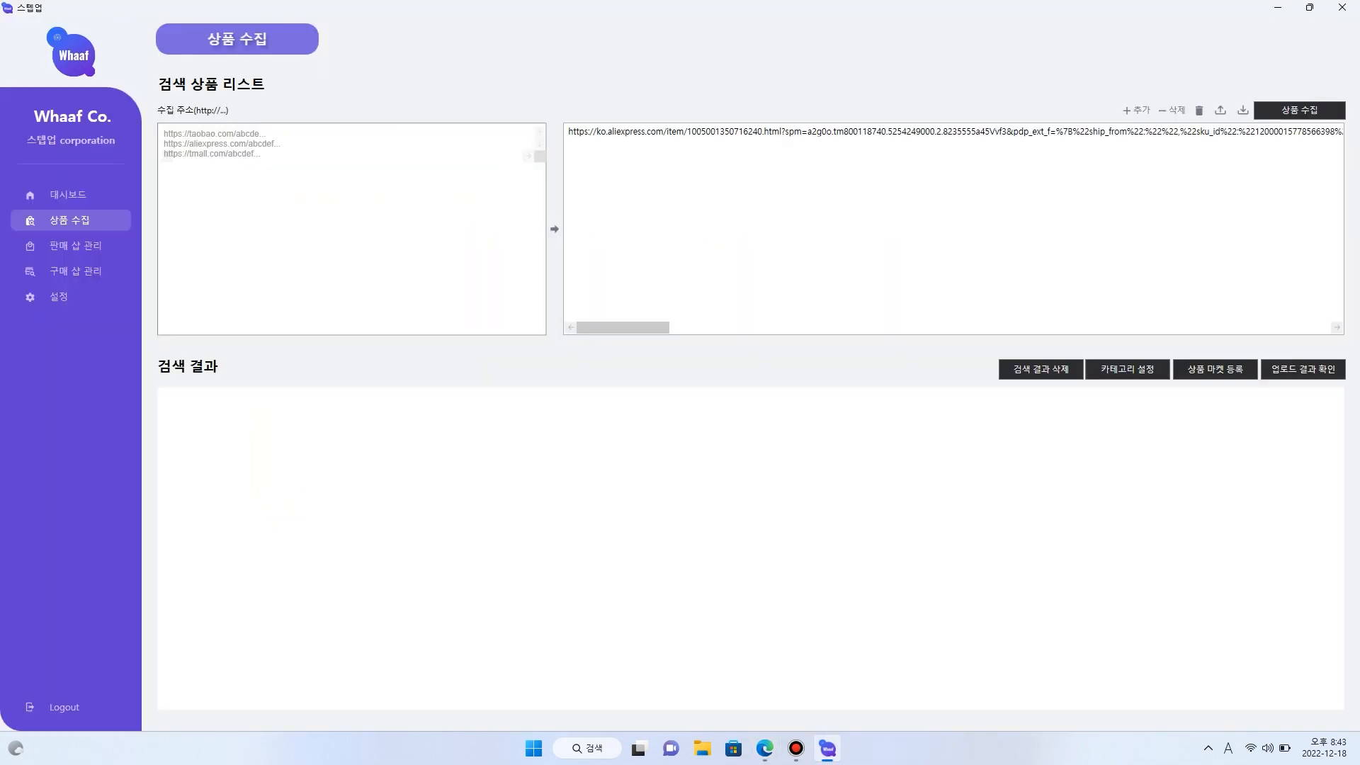
- In Edge, open the recommended gray TACVASEN shirt priced ₩24,453 and add its web address to the Whaaf collection list
left_click(765, 748)
left_click(1044, 252)
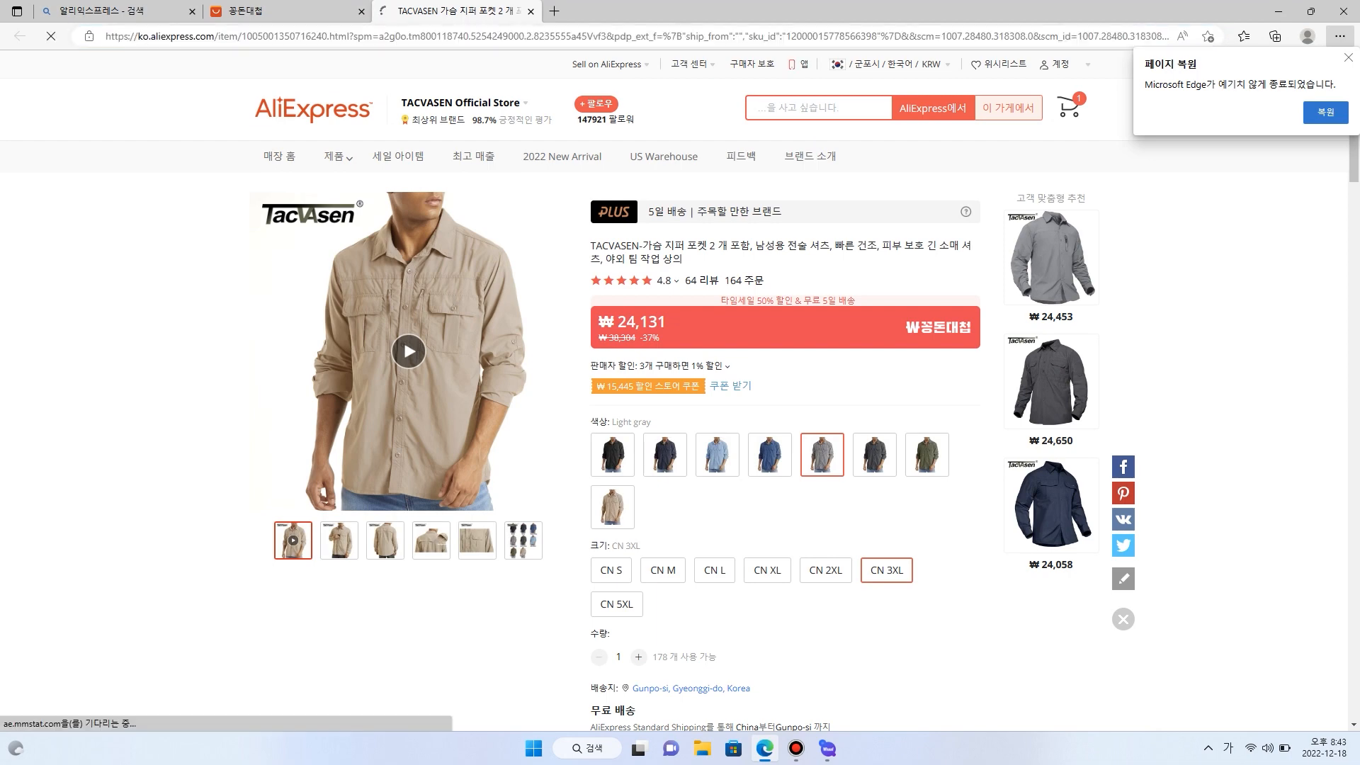
left_click(567, 36)
key("ctrl+c")
left_click(828, 748)
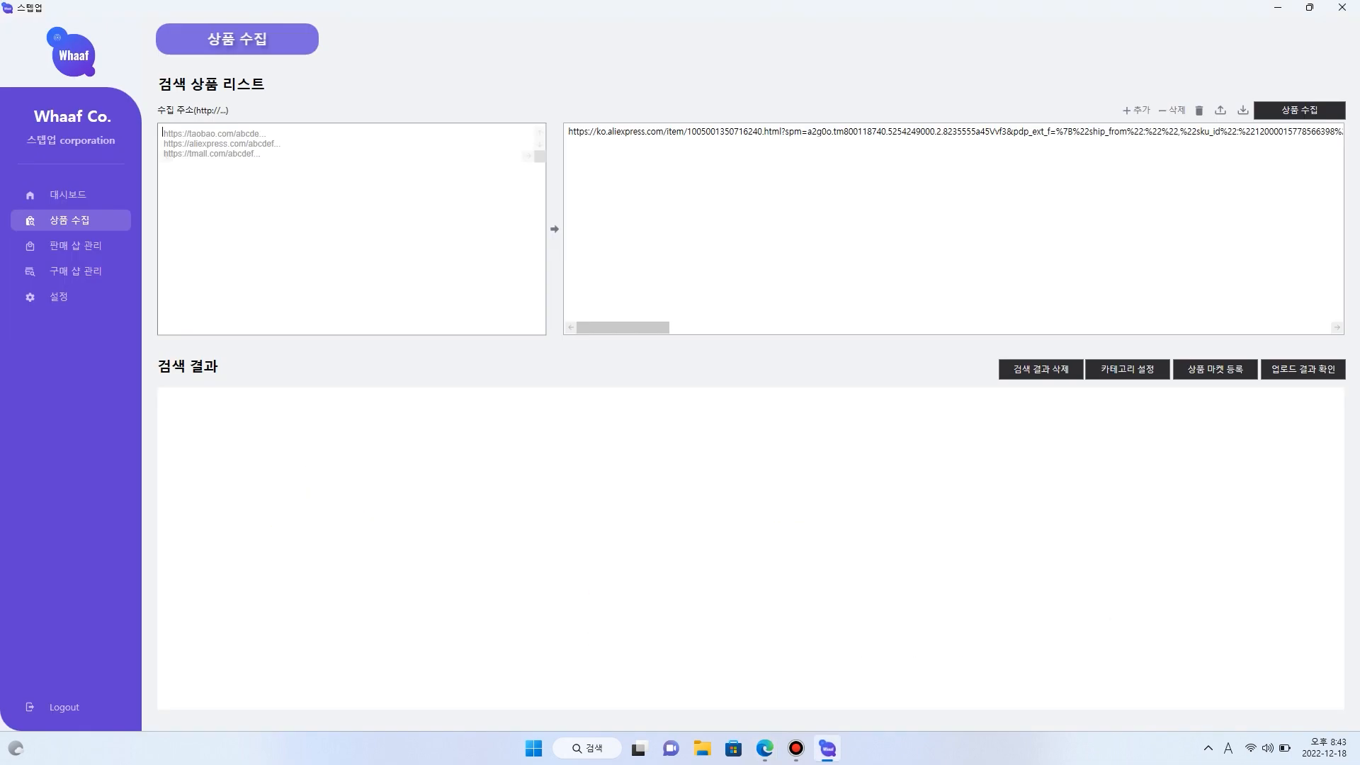
left_click(351, 212)
key("ctrl+v")
left_click(554, 228)
- In Edge, open the recommended dark gray TACVASEN shirt priced ₩23,861 and add its web address to the Whaaf collection list
left_click(766, 748)
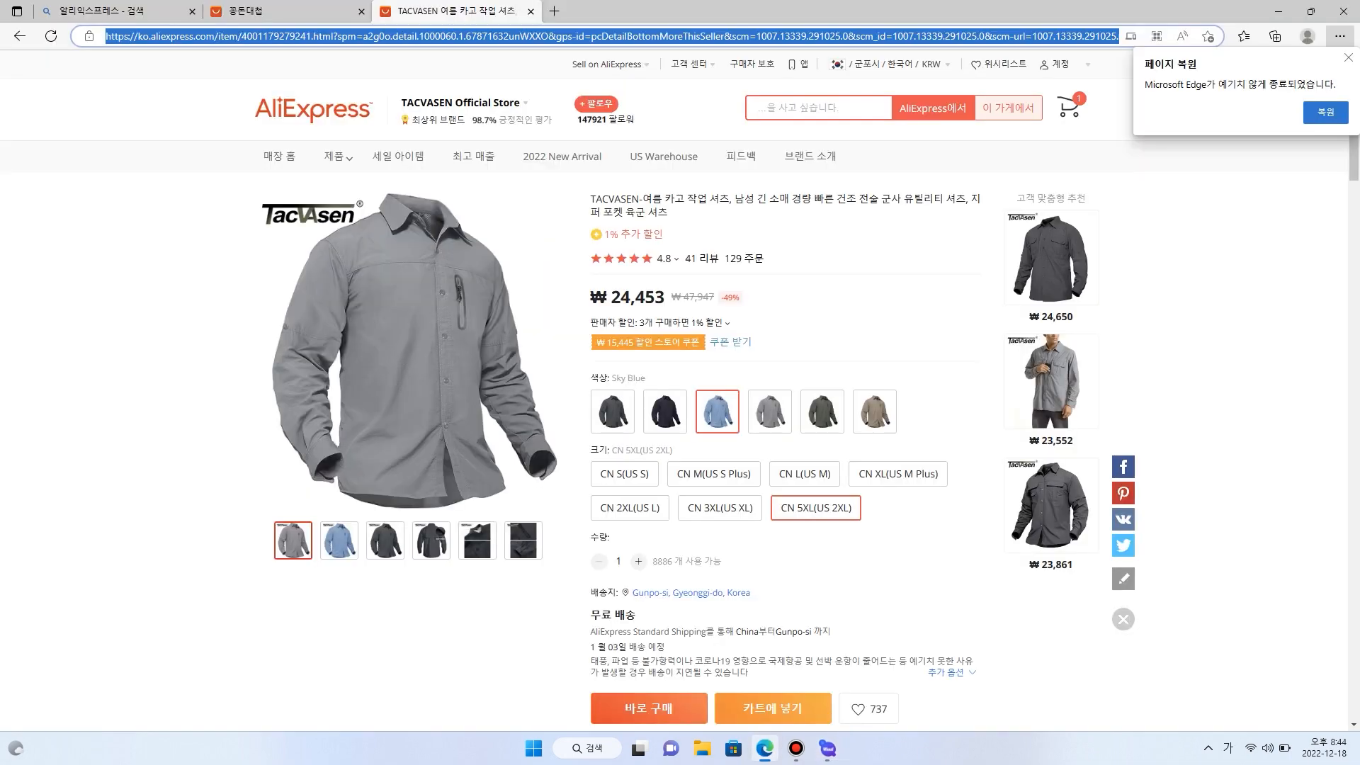
left_click(1044, 492)
left_click(567, 36)
key("ctrl+c")
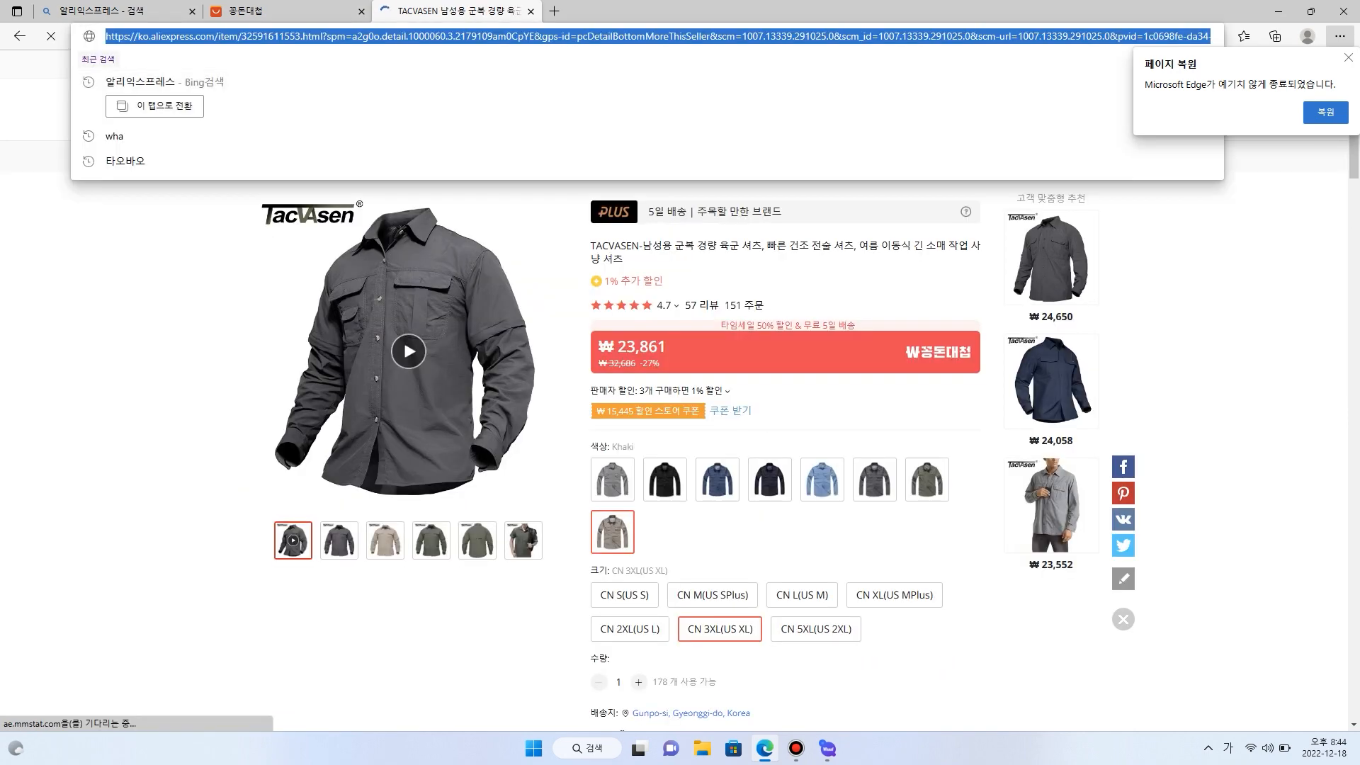
left_click(828, 748)
key("ctrl+v")
key("Return")
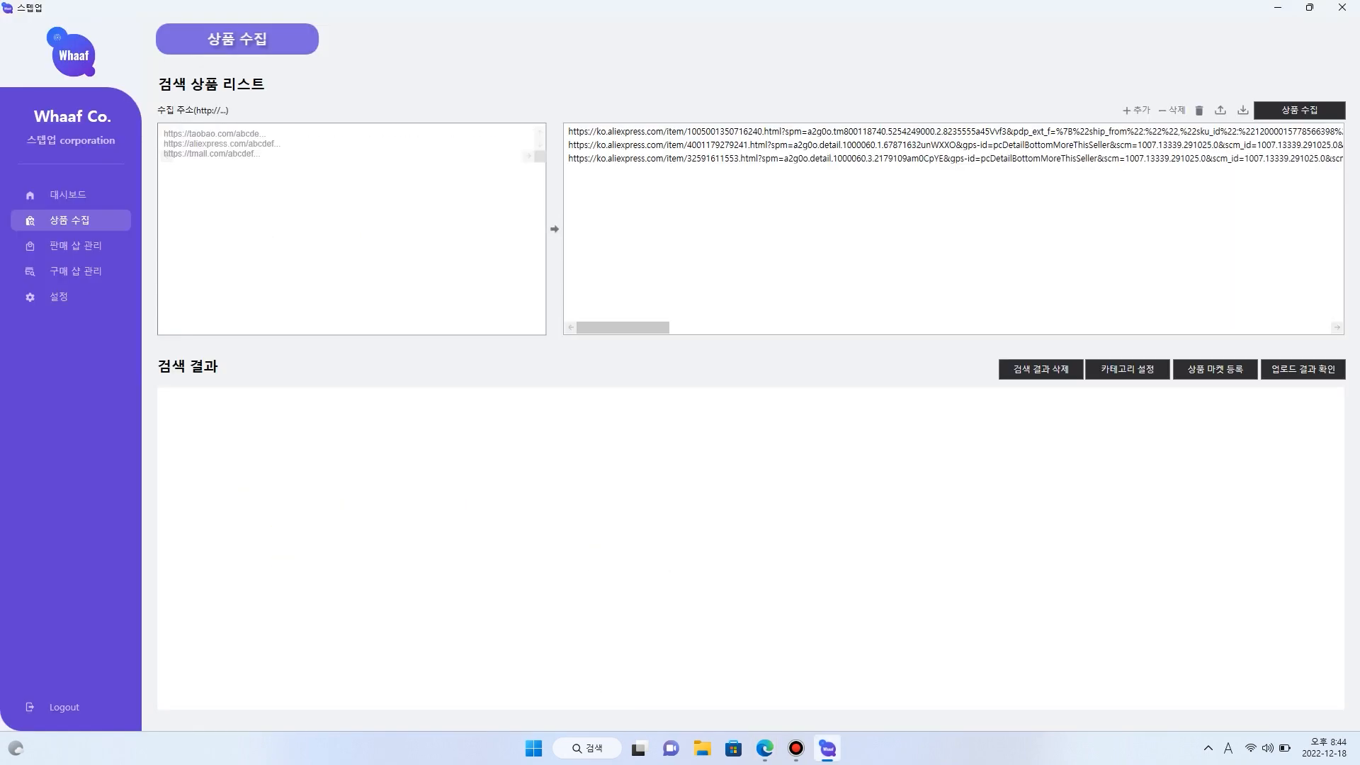
- In Edge, open the recommended navy TACVASEN shirt priced ₩24,058 and add its web address to the Whaaf collection list
left_click(765, 748)
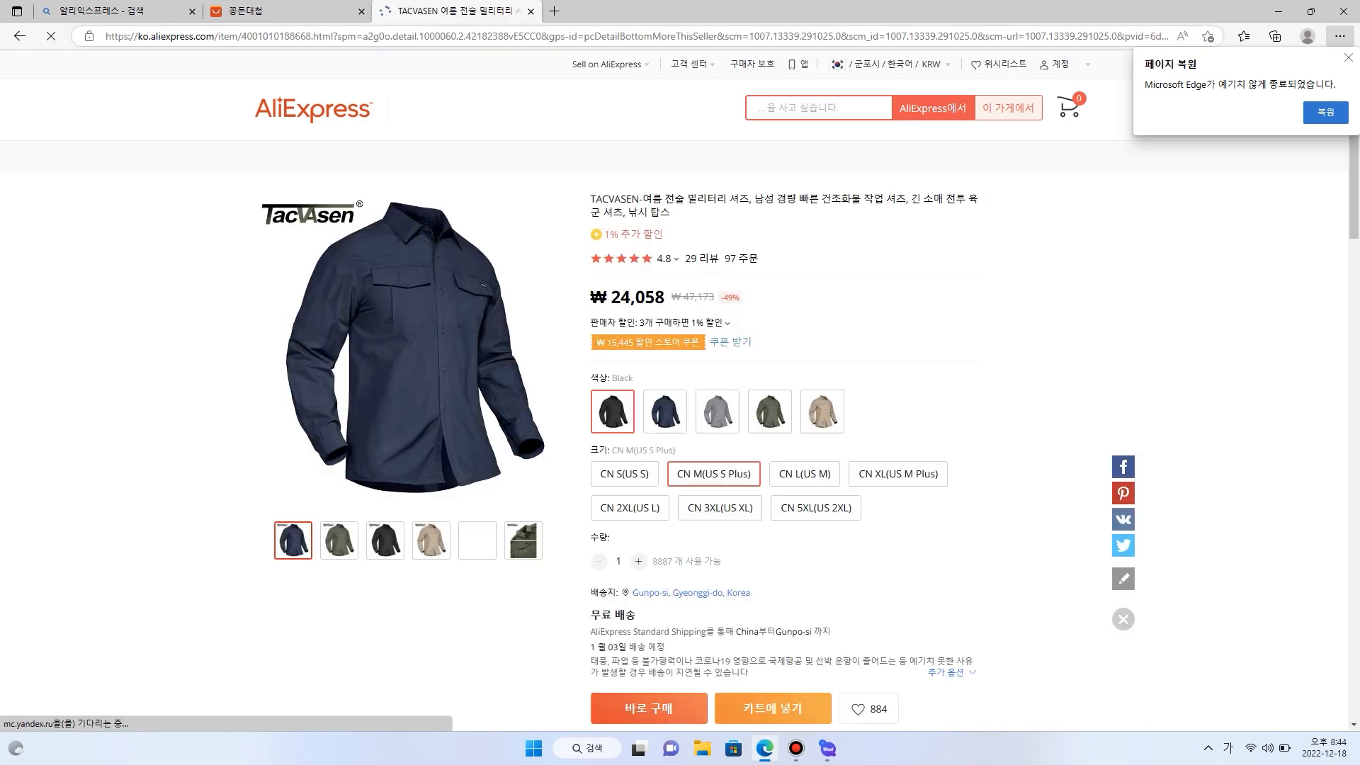
left_click(567, 36)
key("ctrl+c")
left_click(827, 748)
key("ctrl+v")
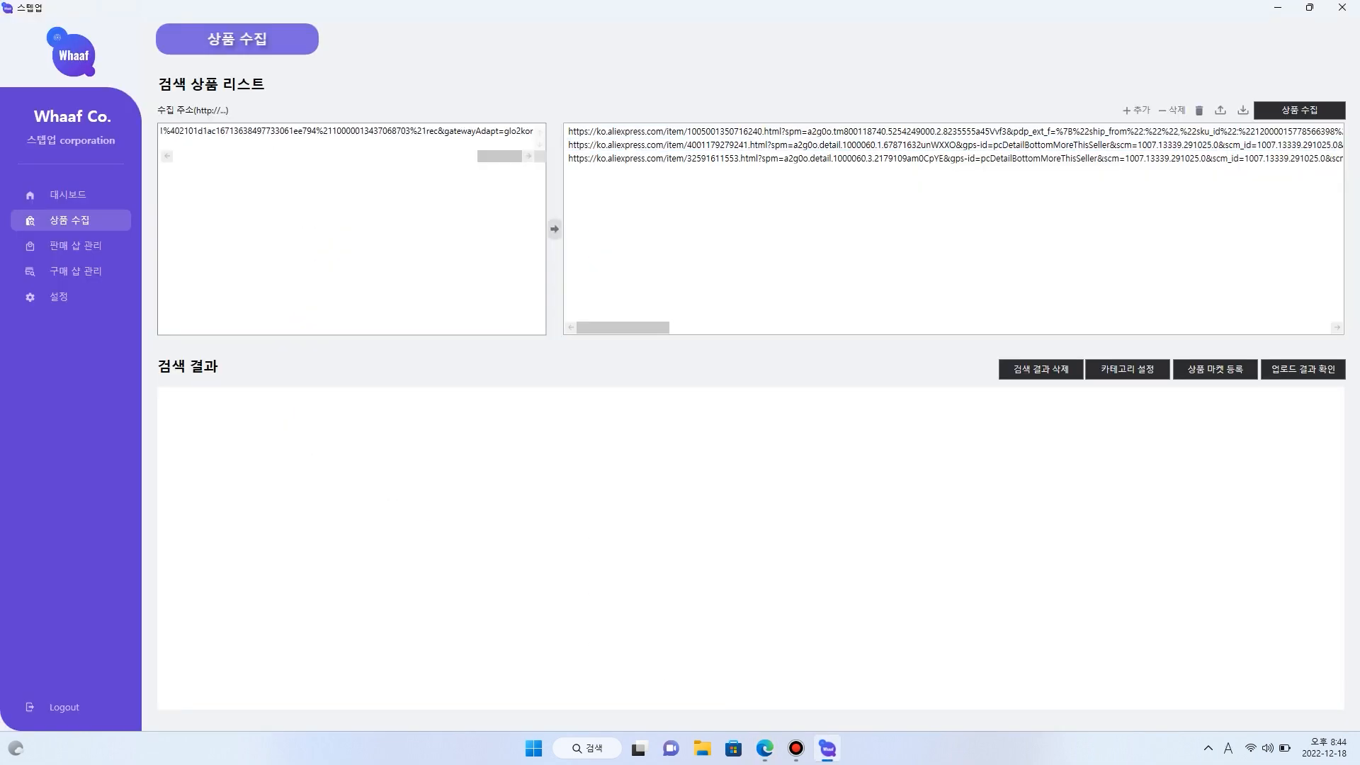
key("Return")
- In Edge, open the ₩24,131 khaki shirt from the store's products further down the page and add its address to the Whaaf list
left_click(765, 748)
scroll(770, 227, "up", 1)
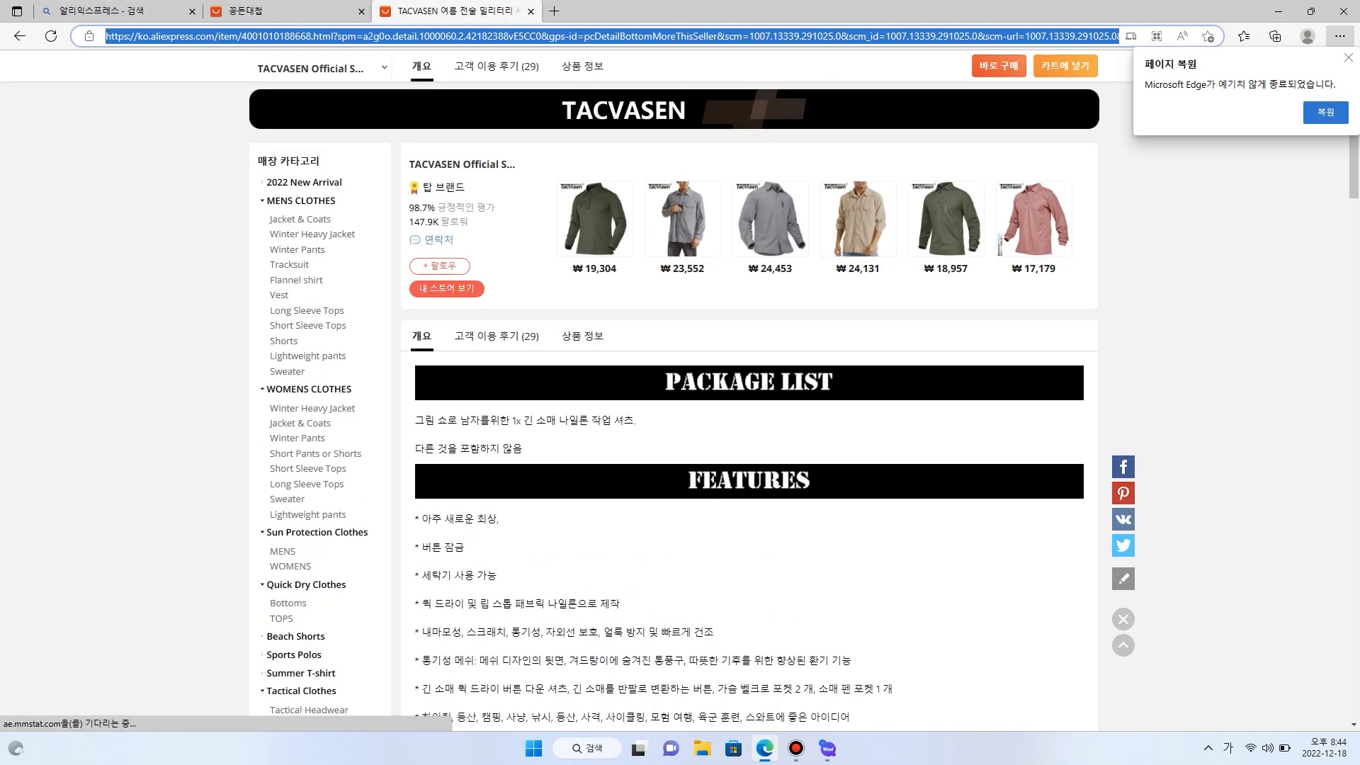
left_click(770, 219)
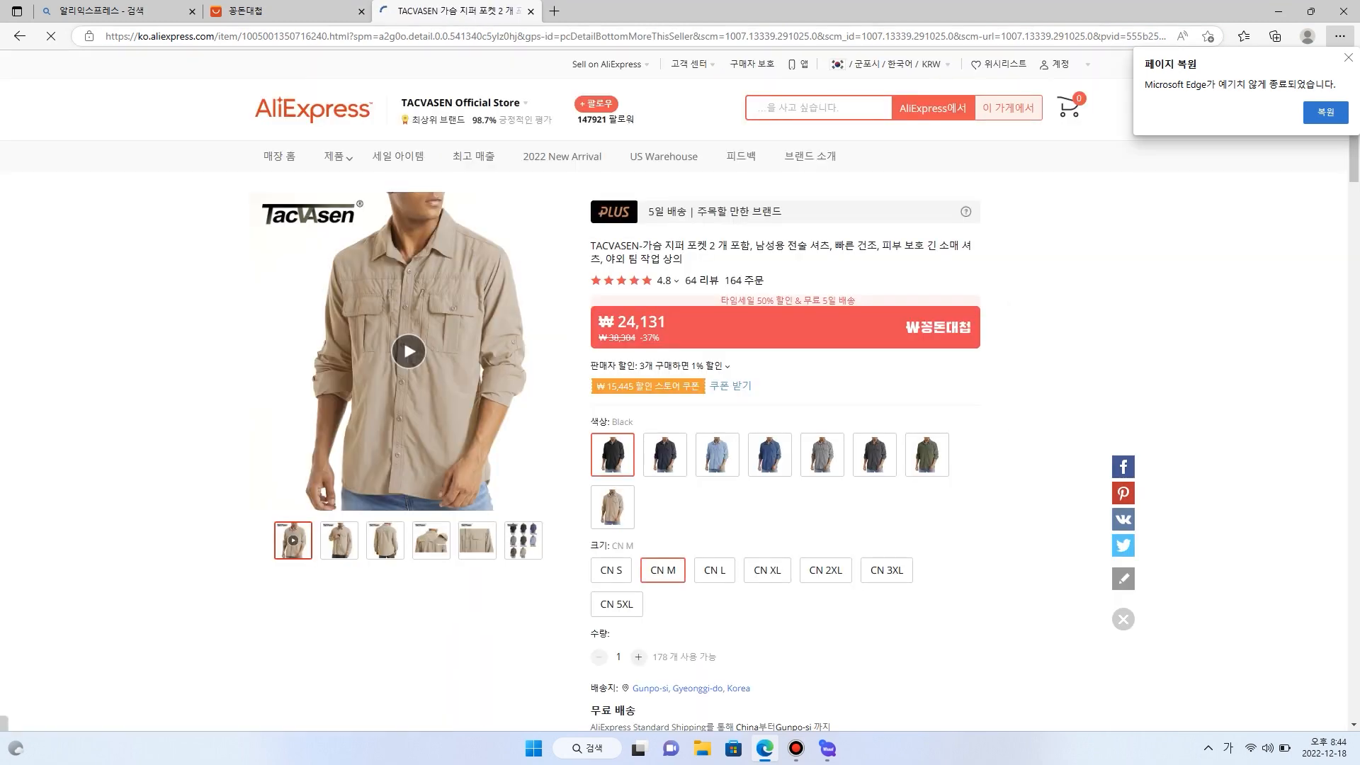
left_click(567, 36)
key("ctrl+c")
left_click(827, 748)
key("ctrl+v")
key("Return")
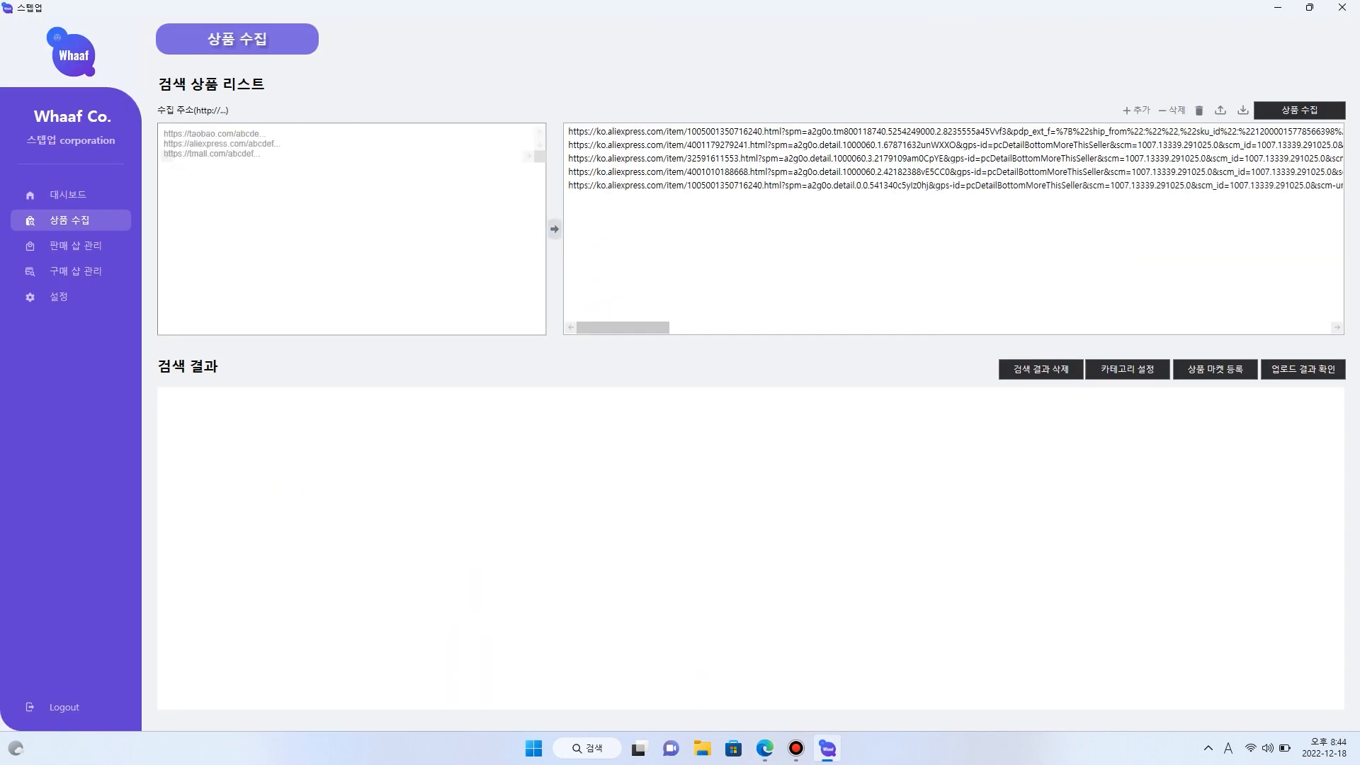
- Close the text-file import dialog without choosing a file and start collecting the products at the listed addresses
left_click(1243, 109)
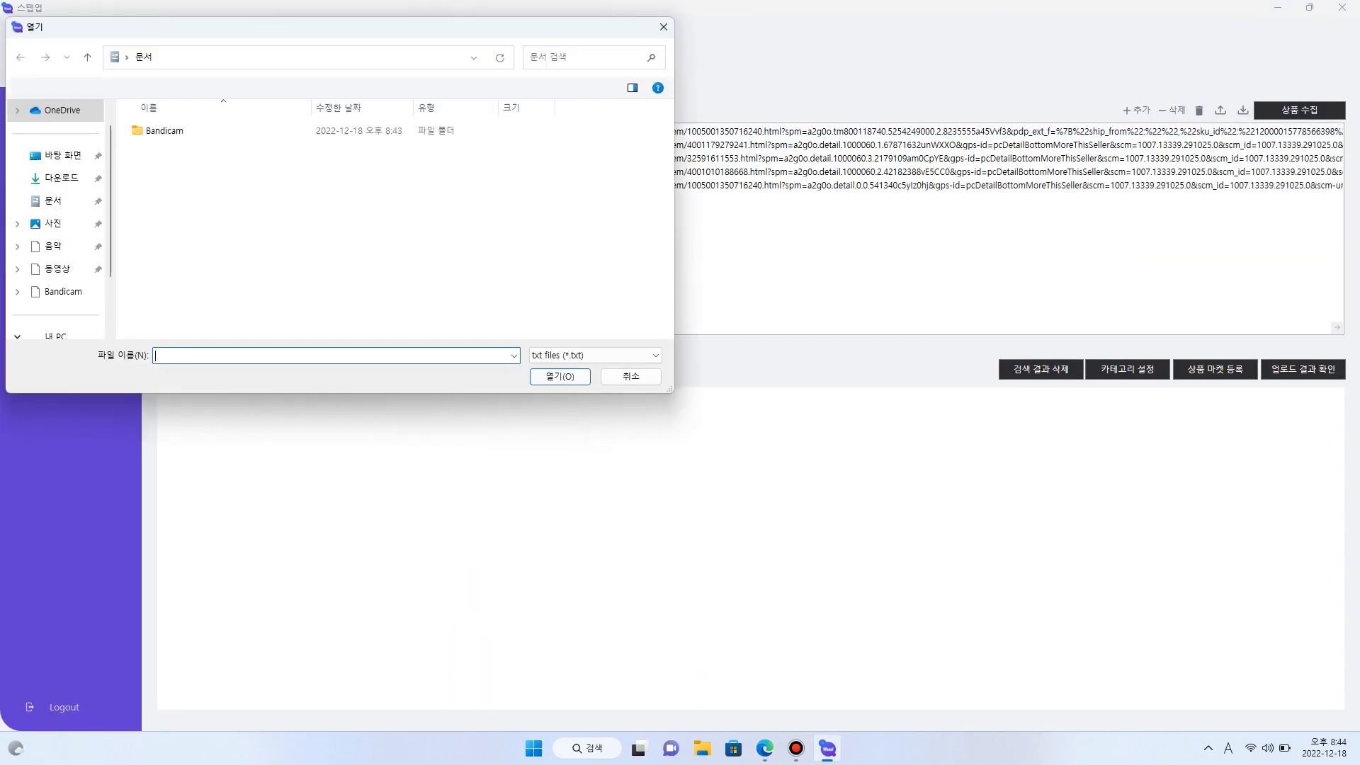
left_click(663, 27)
left_click(1299, 109)
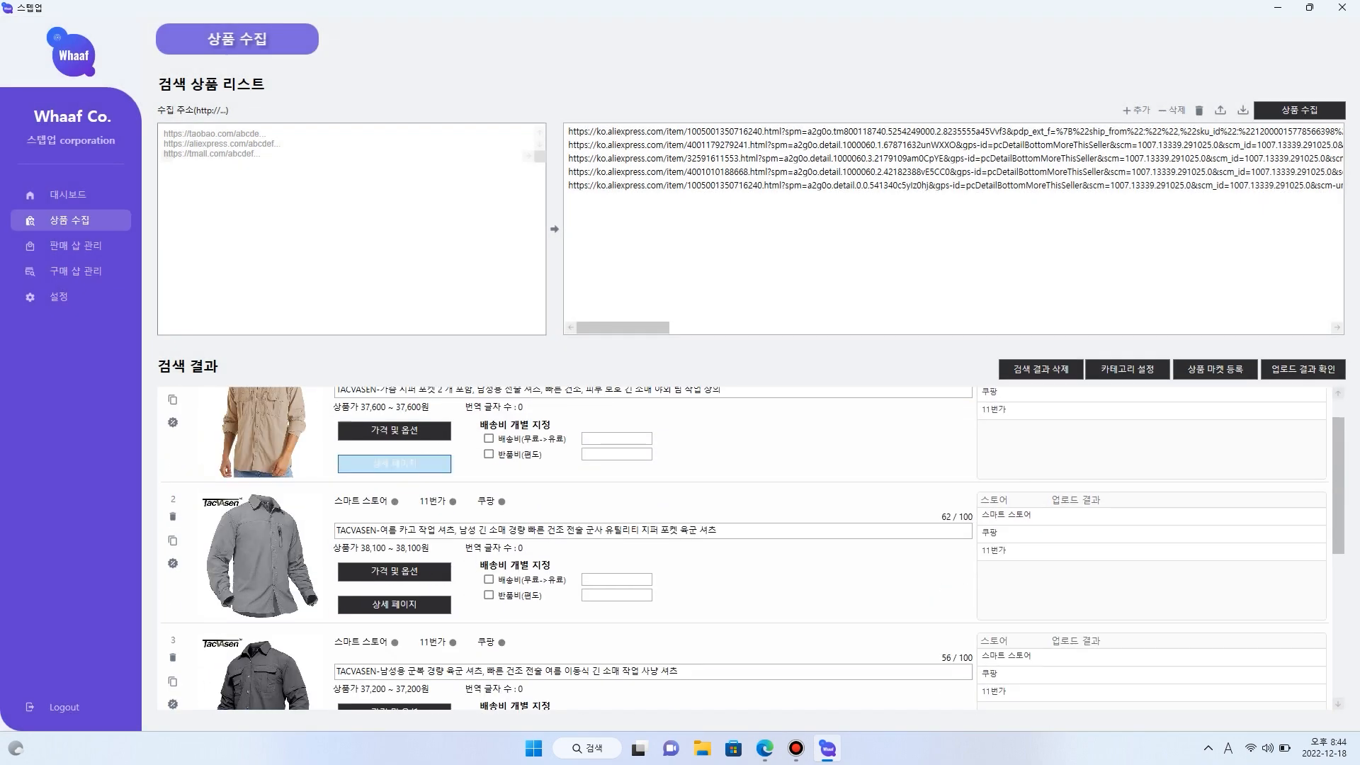
- Review the first collected product's detail page in the editor and close it without changes
left_click(394, 463)
left_click_drag(609, 140, 601, 61)
scroll(598, 437, "down", 20)
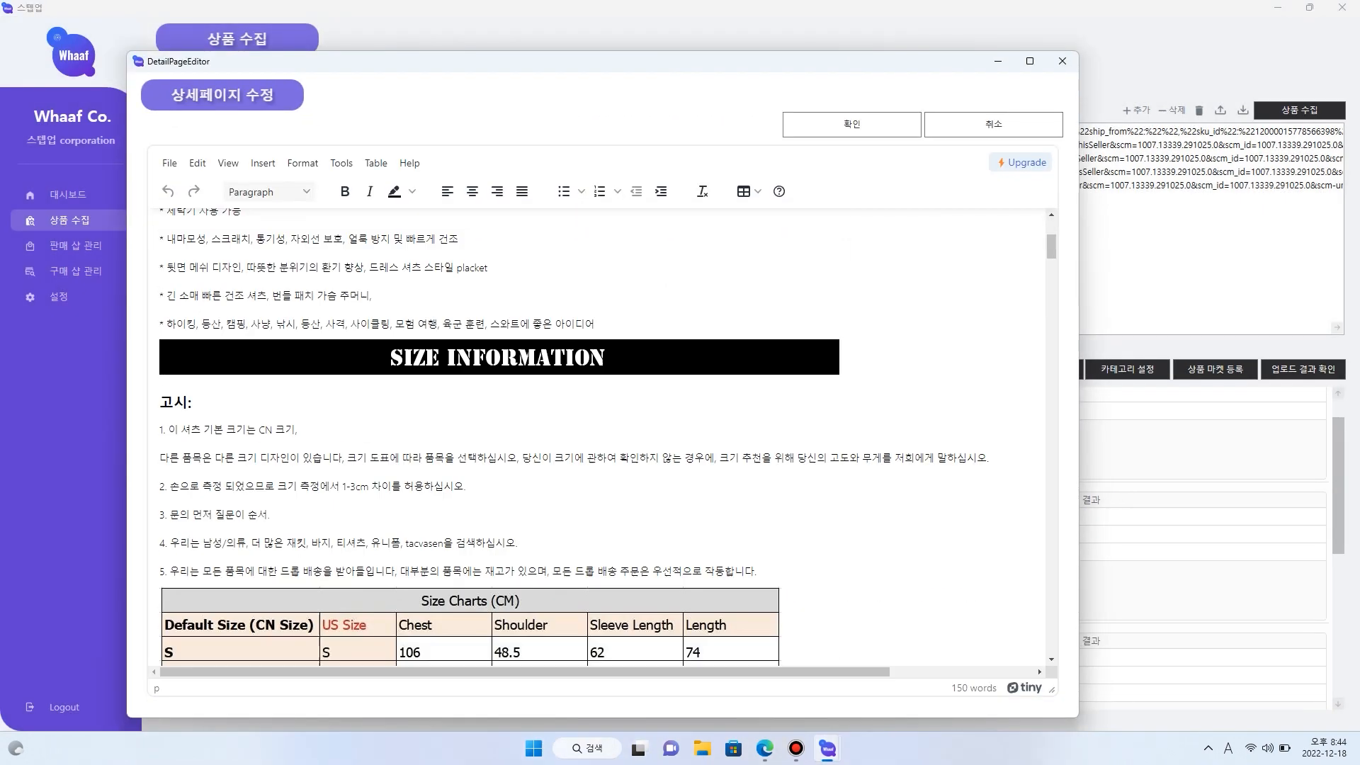
scroll(599, 437, "down", 5)
left_click(1062, 61)
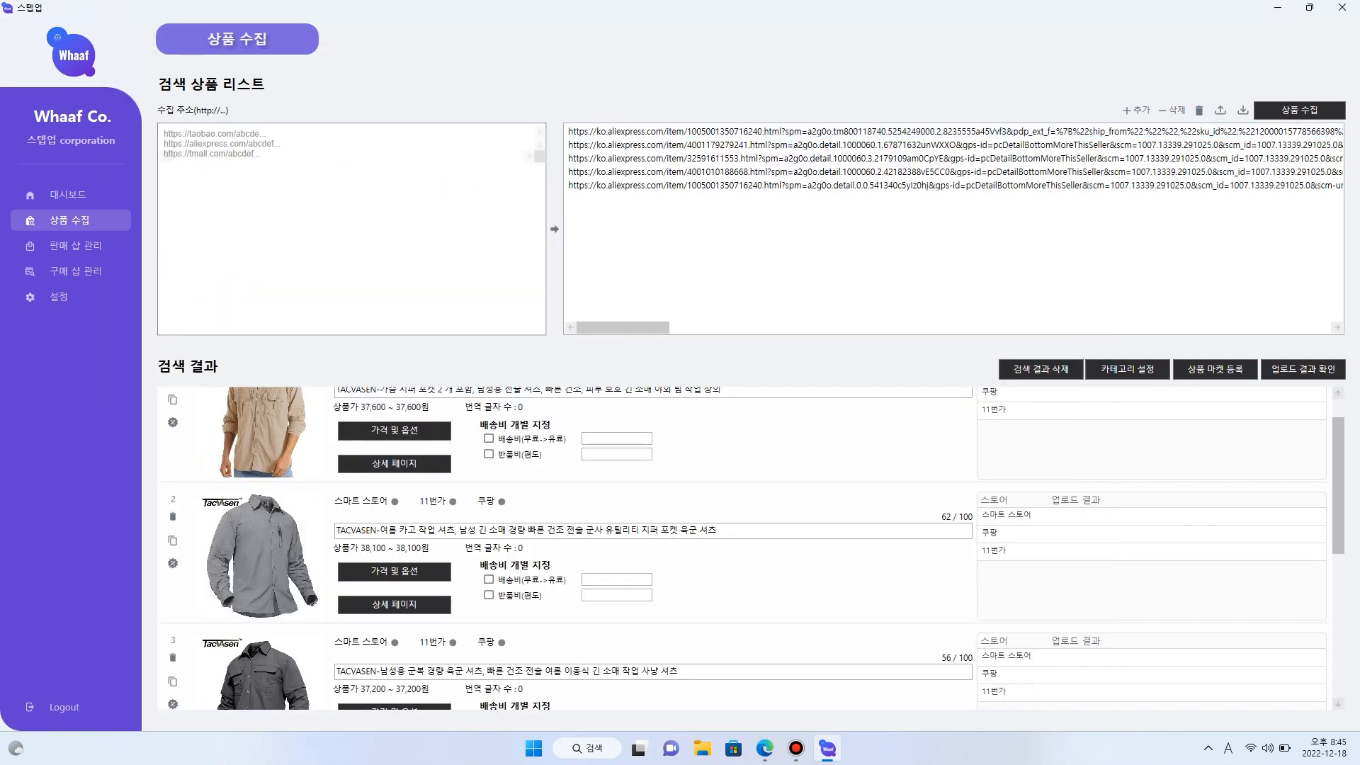
- Review the first product's price and option list, and cancel out of it without applying changes
scroll(394, 505, "up", 2)
left_click(394, 472)
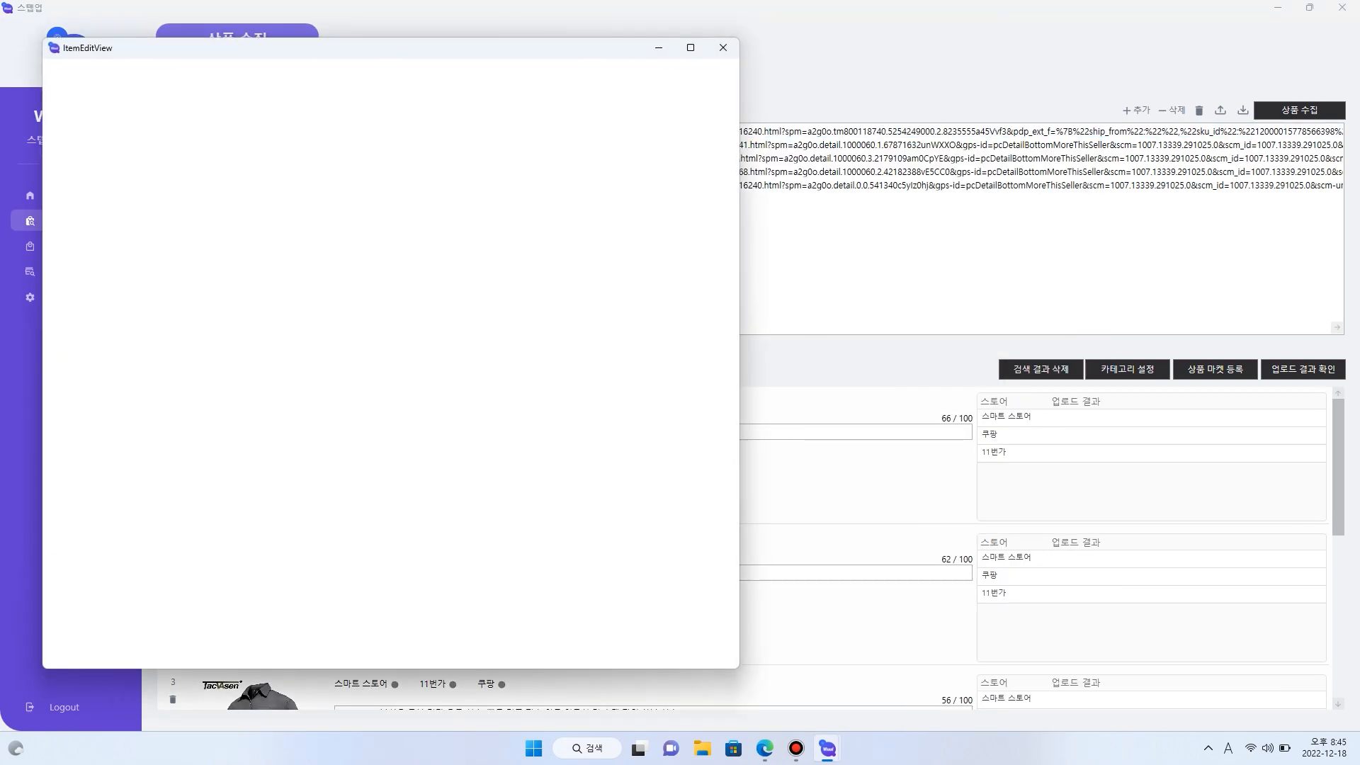
scroll(386, 390, "down", 1)
left_click_drag(726, 154, 726, 445)
left_click(690, 83)
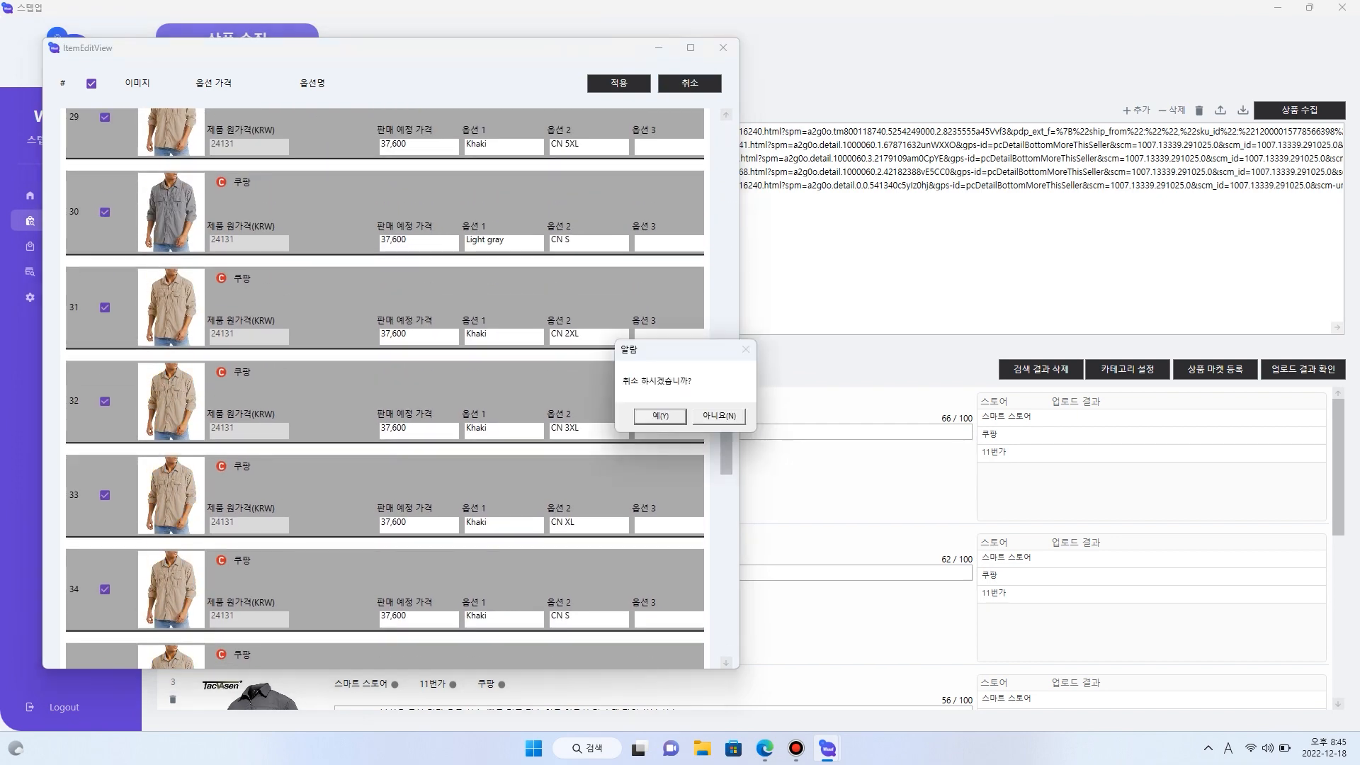
key("Return")
- Look through the 판매 샵 관리 settings for 스마트 스토어, 쿠팡 and 11번가
left_click(75, 246)
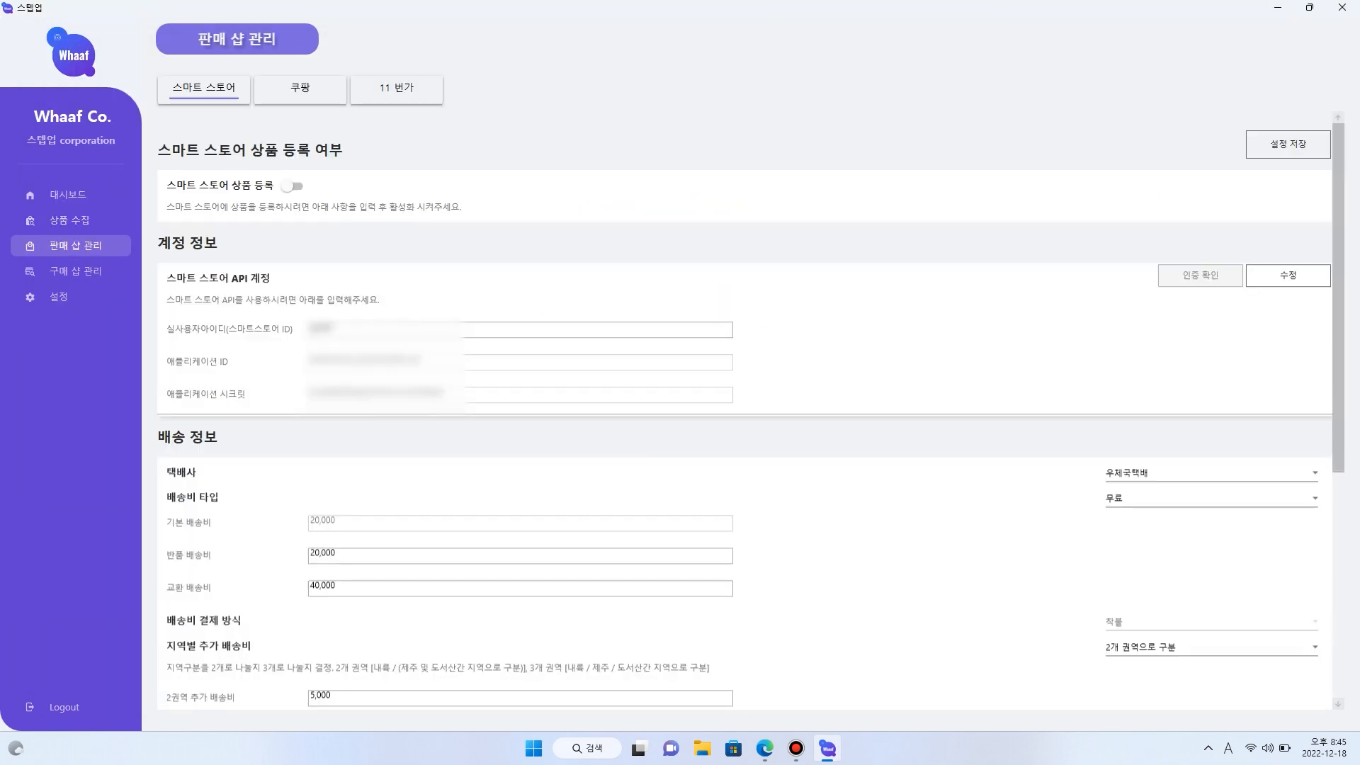
left_click(301, 88)
left_click(676, 415)
left_click(397, 88)
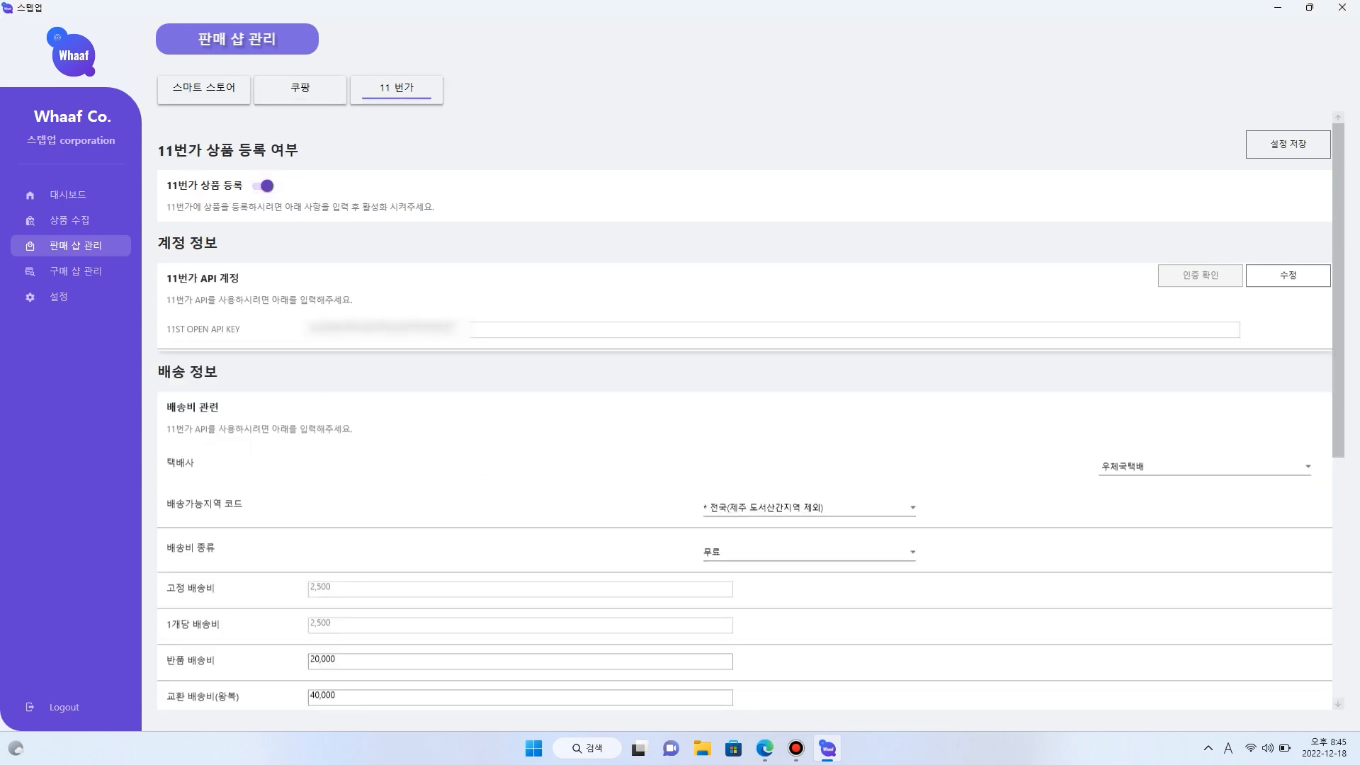
- Return to the 상품 수집 page, check the first product's price and options again, and cancel the option editor
left_click(69, 220)
left_click(677, 416)
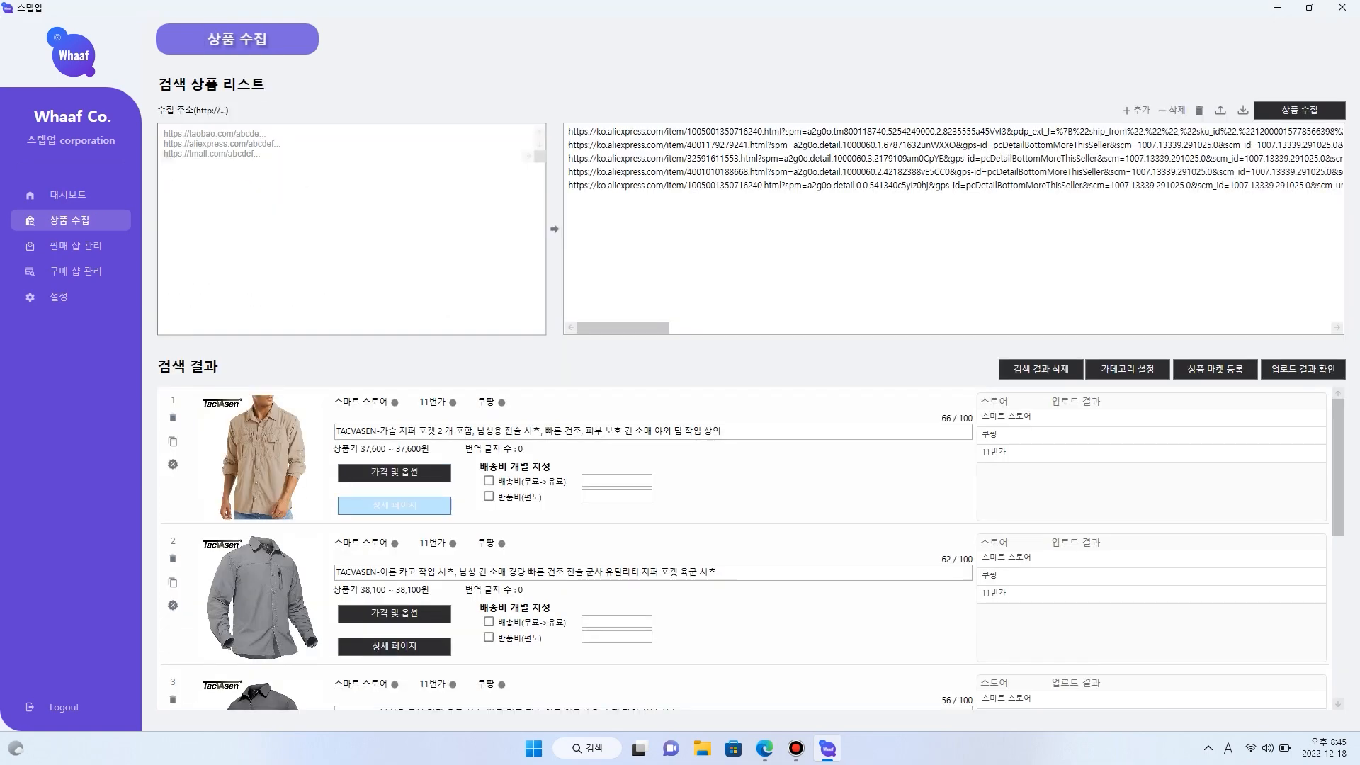
left_click(394, 472)
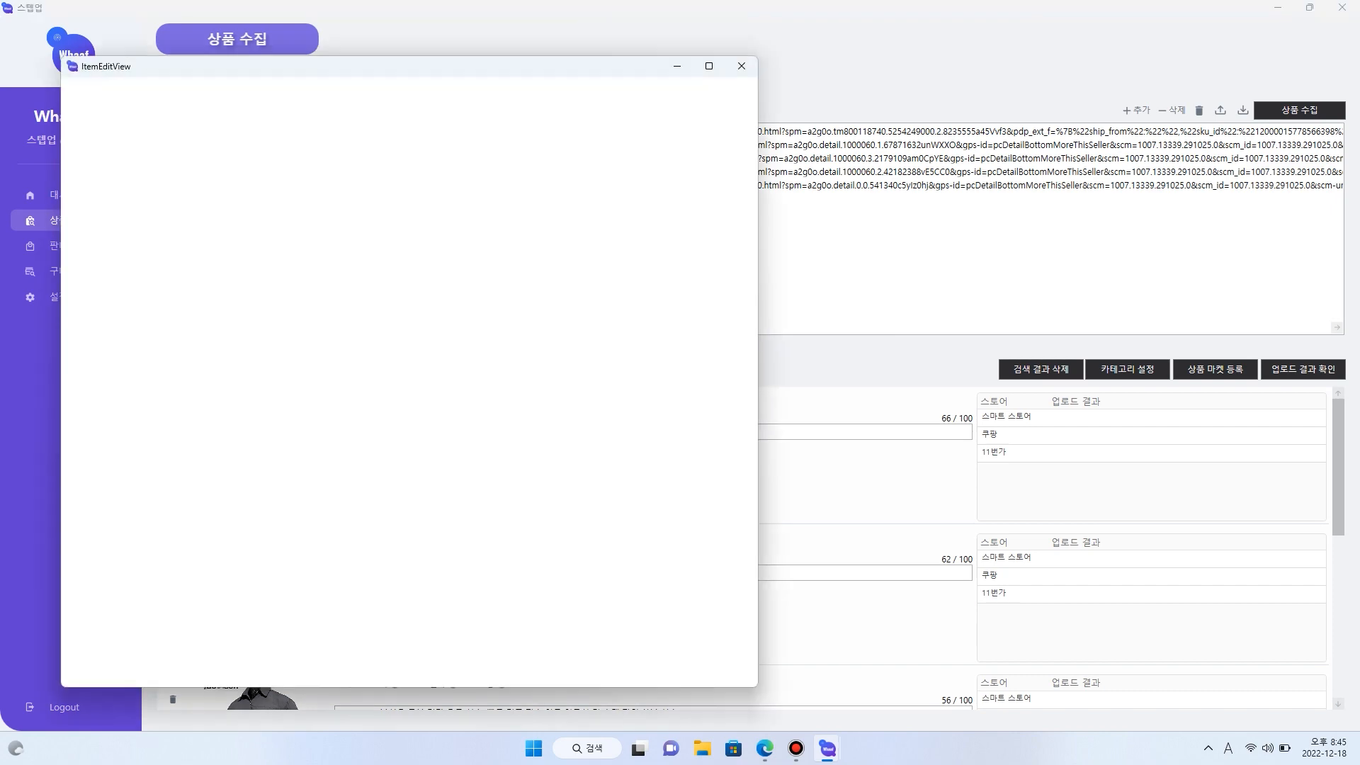
scroll(403, 407, "down", 5)
left_click(708, 102)
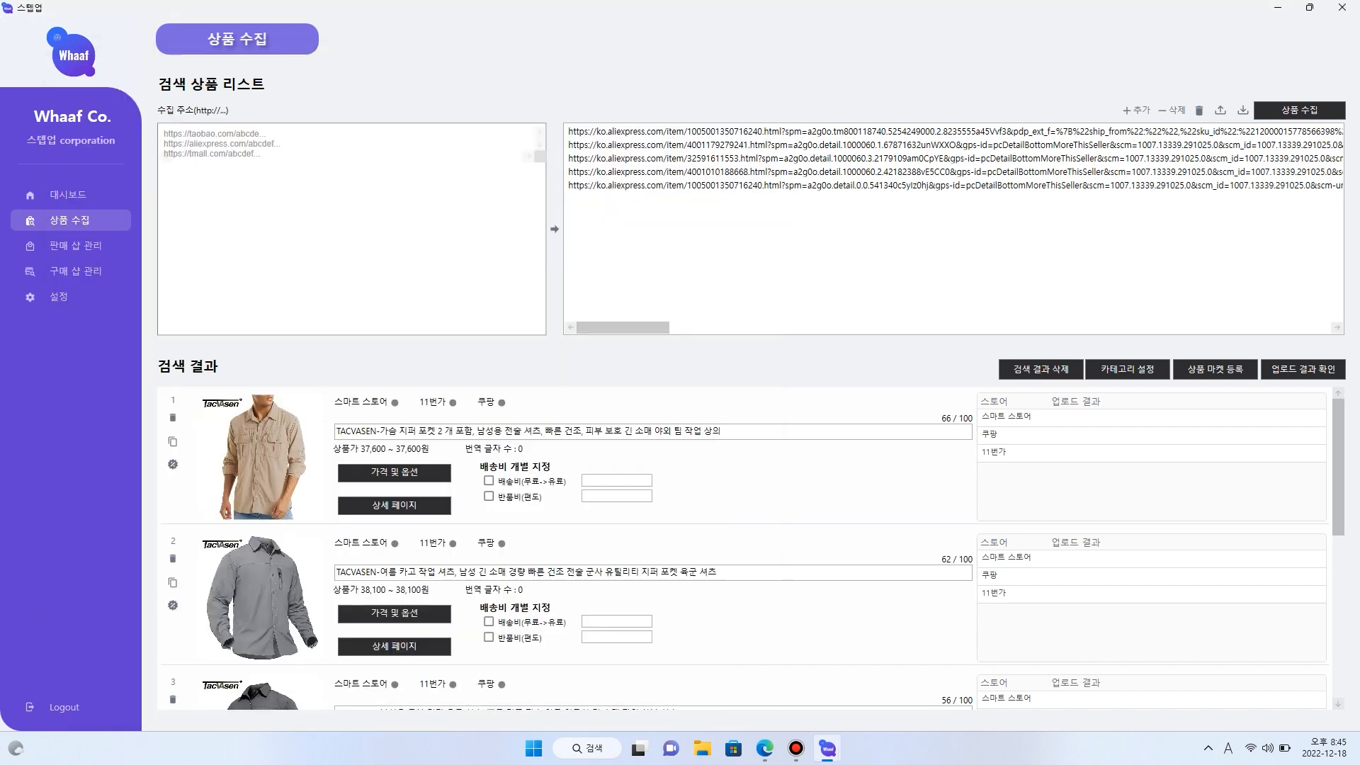
- Open the category settings and set the 스마트 스토어 category to 가구/인테리어 > DIY자재/용품 > 가구부속품 > 소켓/옷걸이봉
left_click(1128, 369)
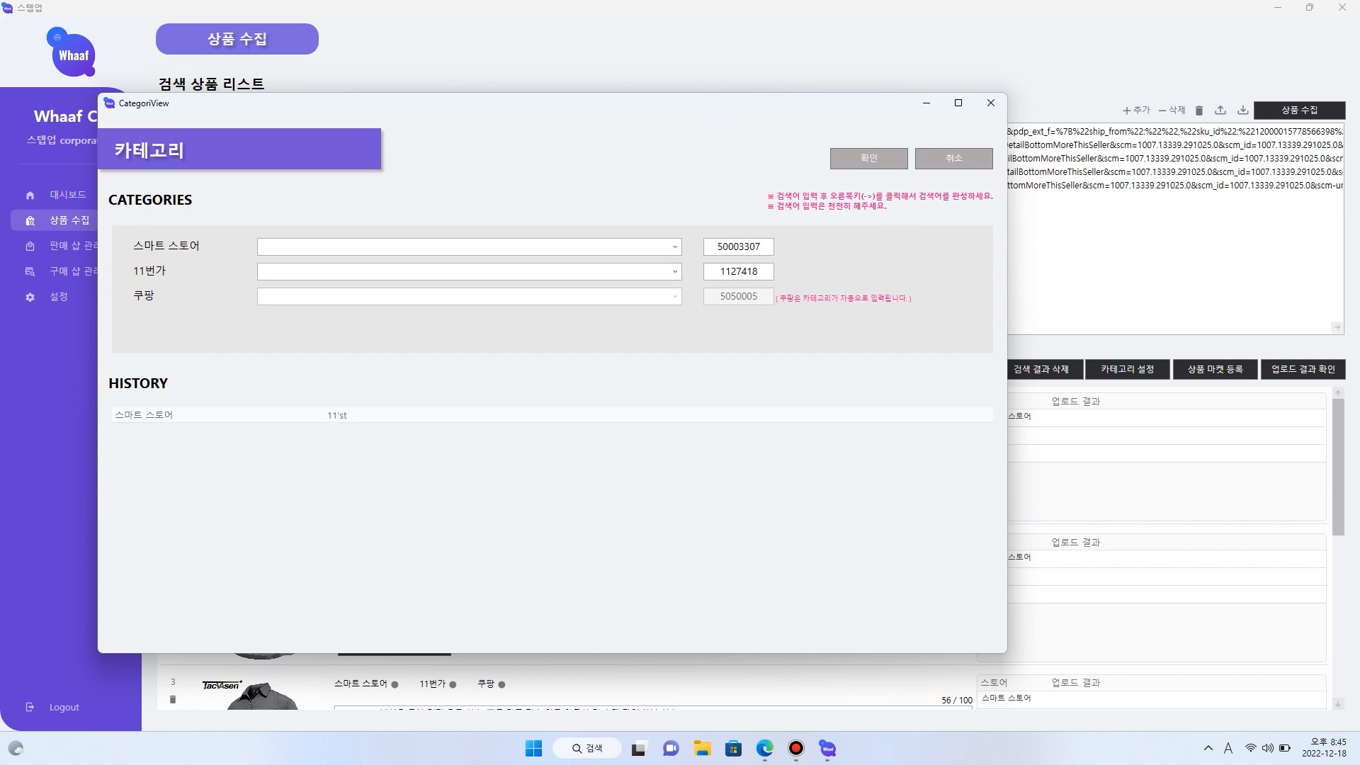
key("Hangul")
type("이")
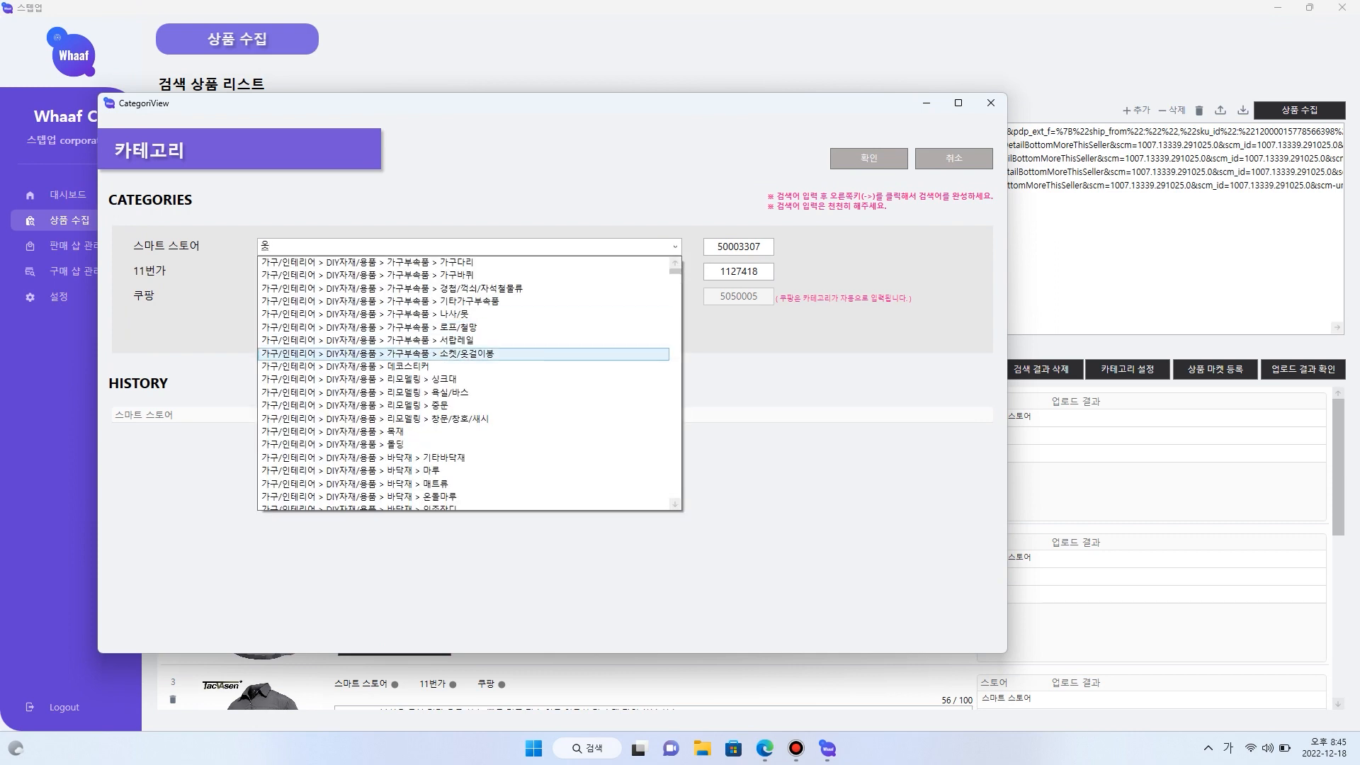
left_click(465, 353)
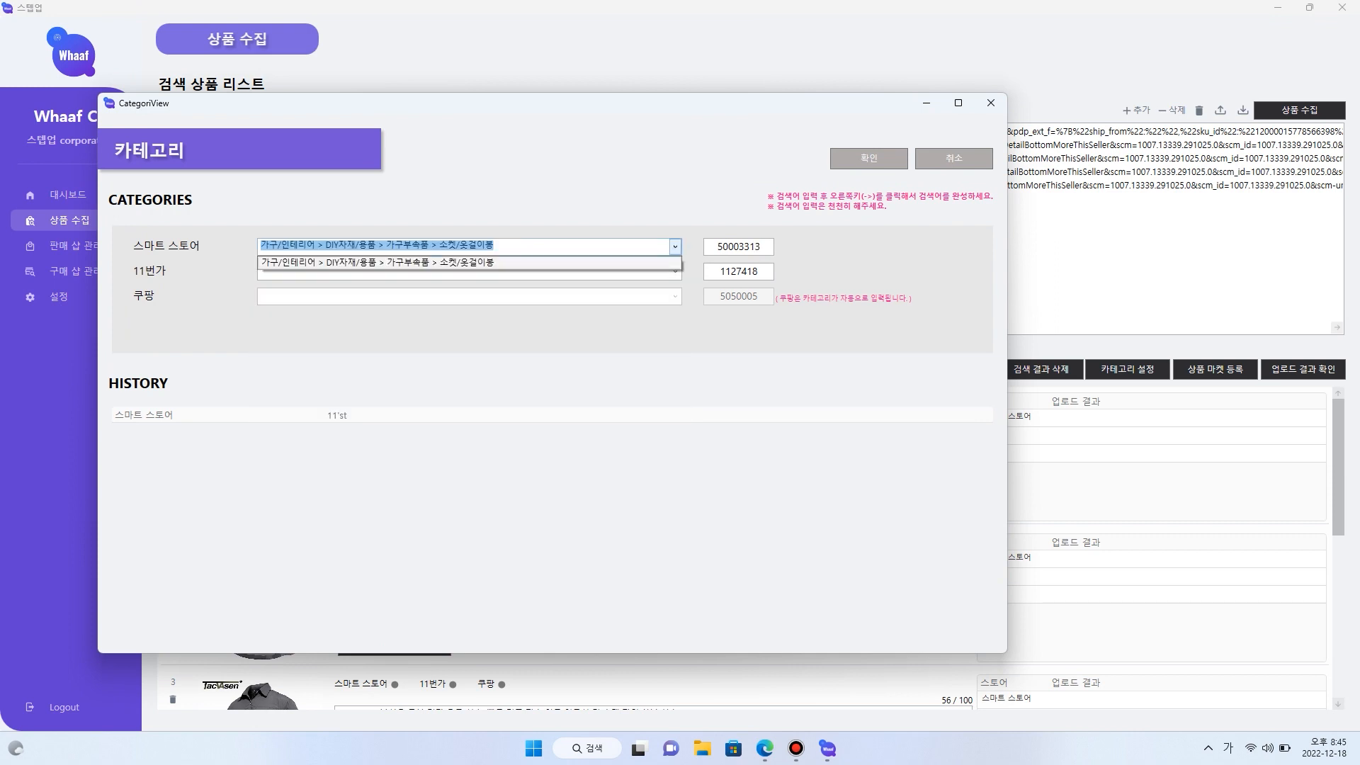
type("오")
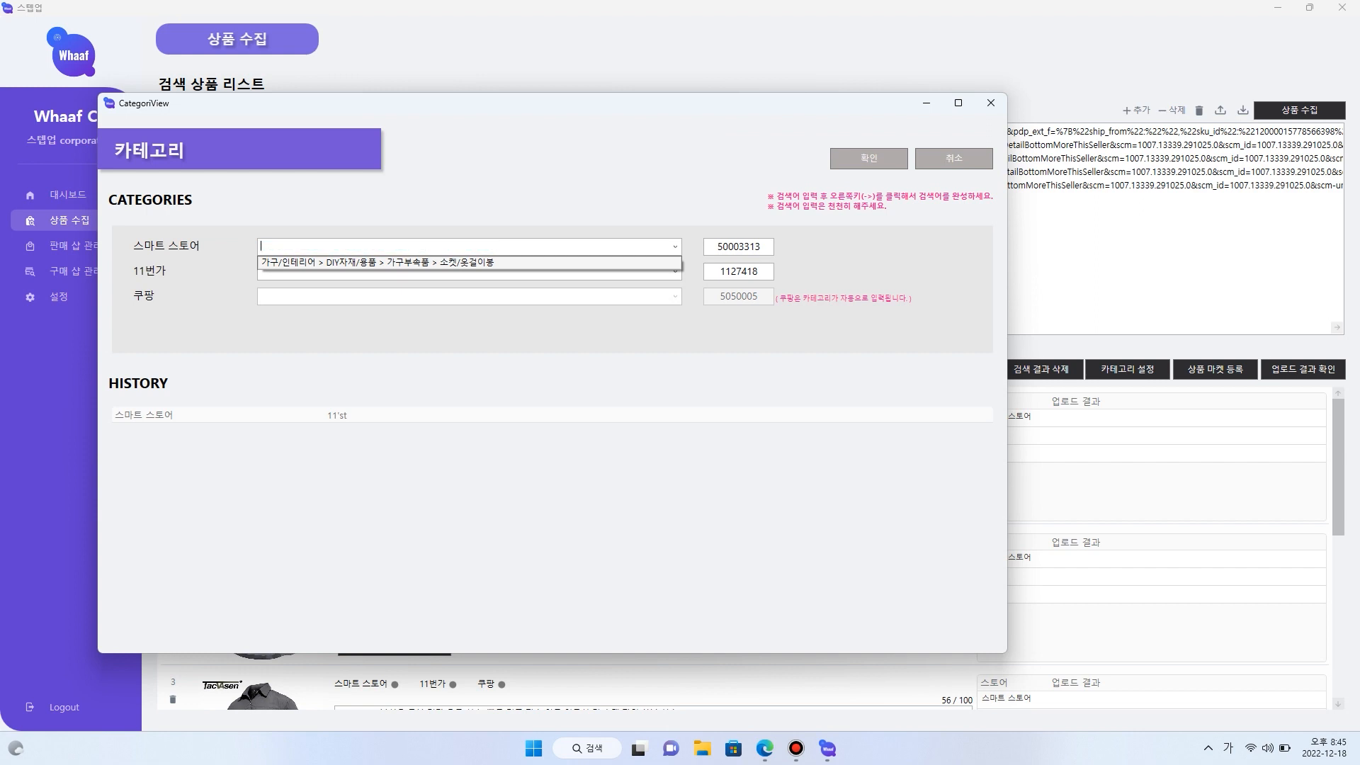
key("Down")
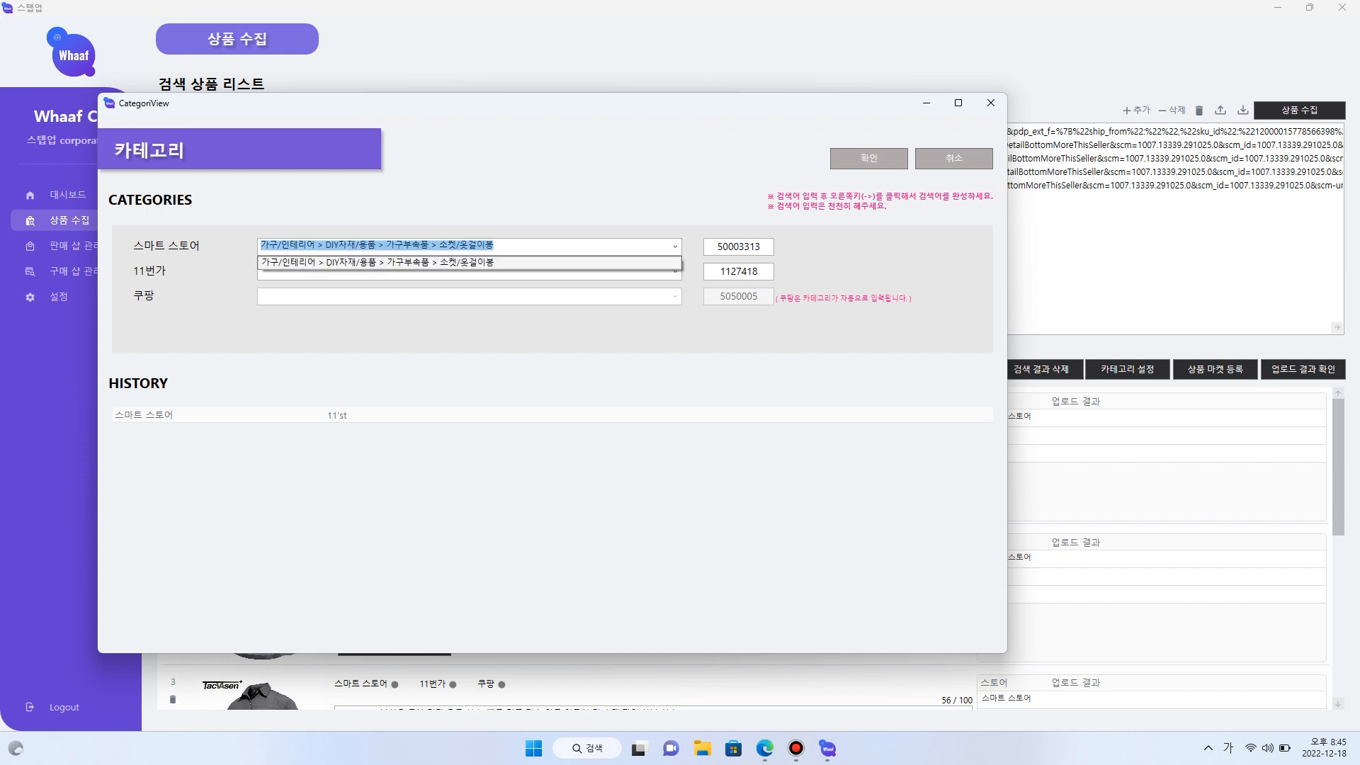
- Search 셔츠 for 11번가, choose 해외직구 > 의류 > 언더웨어 > 남성셔츠 > 드레스셔츠, and confirm the category settings
left_click(465, 271)
type("오")
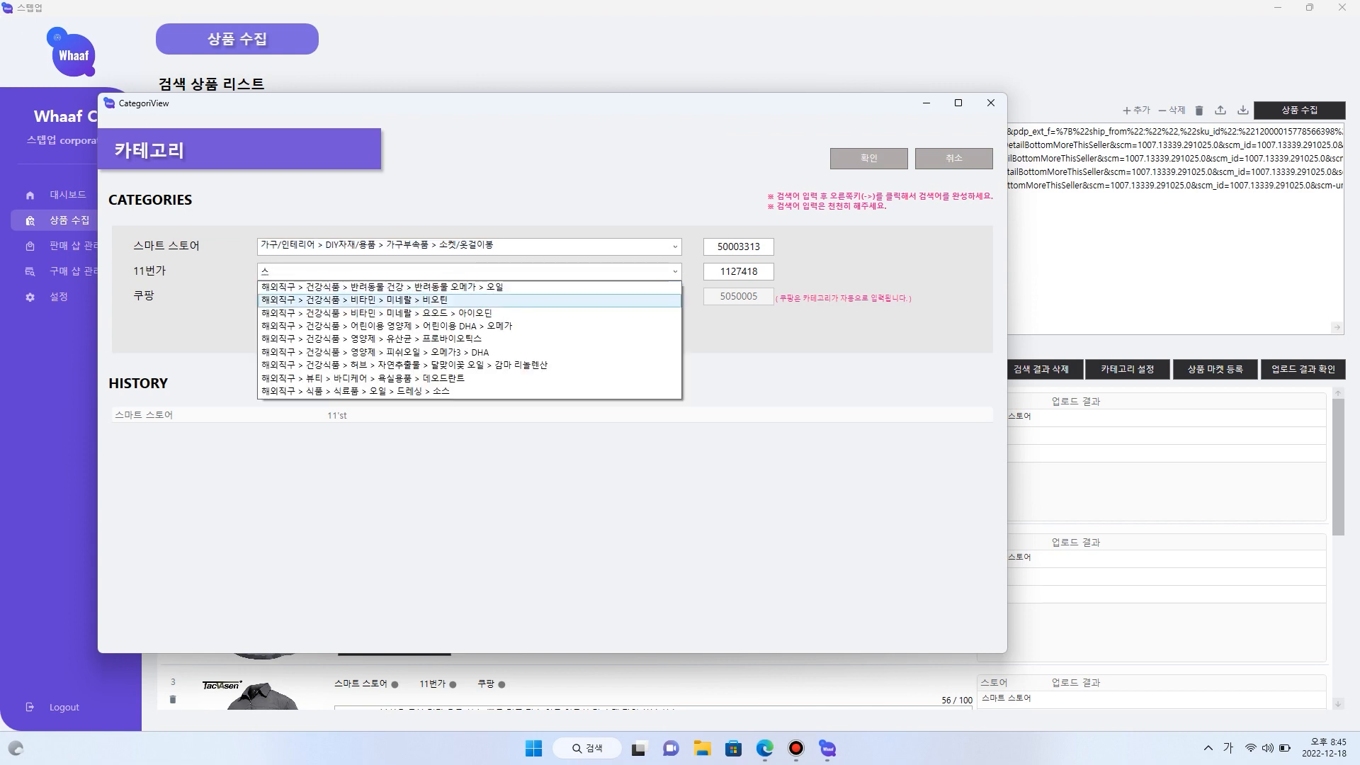
key("BackSpace")
type("스")
type("셔츠")
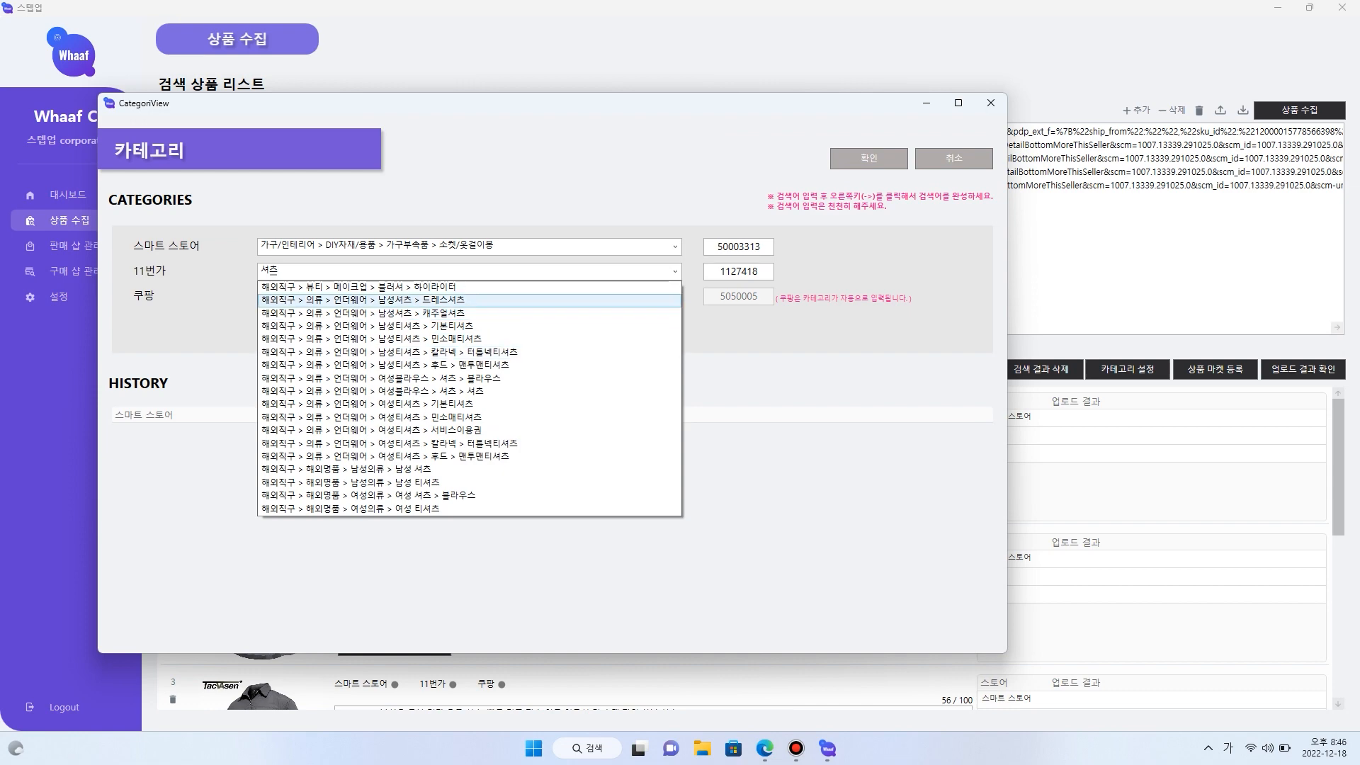
left_click(361, 299)
left_click(868, 158)
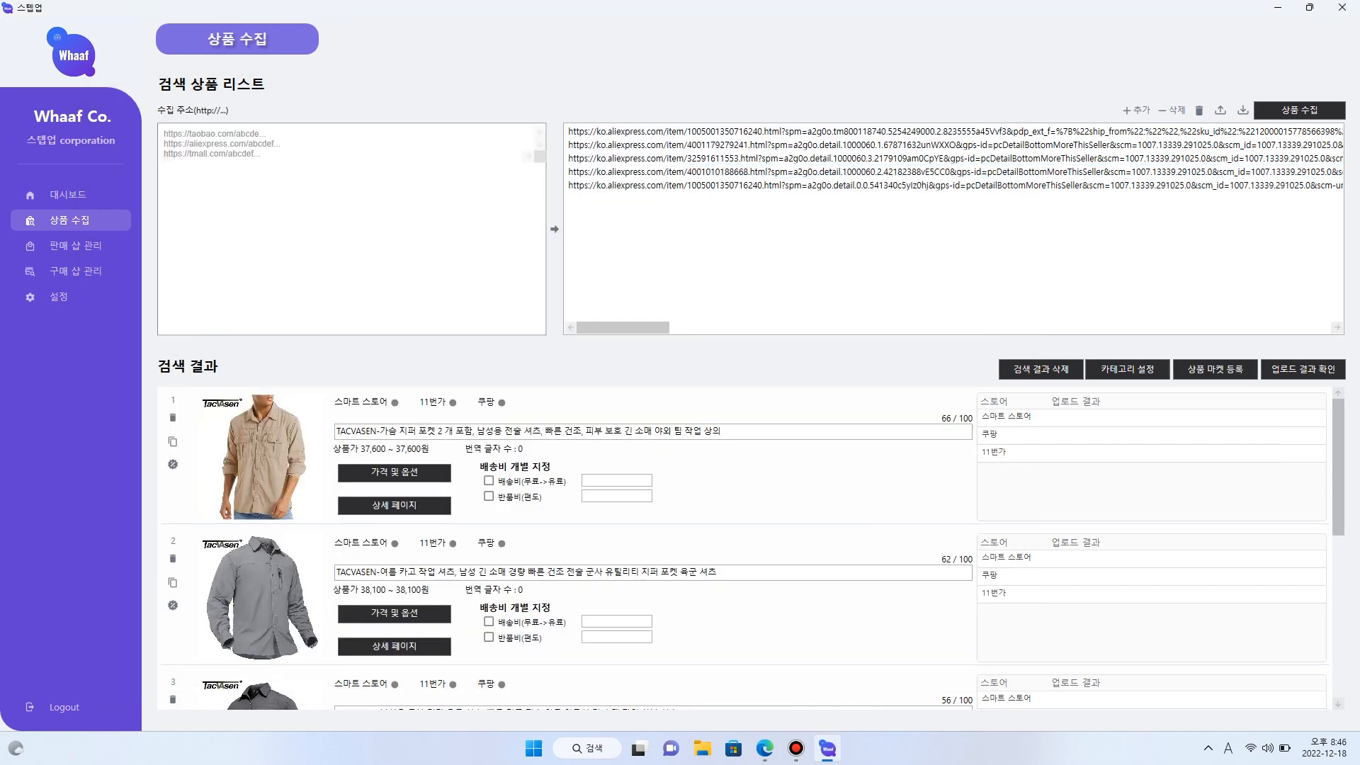
- Open the upload results, move the window clear, and read the first product's full 스마트 스토어 result
left_click(1303, 369)
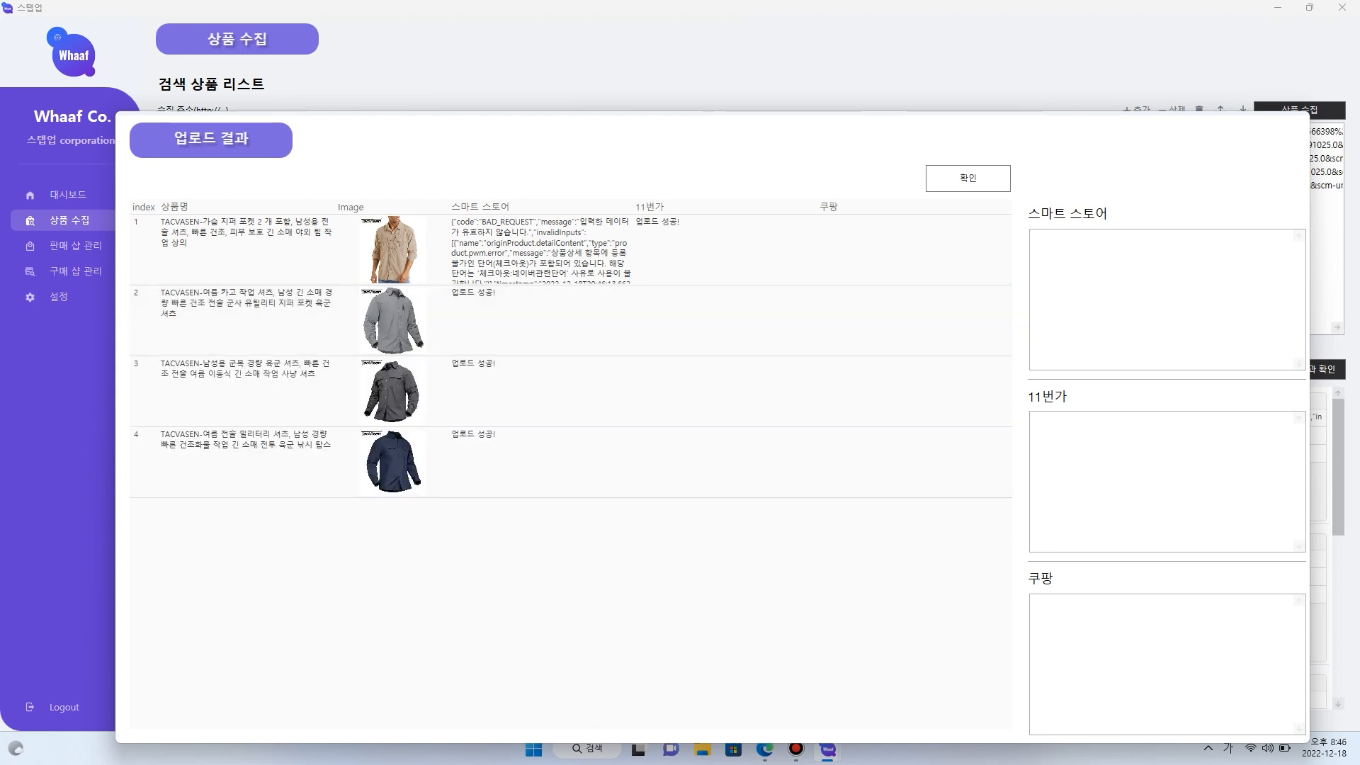
left_click_drag(602, 131, 581, 74)
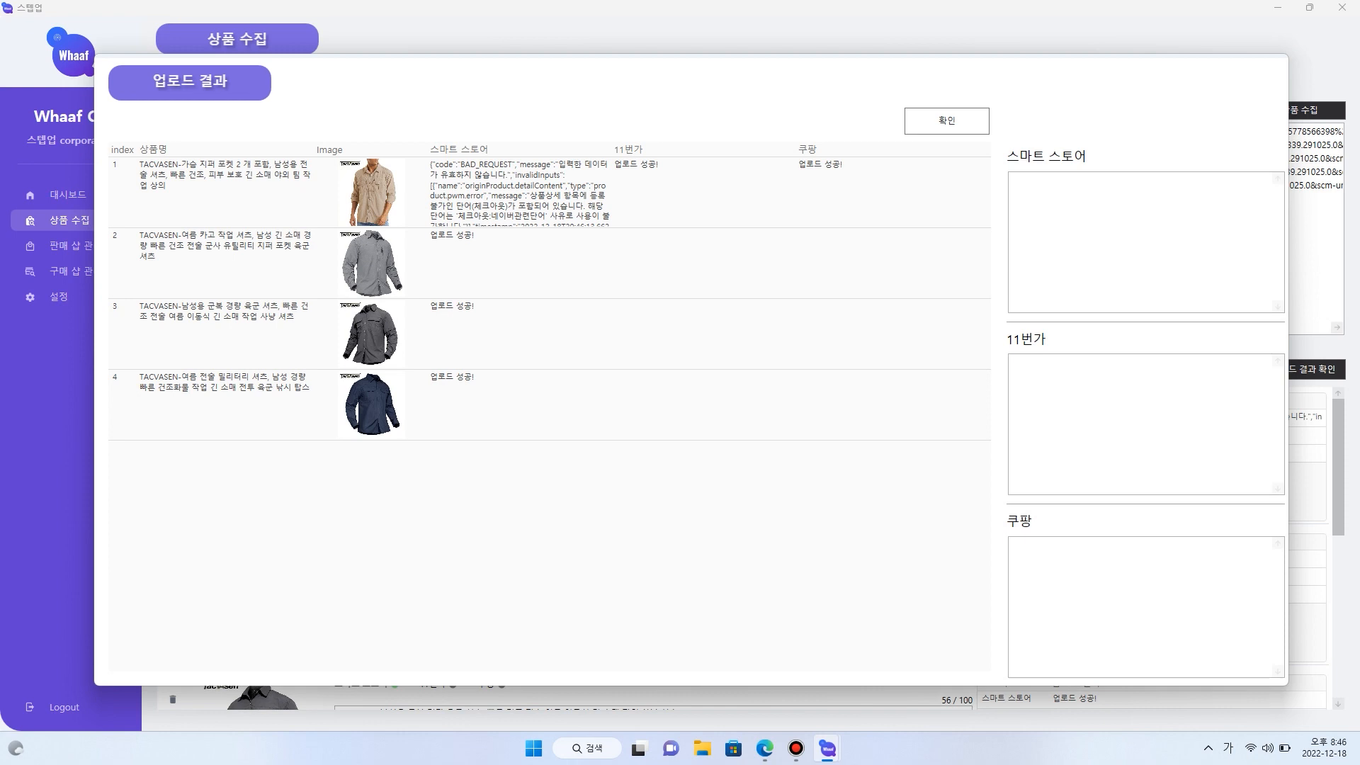
left_click(521, 196)
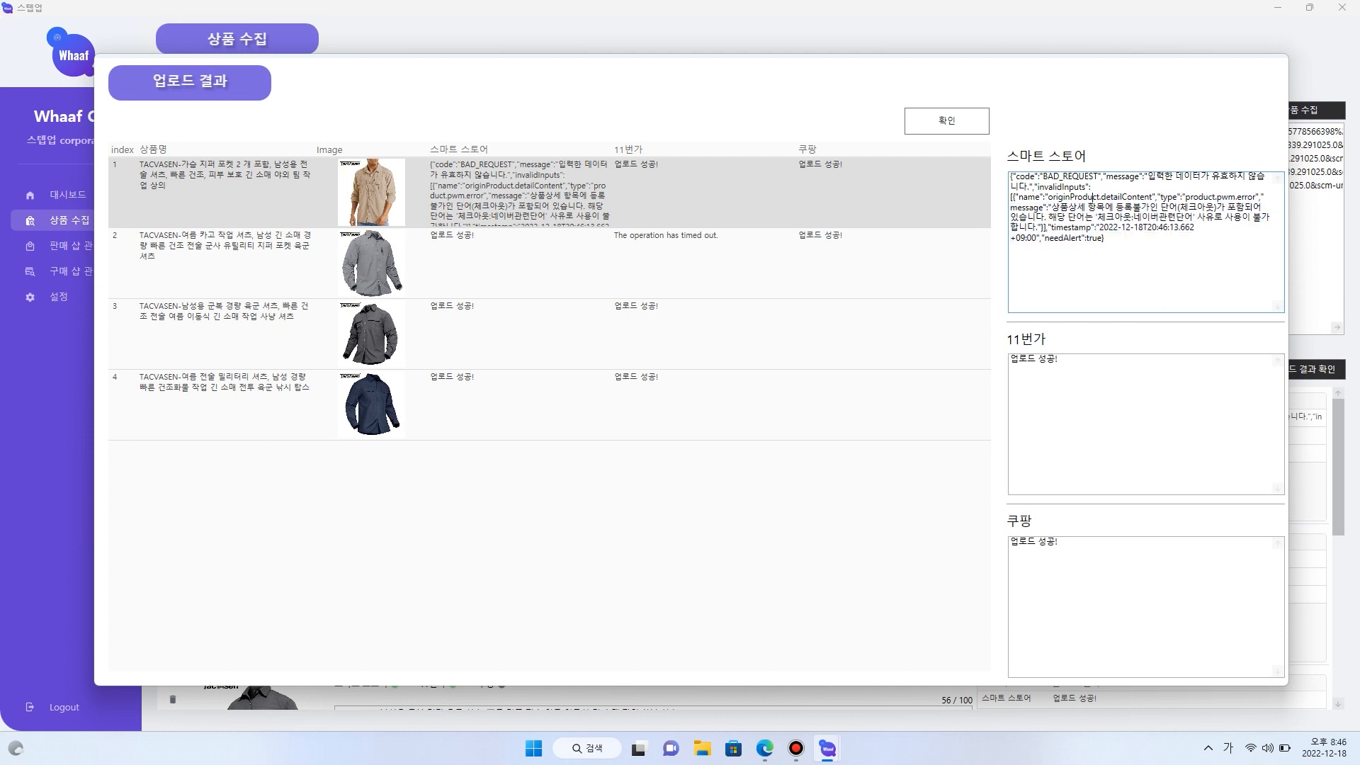
- Check each product's upload result for 스마트 스토어, 11번가 and 쿠팡, and close the results window
left_click(702, 337)
left_click(651, 393)
left_click(652, 270)
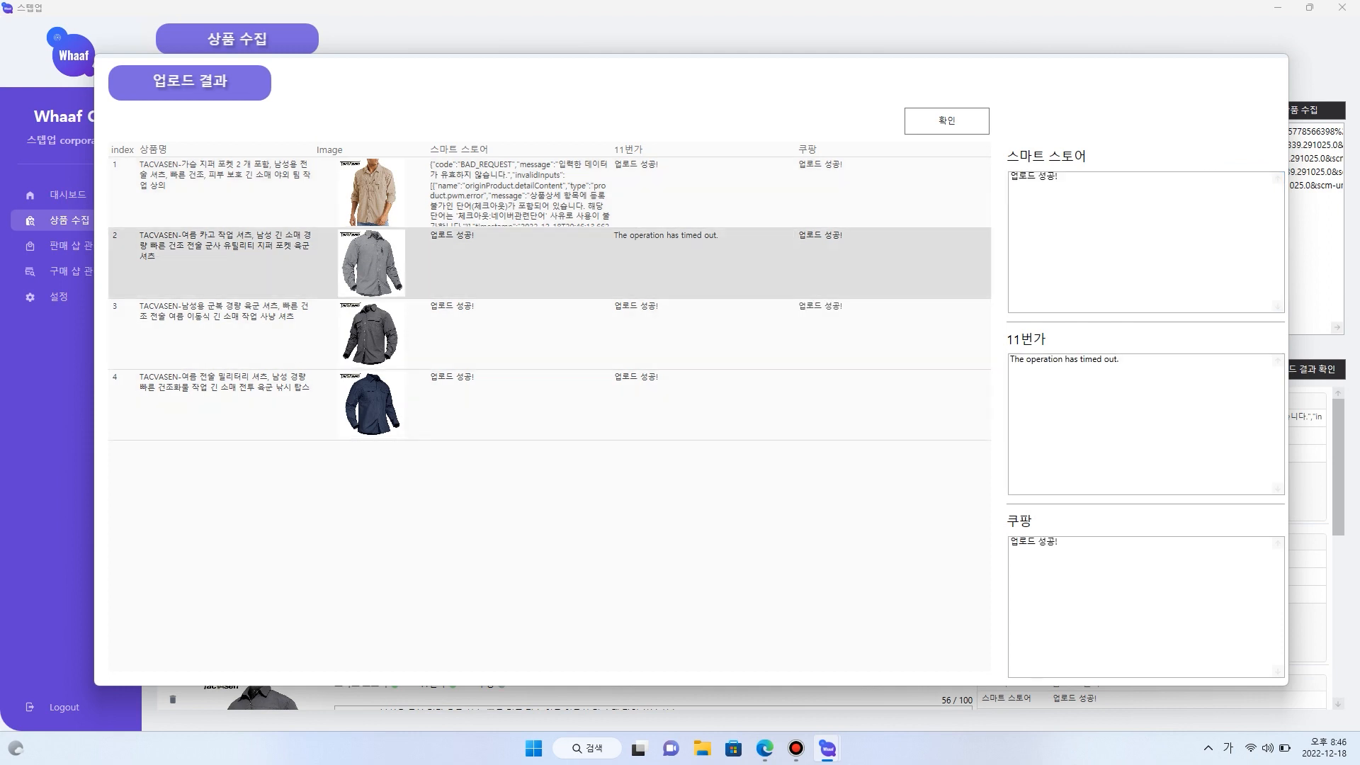
left_click(585, 333)
left_click(630, 394)
left_click(638, 340)
left_click(864, 266)
left_click(864, 202)
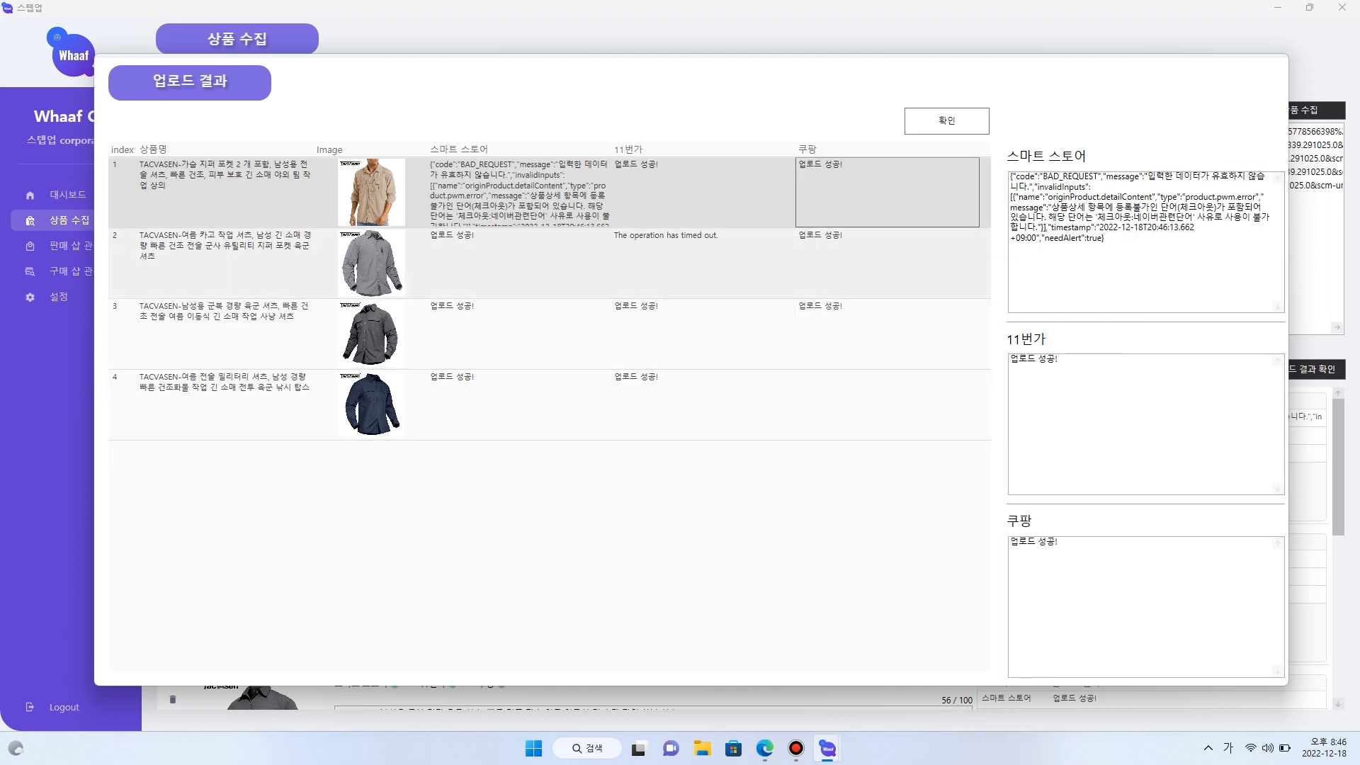
left_click(864, 330)
left_click(864, 404)
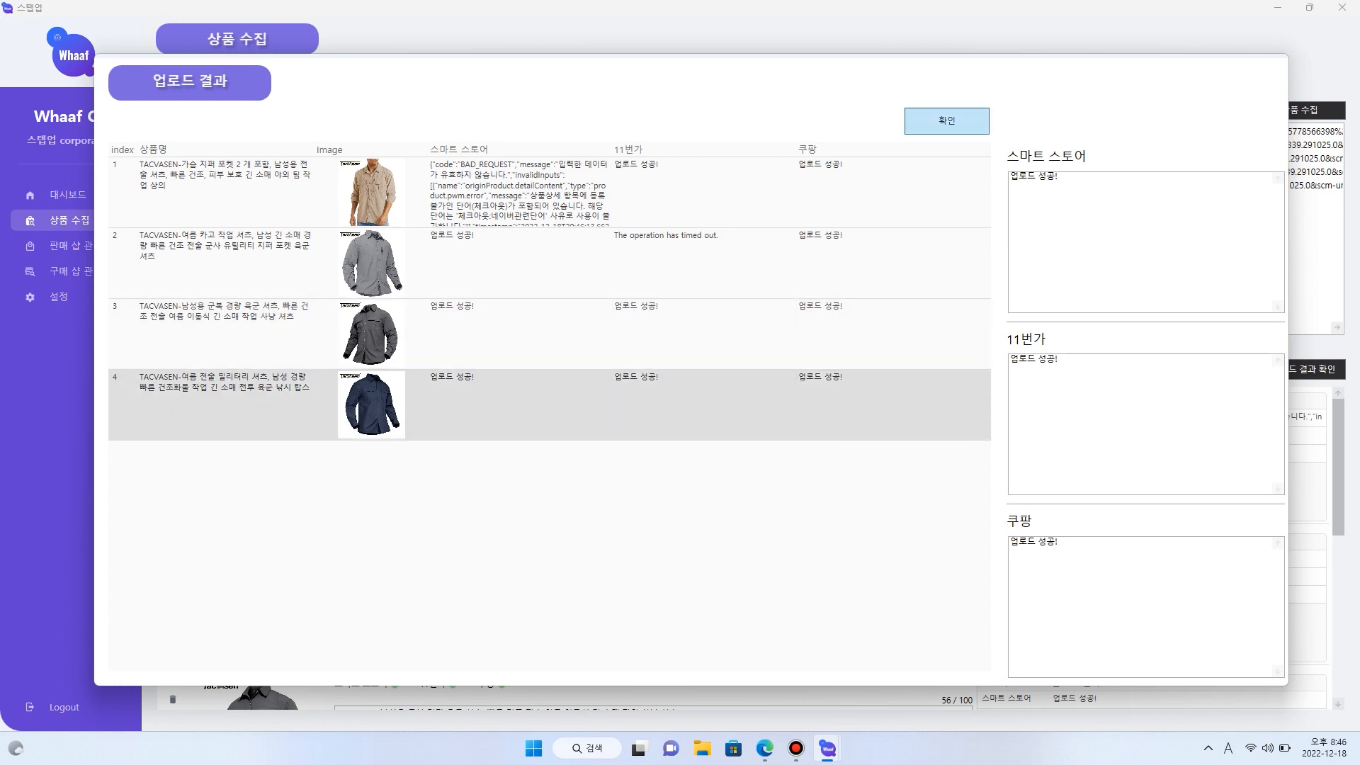
left_click(947, 120)
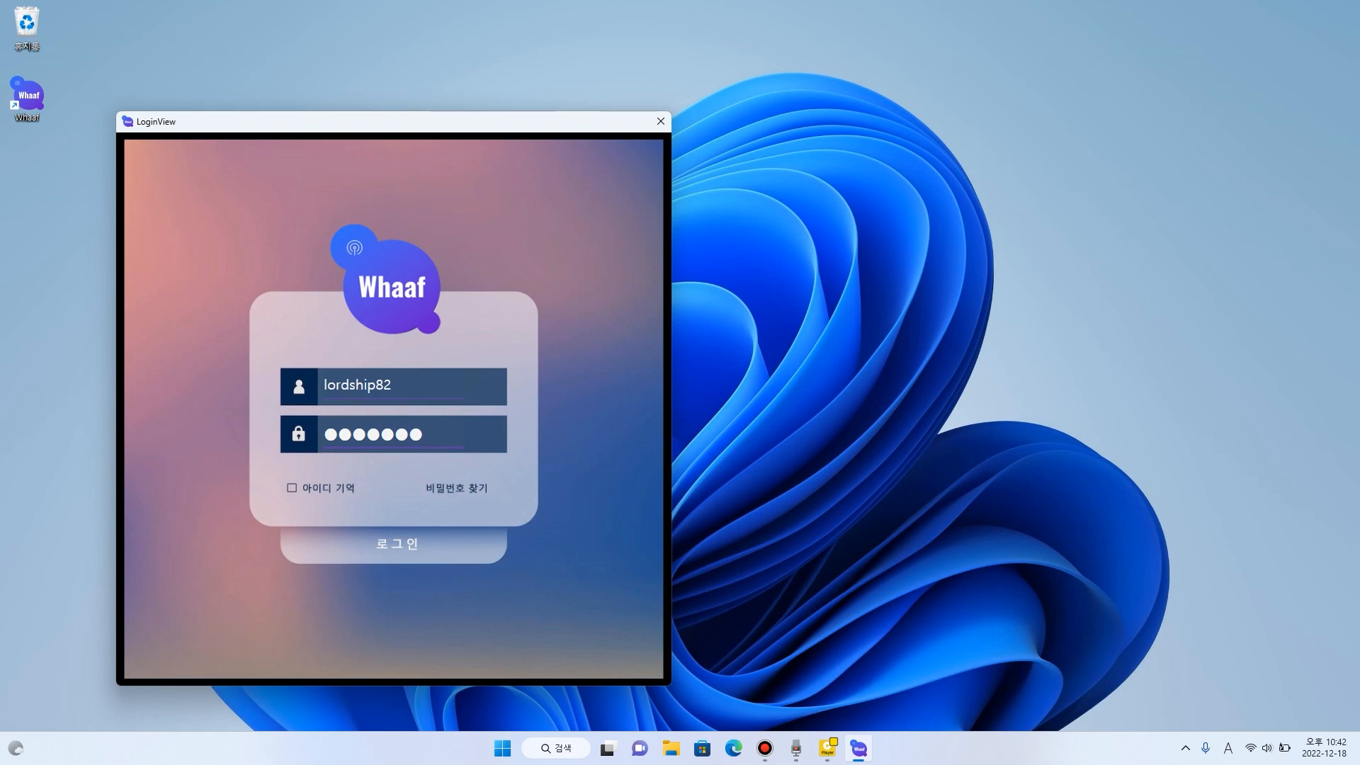
- Enter the account password, log in to Whaaf, and acknowledge the user notice
key("Return")
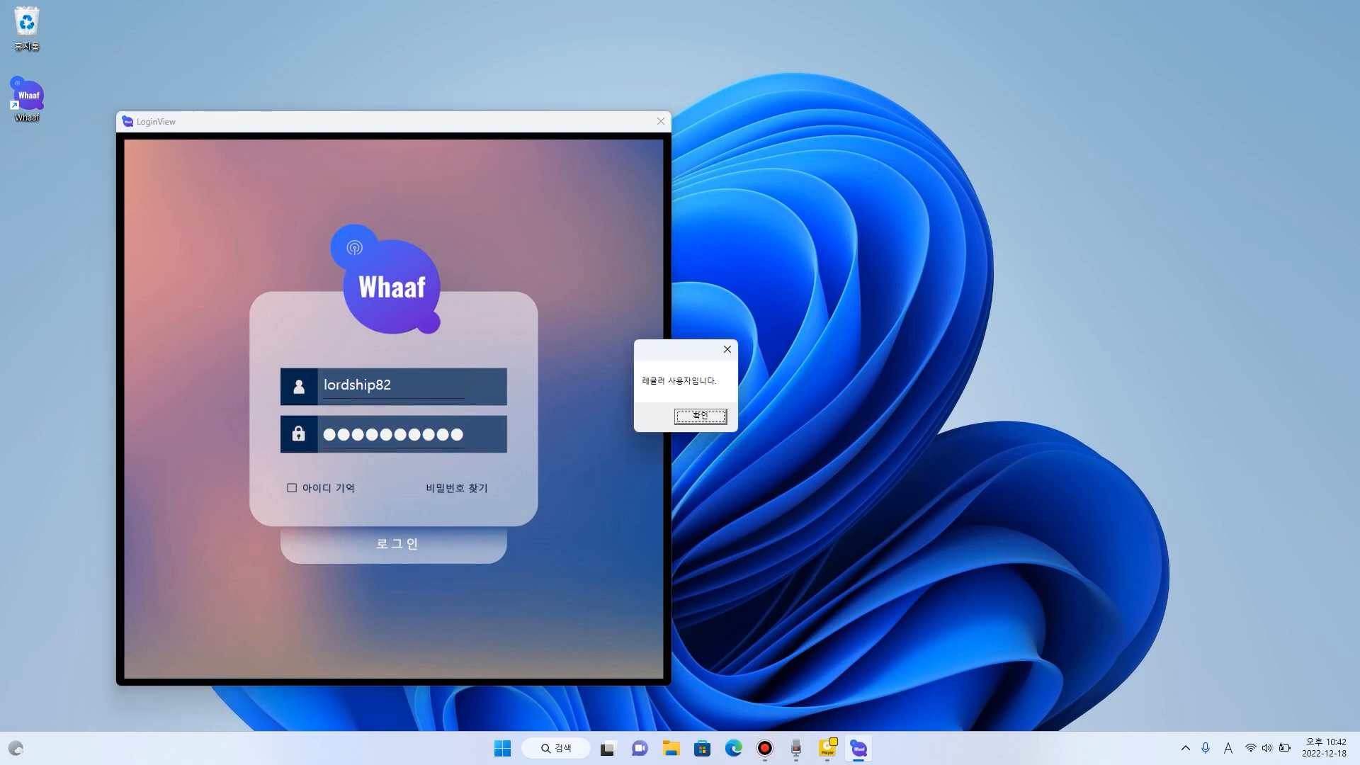
key("Return")
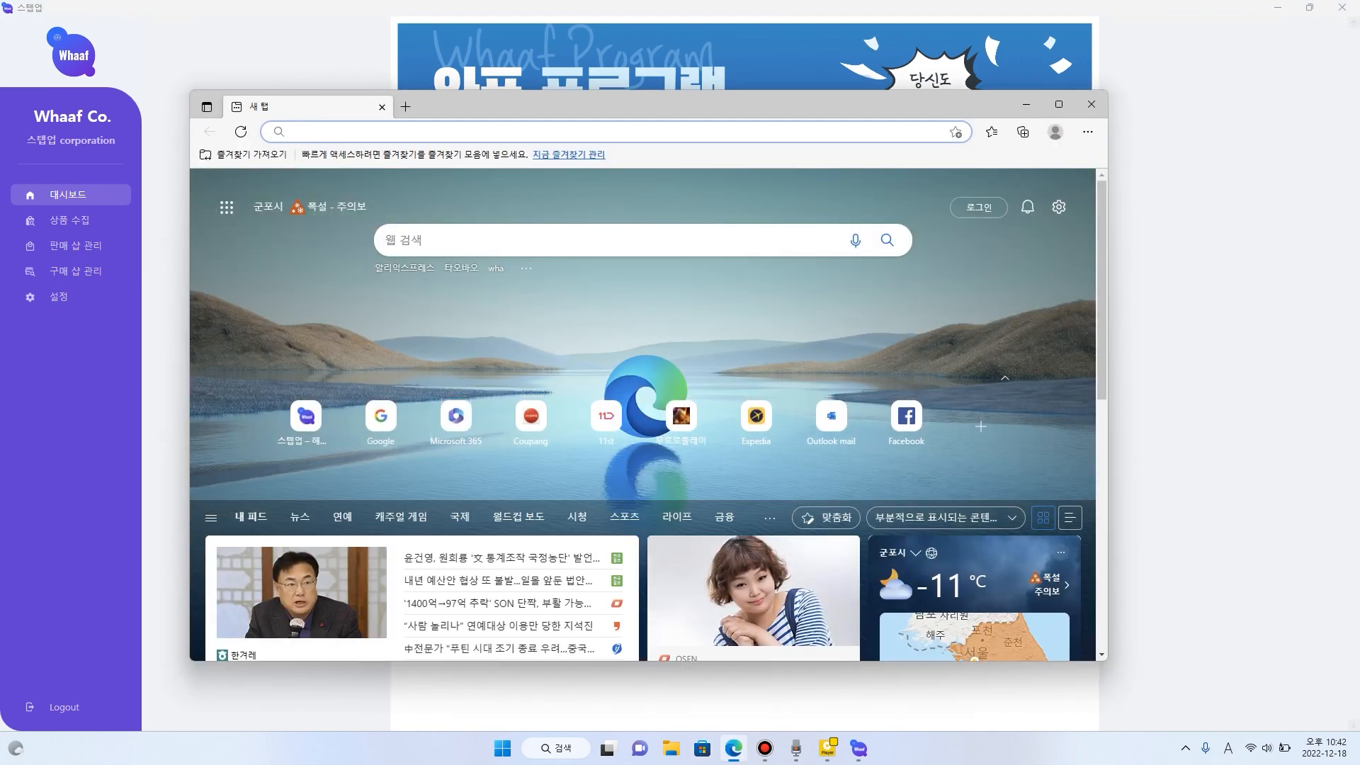
type("www.")
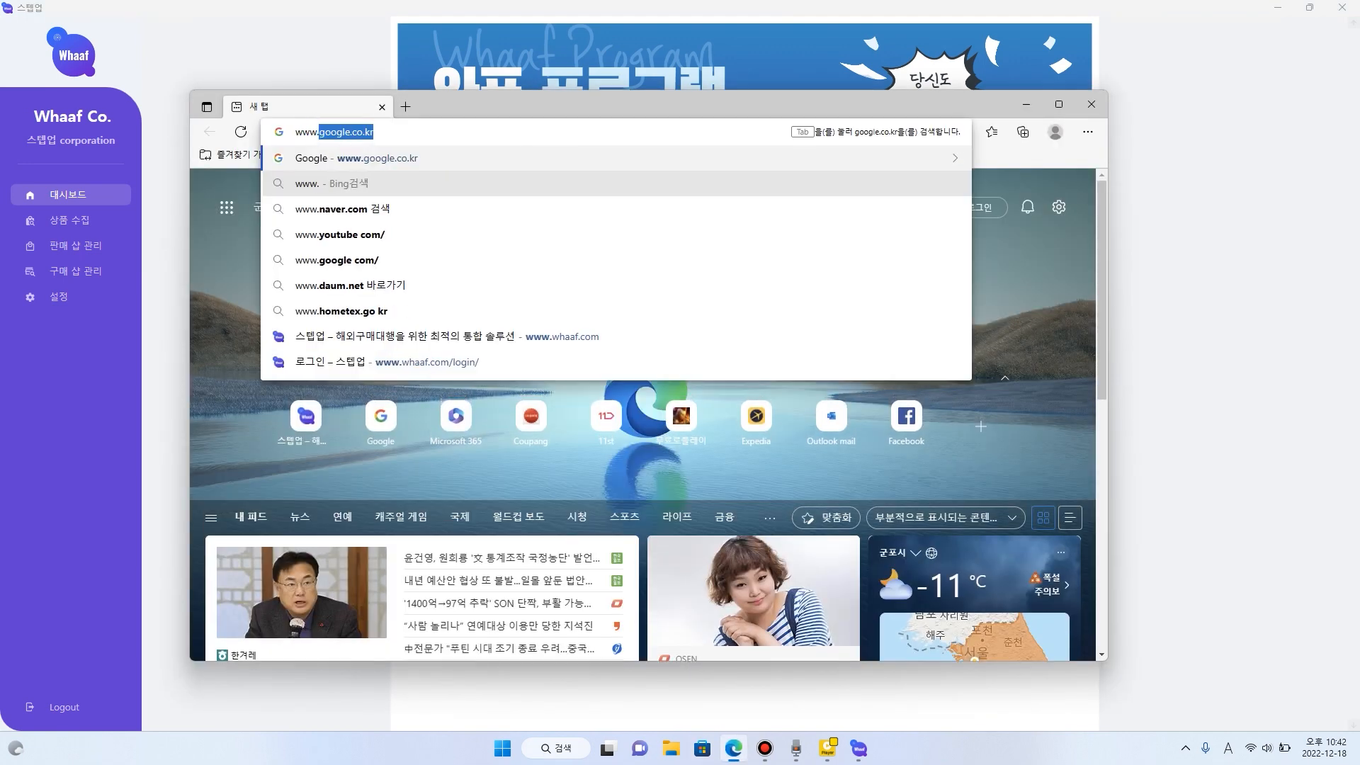
type("google.co.kr")
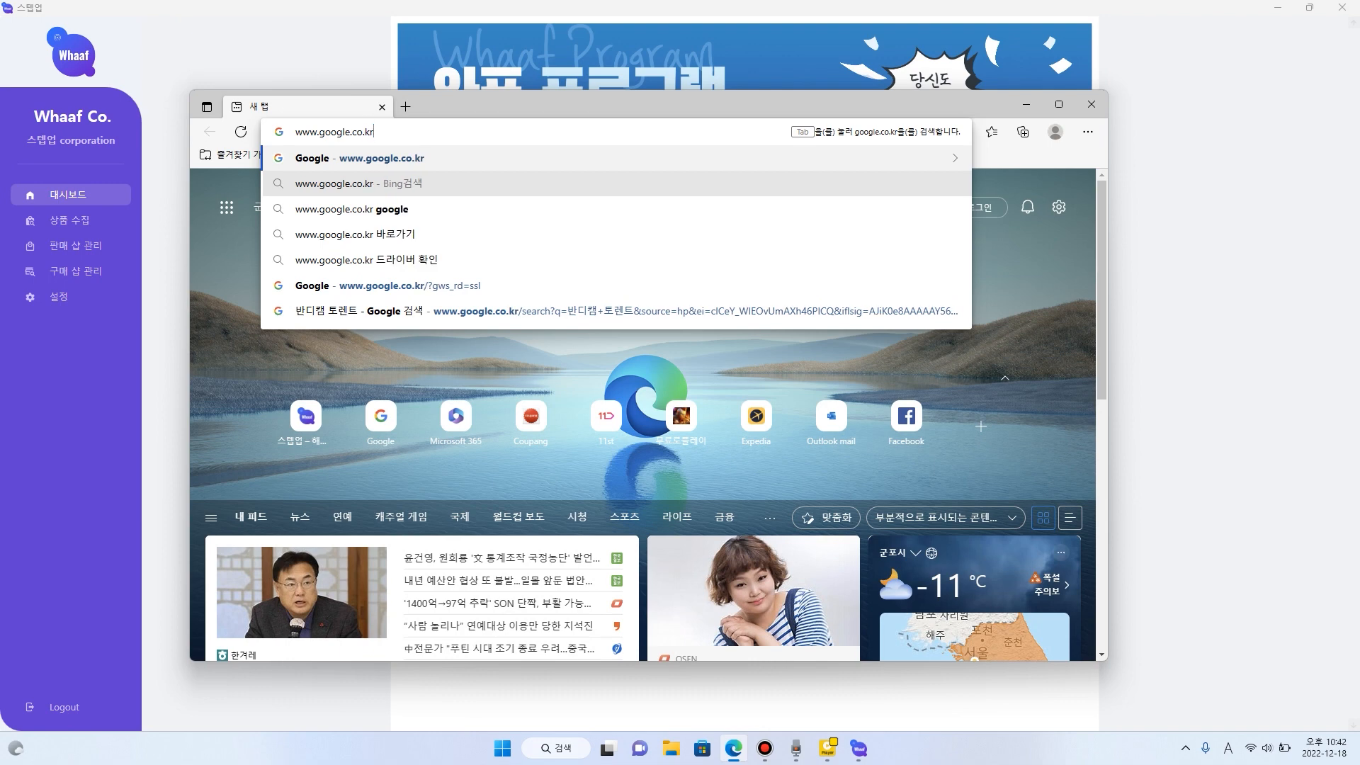
key("Return")
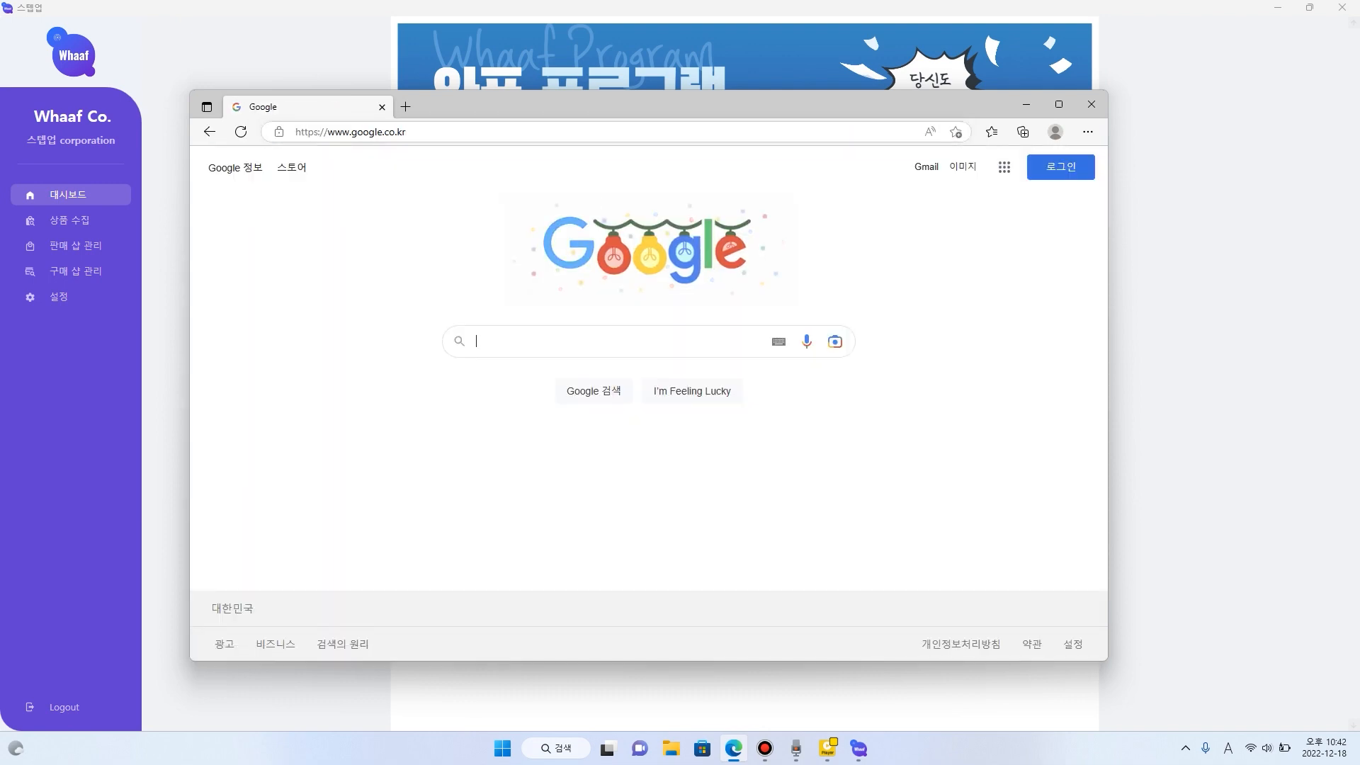
key("Hangul")
type("알림")
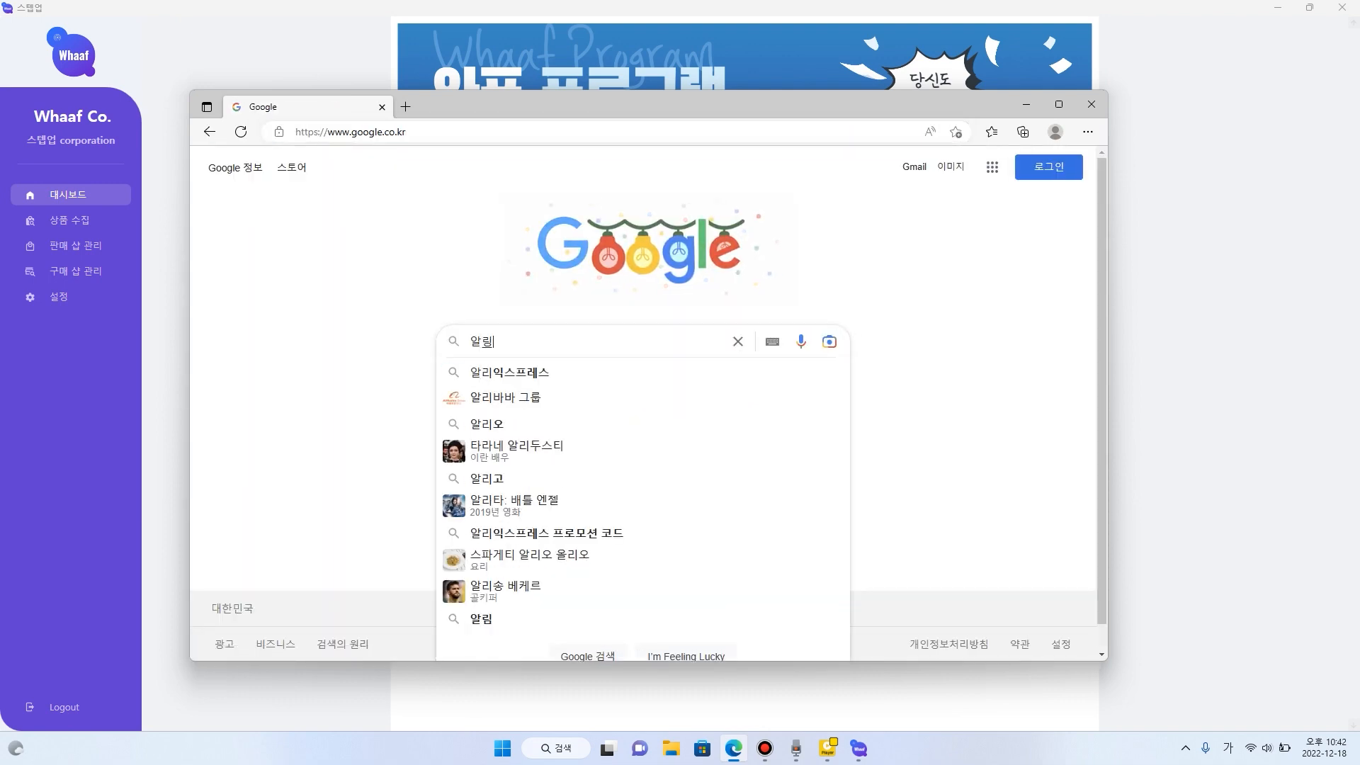
key("BackSpace")
type("익스프레스")
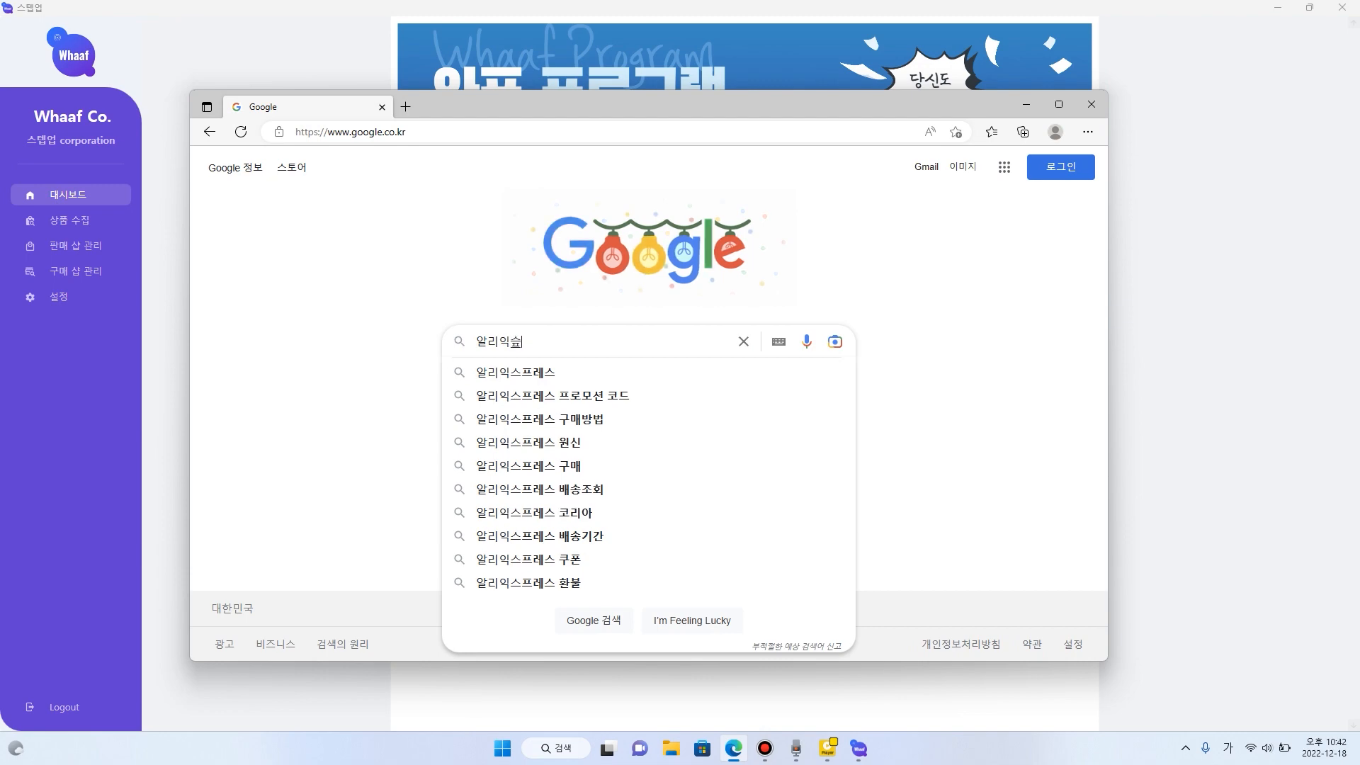
key("Return")
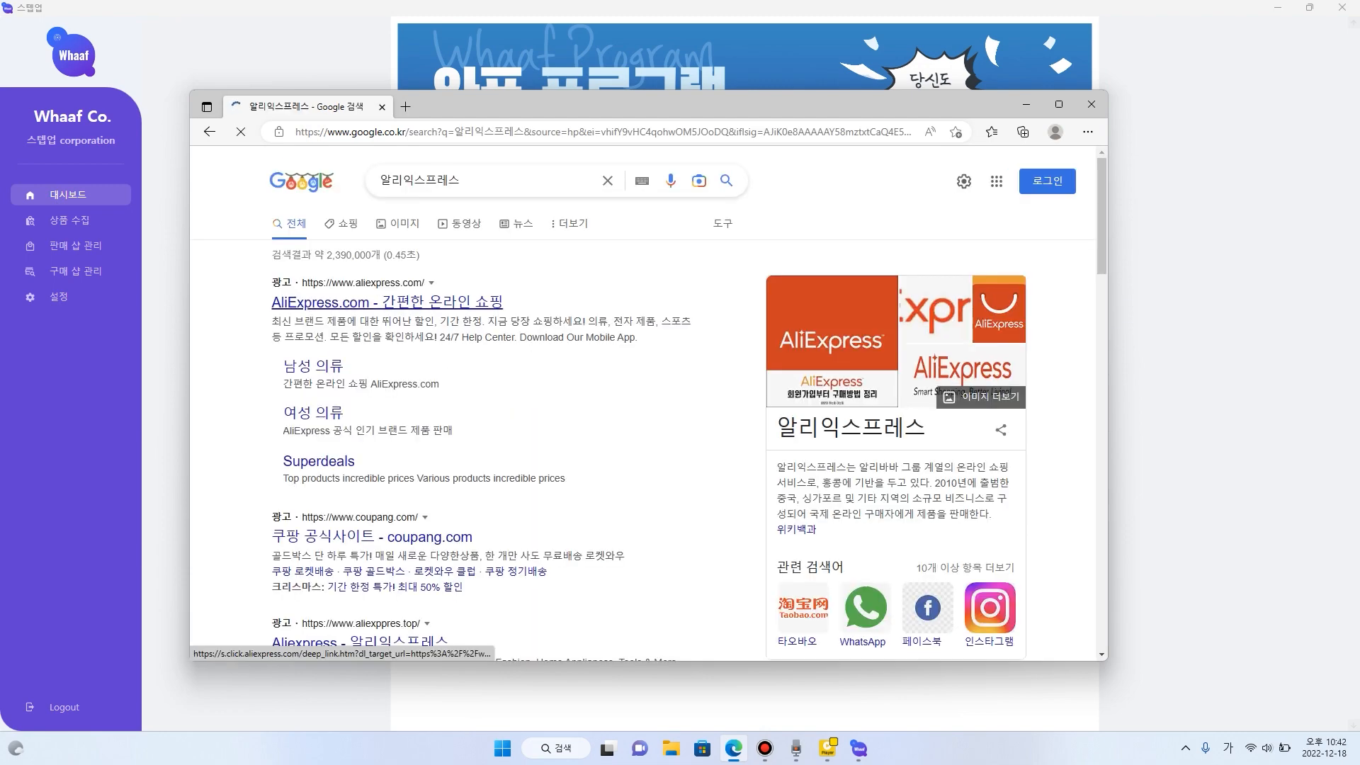
key("ctrl+t")
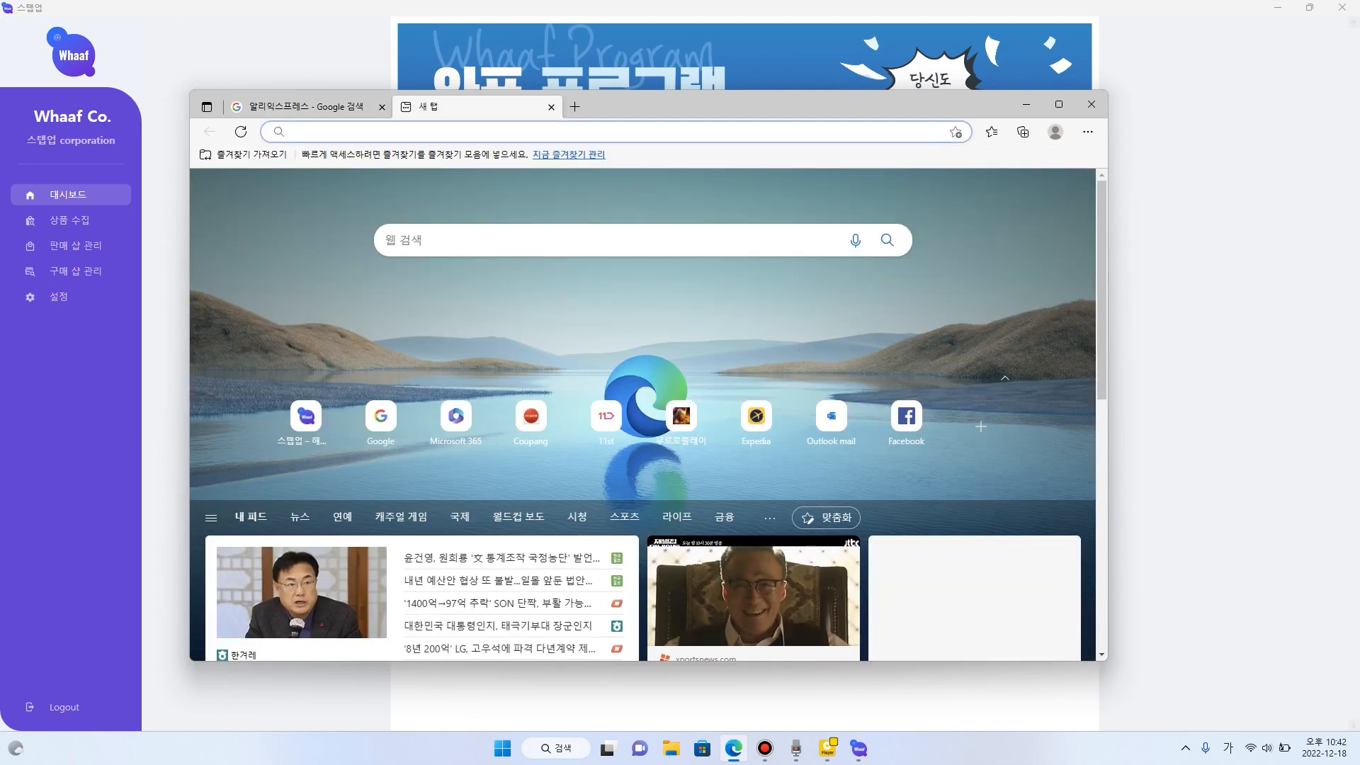
key("Hangul")
type("www.")
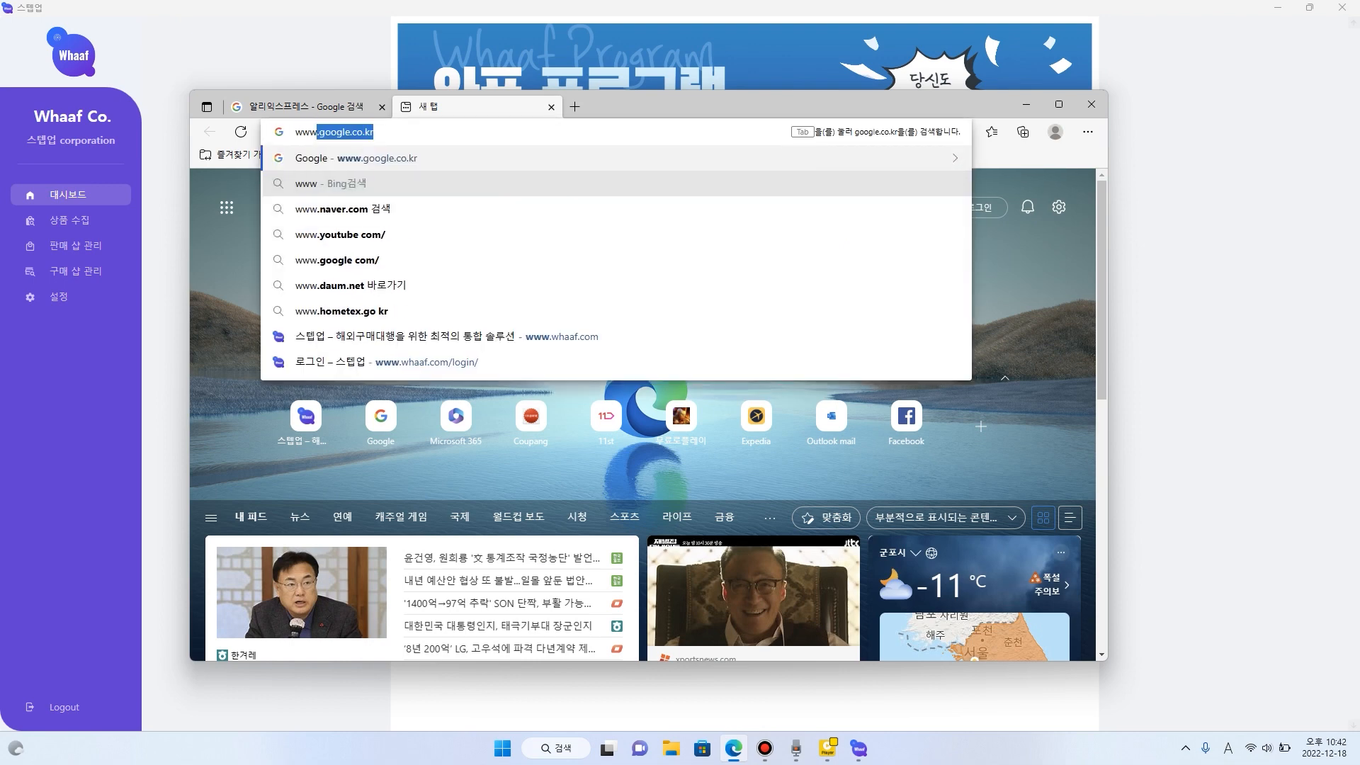
type("g")
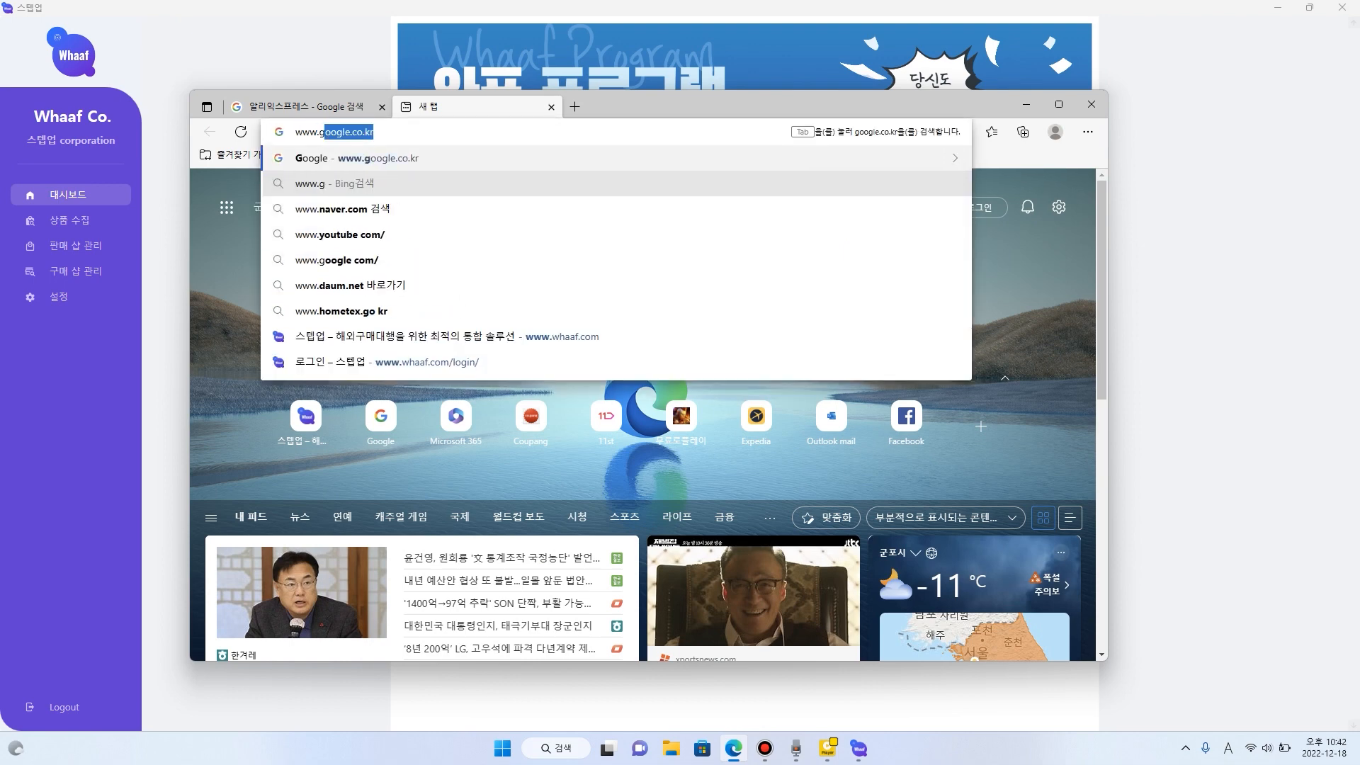
type("oogle.co.k")
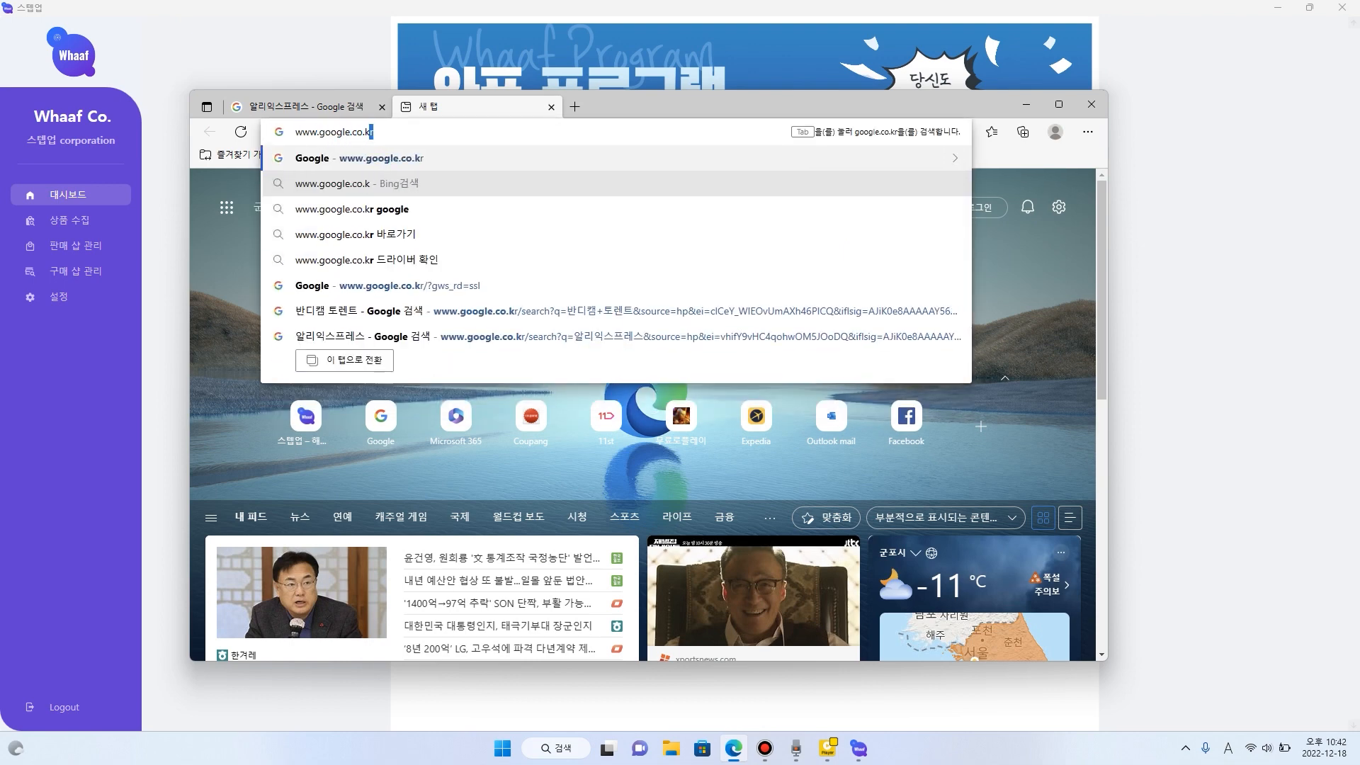
key("Return")
key("Hangul")
type("태")
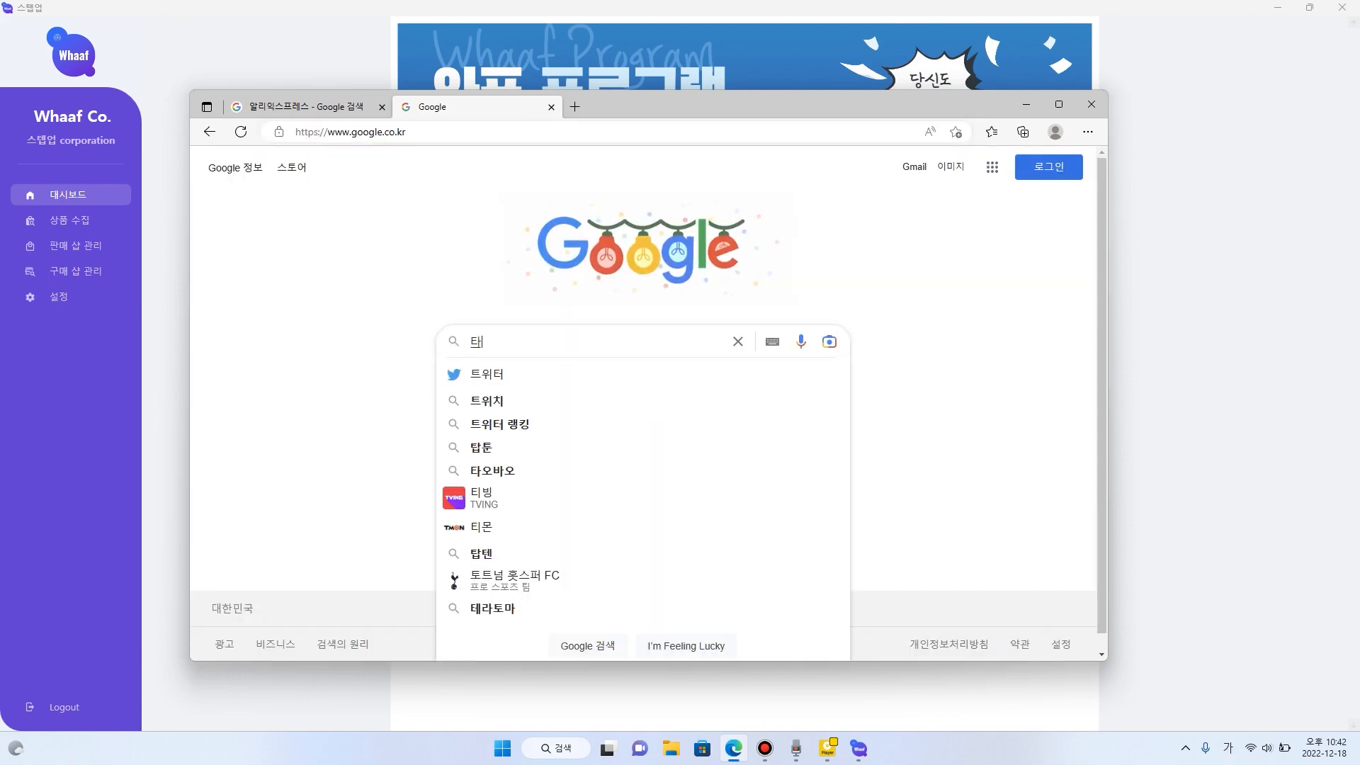
type("오바오")
key("Return")
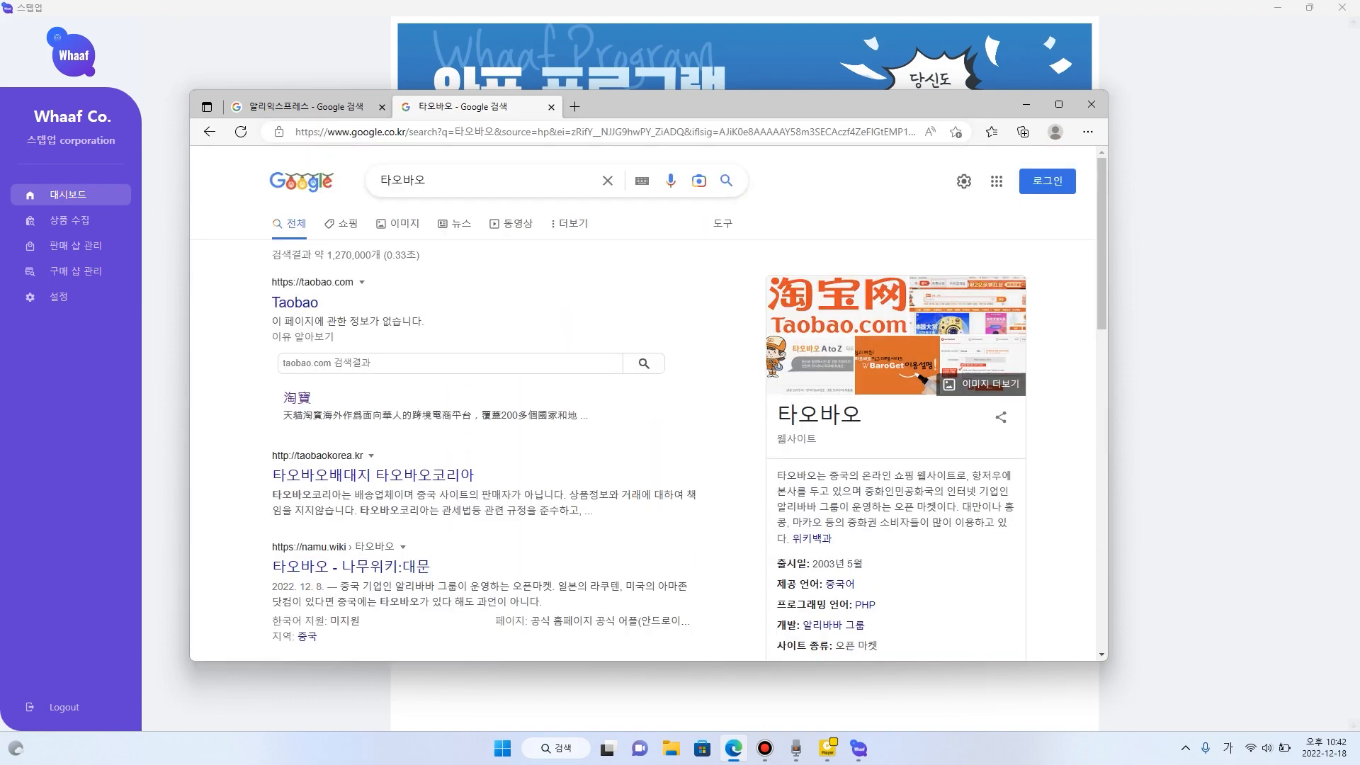
left_click(295, 304)
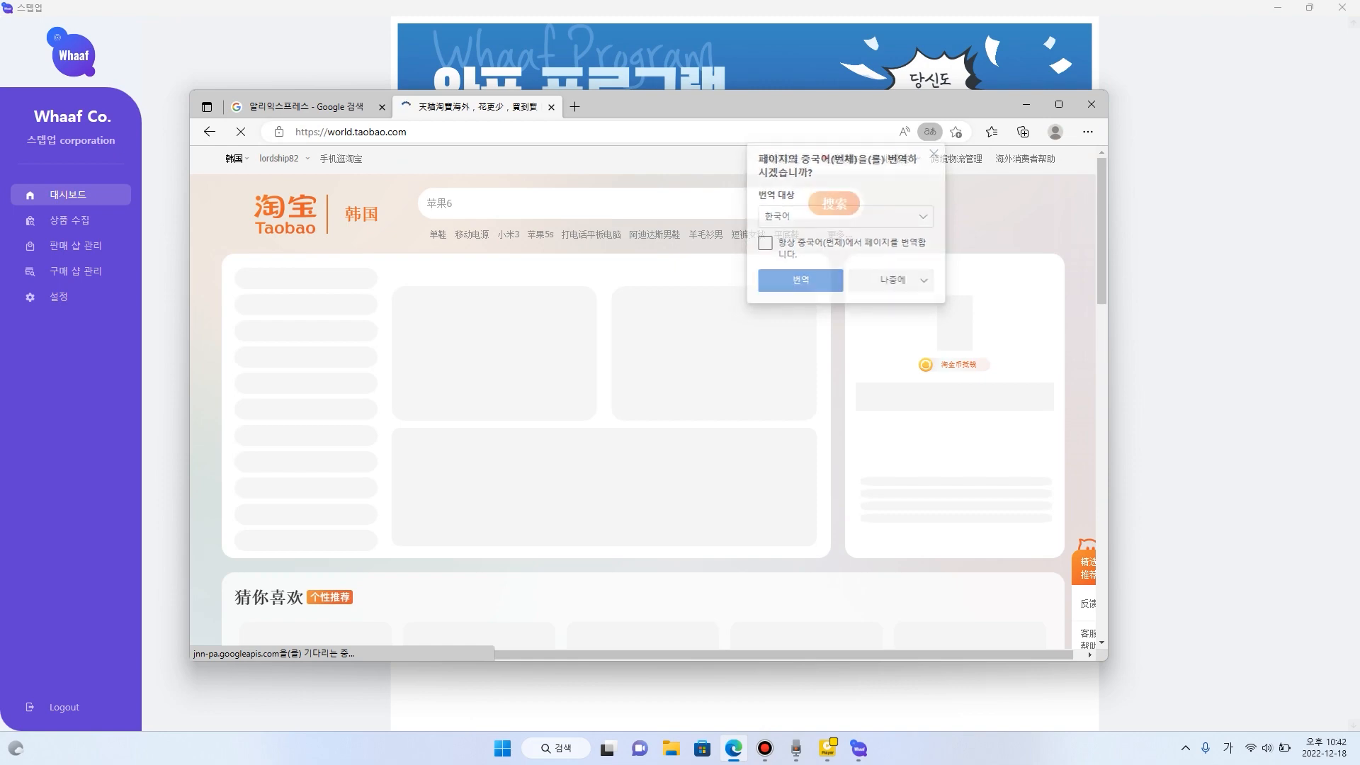
- Return to the 알리익스프레스 search results, open the AliExpress.com site, and maximize the browser window
left_click(308, 107)
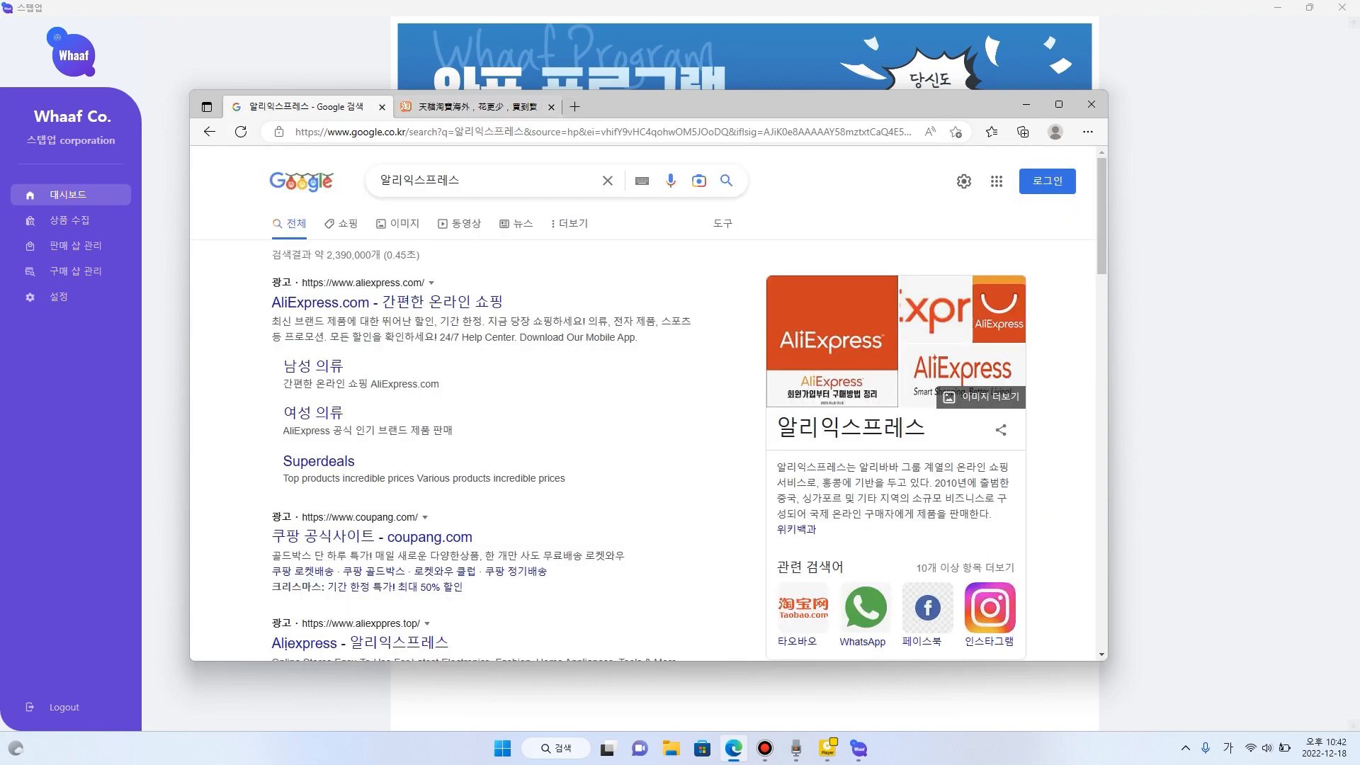
left_click(387, 303)
double_click(701, 106)
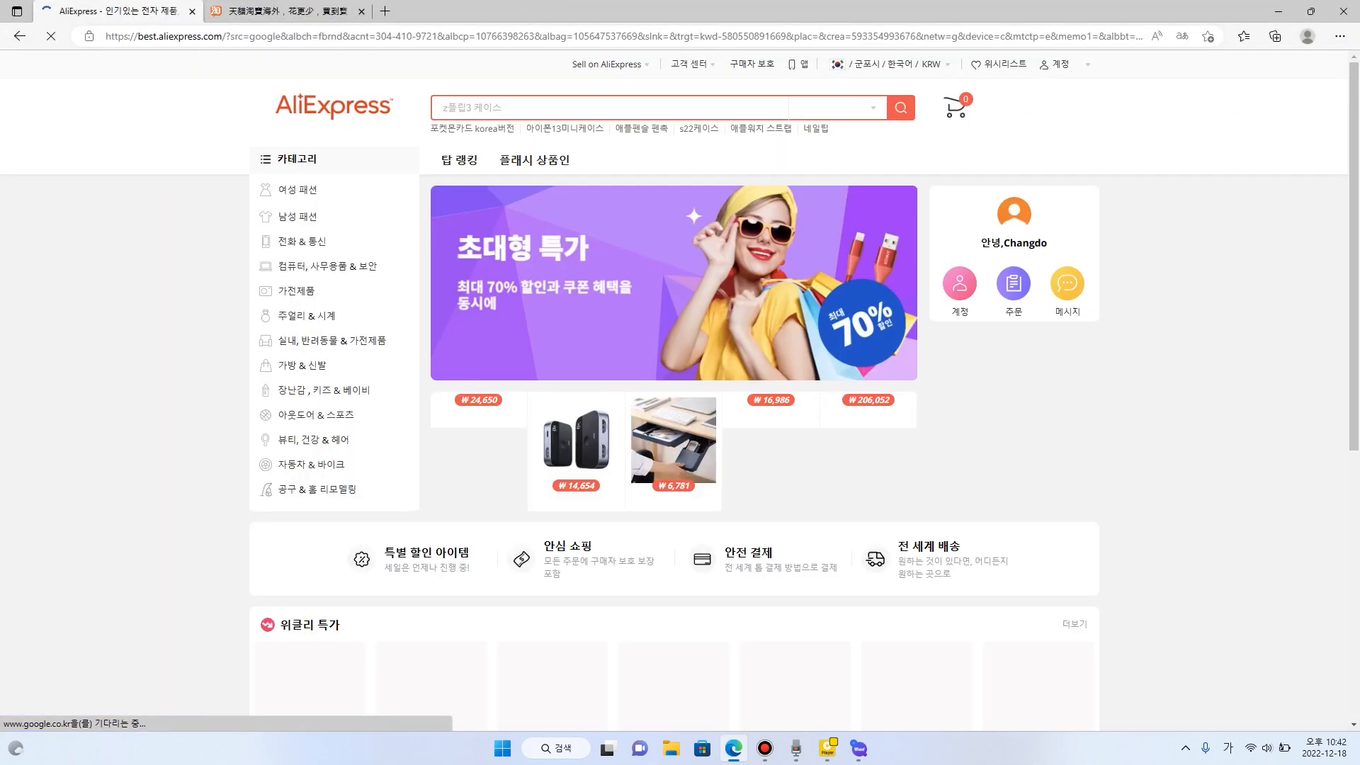
- Find the FGKKS men's cotton-linen pants among the AliExpress products and open their product page
scroll(694, 168, "down", 15)
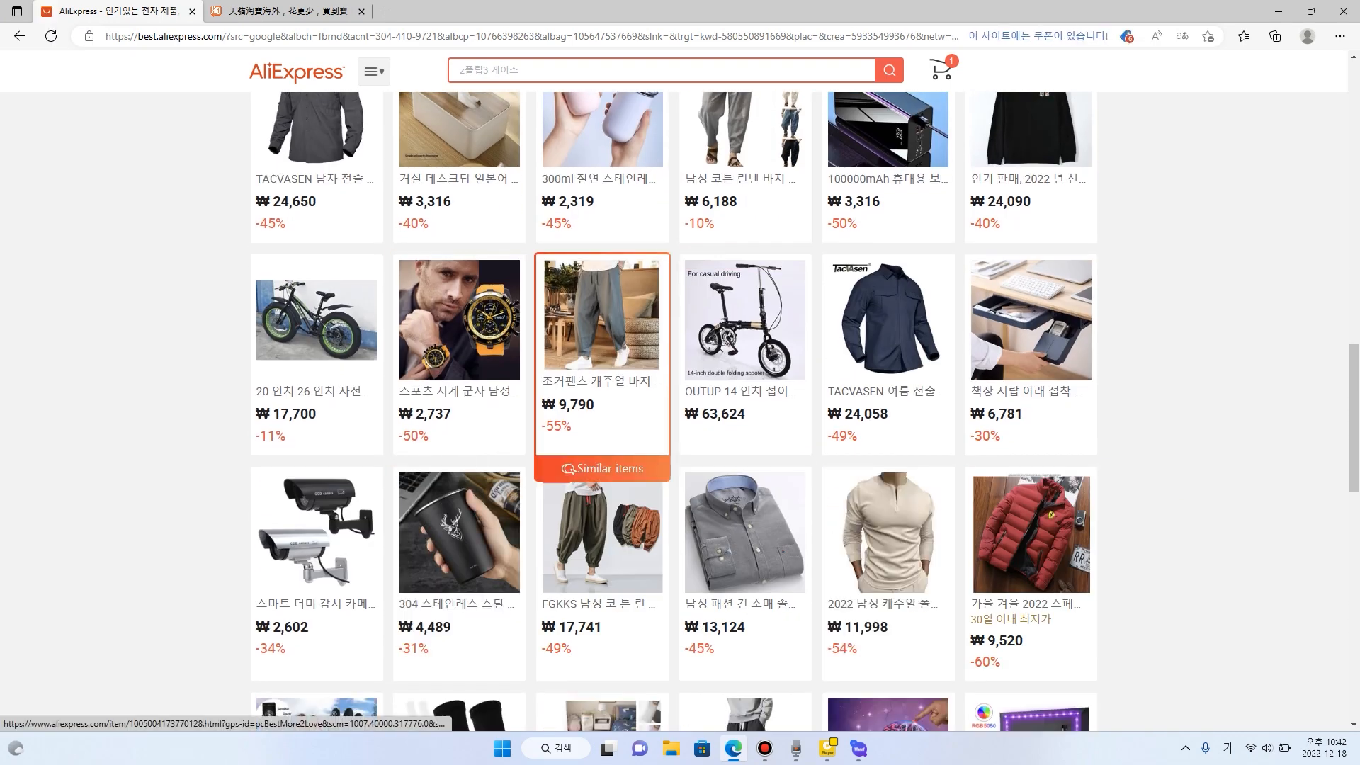
scroll(602, 354, "down", 4)
left_click(602, 234)
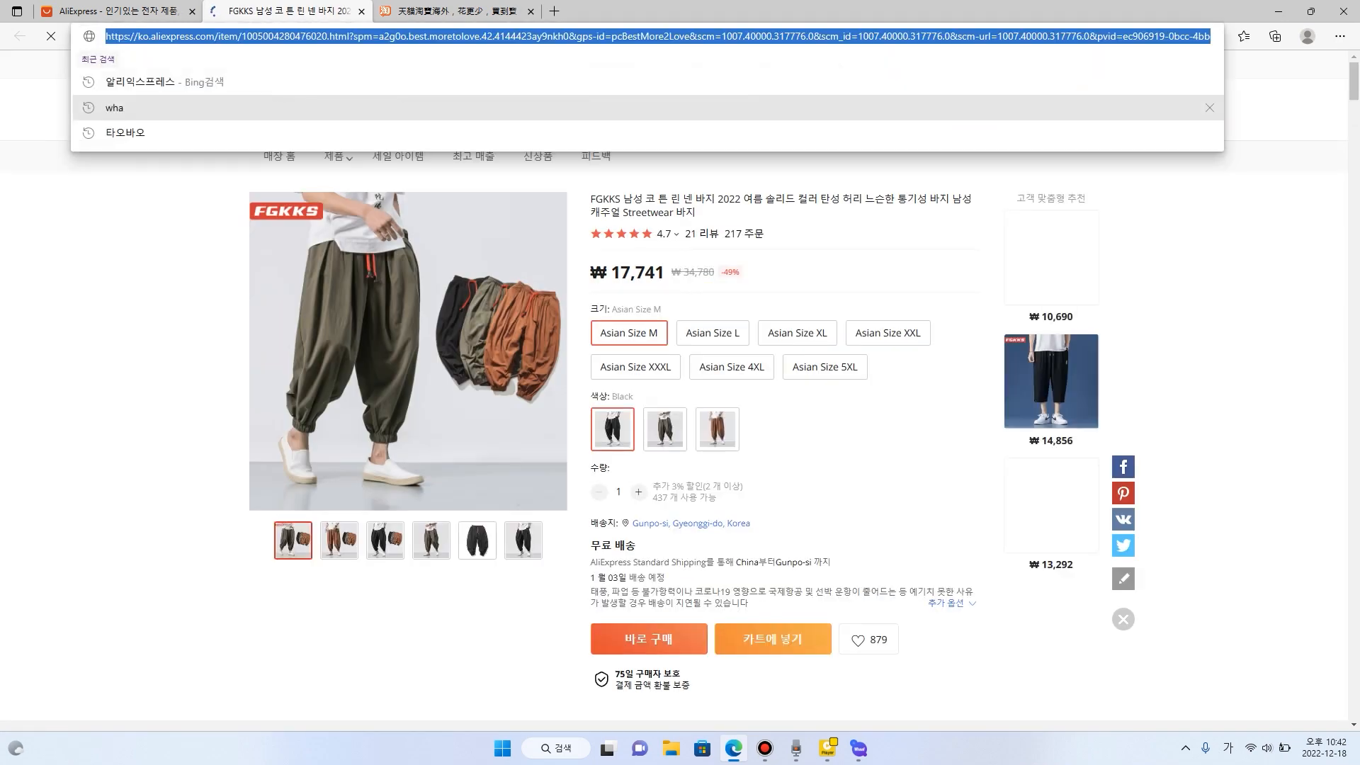
- Switch to Whaaf's 상품 수집 page, paste the FGKKS pants' page address into 수집 주소, and restore the window to a smaller size
left_click_drag(780, 11, 524, 263)
left_click(71, 221)
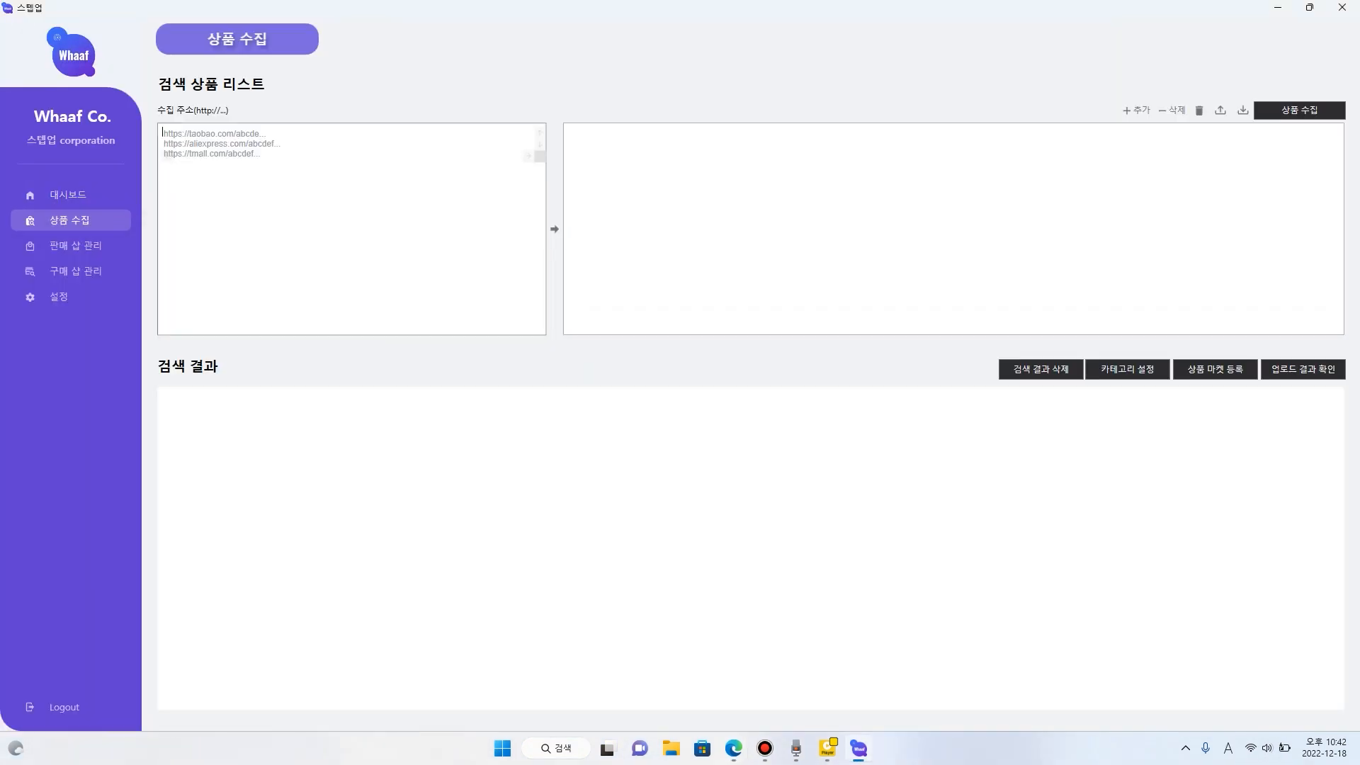
key("ctrl+v")
left_click_drag(311, 8, 803, 144)
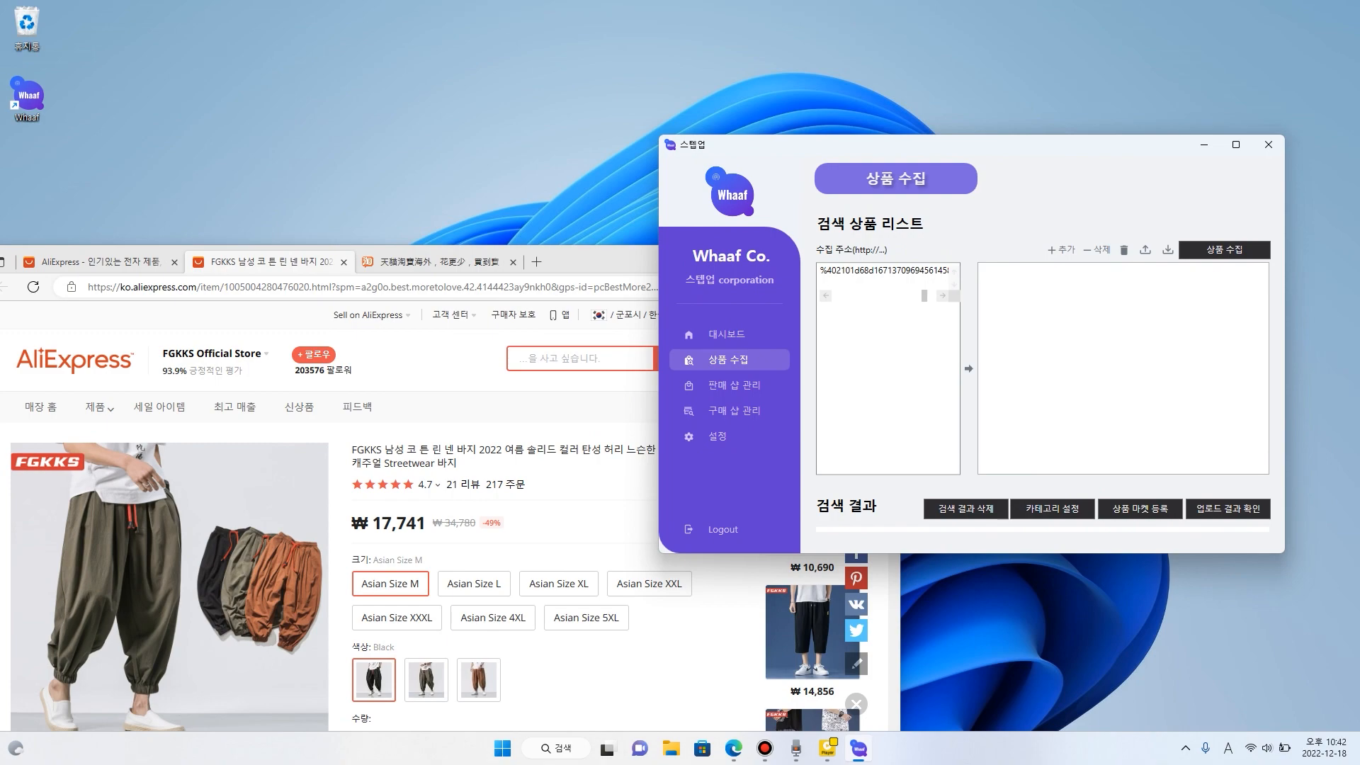
- Return to the AliExpress product listing in Edge, find the 셔츠 옥스포드 men's shirts, and open their product page
left_click_drag(602, 261, 680, 125)
left_click(212, 126)
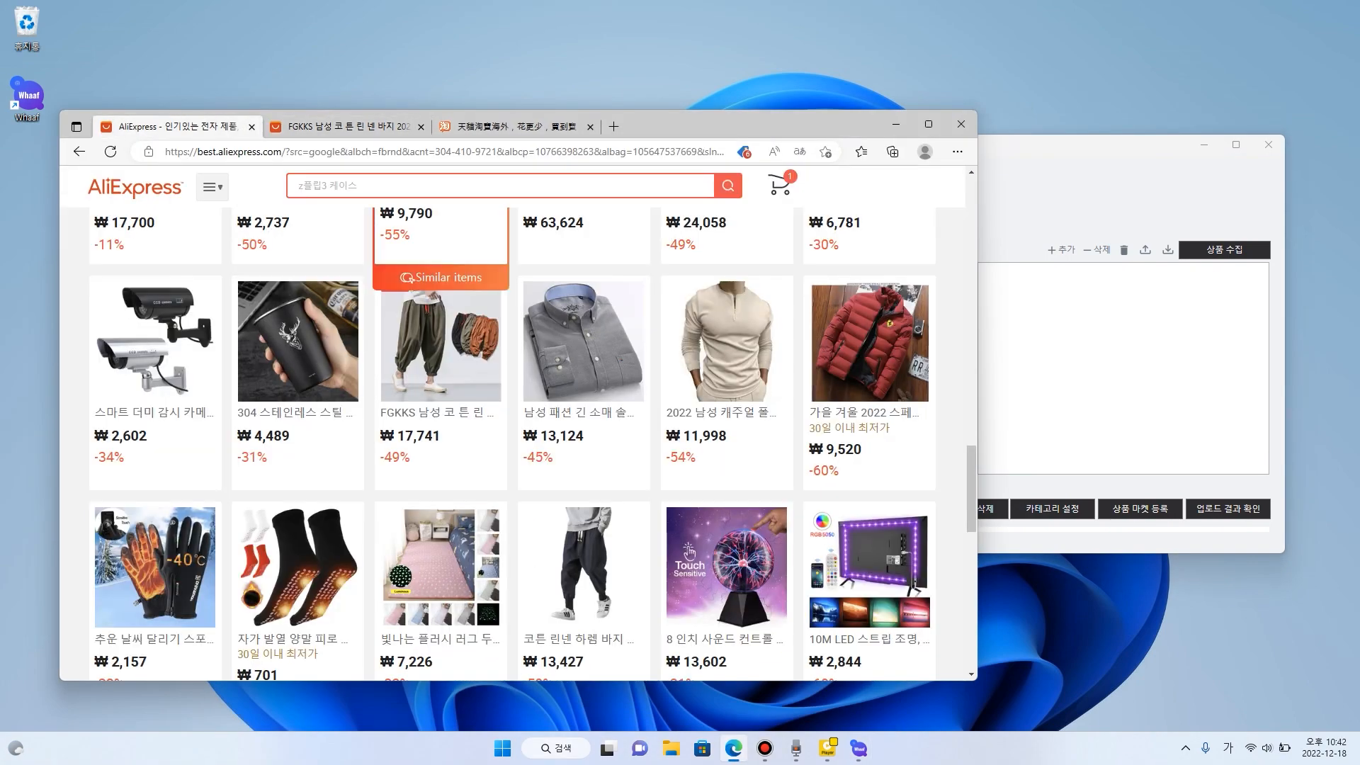
scroll(726, 354, "down", 3)
scroll(727, 354, "down", 3)
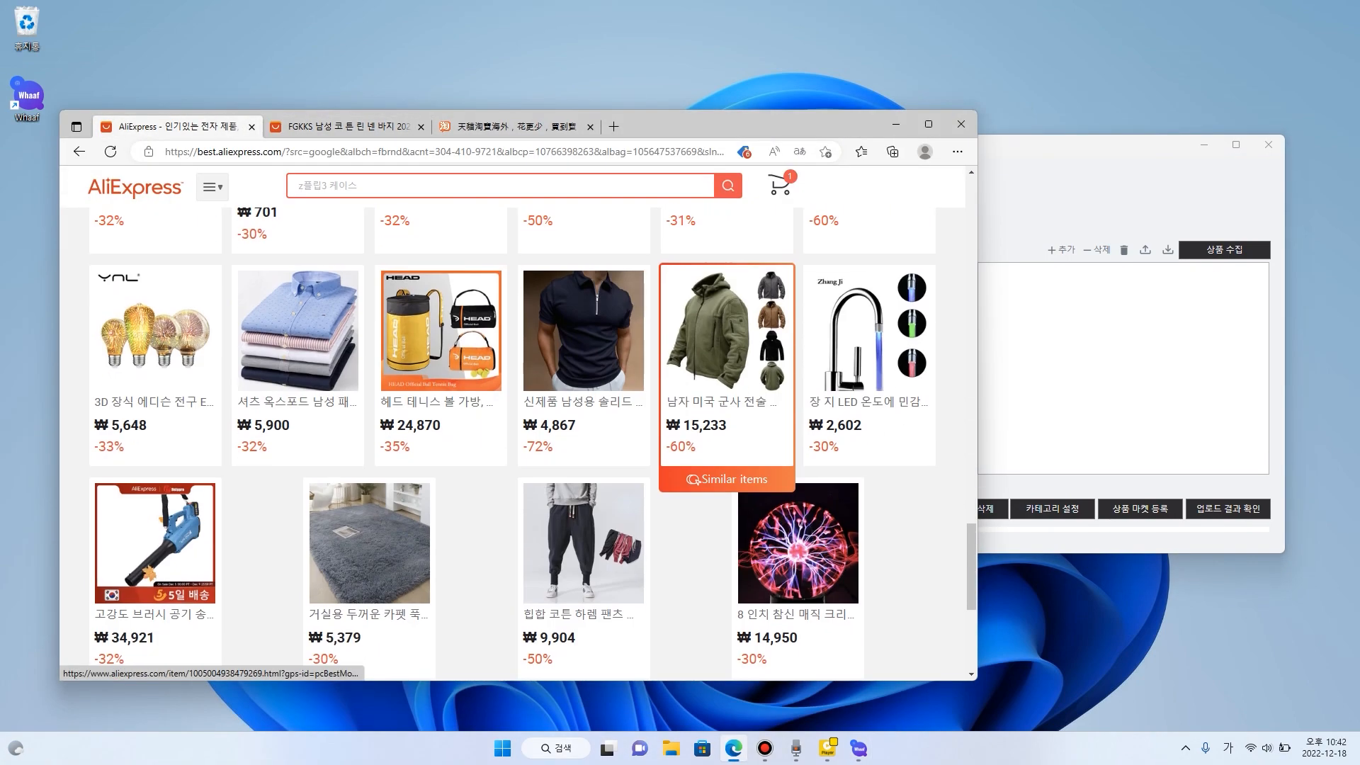
scroll(432, 361, "down", 2)
scroll(425, 361, "up", 2)
left_click(312, 362)
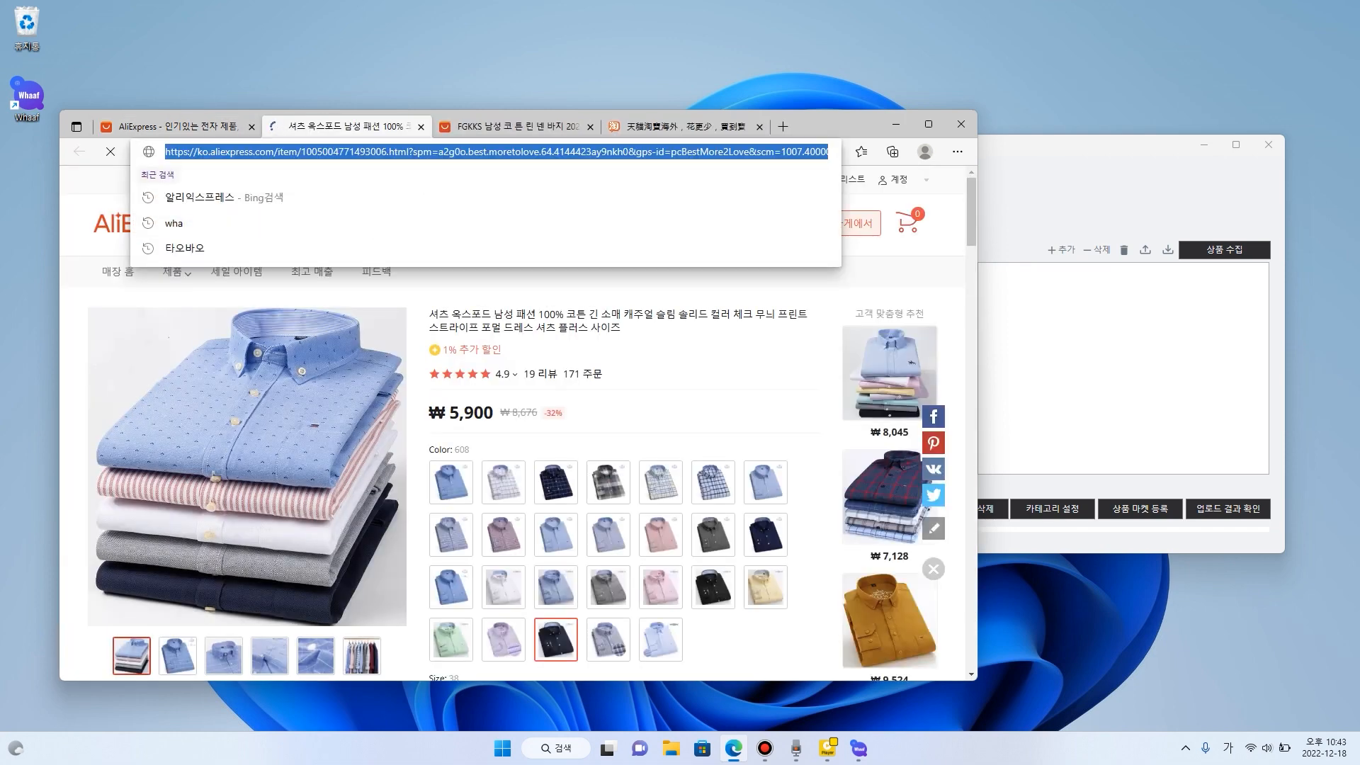
- Paste the Oxford shirts' page address on a second line in Whaaf's 수집 주소 and transfer both addresses to the collection list
key("alt+Tab")
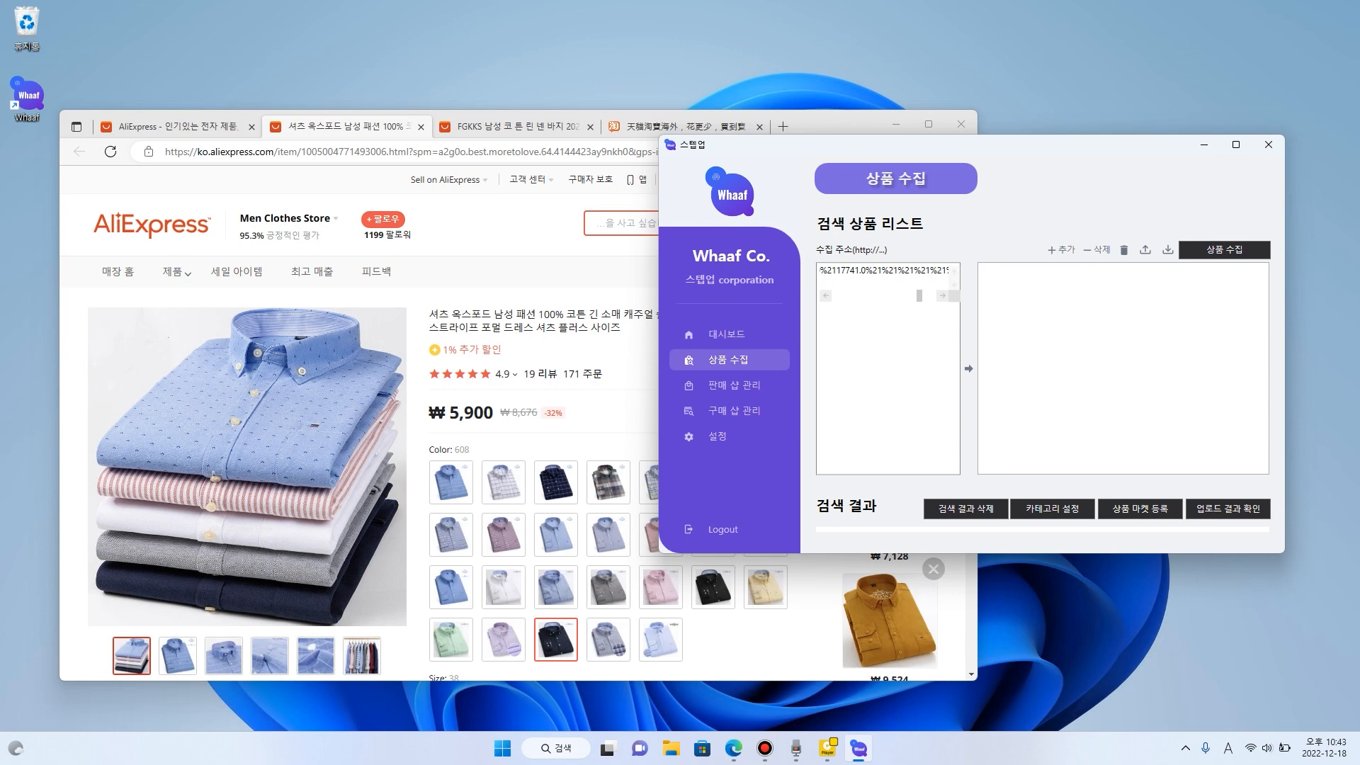
left_click_drag(659, 360, 293, 360)
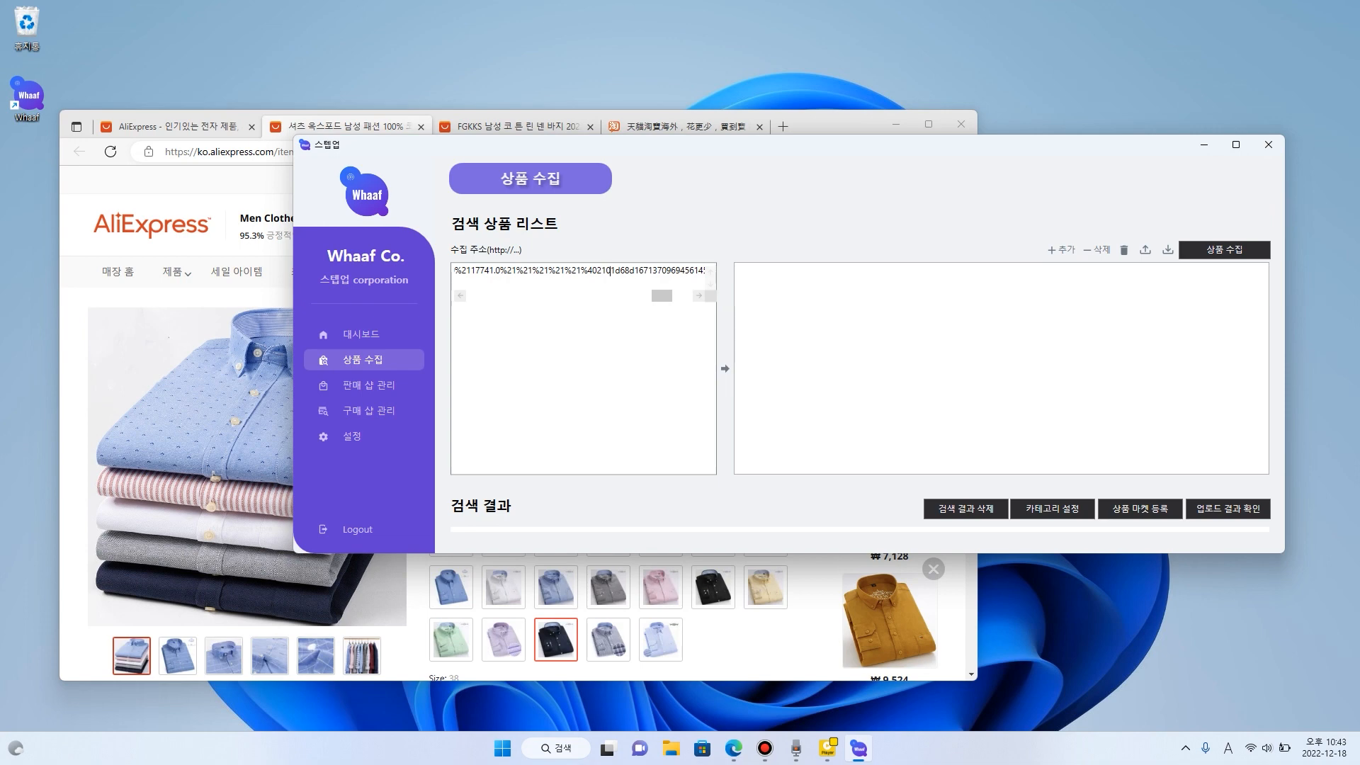
key("End")
key("Return")
key("ctrl+v")
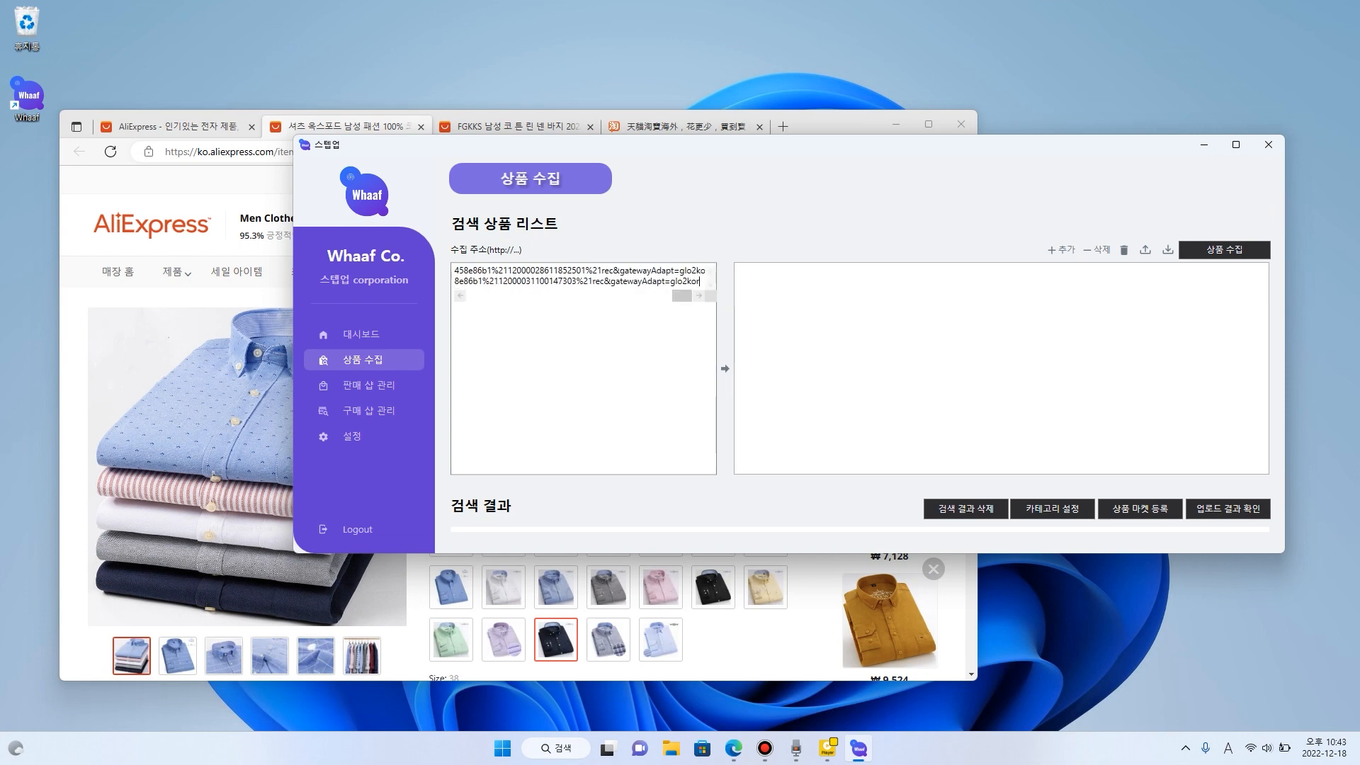
left_click(725, 368)
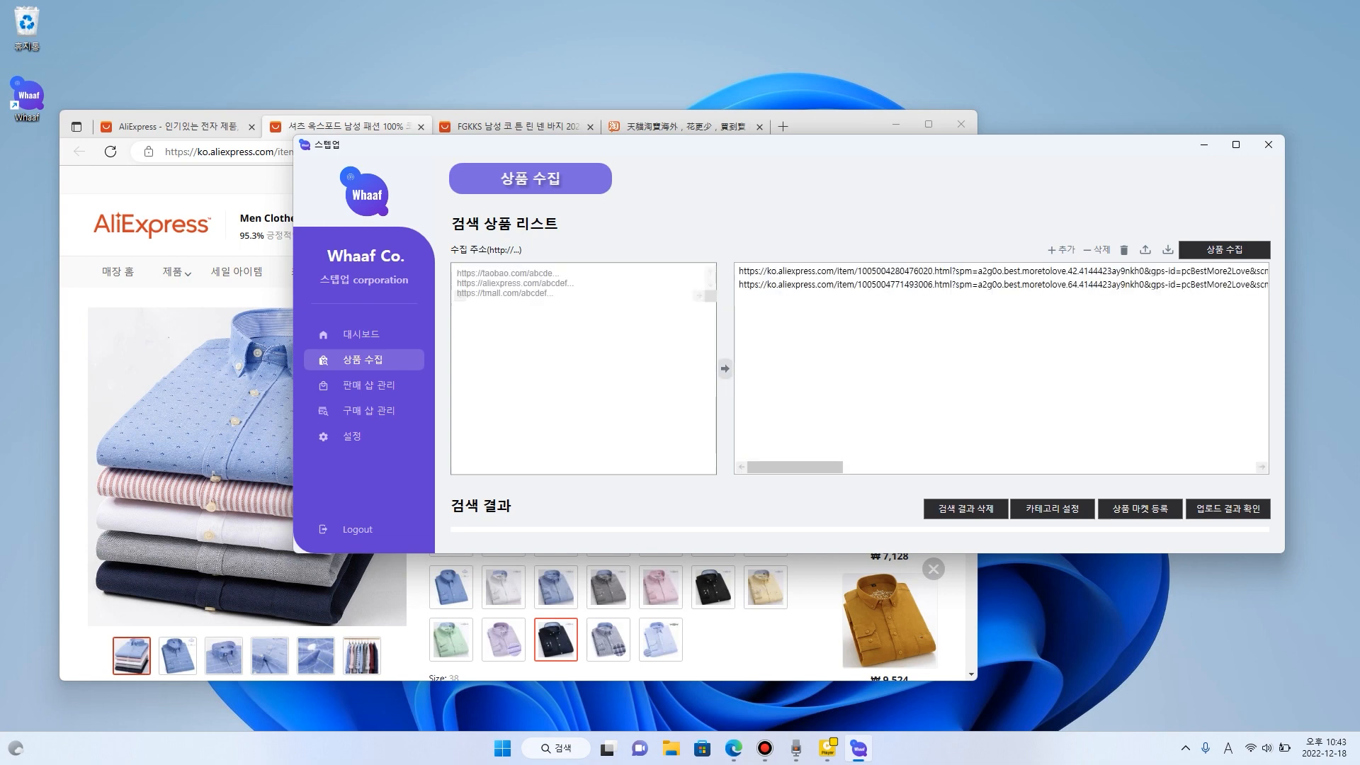
- Move the Whaaf window aside, return to the AliExpress listing in Edge, and open the cold-weather running gloves' product page
left_click_drag(637, 145, 852, 212)
left_click(517, 127)
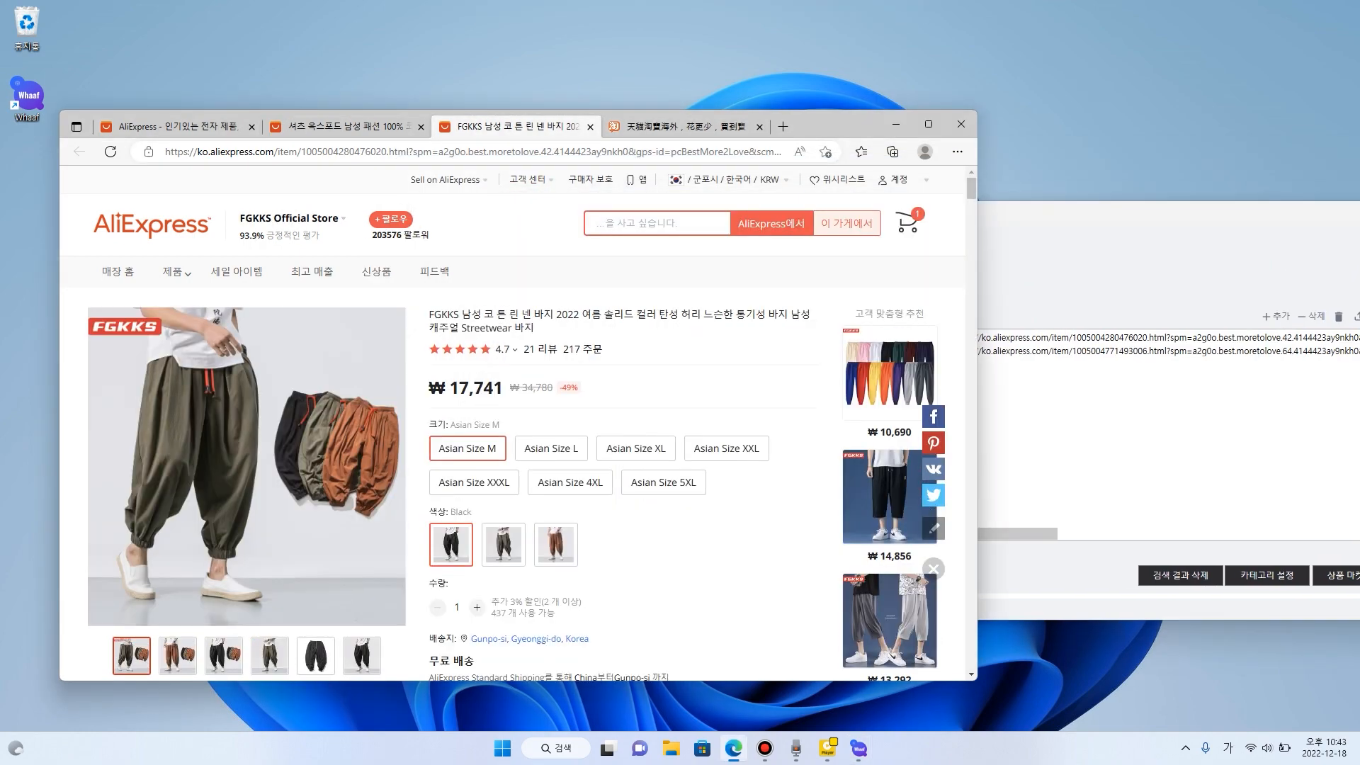
left_click(170, 126)
scroll(441, 319, "down", 10)
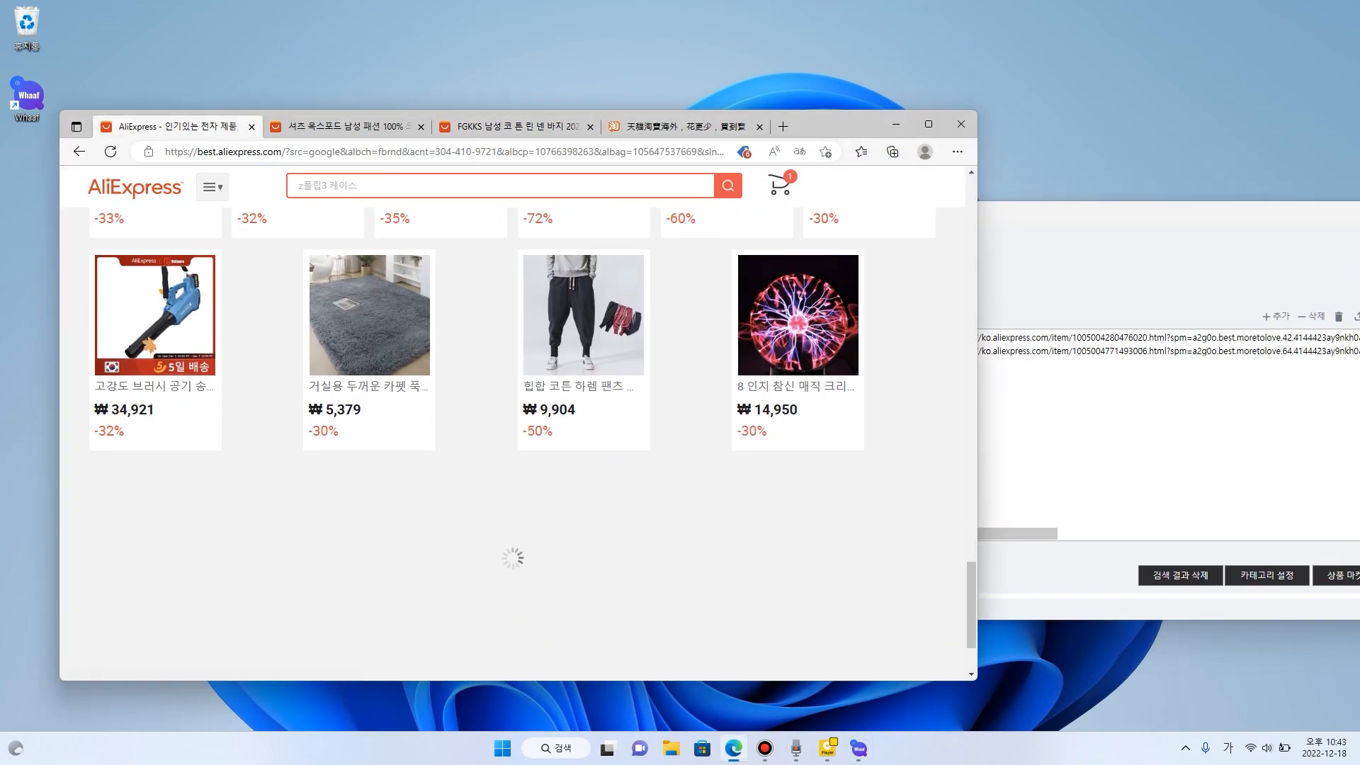
scroll(443, 332, "up", 12)
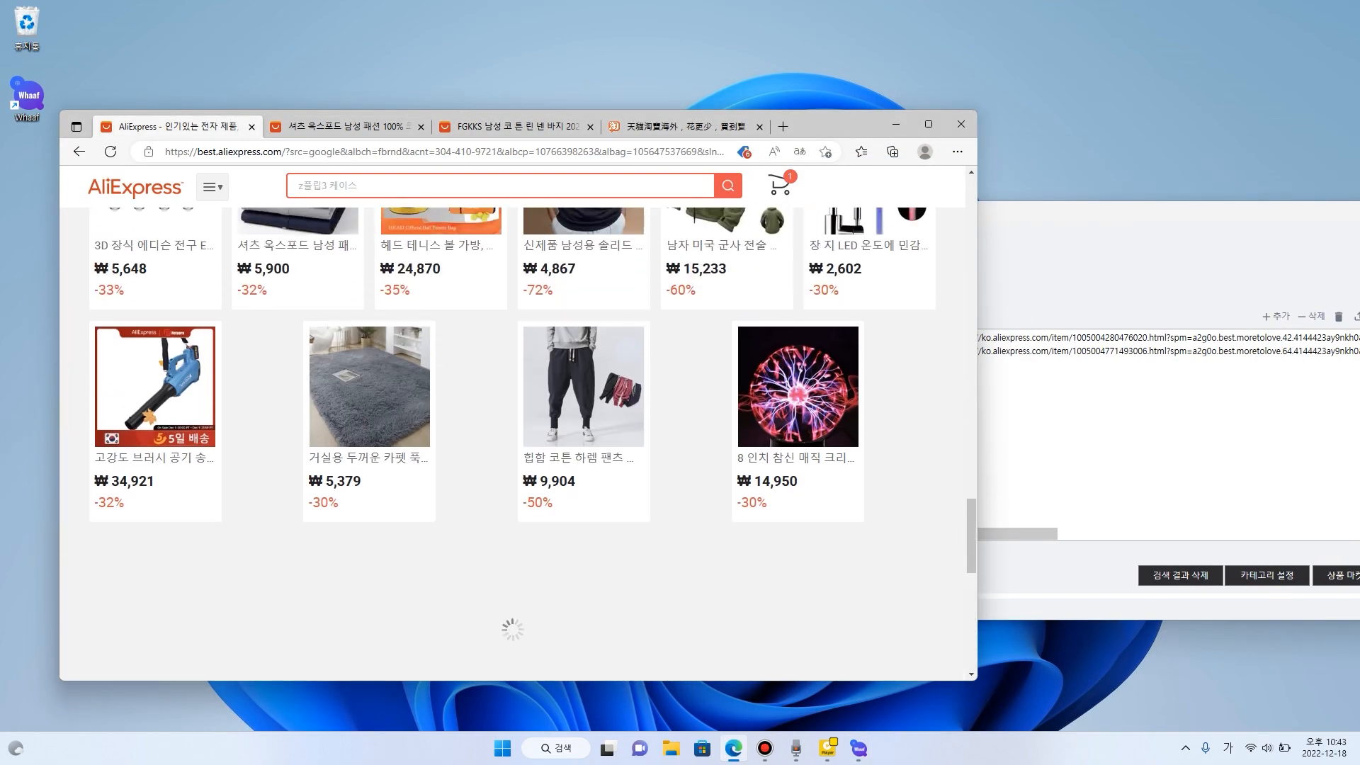
left_click(157, 340)
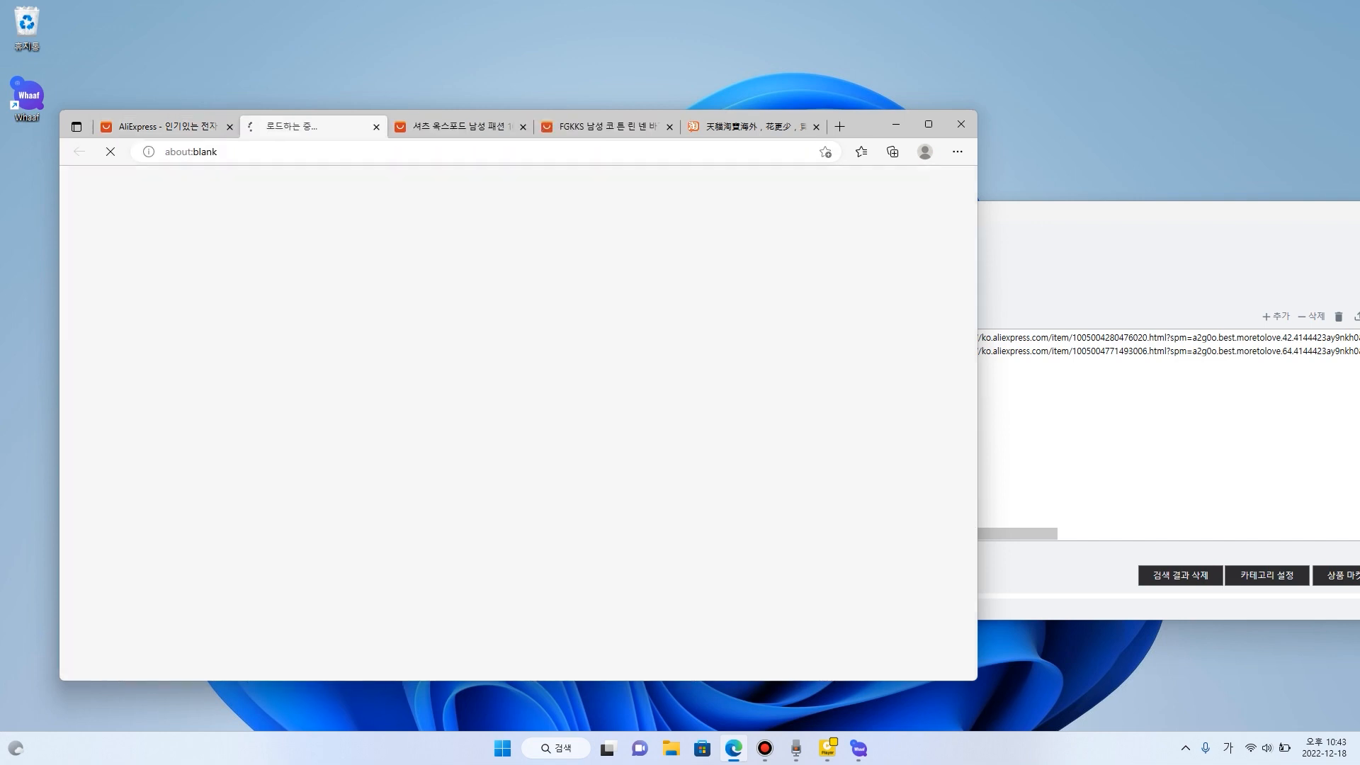
- Copy the gloves' page address and add it to Whaaf's collection list
left_click(453, 152)
key("ctrl+c")
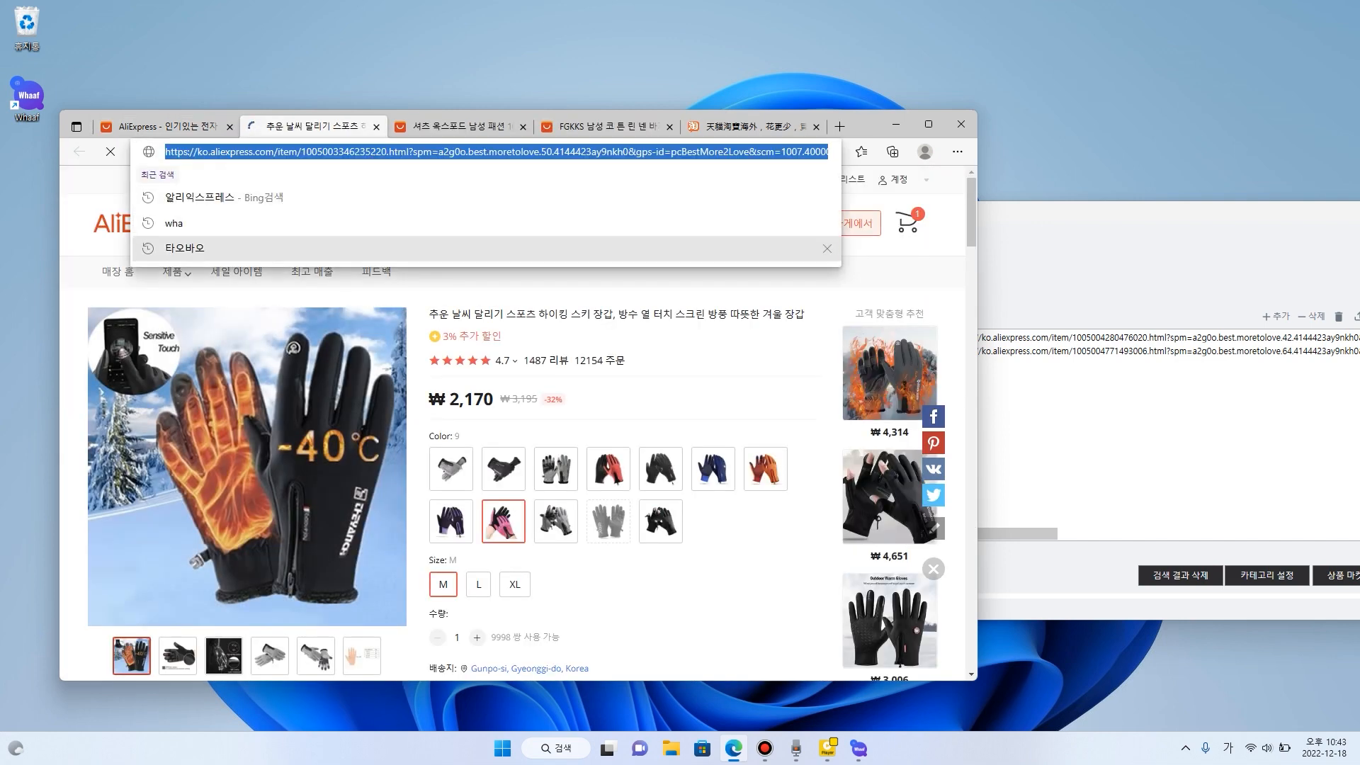
left_click(1049, 432)
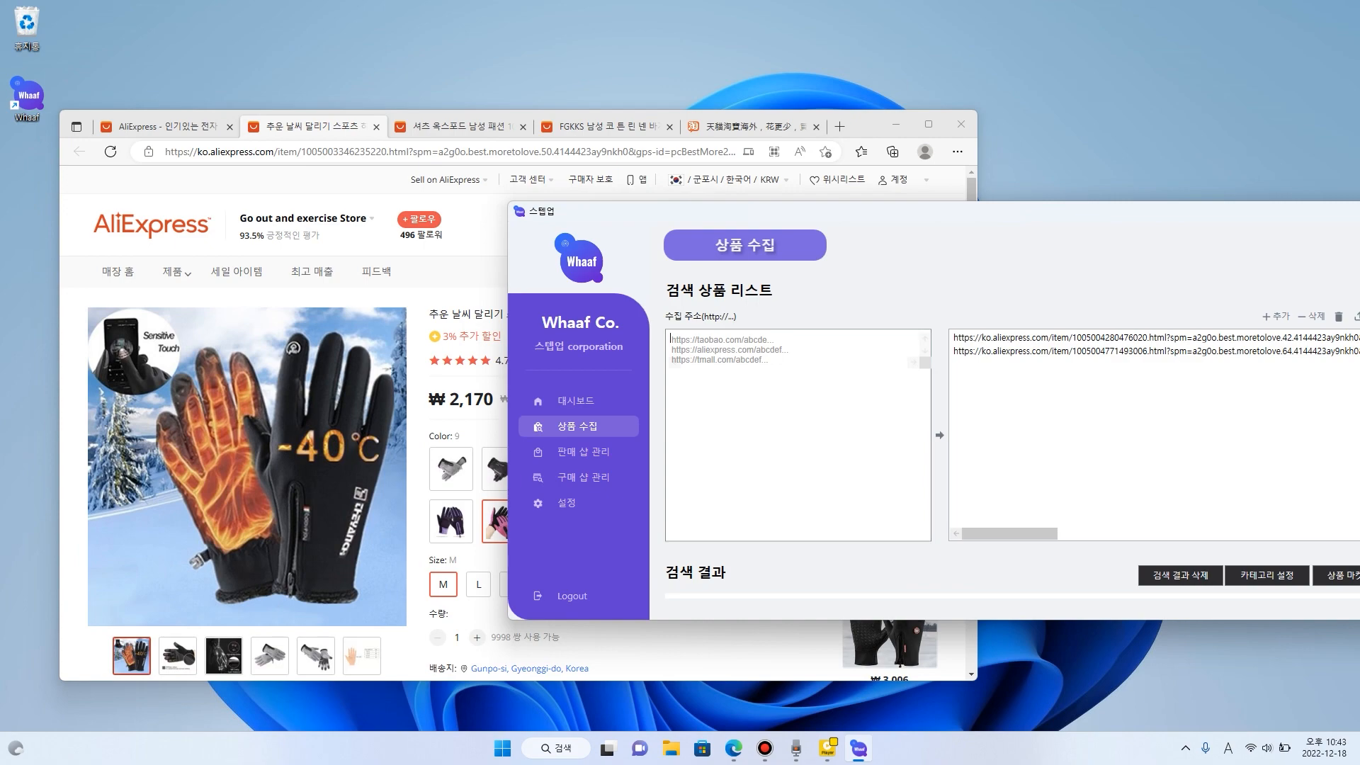
key("ctrl+v")
left_click(940, 435)
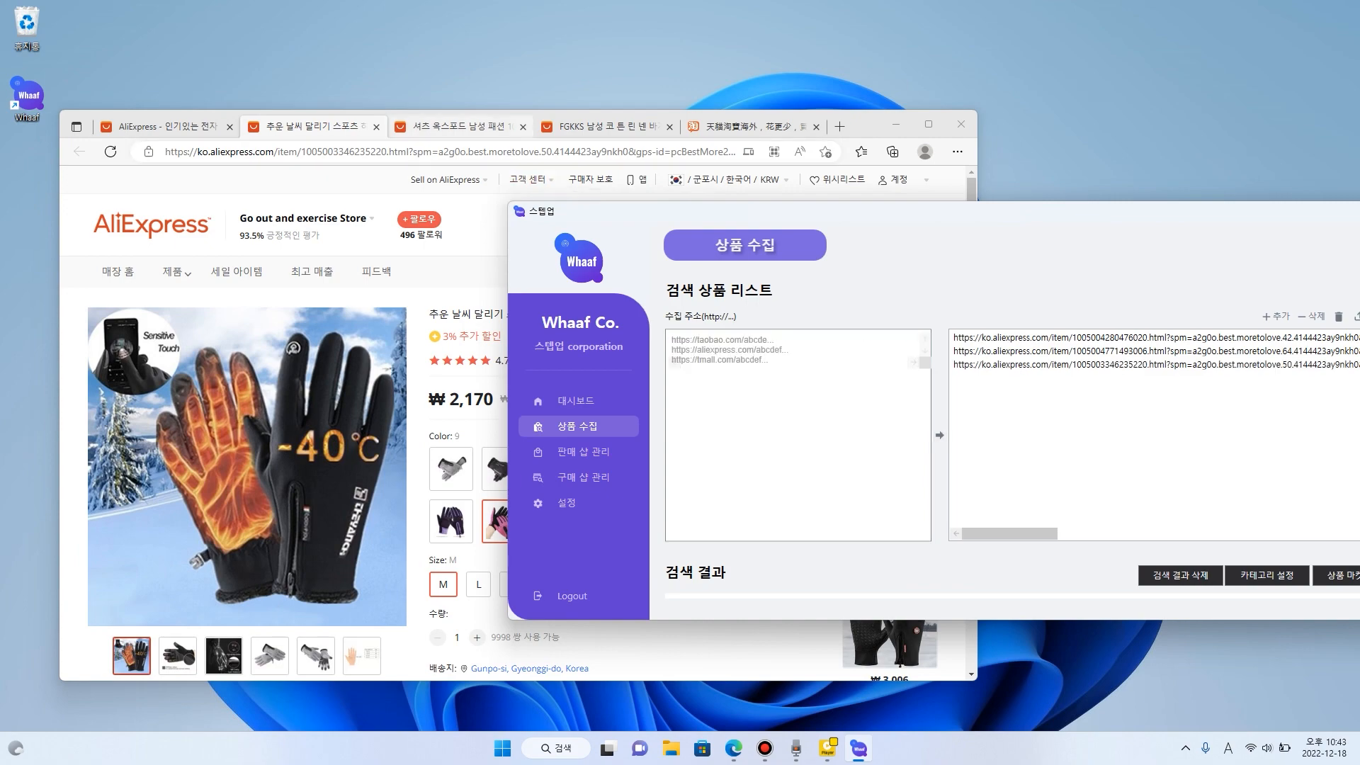
- Return to the AliExpress listing in Edge and open the product page of the 장 지 LED temperature-sensitive faucet
left_click(162, 126)
scroll(585, 354, "down", 3)
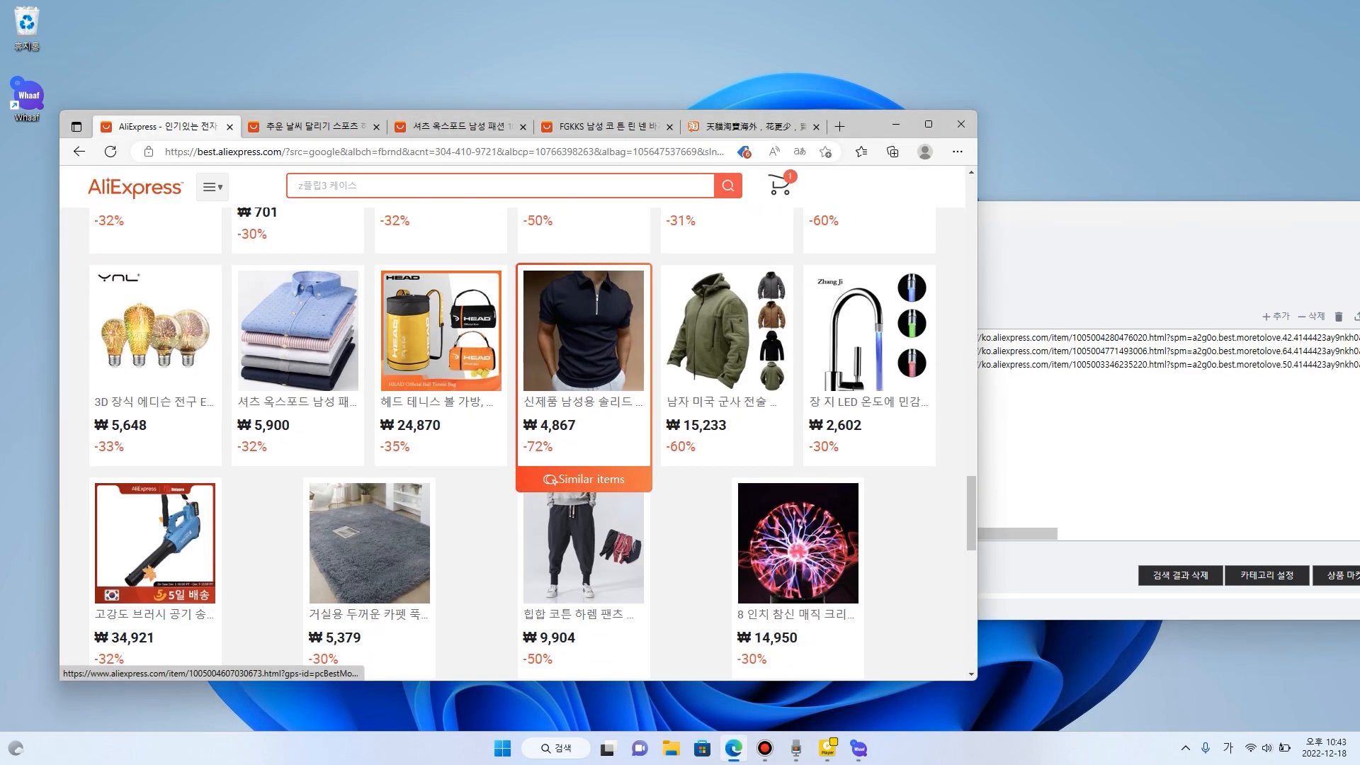
scroll(730, 425, "up", 6)
scroll(869, 496, "down", 4)
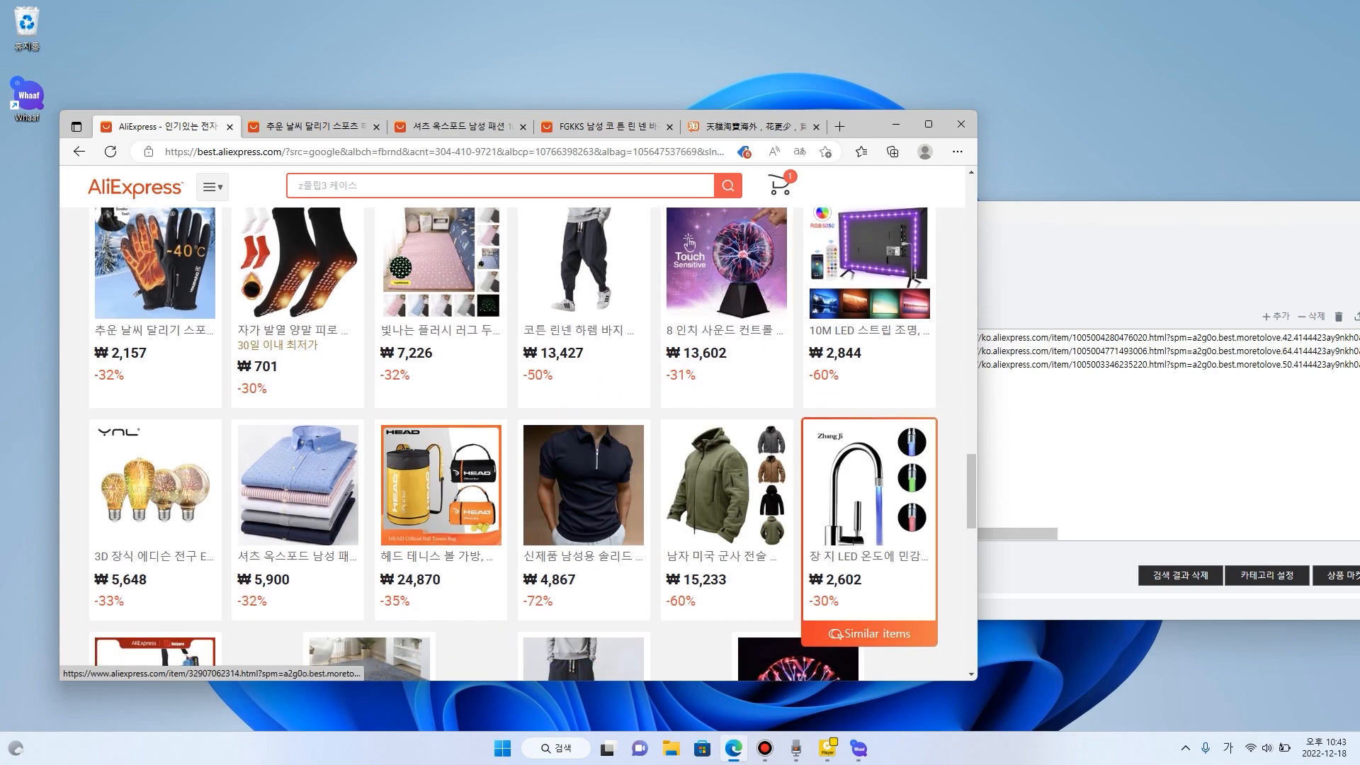
left_click(869, 496)
- Copy the LED faucet's page address and add it to Whaaf's collection list
left_click(496, 151)
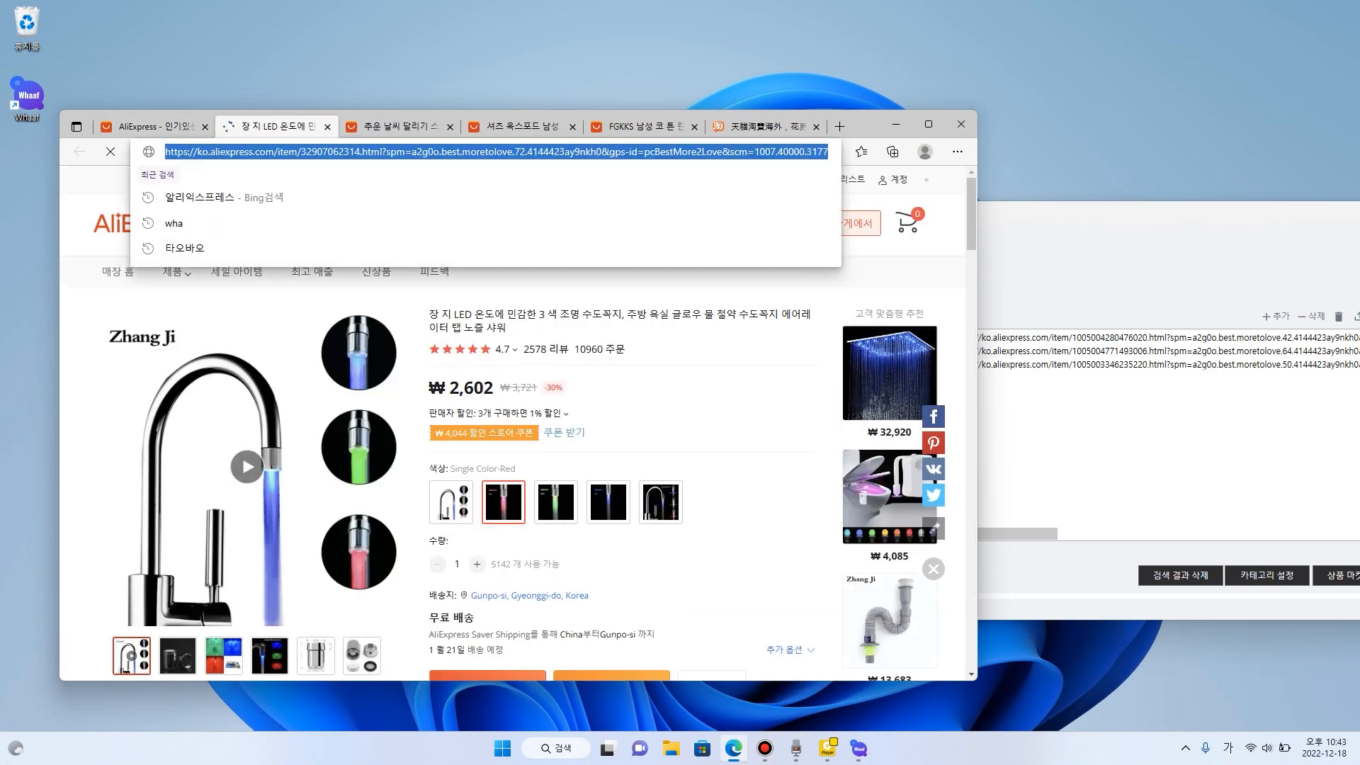
key("ctrl+c")
key("alt+Tab")
left_click(798, 425)
key("ctrl+v")
left_click(940, 436)
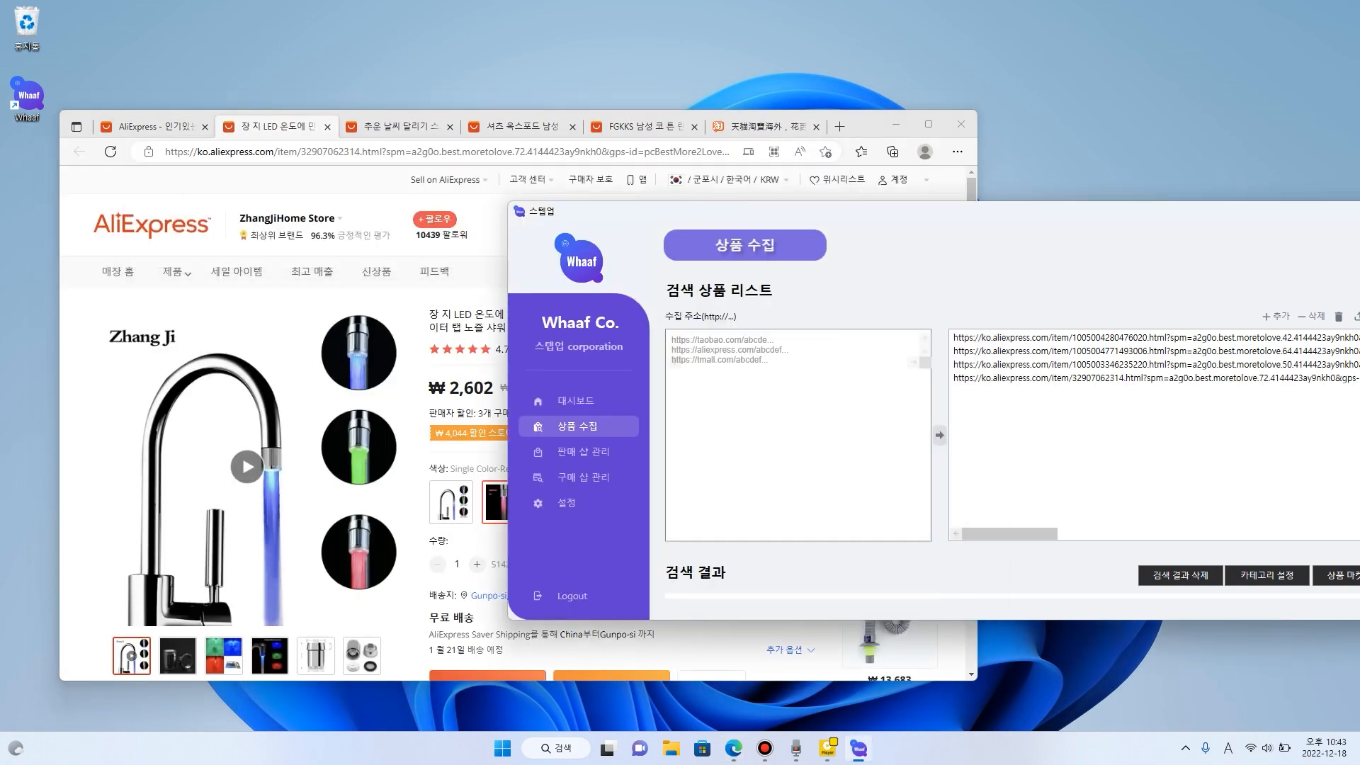
- Switch to the Taobao site in Edge and open the product page of the women's 2022 padded winter jacket priced ¥116
left_click(766, 127)
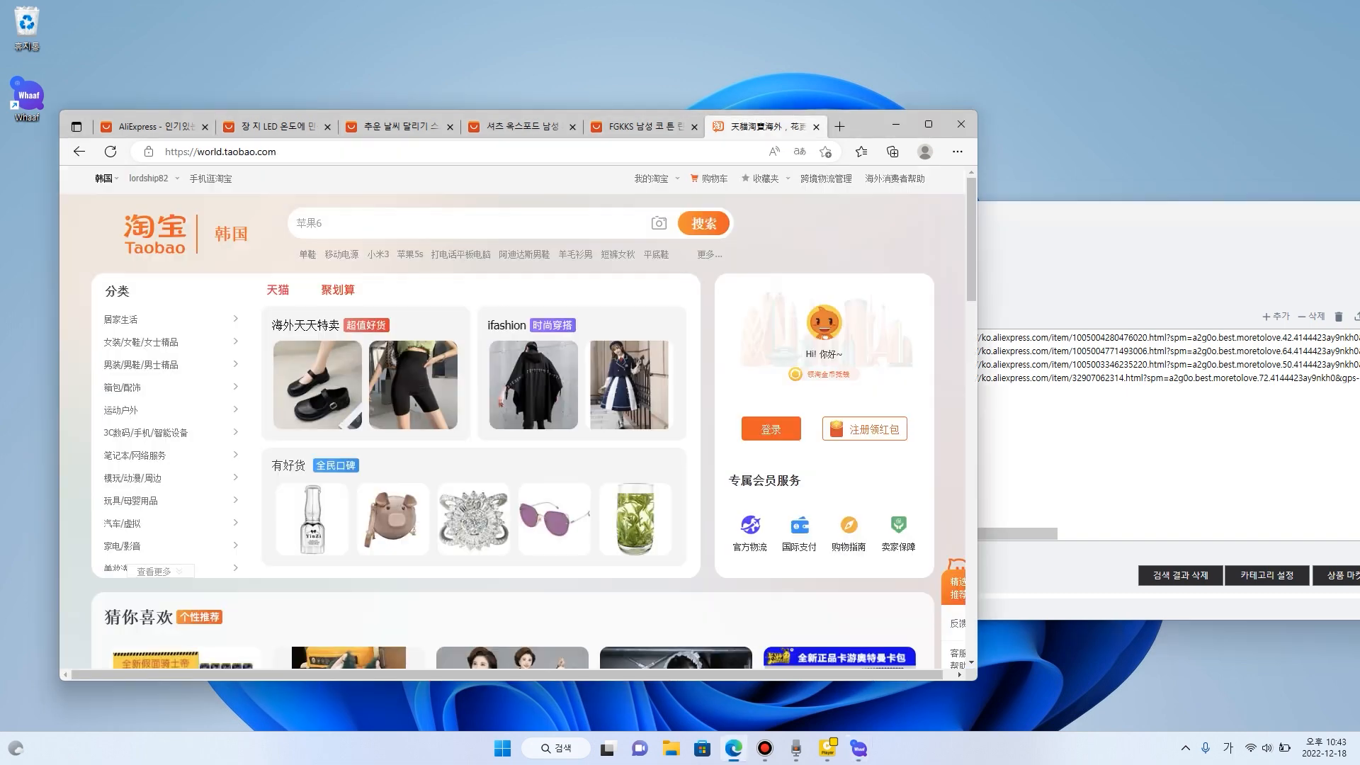
scroll(512, 340, "down", 6)
scroll(512, 340, "down", 1)
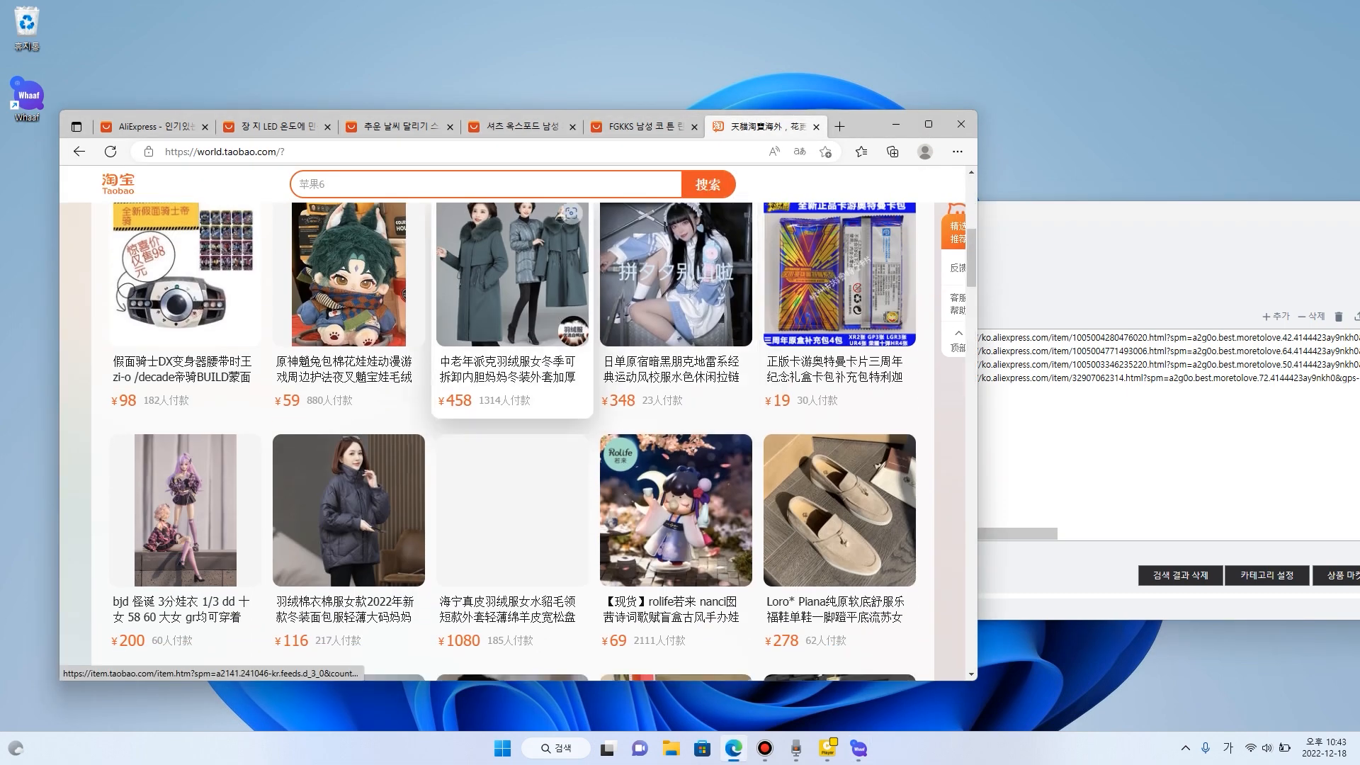
left_click(349, 517)
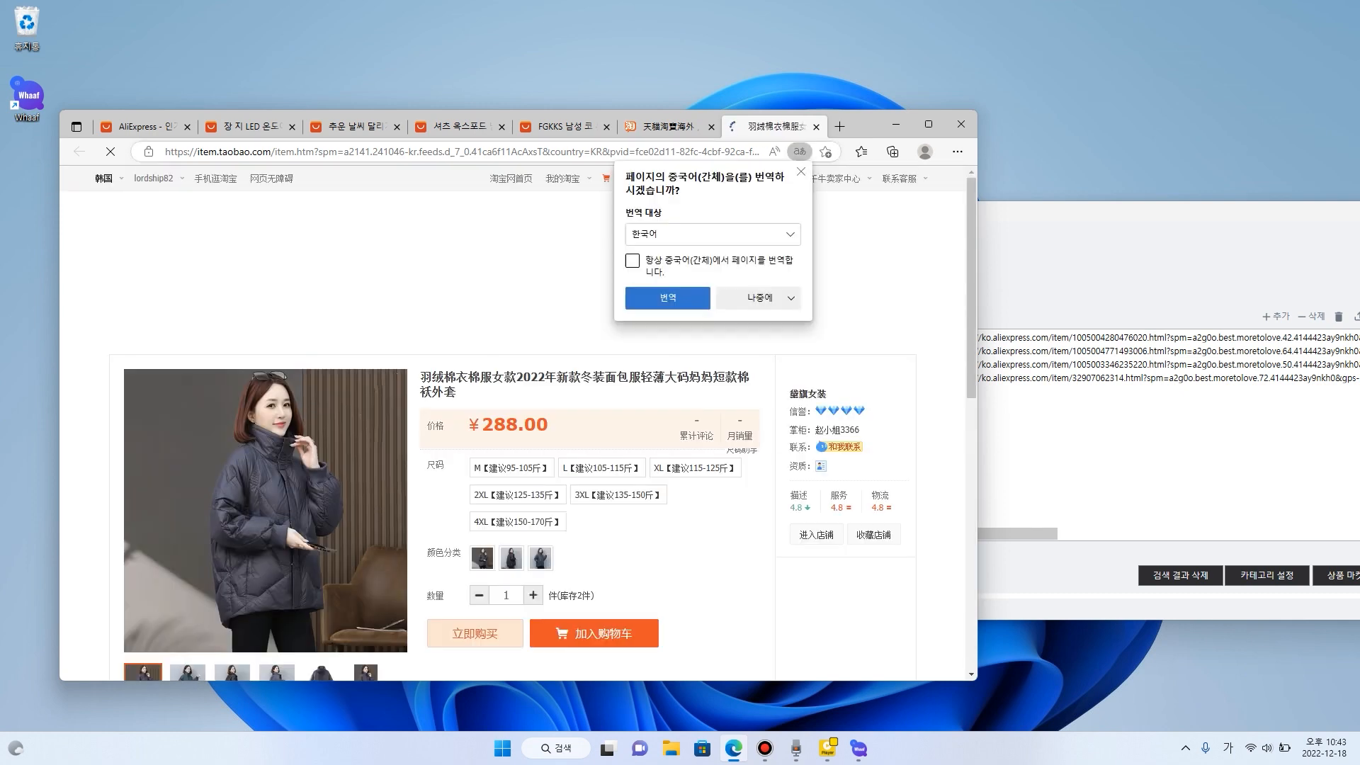
- Copy the padded jacket's Taobao page address and add it to Whaaf's collection list
left_click(539, 151)
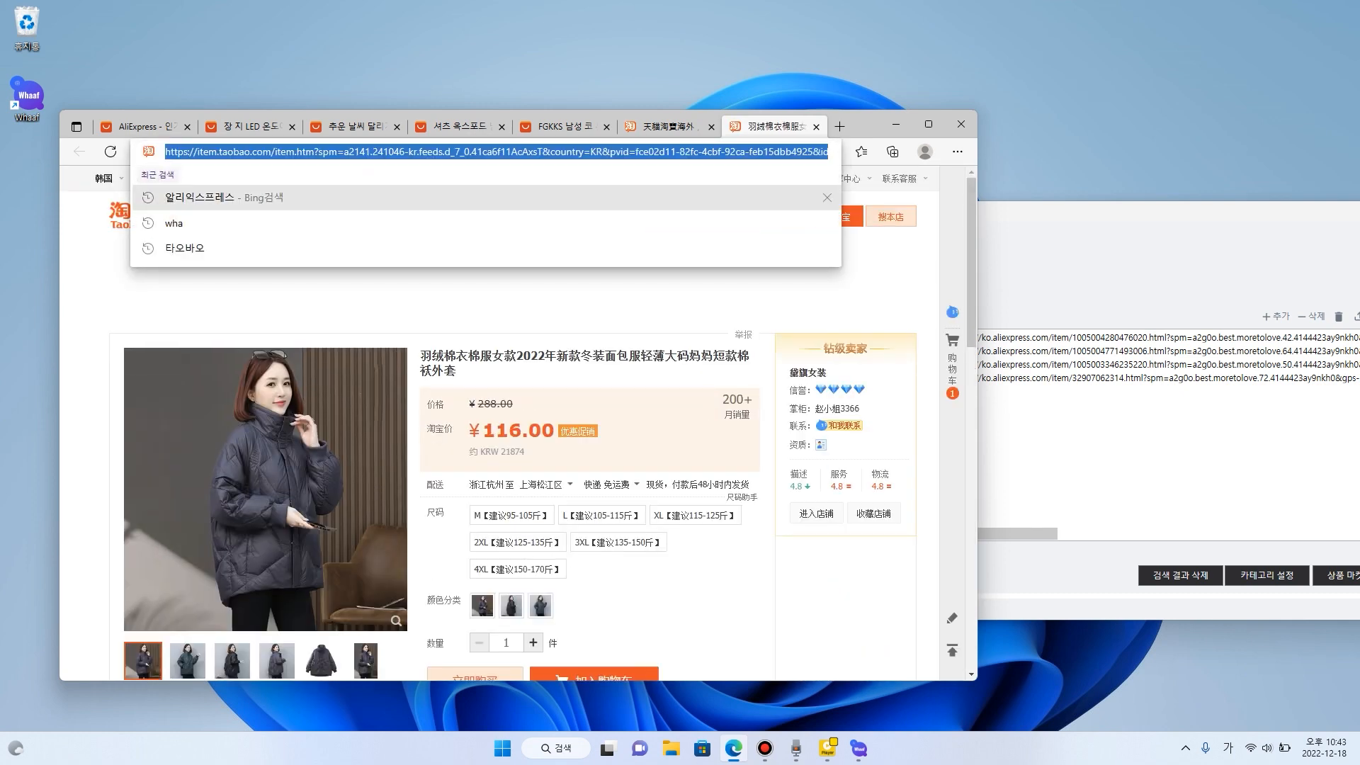
left_click(1062, 262)
key("ctrl+v")
left_click(940, 435)
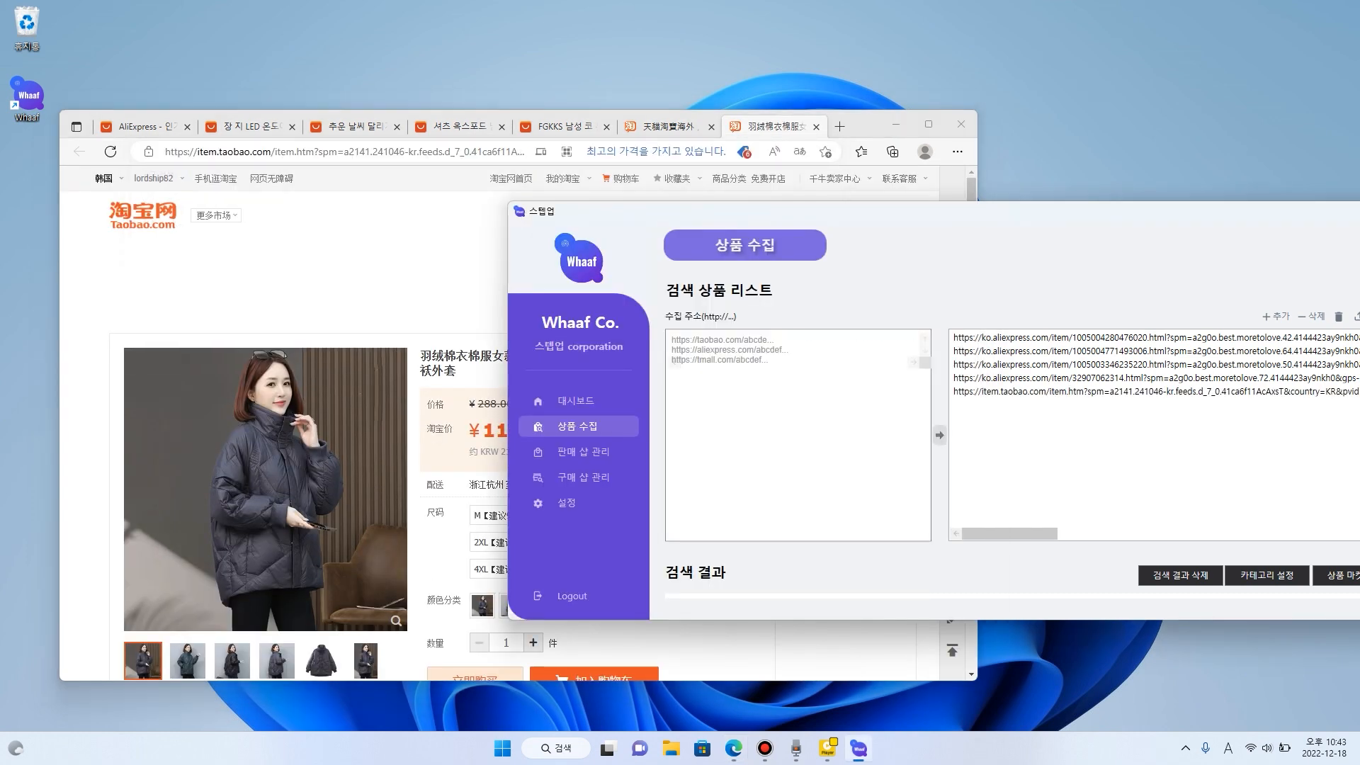
- Return to the Taobao listing, maximize the browser window, and open the product page of the European-style wall clock priced ¥88
left_click(667, 127)
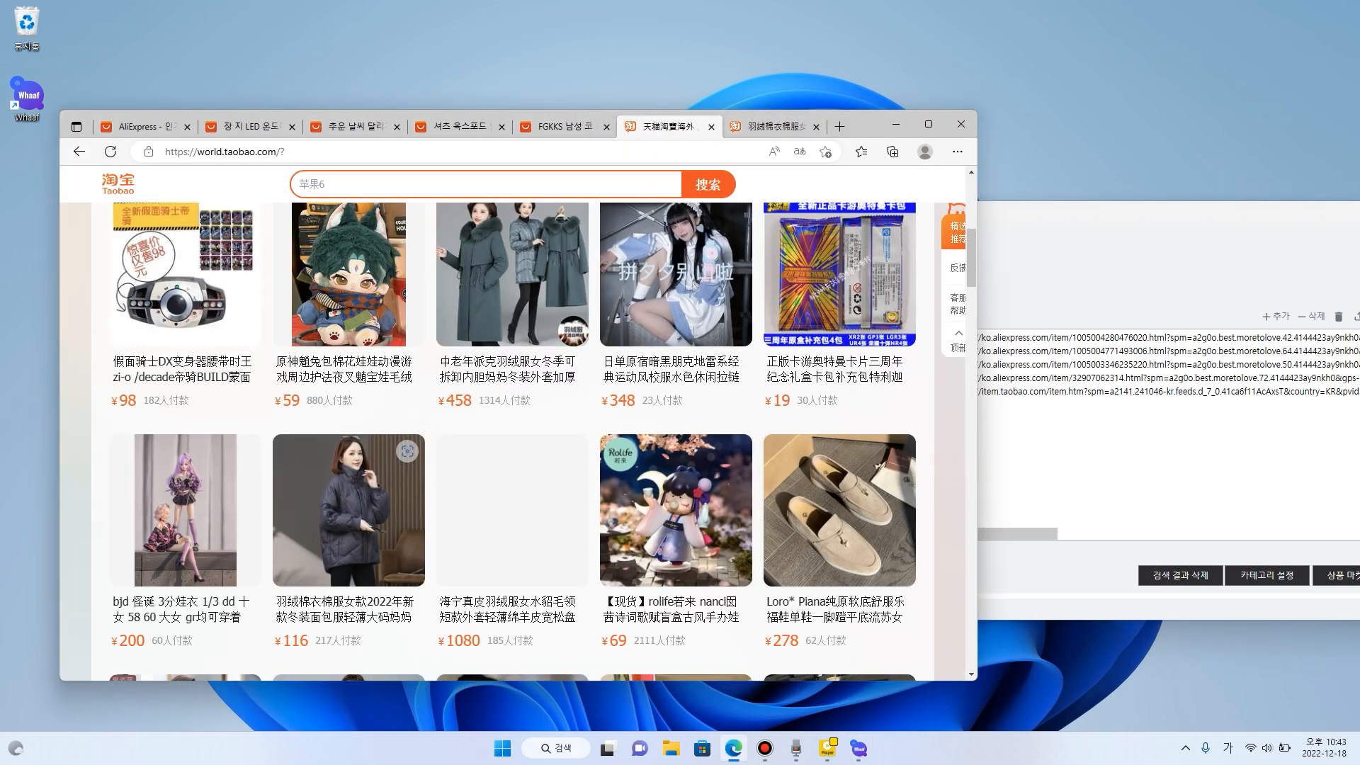
double_click(872, 126)
scroll(838, 284, "down", 4)
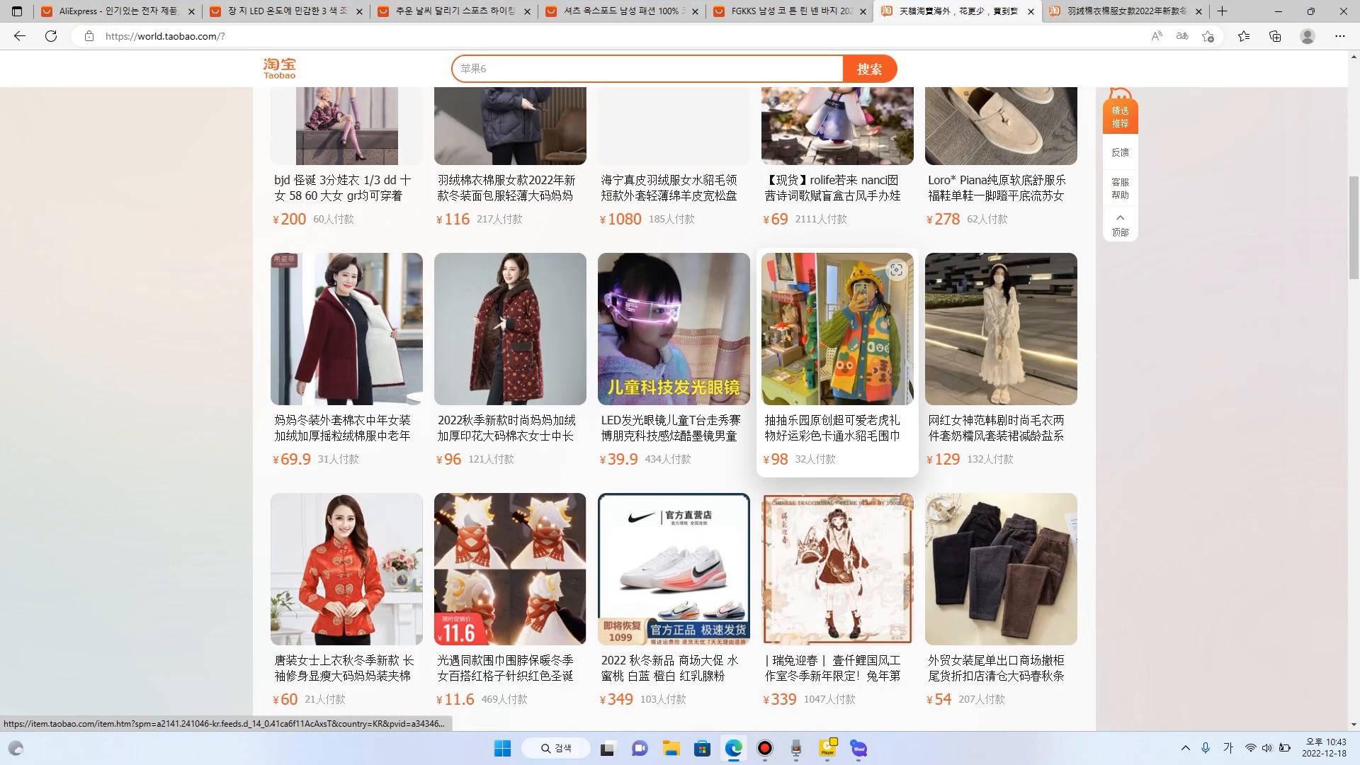
scroll(837, 354, "down", 3)
scroll(510, 425, "down", 5)
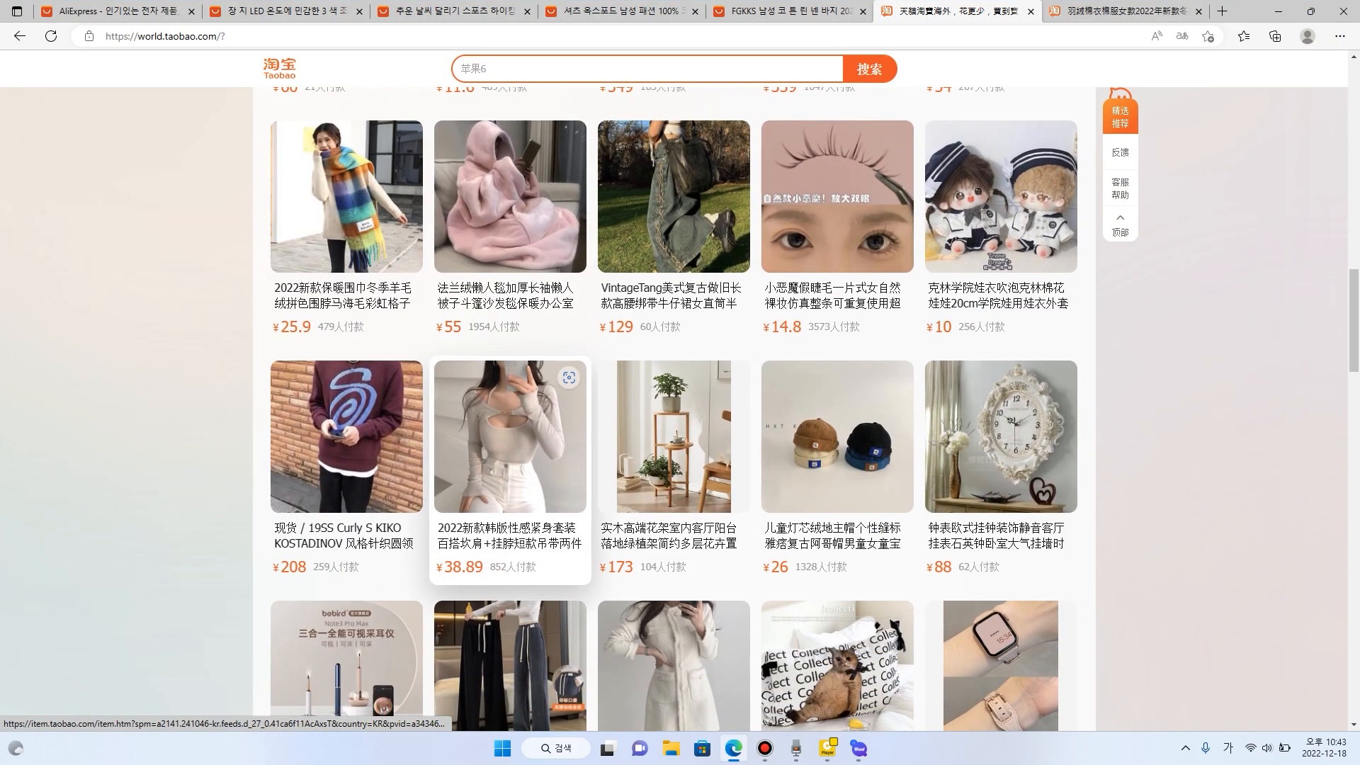
scroll(673, 319, "down", 4)
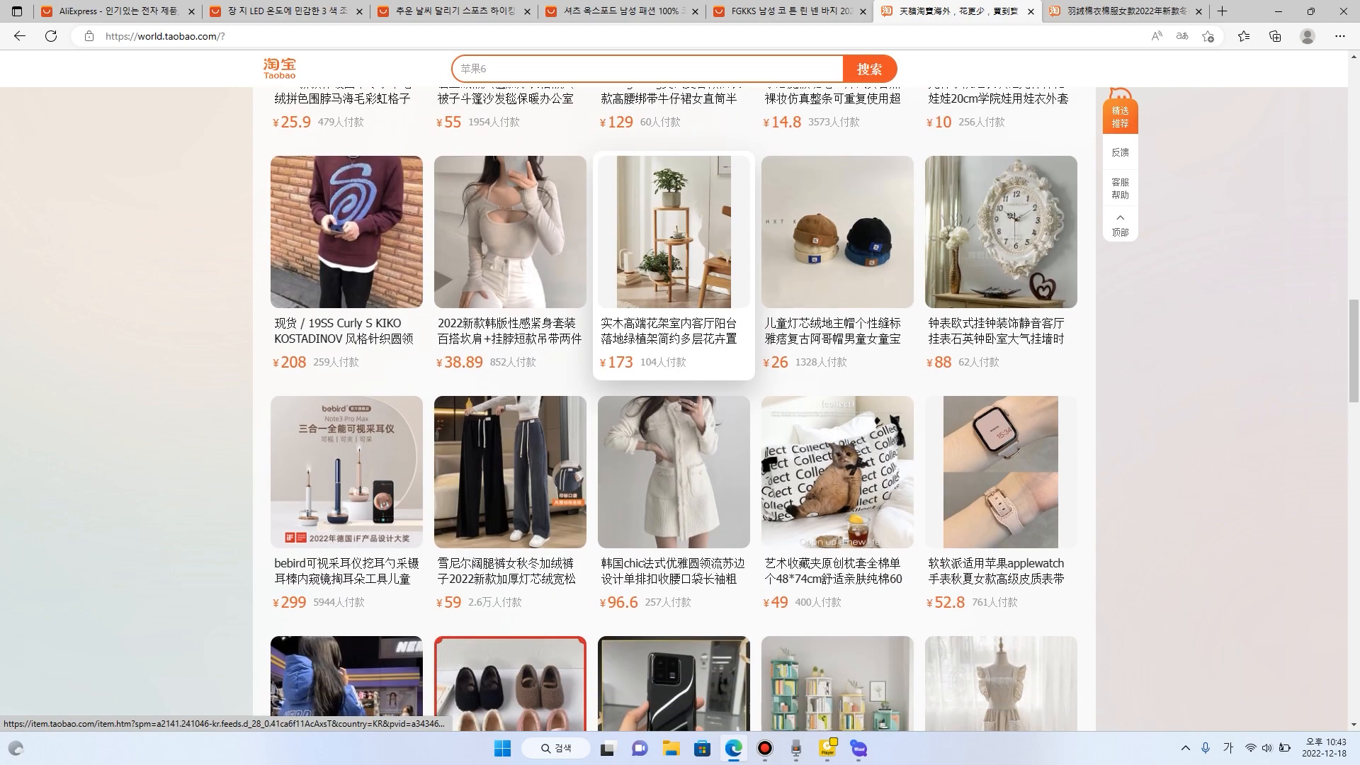
left_click(1001, 146)
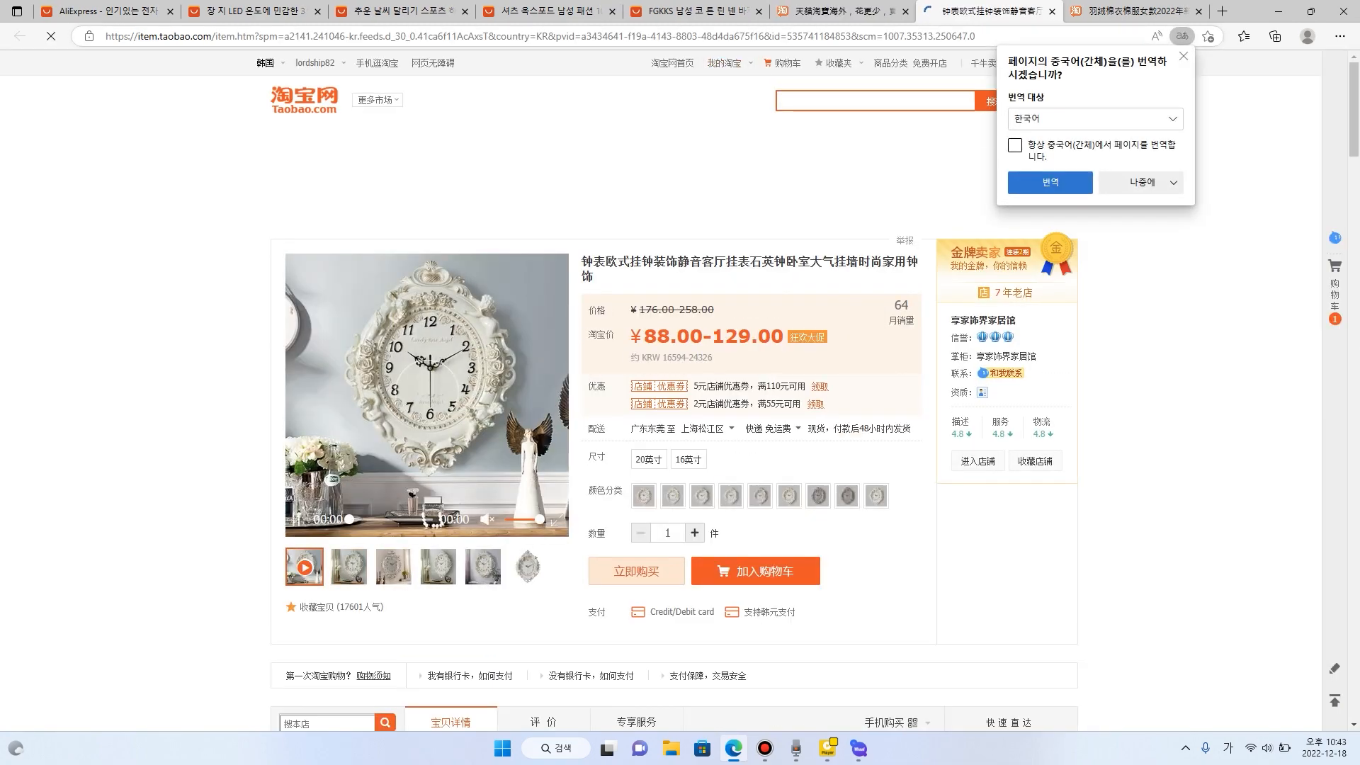
- Copy the wall clock's page address, minimize the browser, and add the address to Whaaf's collection list
left_click(540, 36)
key("ctrl+c")
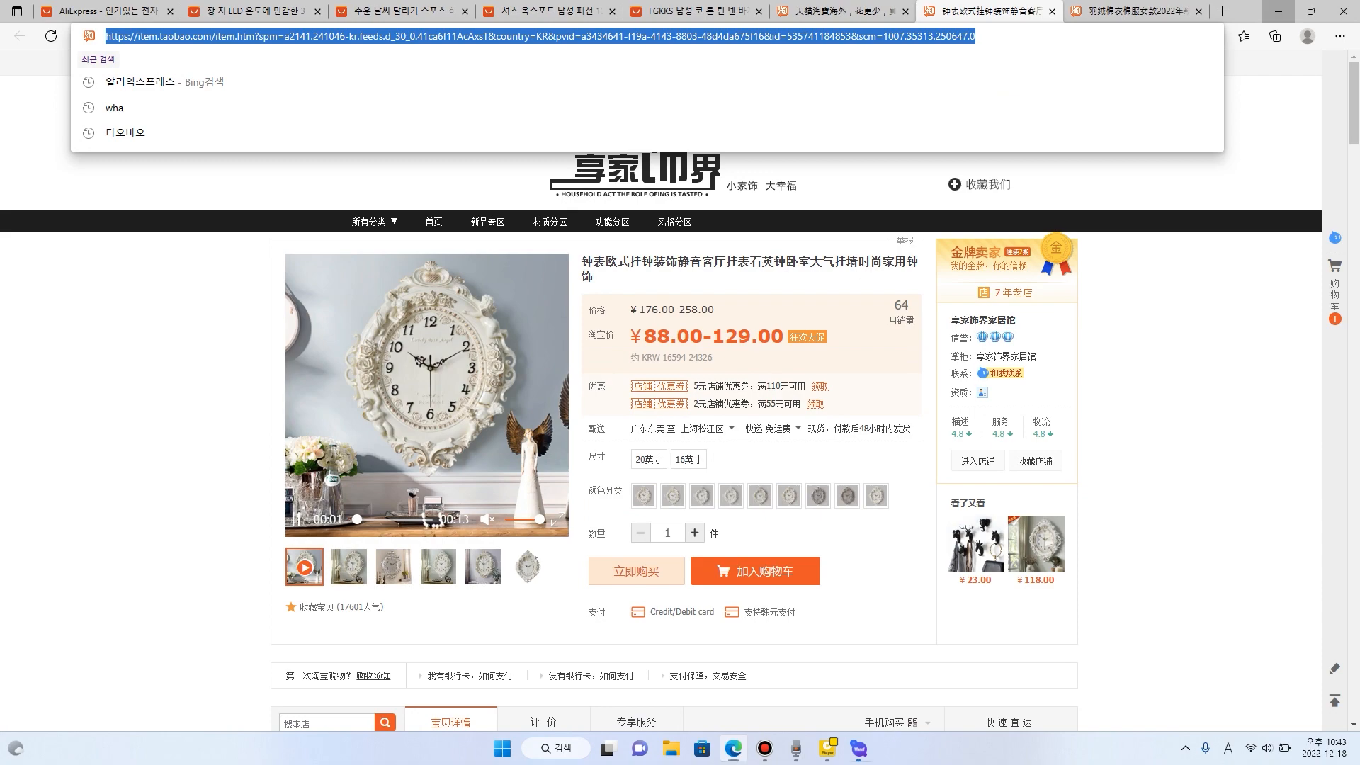
left_click(1279, 12)
key("ctrl+v")
left_click(940, 436)
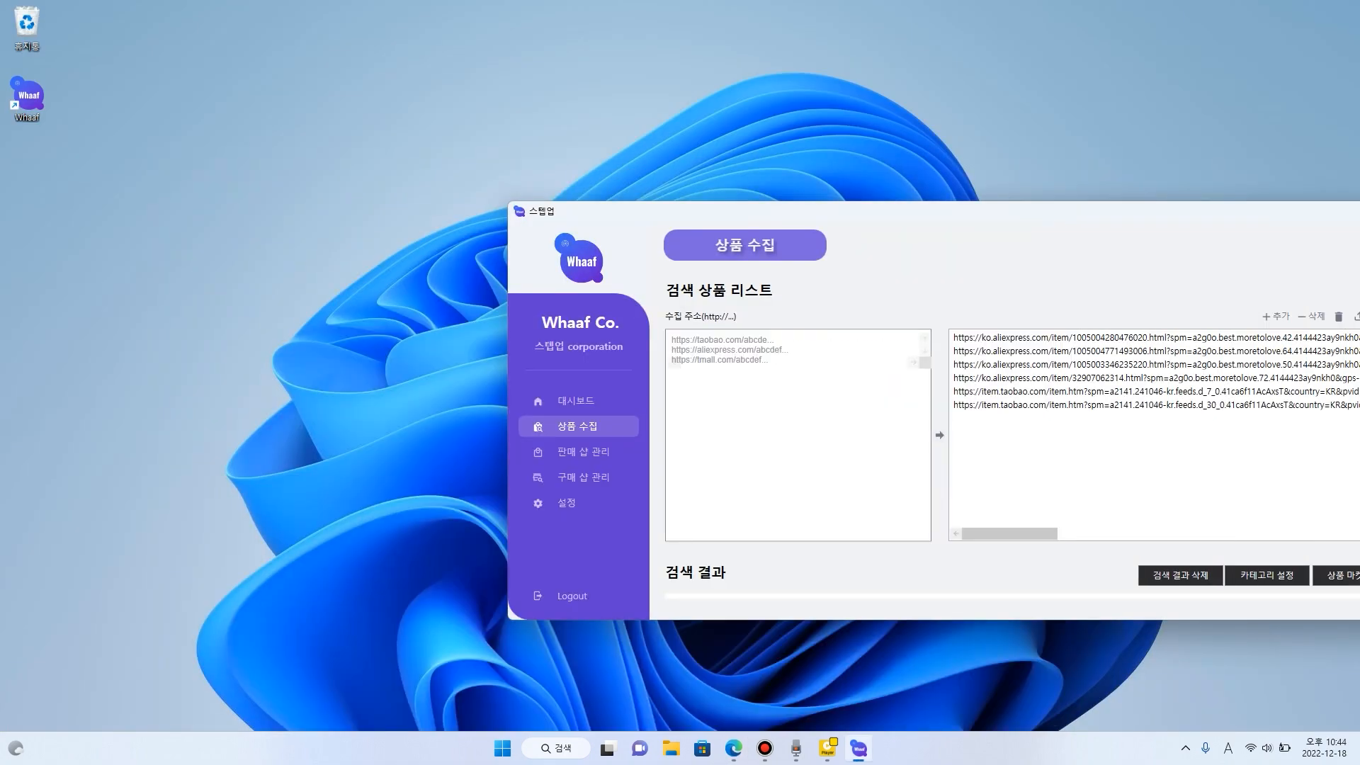
- Go back to the Taobao listing in Edge, find the girls' Kuromi backpack, and open its product page
left_click(734, 748)
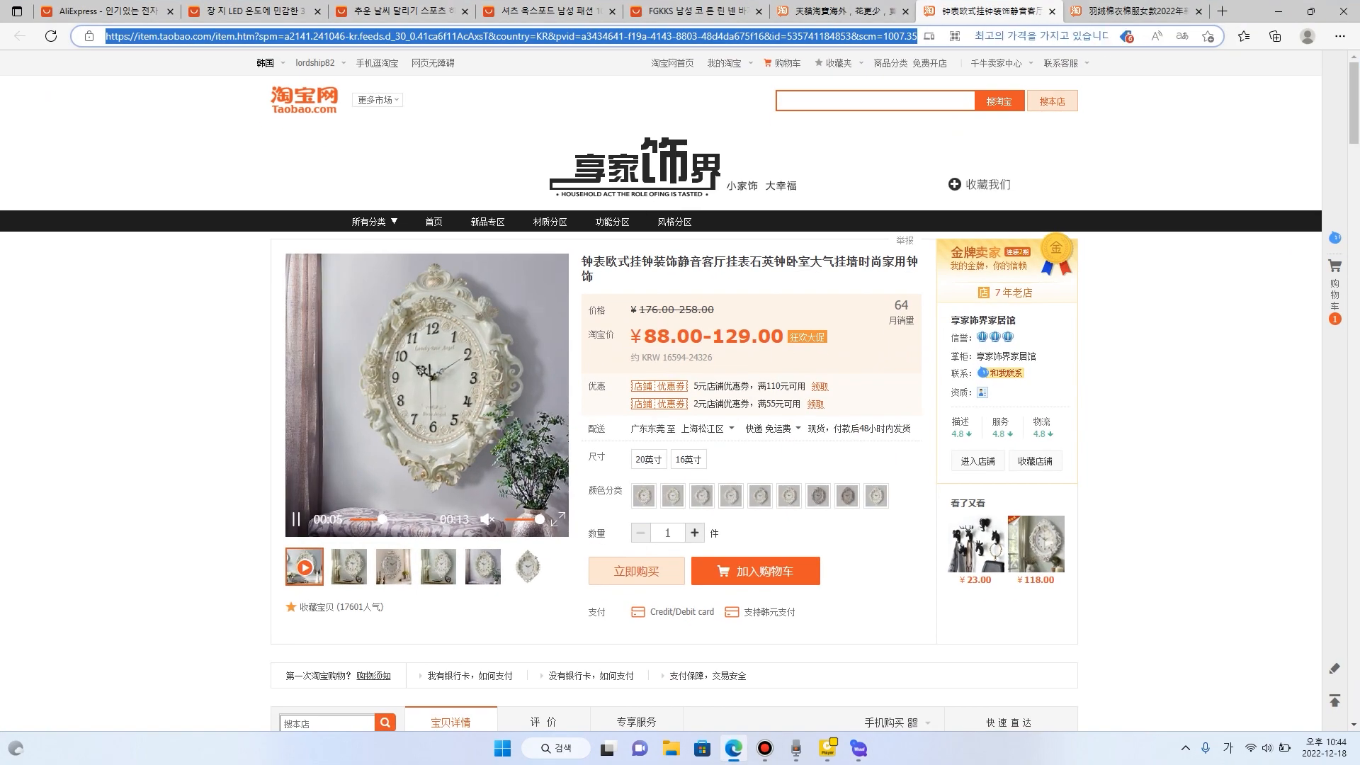
left_click(843, 12)
scroll(837, 269, "down", 13)
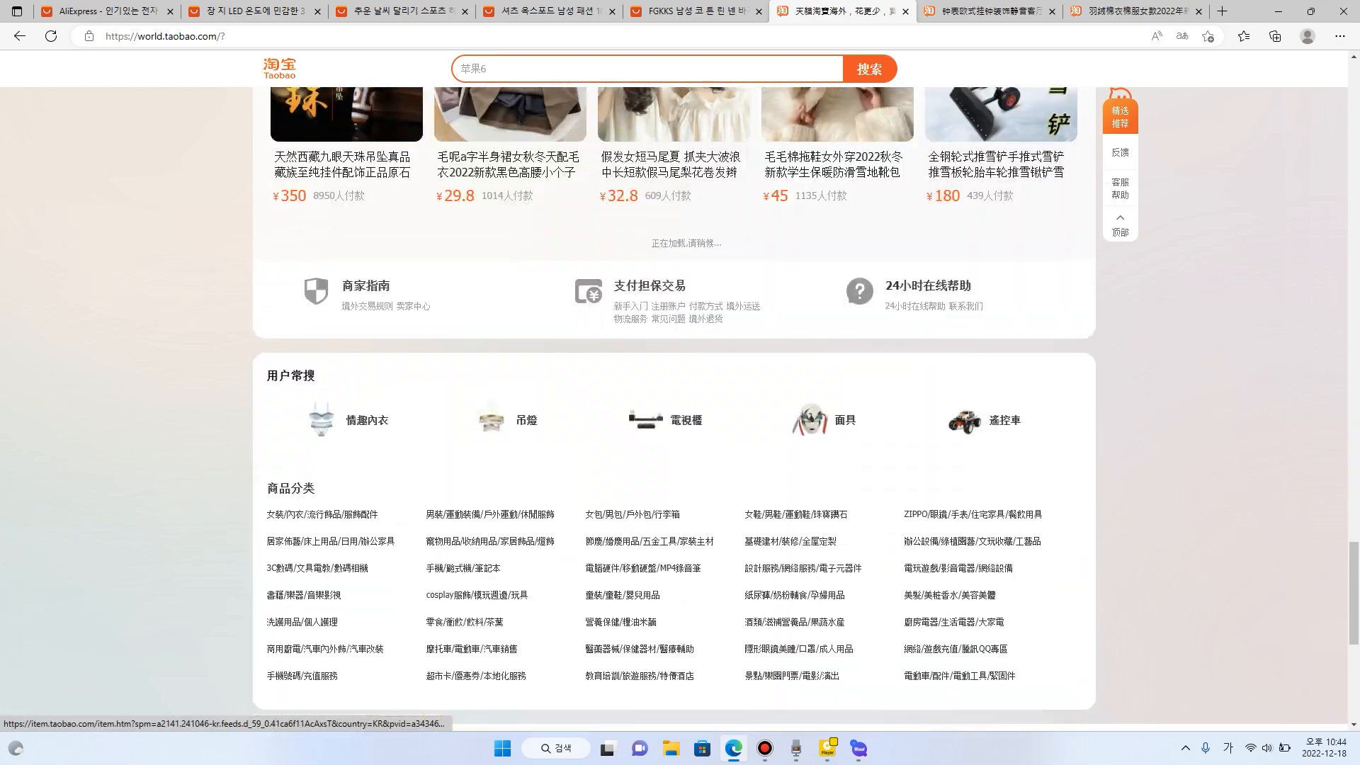
scroll(837, 269, "up", 7)
left_click(837, 305)
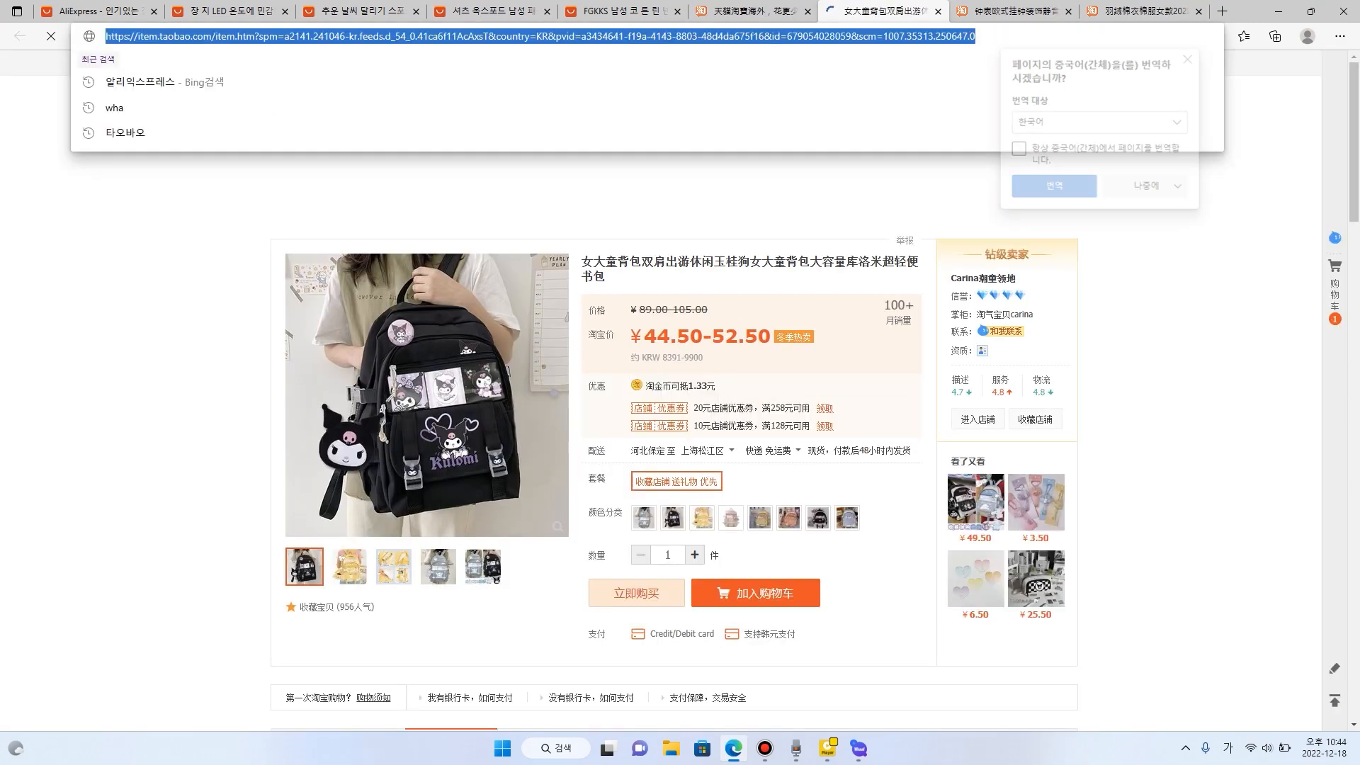
- Copy the Kuromi backpack's page address, minimize the browser, and add the address to Whaaf's collection list
key("ctrl+l")
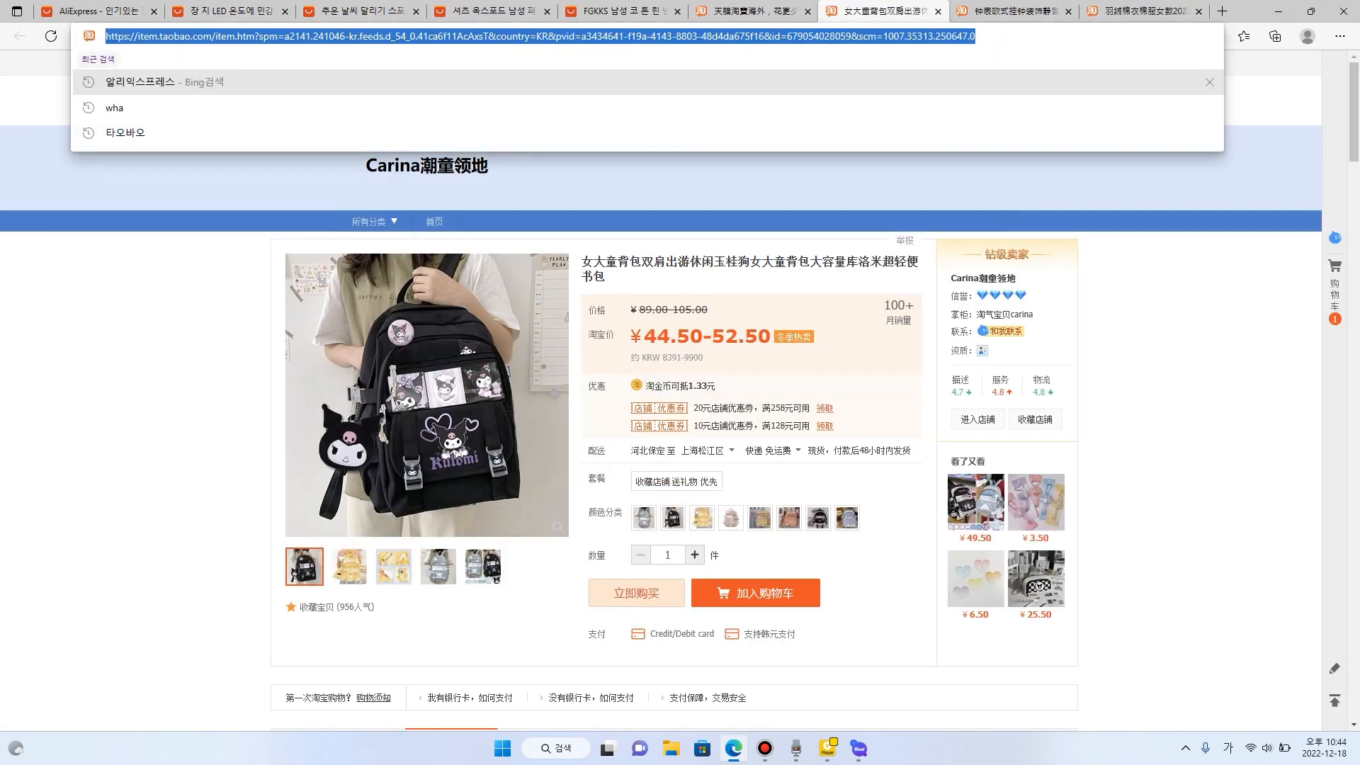
left_click(1278, 11)
left_click(798, 429)
key("ctrl+v")
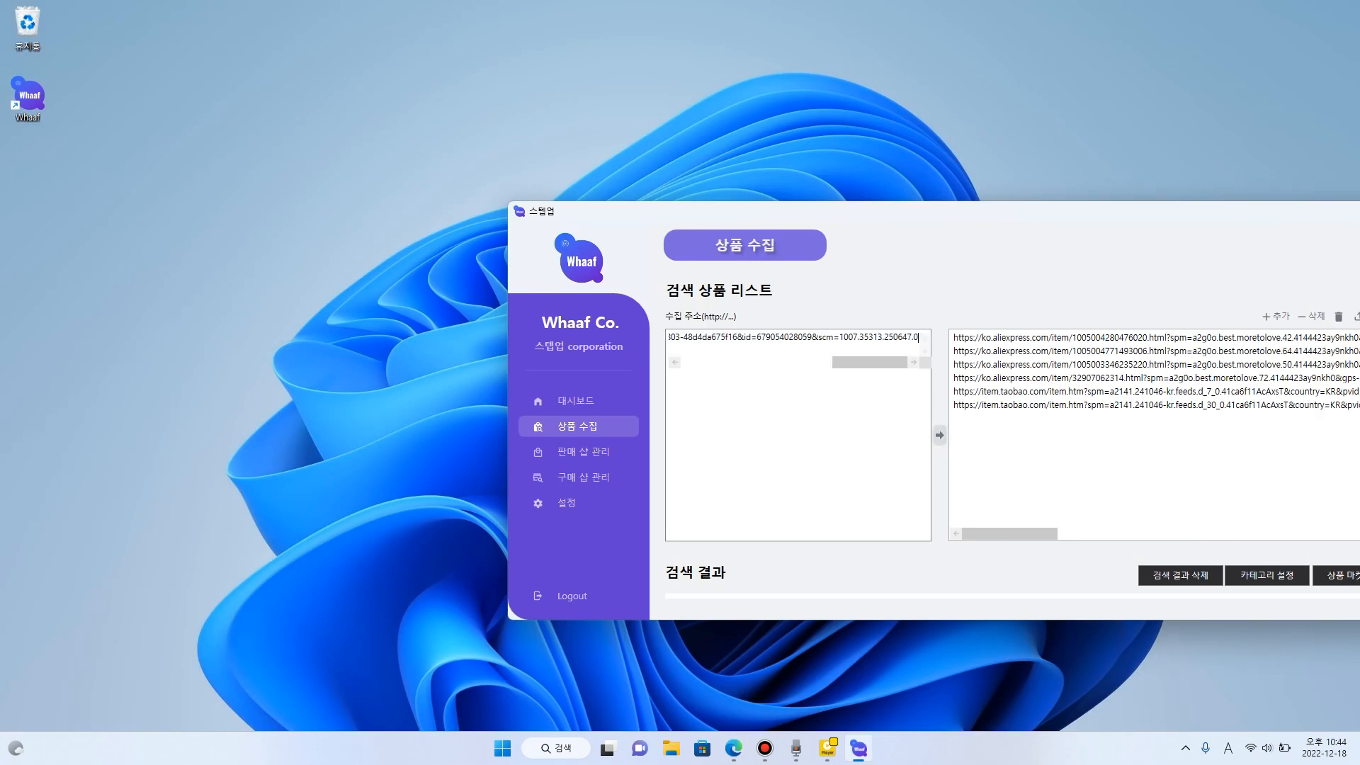
left_click(940, 435)
left_click_drag(942, 212, 731, 184)
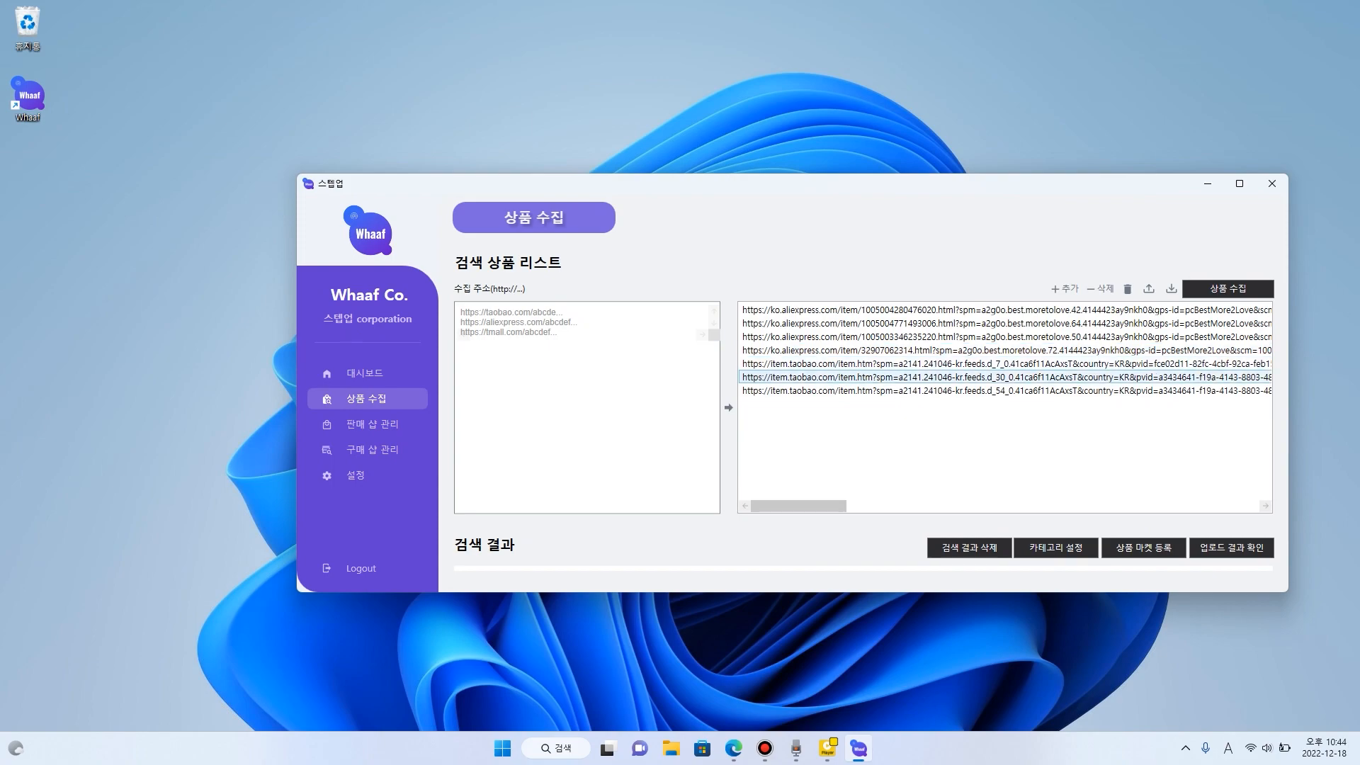
- Return to the Taobao listing in Edge, find the white dog's winter pet coat, and open its product page
left_click(734, 748)
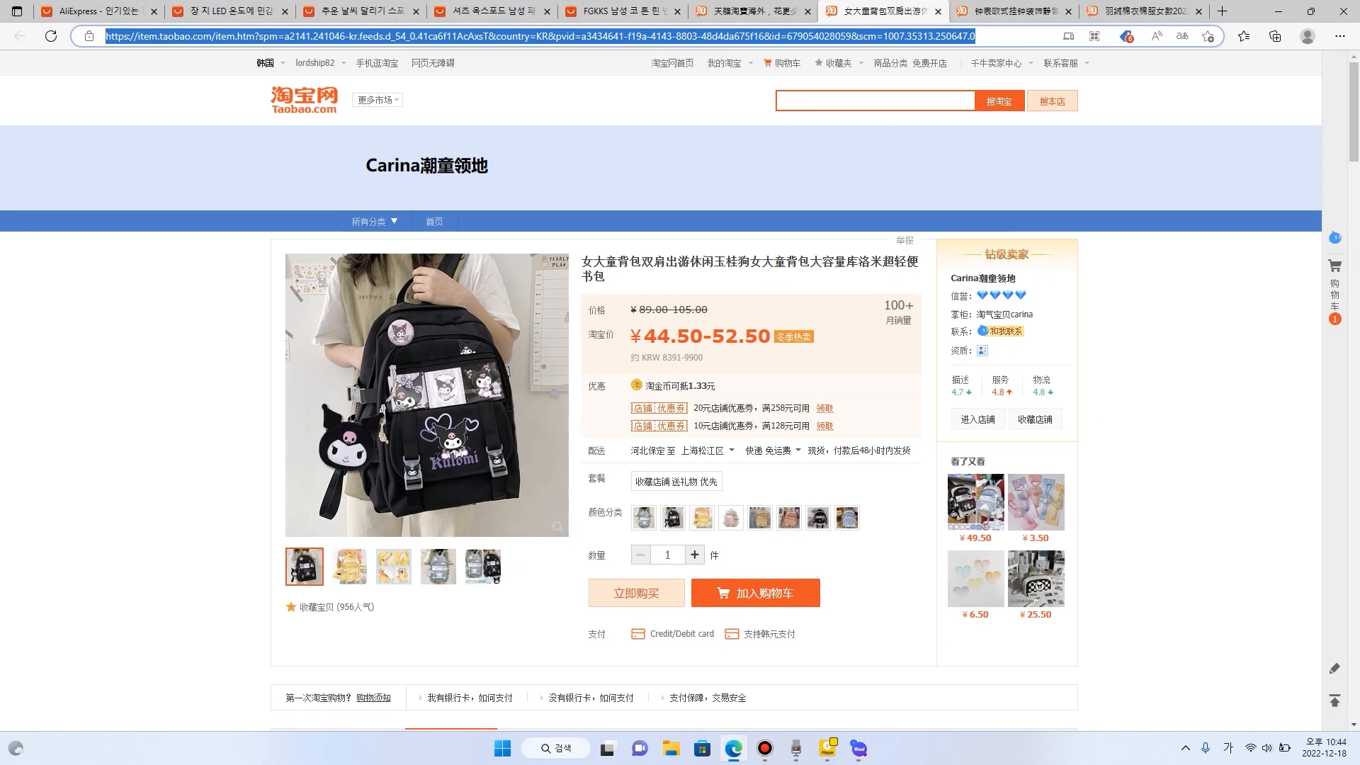
left_click(751, 11)
scroll(836, 425, "down", 5)
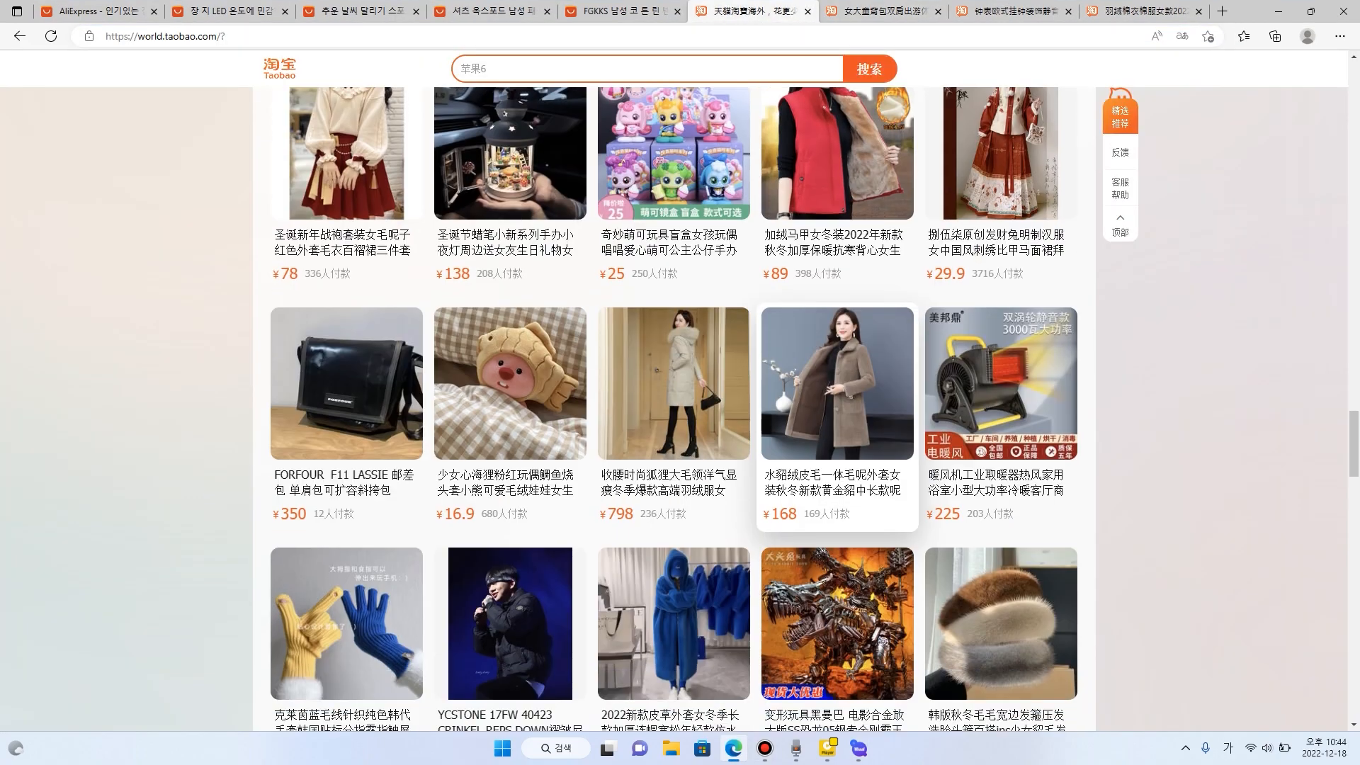
scroll(836, 369, "down", 10)
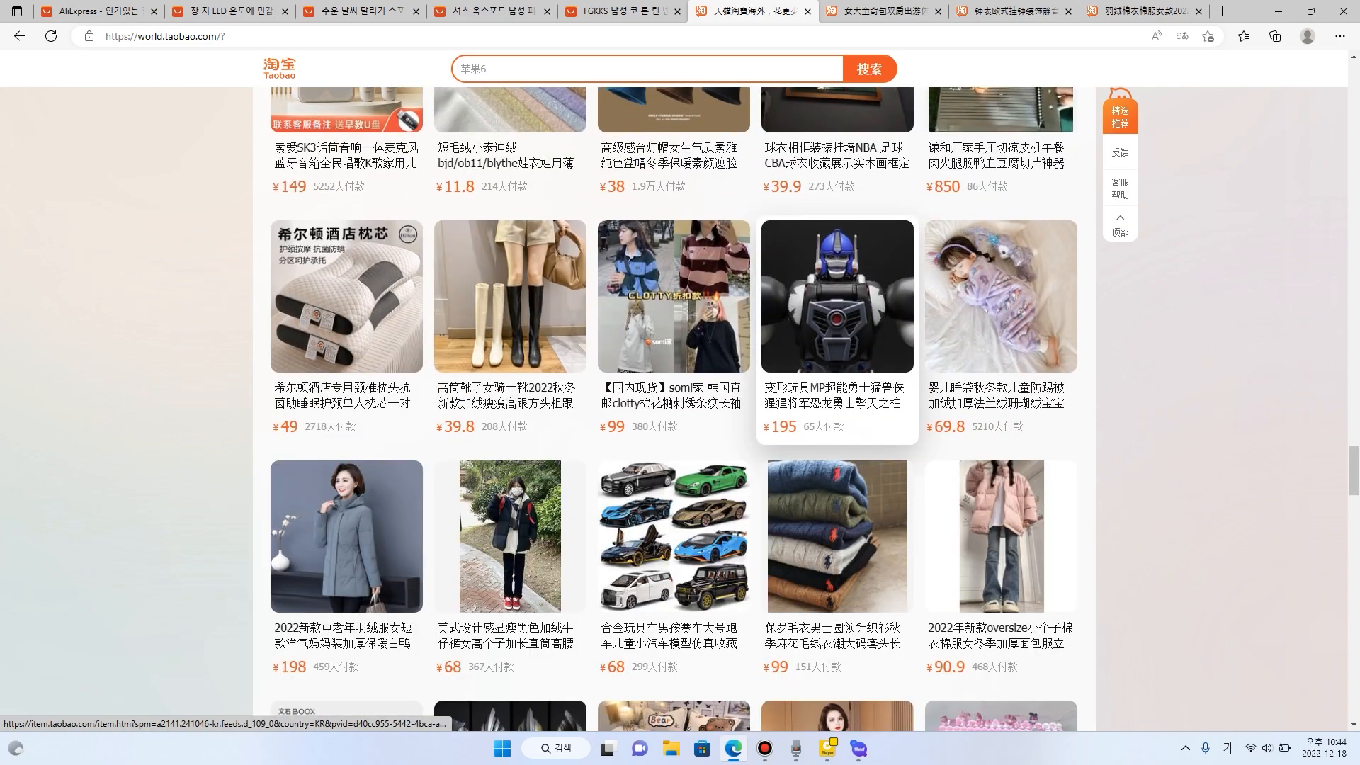
scroll(836, 368, "down", 8)
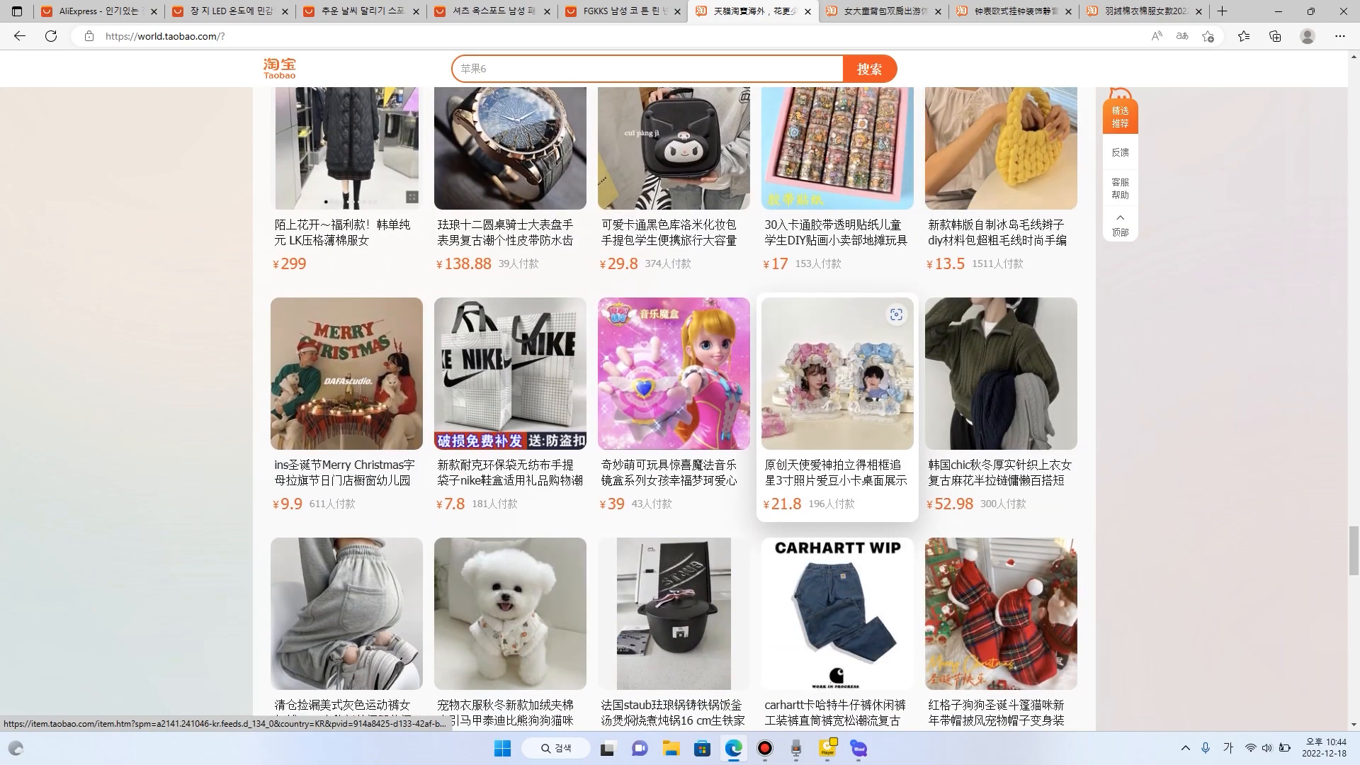
scroll(709, 425, "down", 3)
left_click(500, 453)
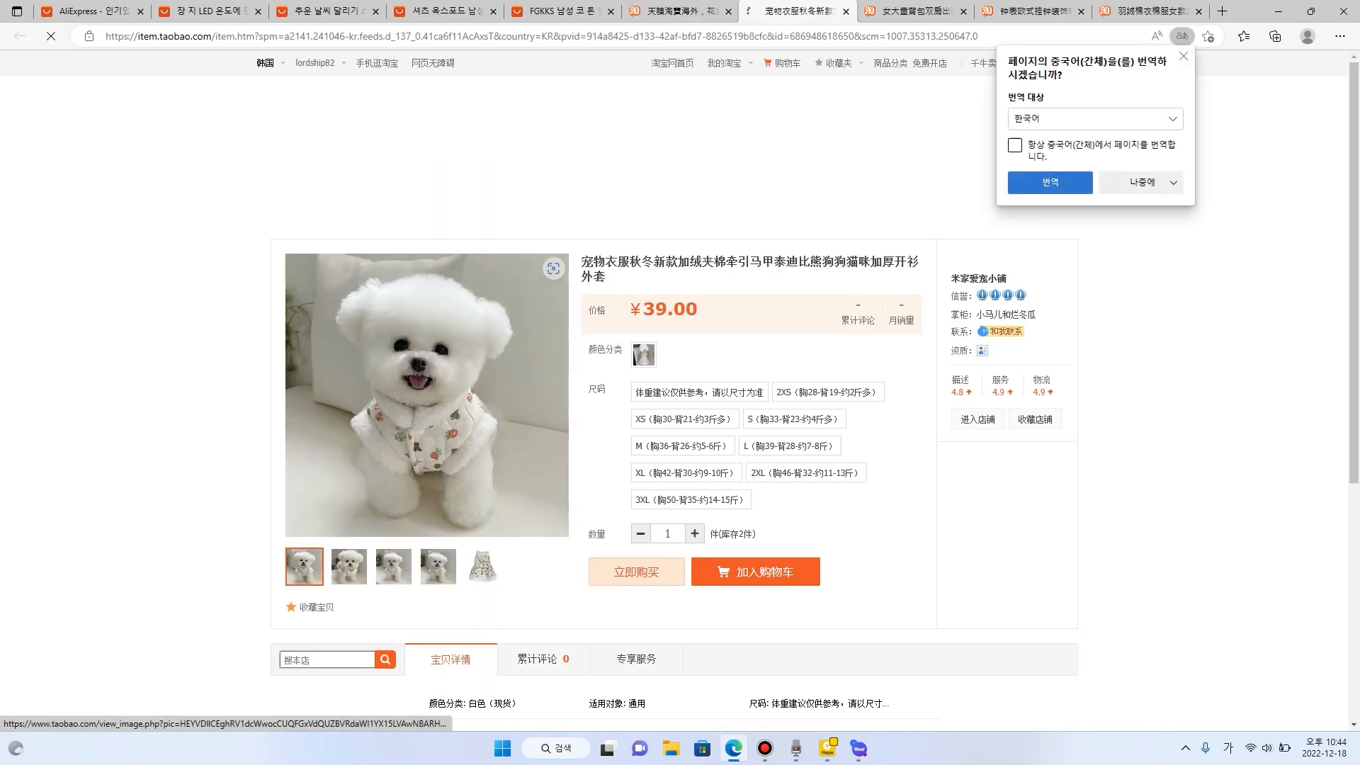
left_click(394, 567)
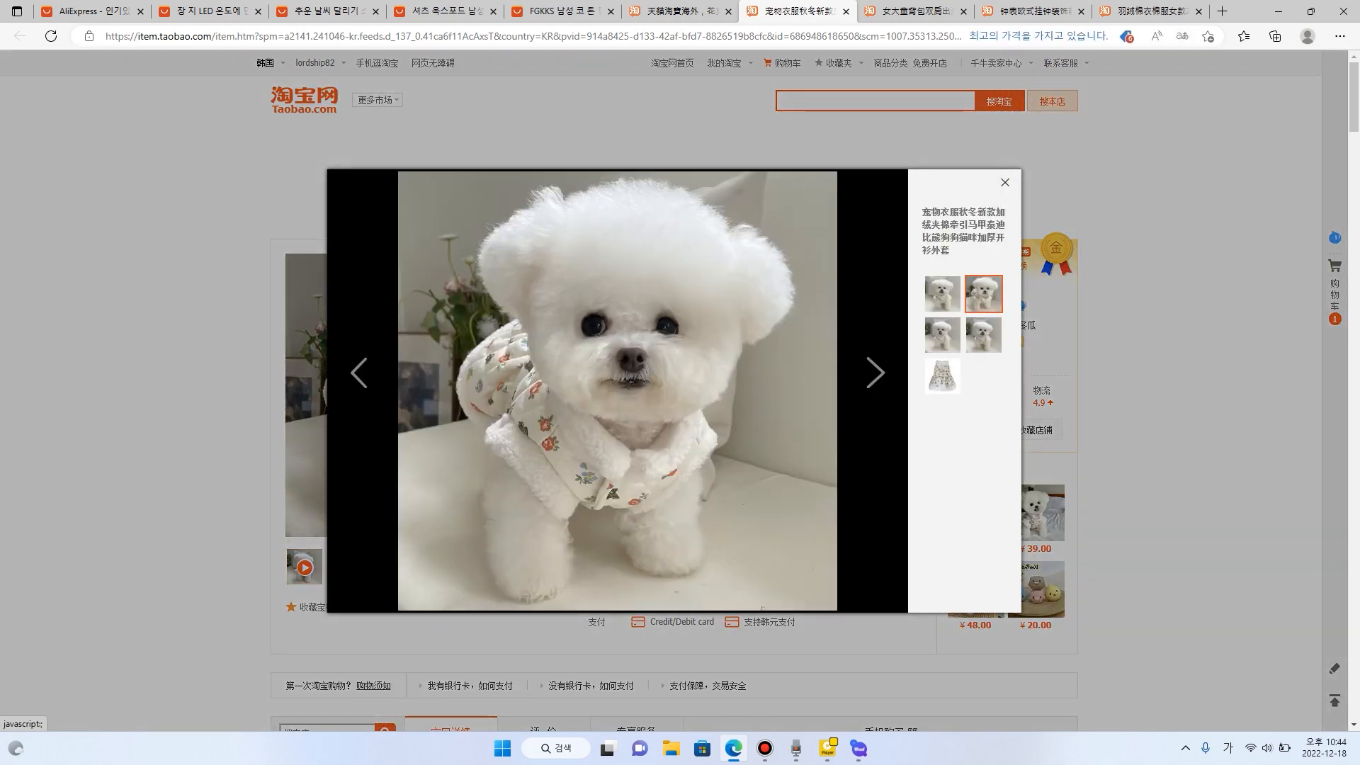
left_click(1005, 182)
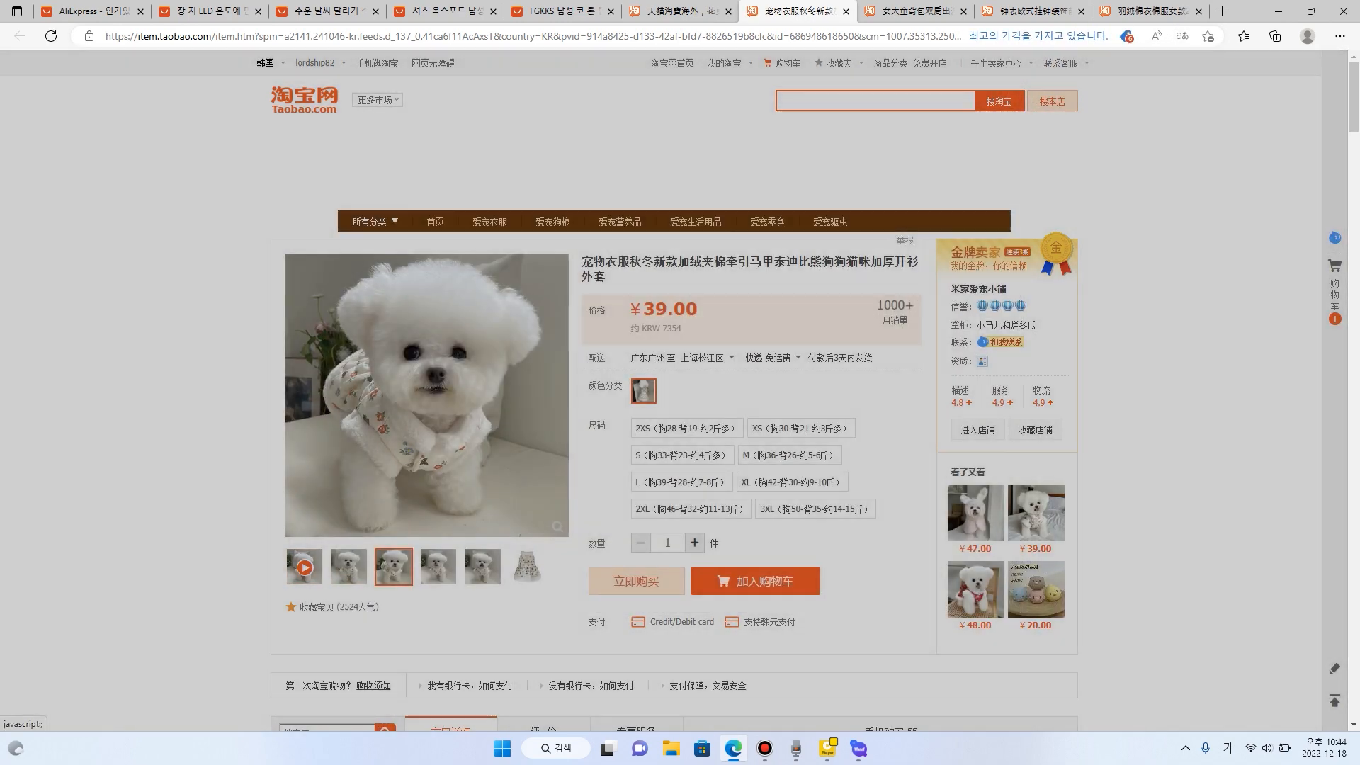
- Copy the pet coat's page address into Whaaf's collection list and start collecting the listed products in the maximized Whaaf window
left_click(886, 36)
key("ctrl+c")
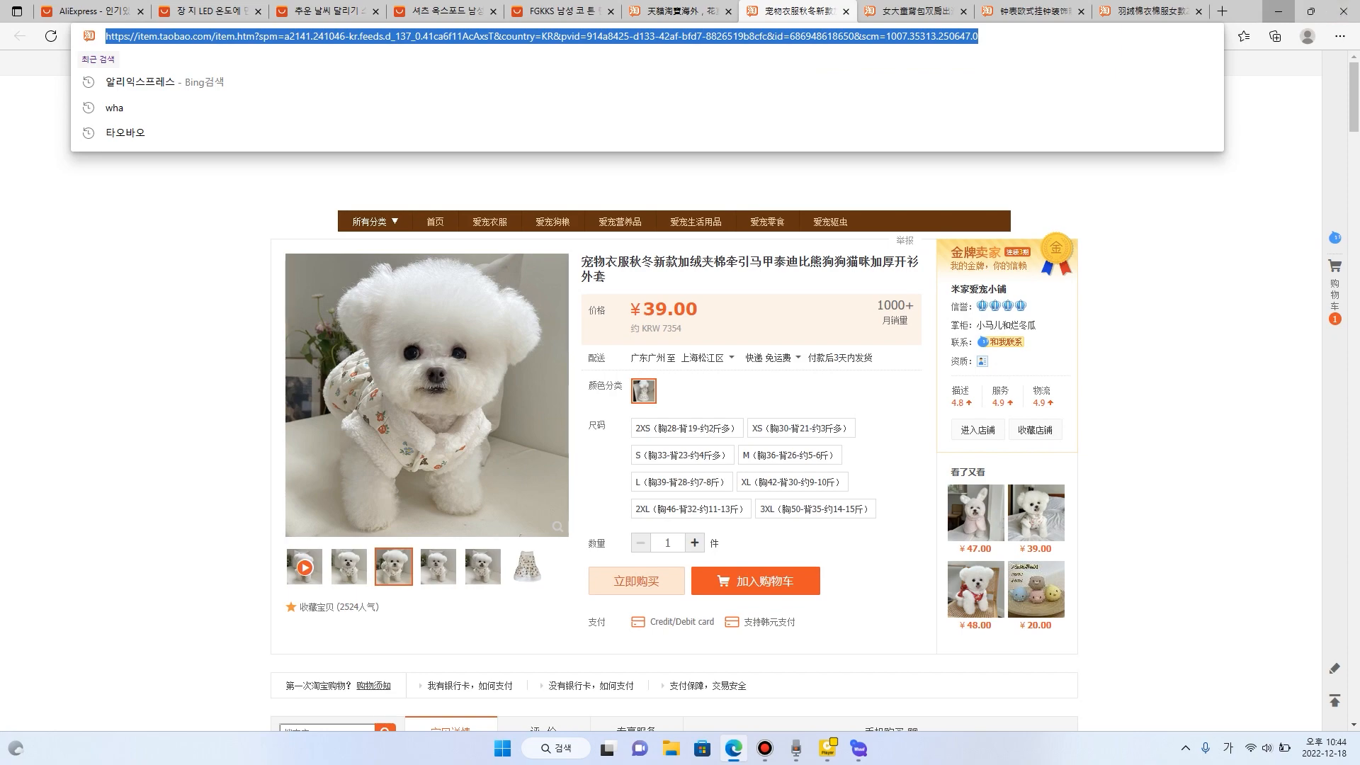
left_click(1278, 11)
key("ctrl+v")
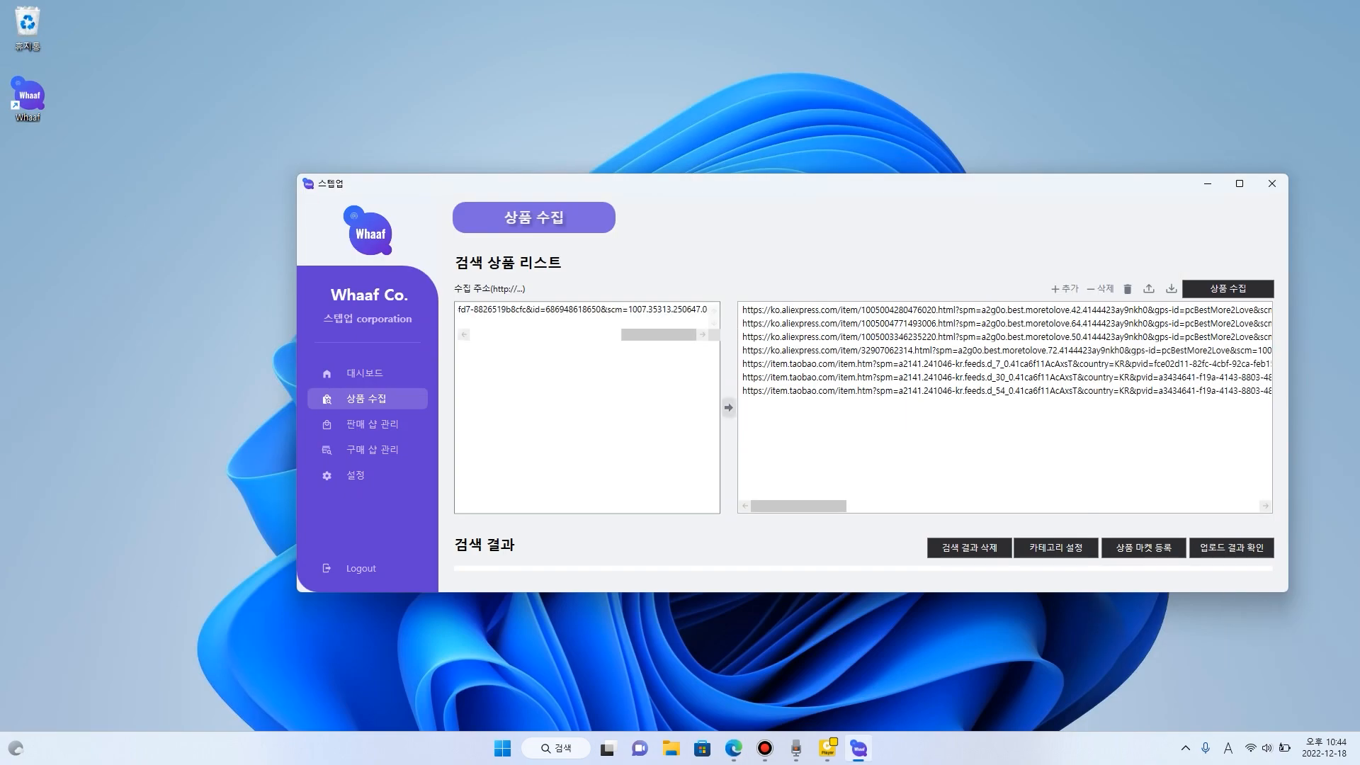
left_click(729, 407)
left_click(1239, 184)
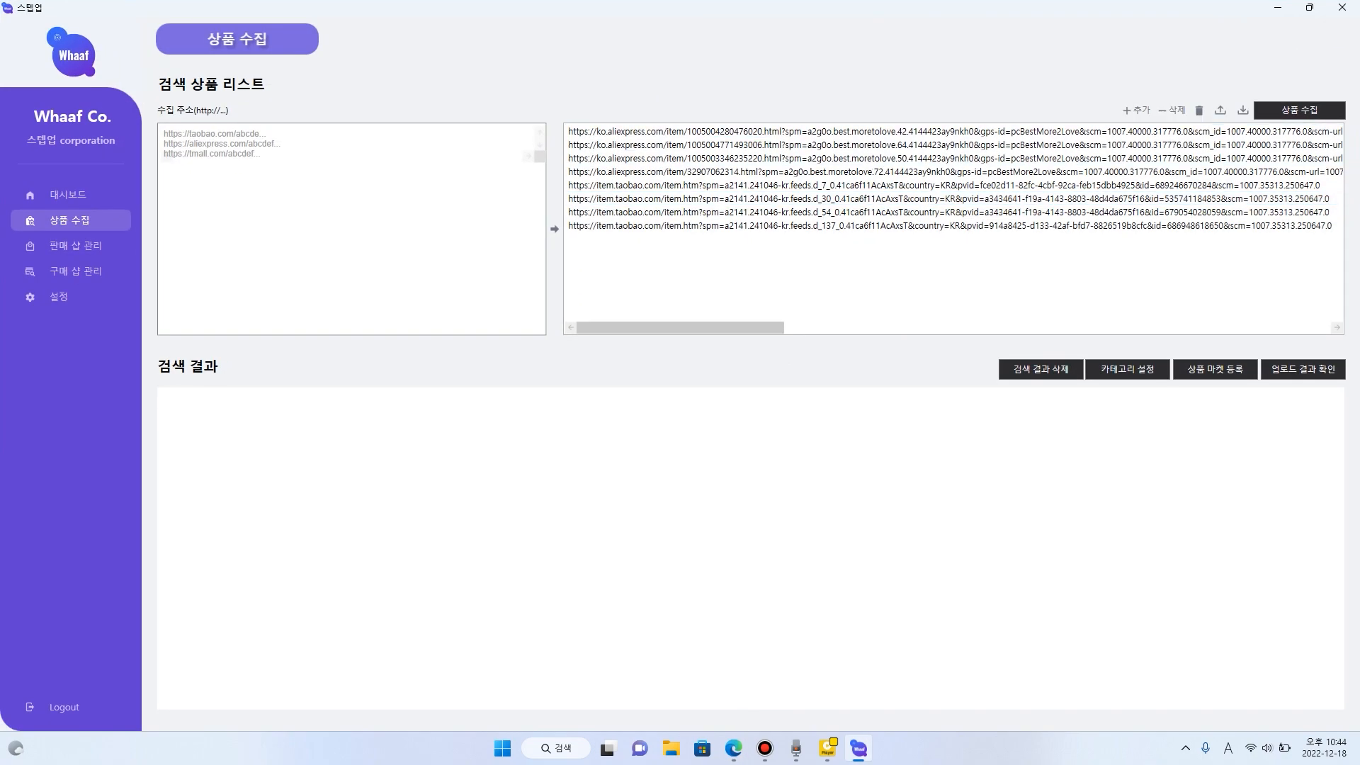
left_click(1299, 110)
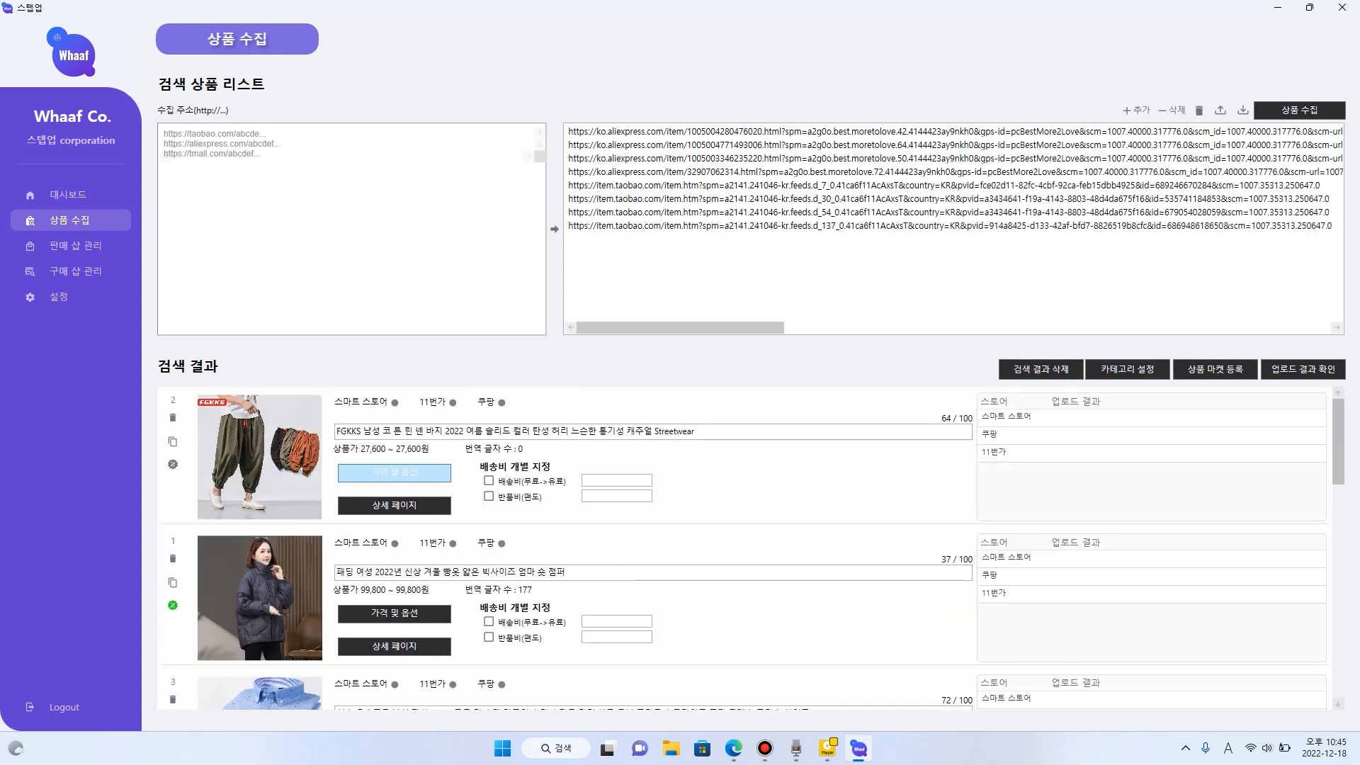
- Open the price and option settings of the FGKKS men's pants and check the selling price and option name fields
left_click(395, 472)
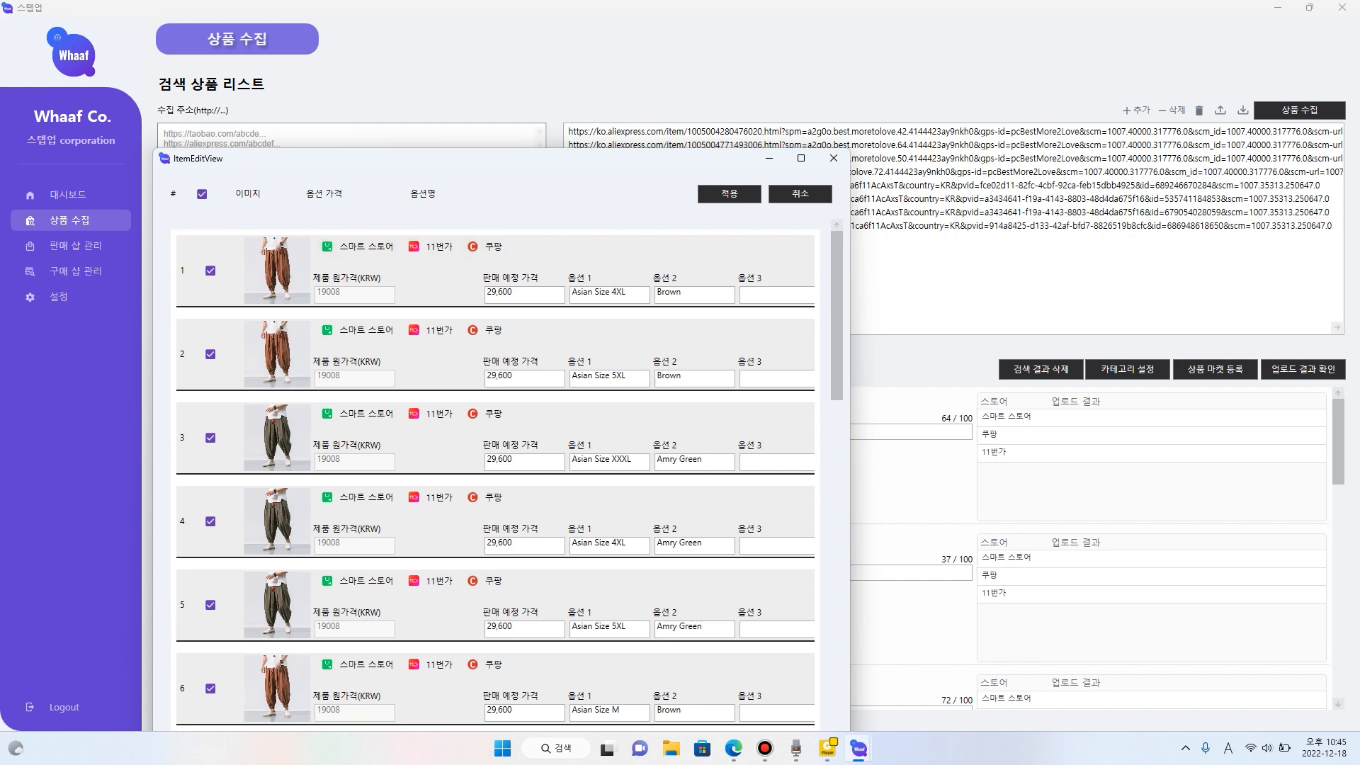
left_click(528, 294)
left_click(526, 378)
left_click(612, 376)
left_click_drag(628, 376, 571, 376)
left_click_drag(688, 376, 655, 376)
- Review the remaining size and colour options of the FGKKS pants through the last entry and apply the settings
scroll(656, 376, "down", 1)
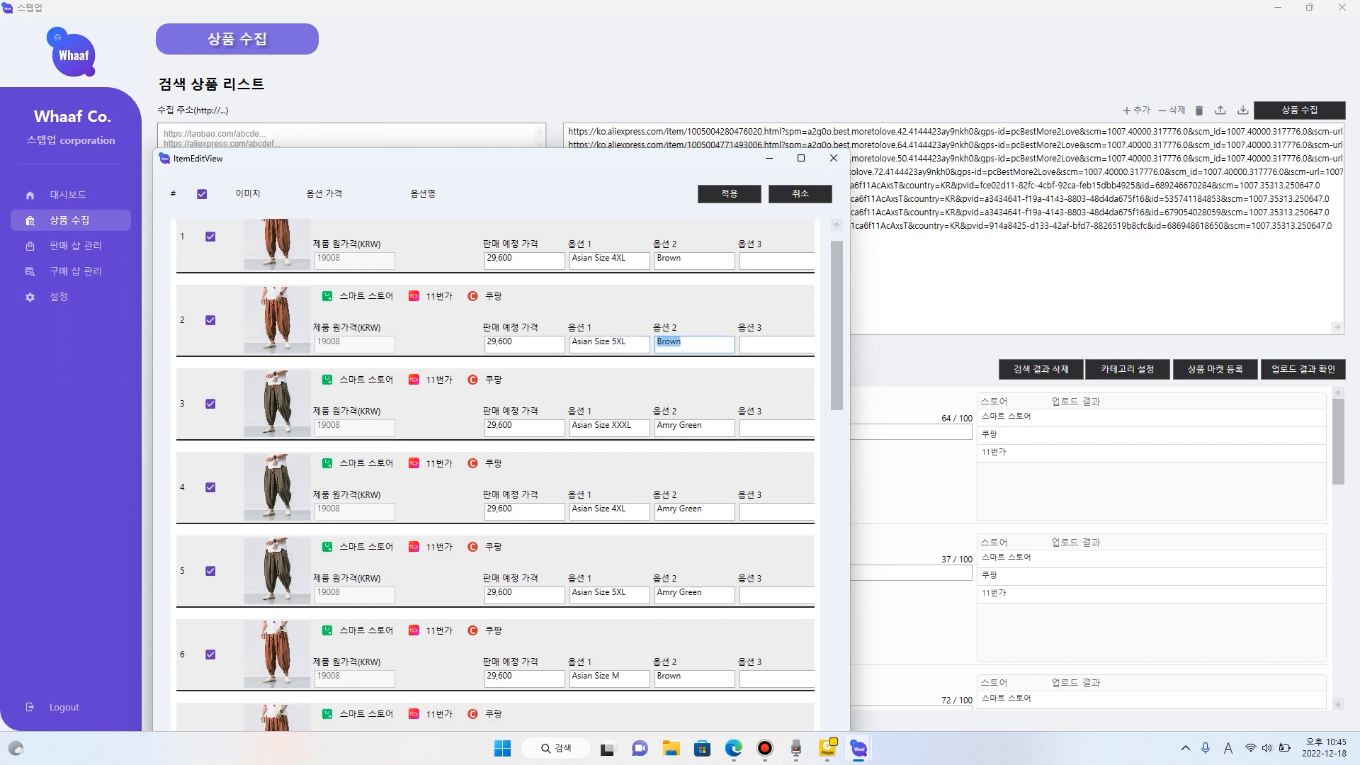
scroll(496, 474, "down", 5)
left_click_drag(610, 158, 686, 46)
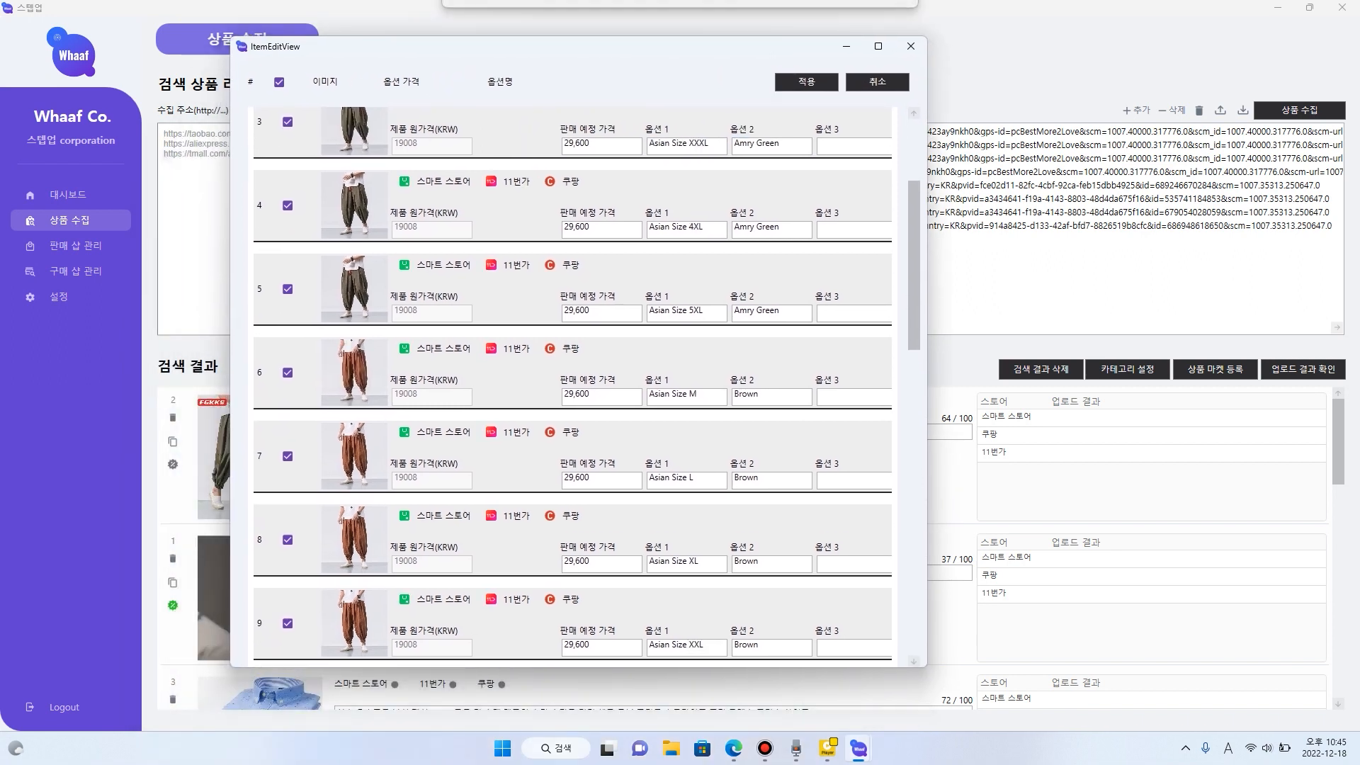
scroll(680, 354, "down", 3)
scroll(567, 467, "down", 20)
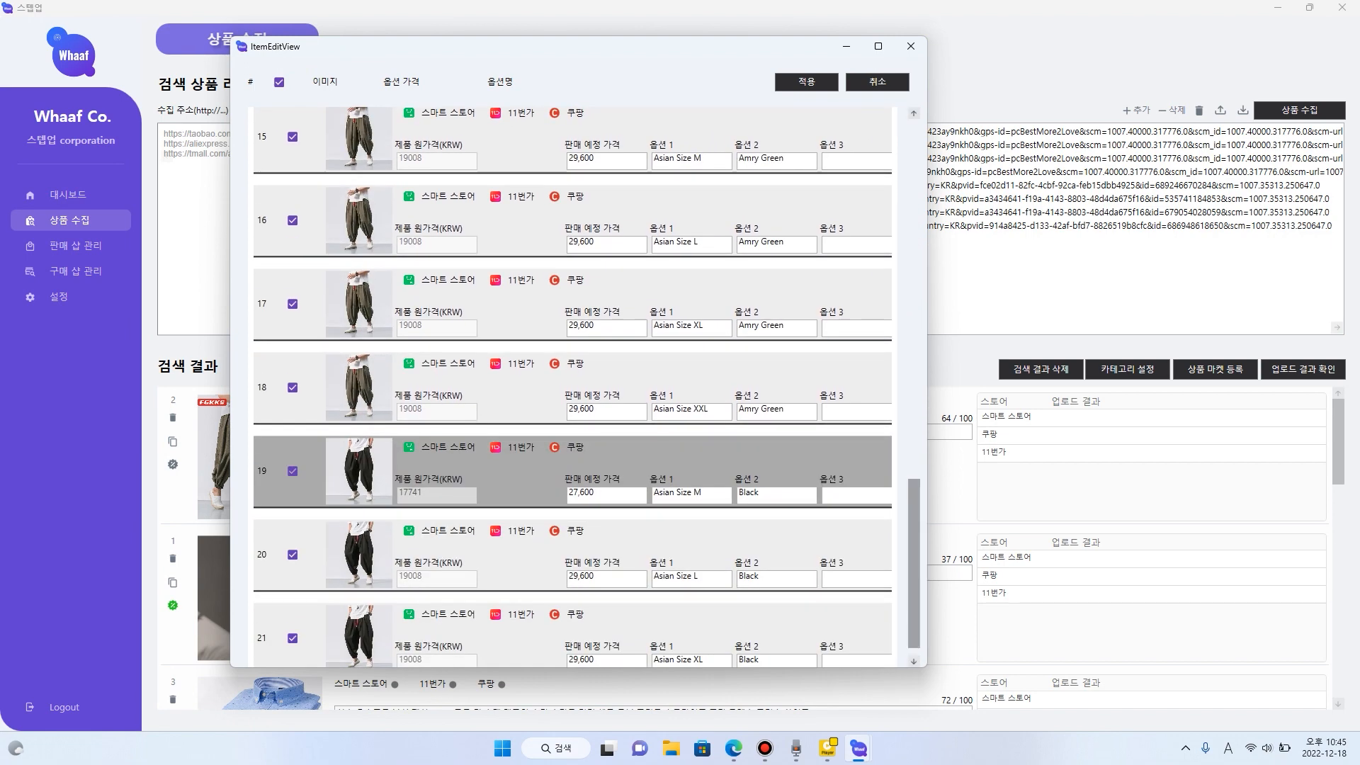
scroll(567, 468, "down", 1)
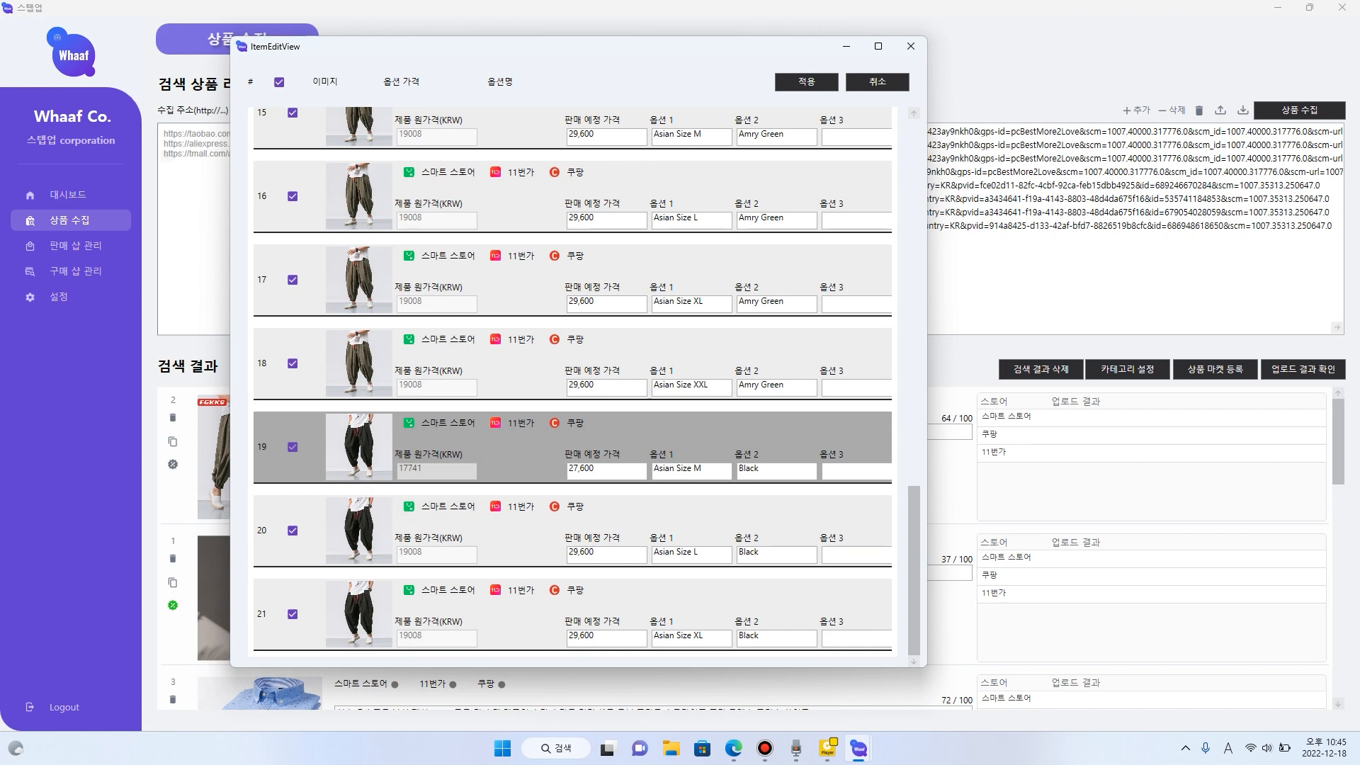
left_click_drag(914, 571, 914, 204)
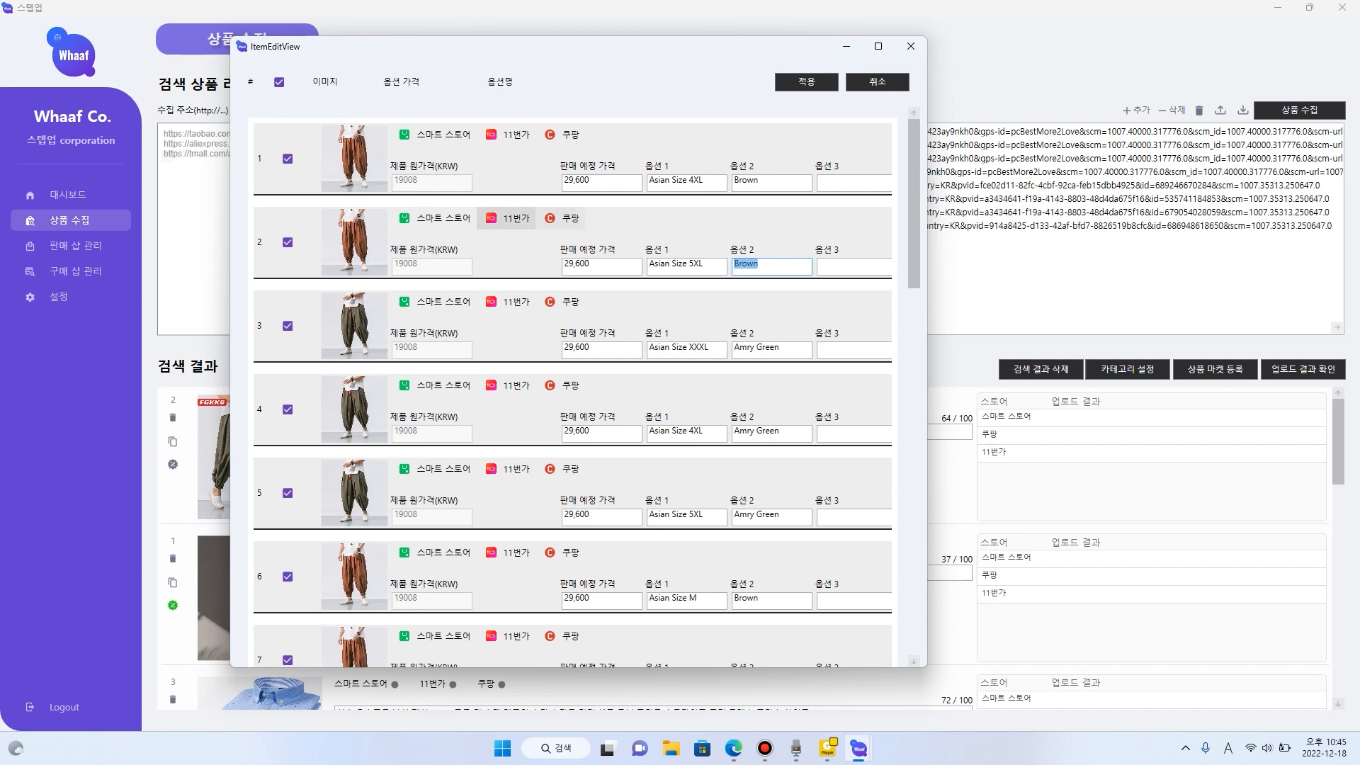
left_click(807, 81)
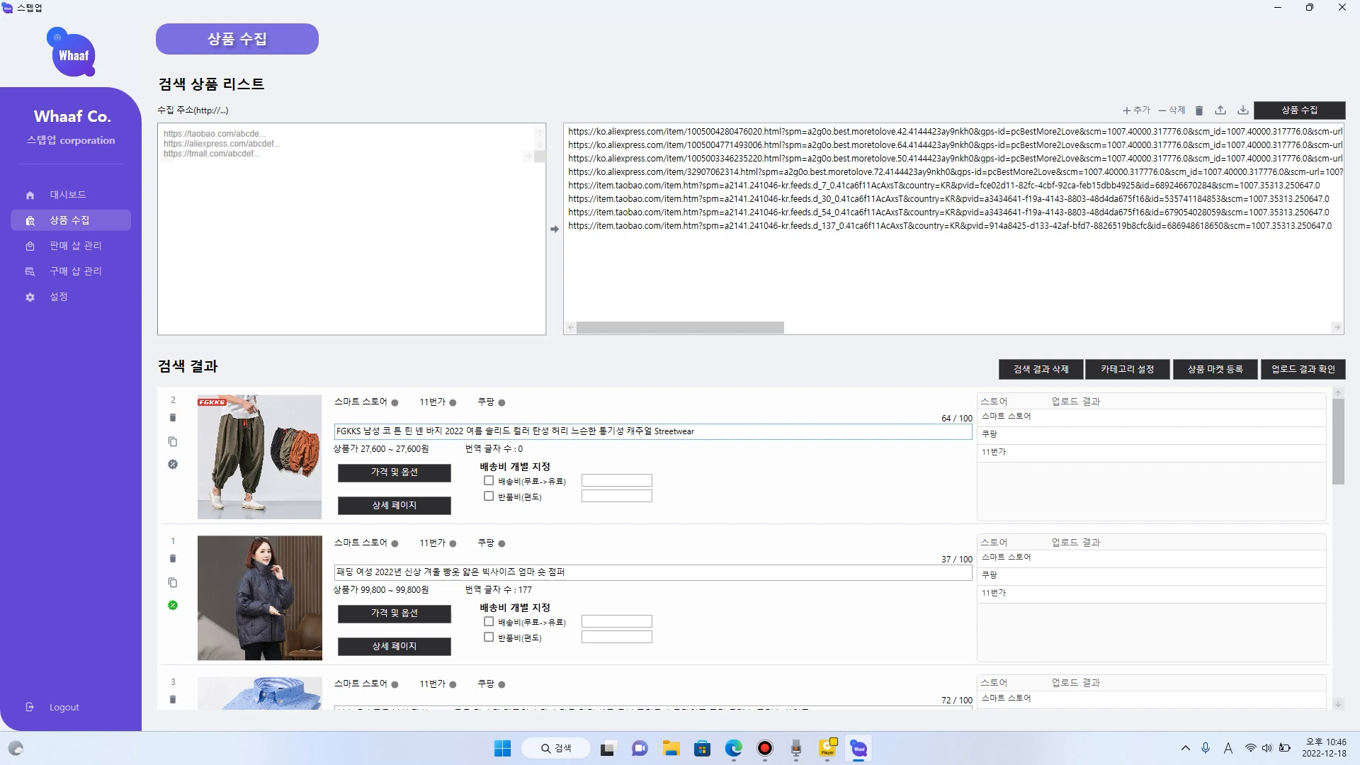
- Remove "코 튼 린 넨" from the FGKKS pants' product name, leaving a single space between "남성" and "바지"
left_click_drag(383, 431, 423, 432)
key("BackSpace")
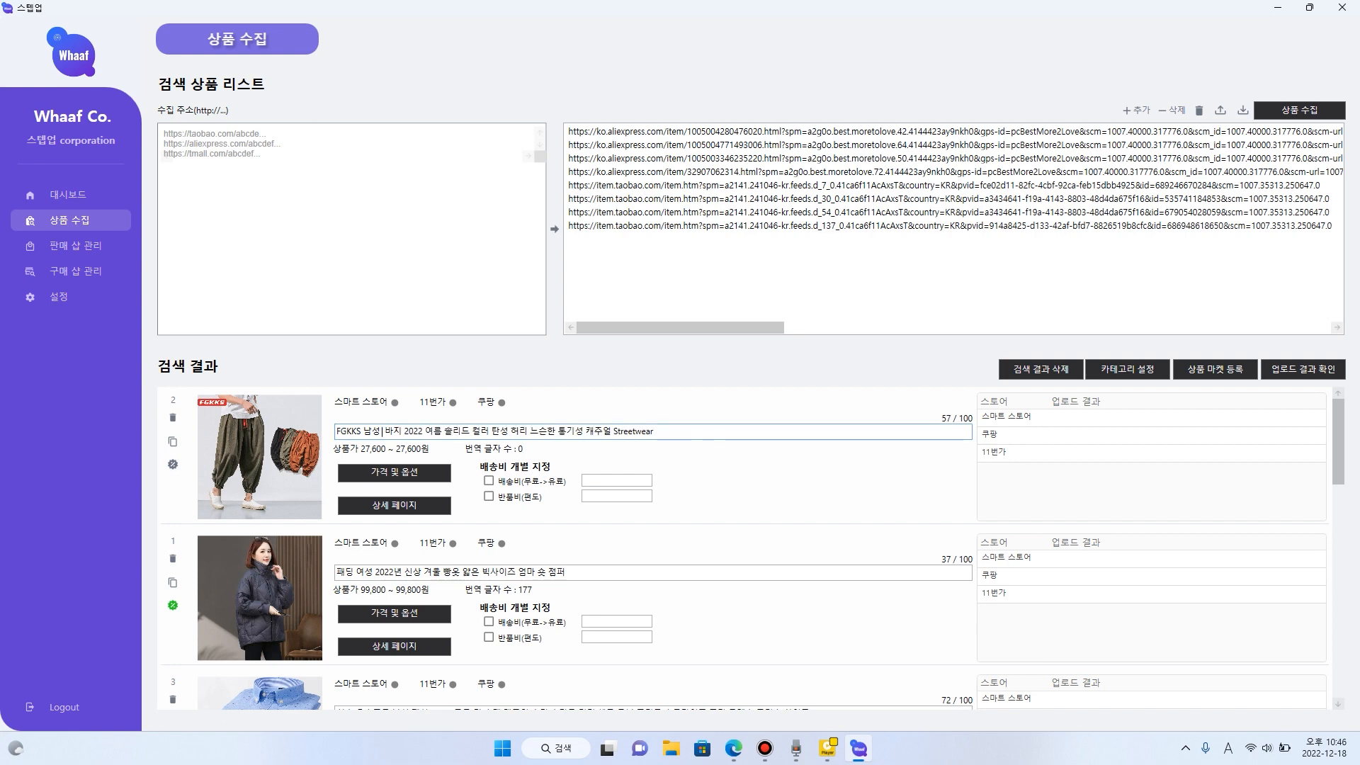
key("BackSpace")
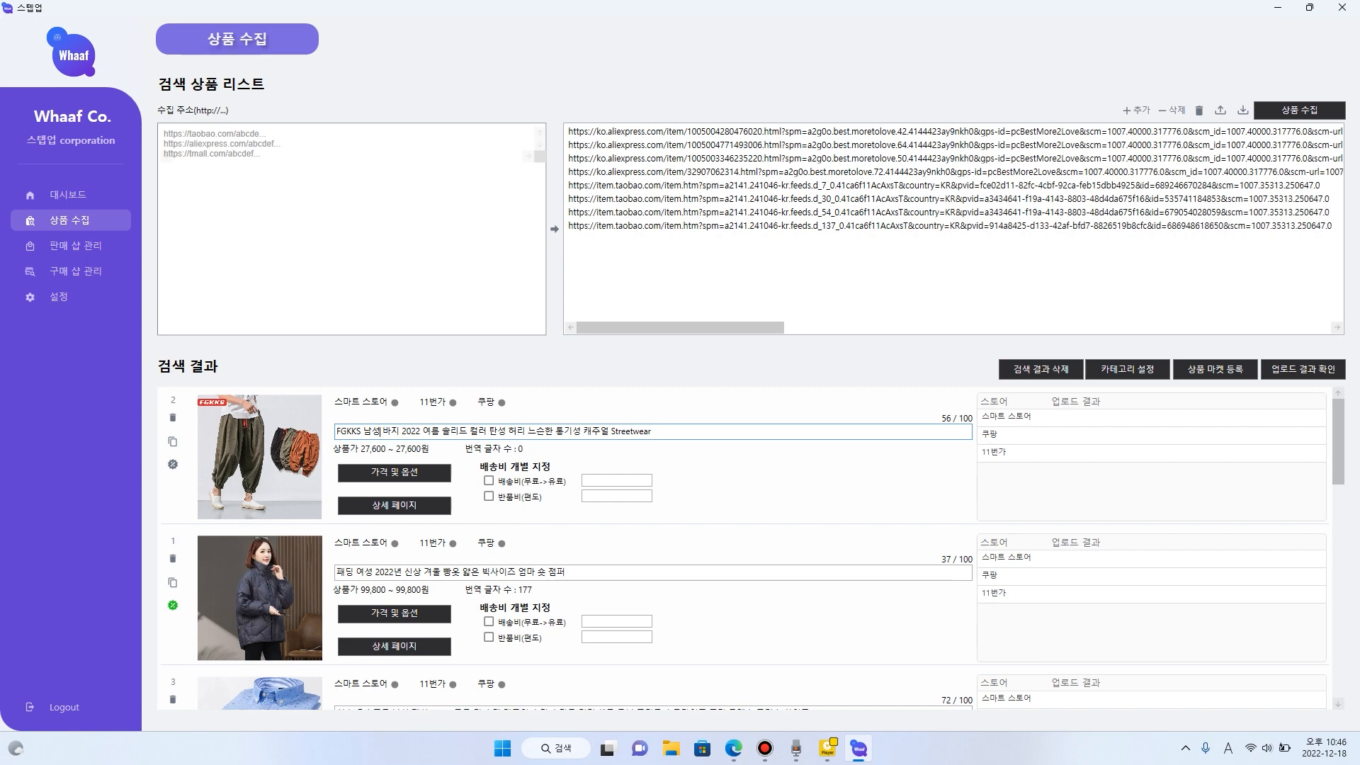
- Open the detail page of the FGKKS pants, review its size chart and photos, and confirm it
left_click(395, 505)
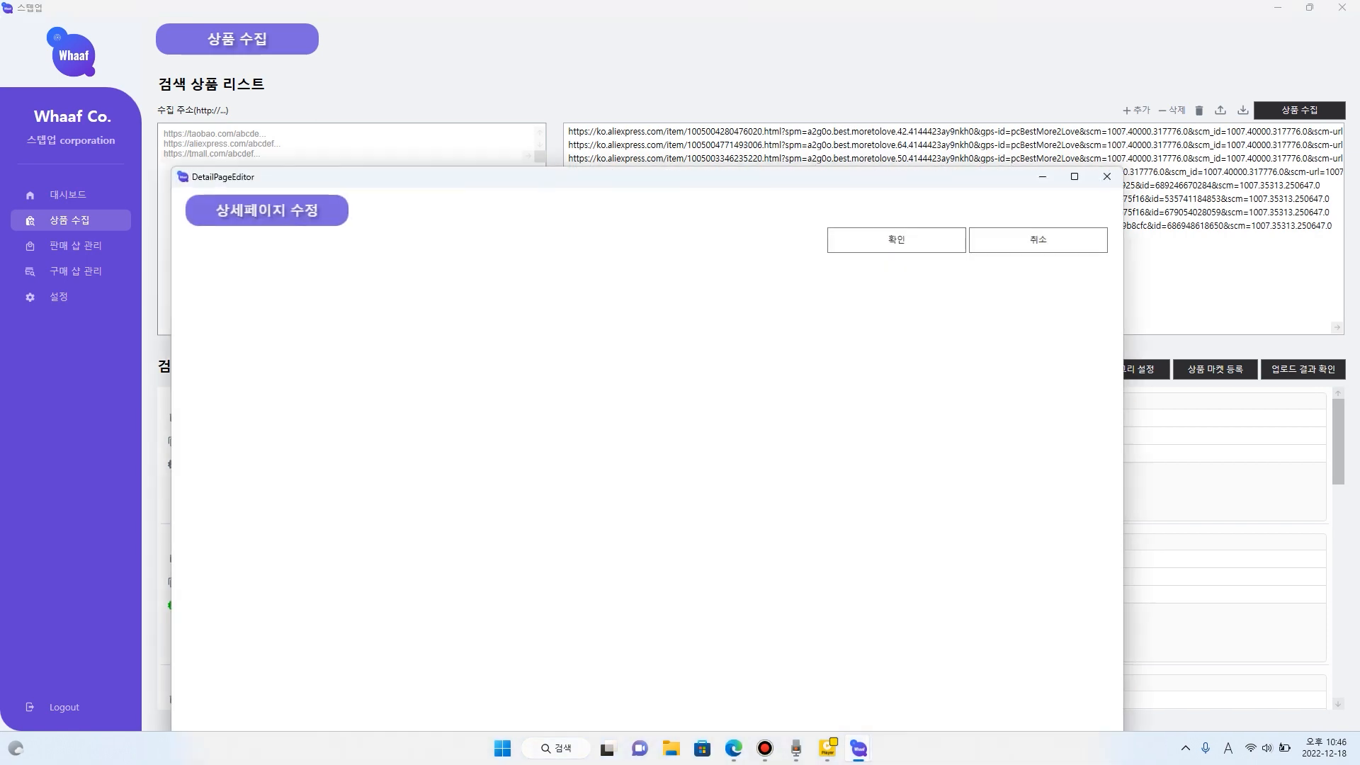
scroll(547, 428, "down", 15)
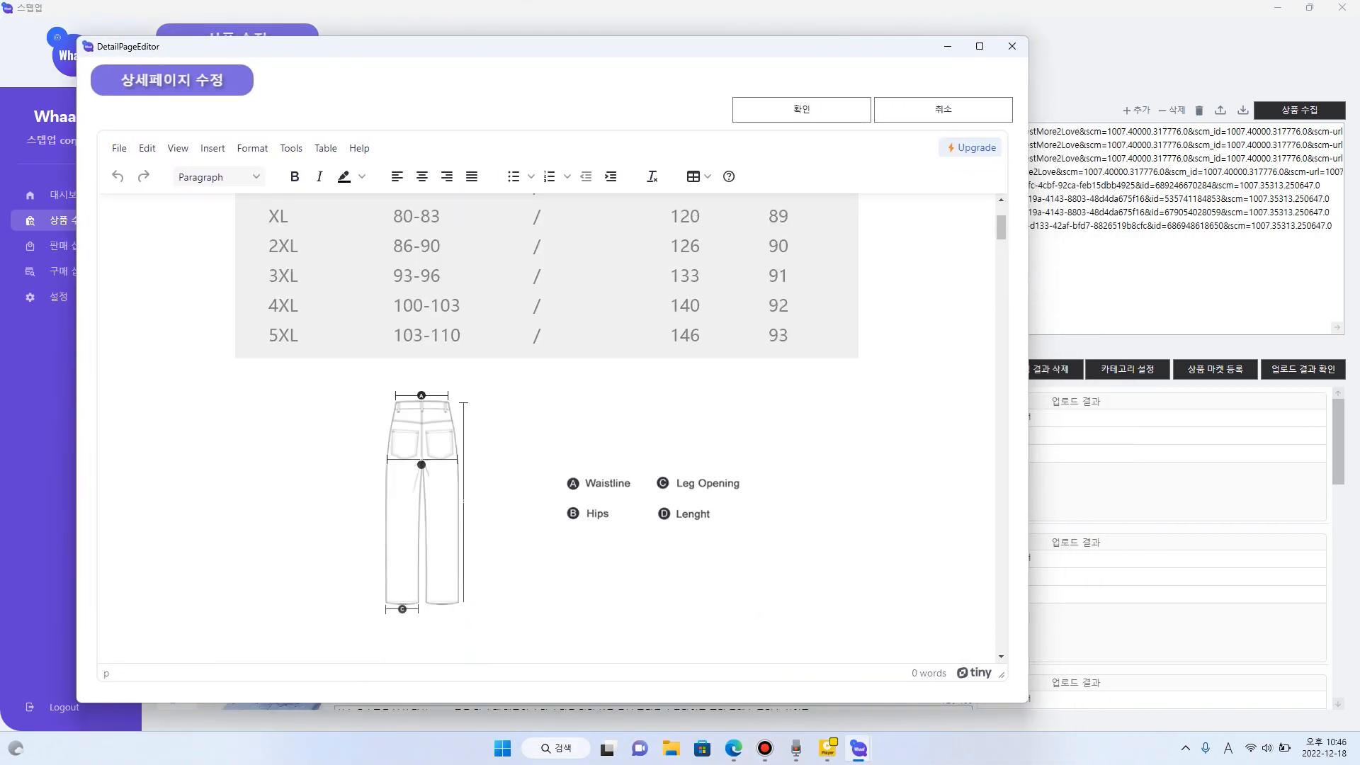
scroll(547, 428, "down", 15)
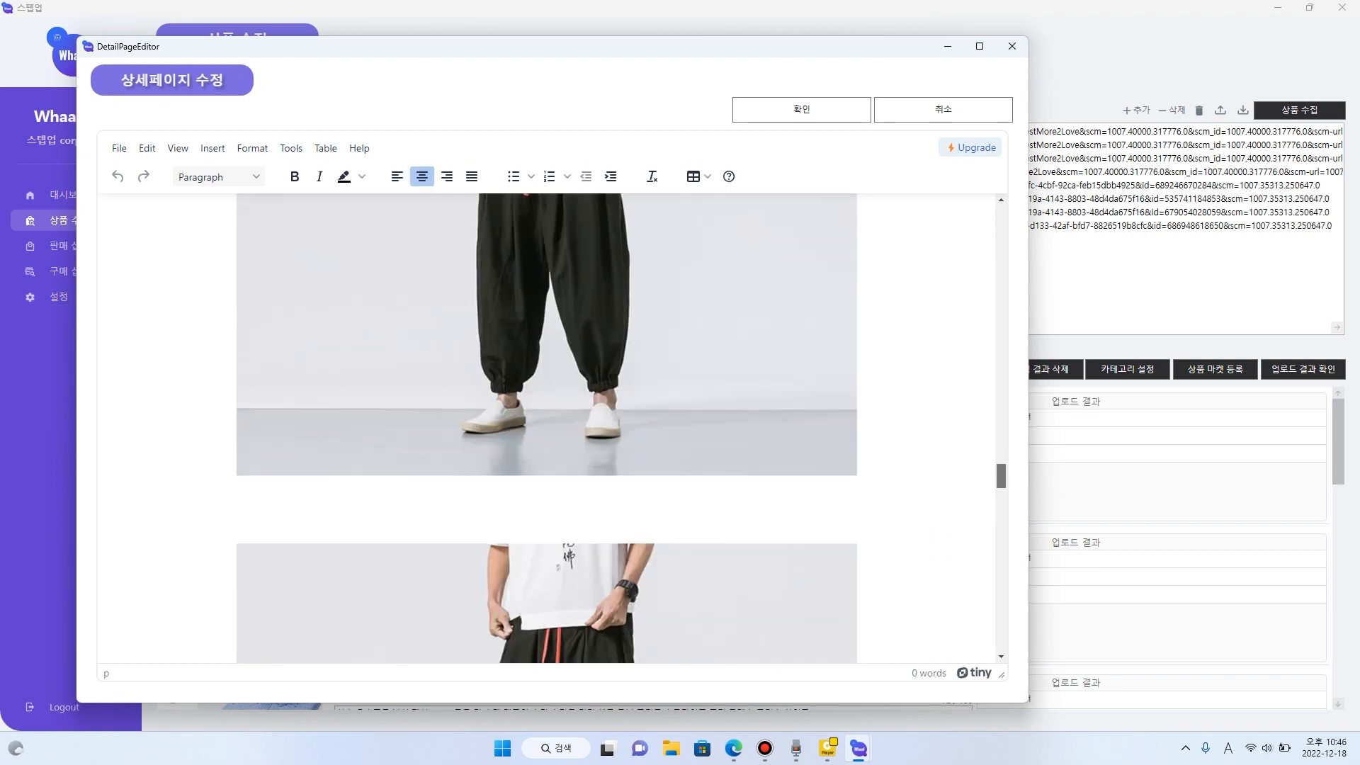
left_click(801, 110)
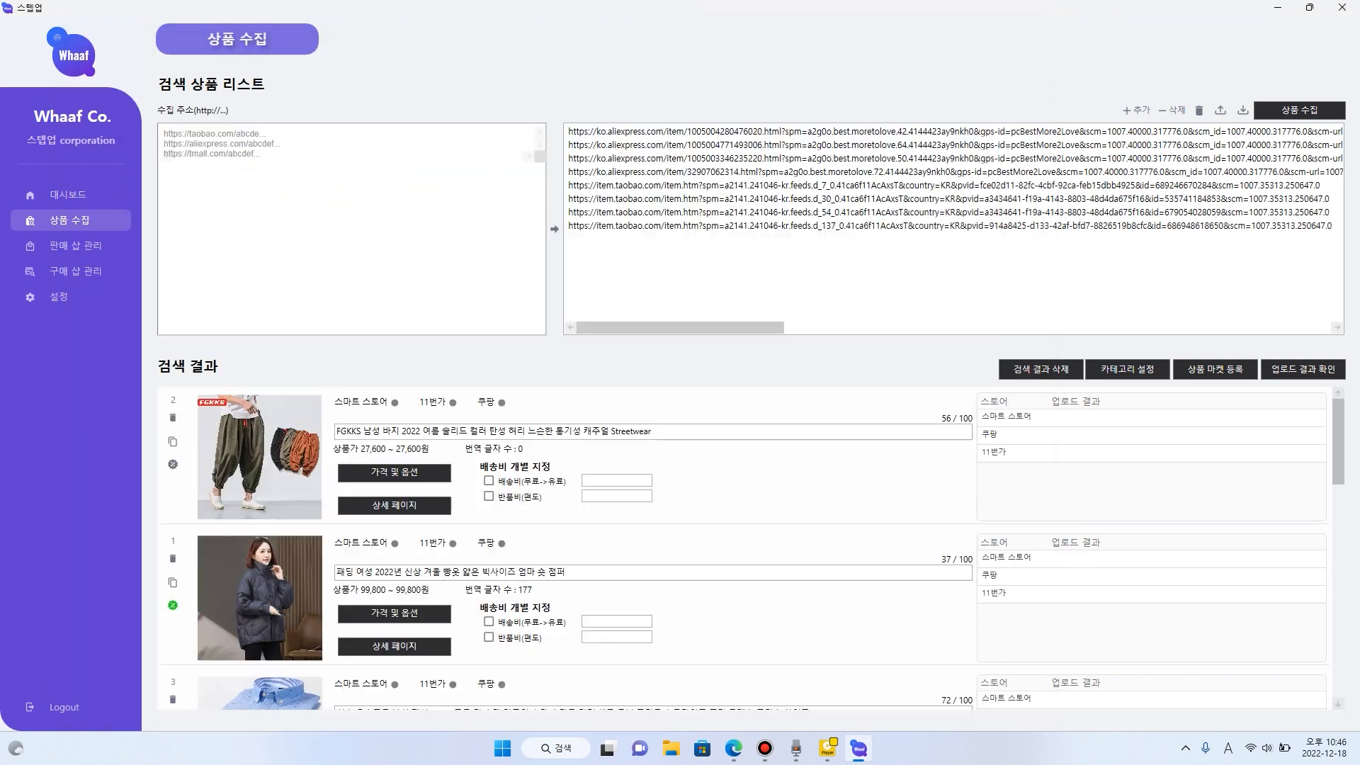
- Find the LED faucet product in the search results, review its prices and options, and apply them
scroll(744, 549, "down", 6)
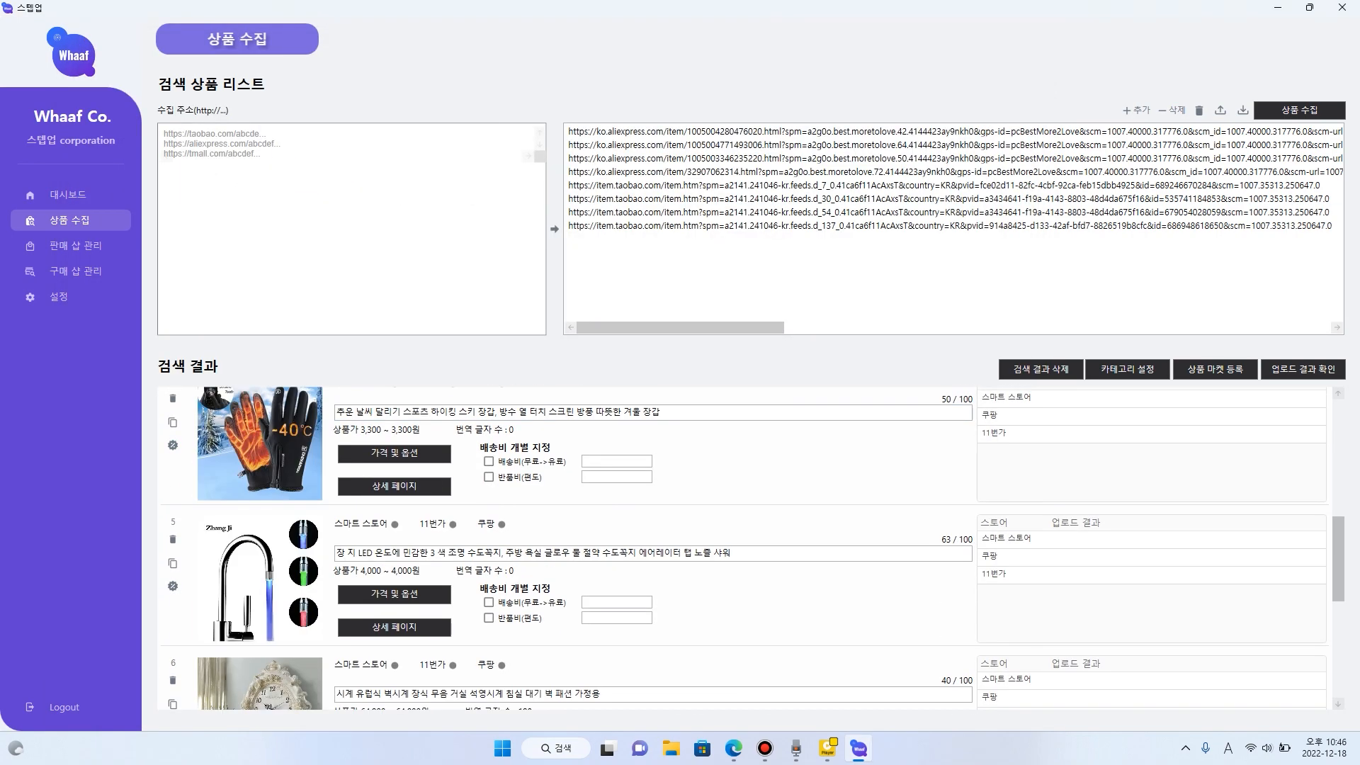
left_click(394, 458)
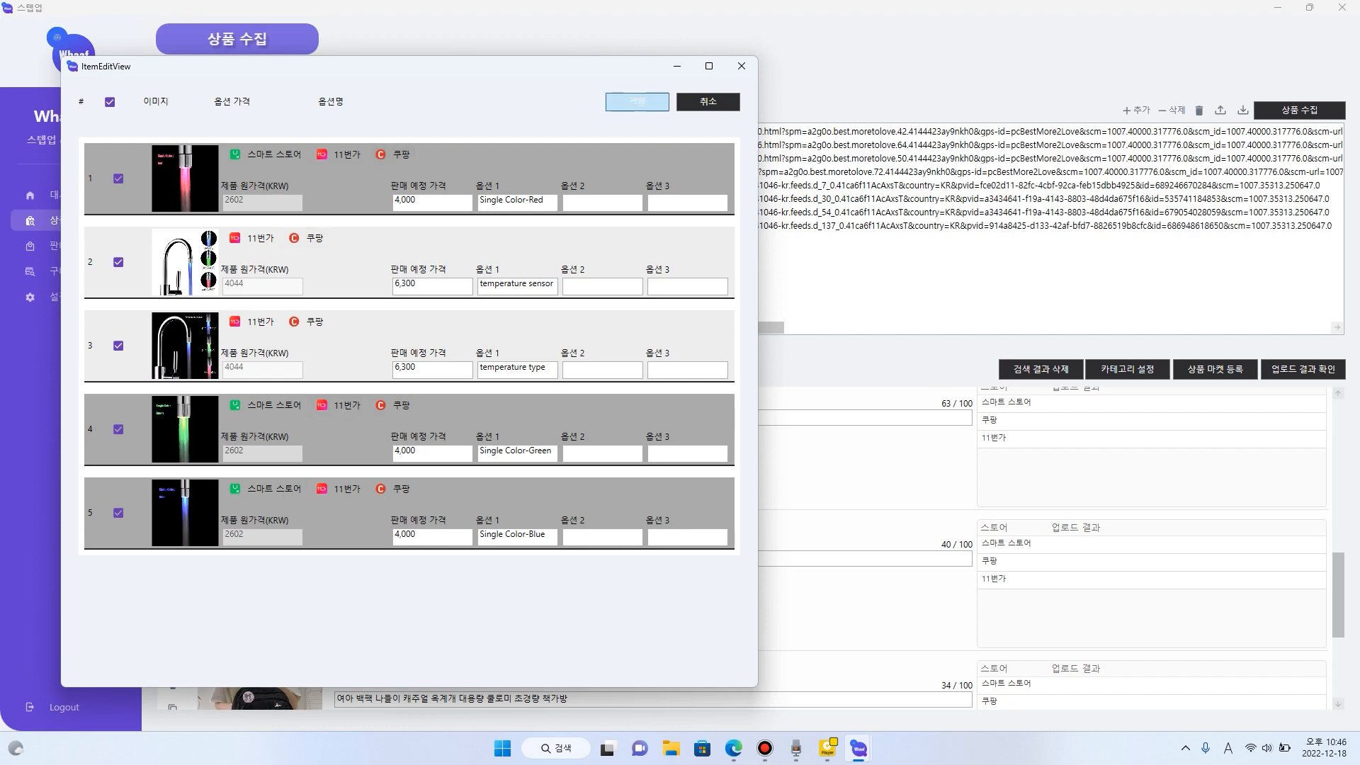
left_click(637, 101)
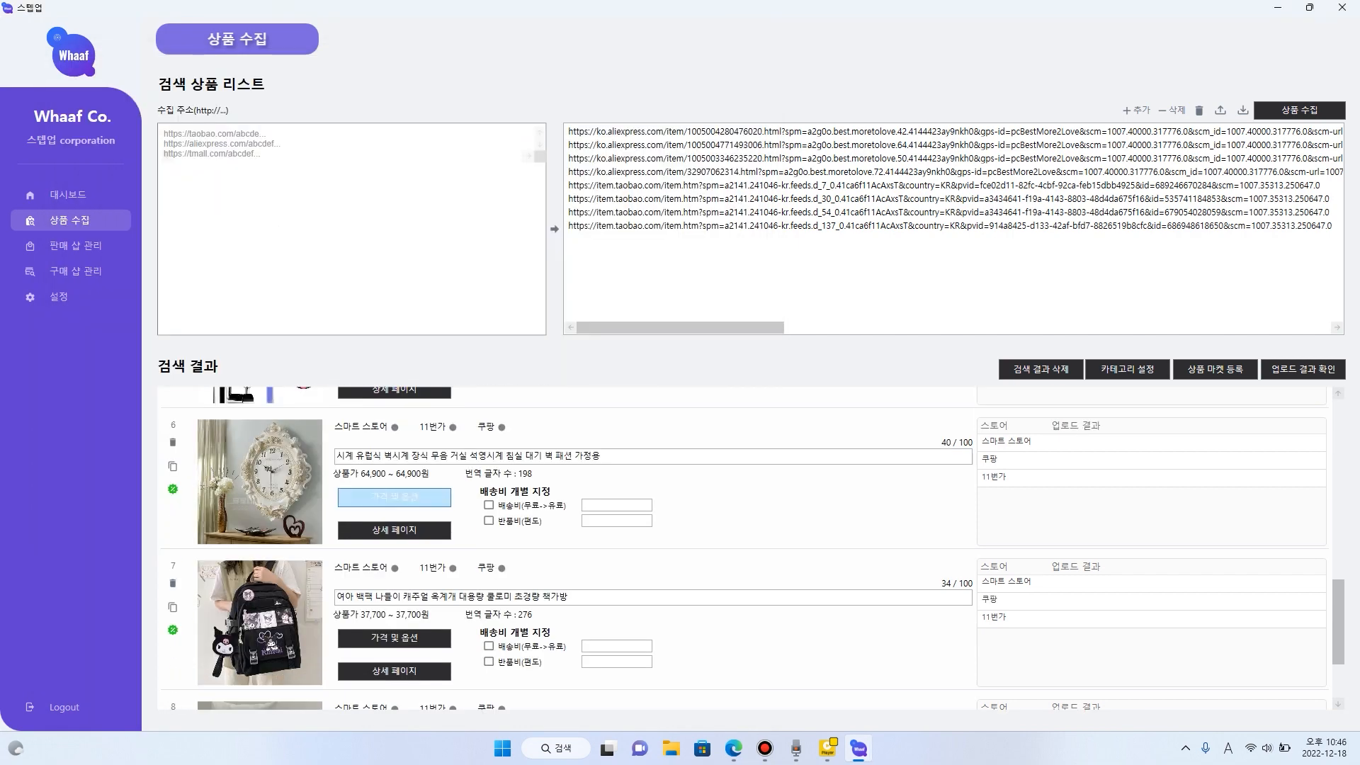
- Review the European-style wall clock's prices and translated option names through the last entry, and apply the settings
left_click(394, 497)
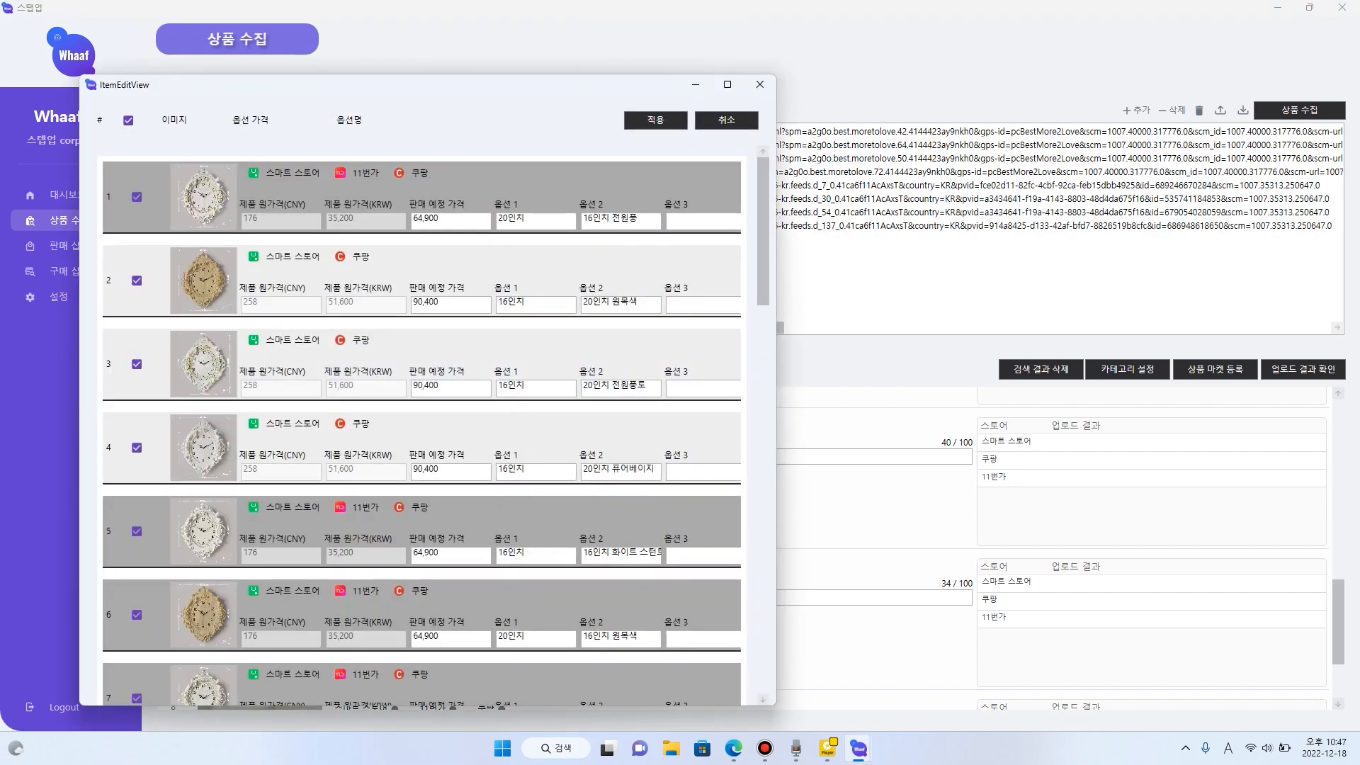
scroll(421, 425, "down", 15)
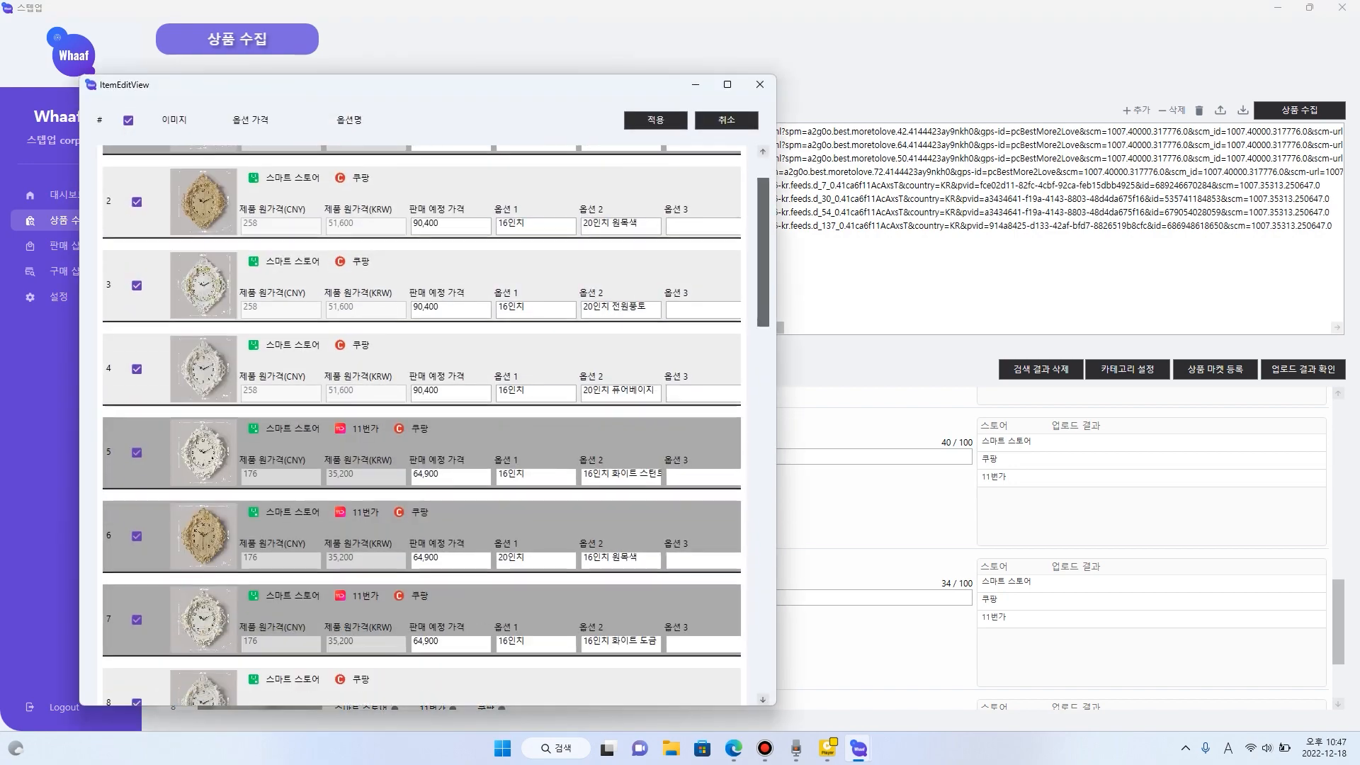
scroll(421, 425, "up", 3)
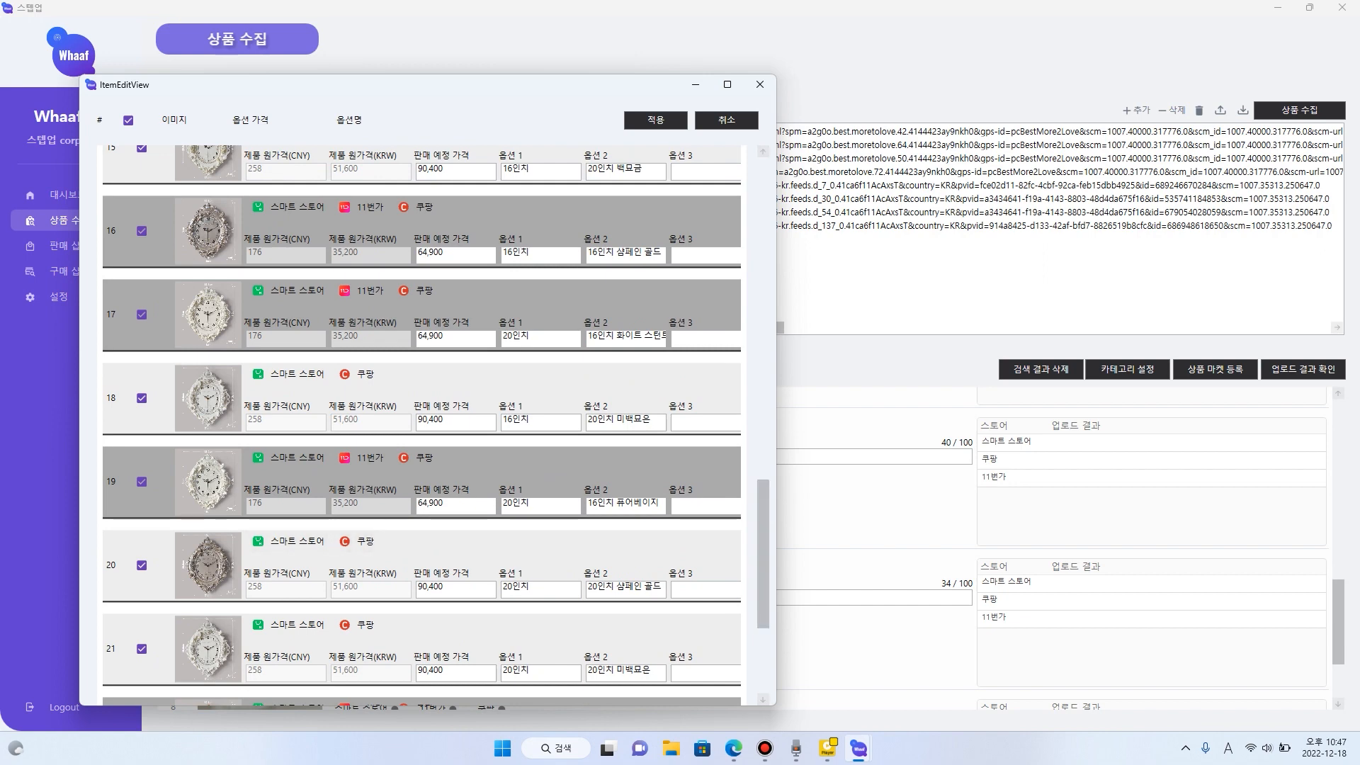
scroll(624, 425, "down", 3)
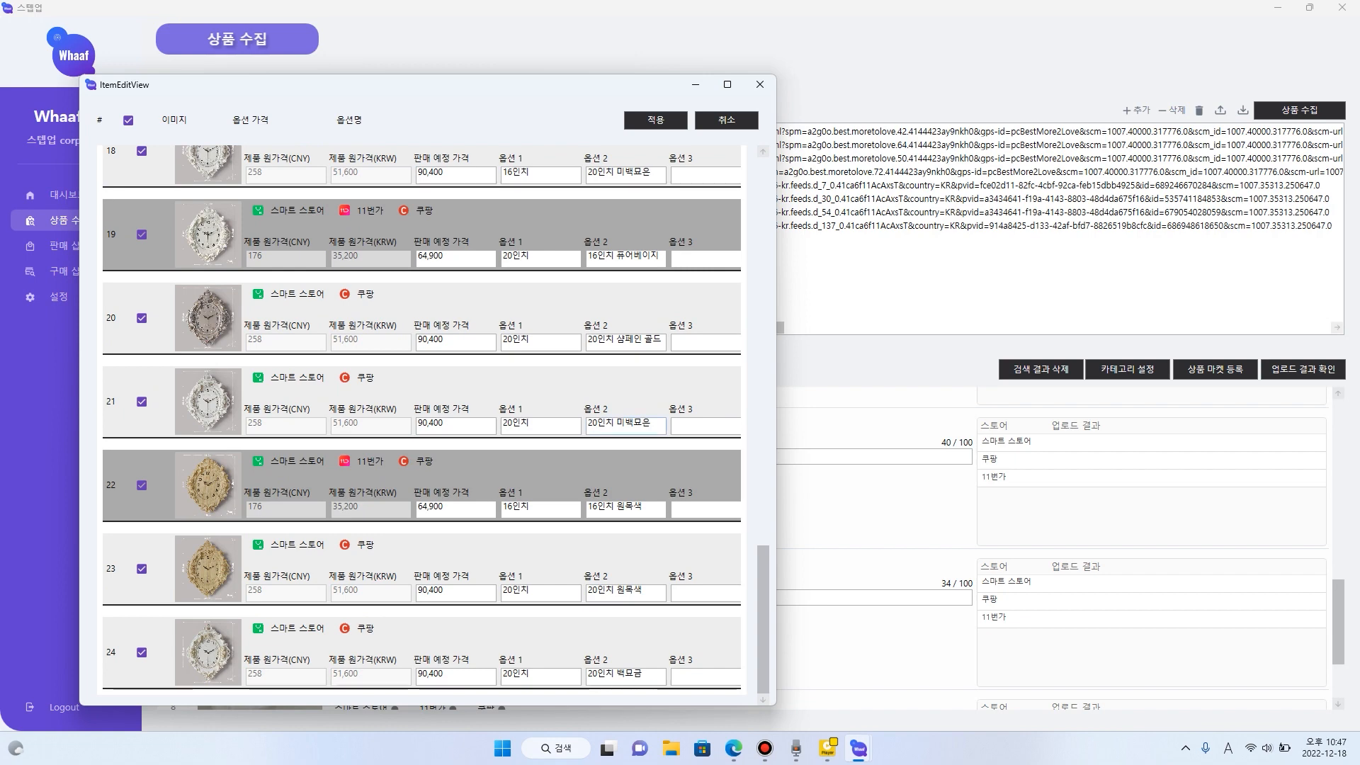
left_click_drag(652, 424, 587, 424)
left_click(617, 424)
left_click(656, 120)
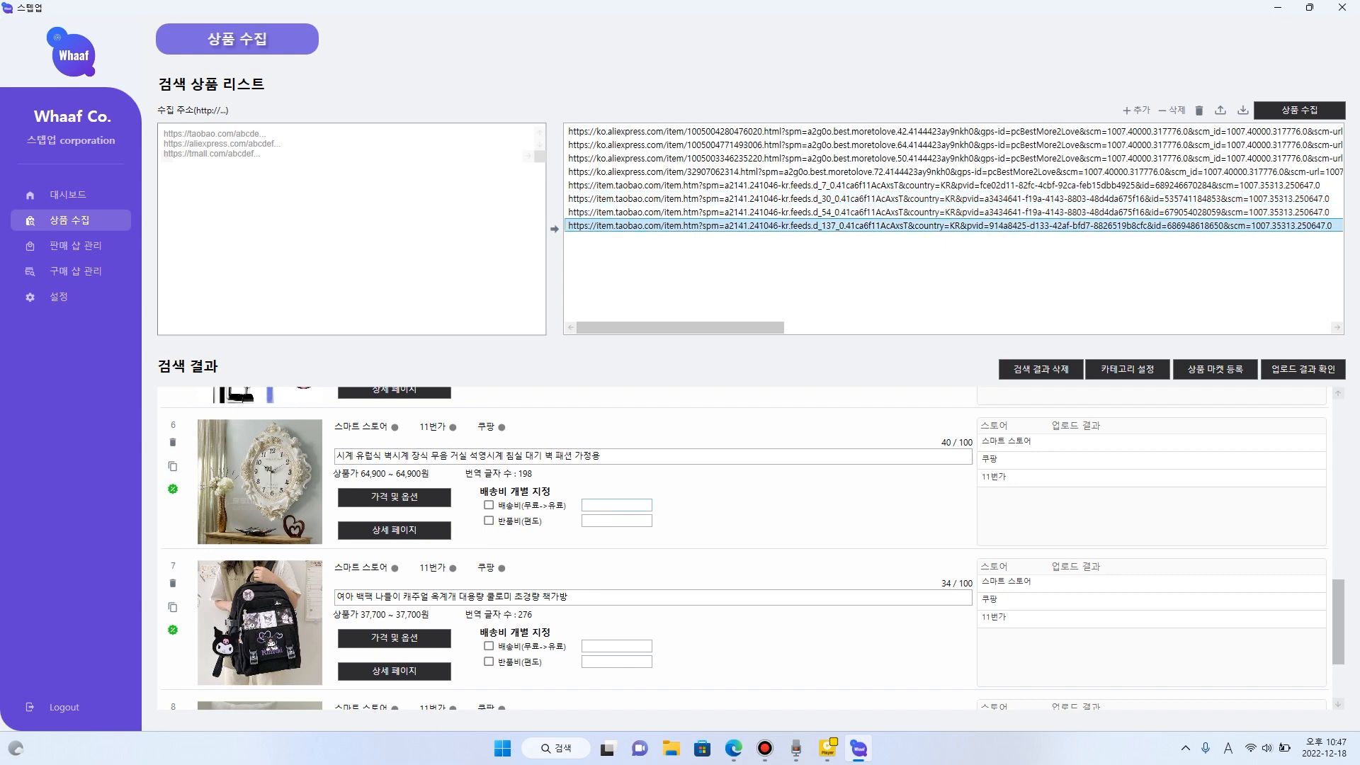
- Find the pet dog clothing product in the search results, review its prices and size options through the last entry, and apply them
double_click(708, 225)
scroll(744, 549, "down", 2)
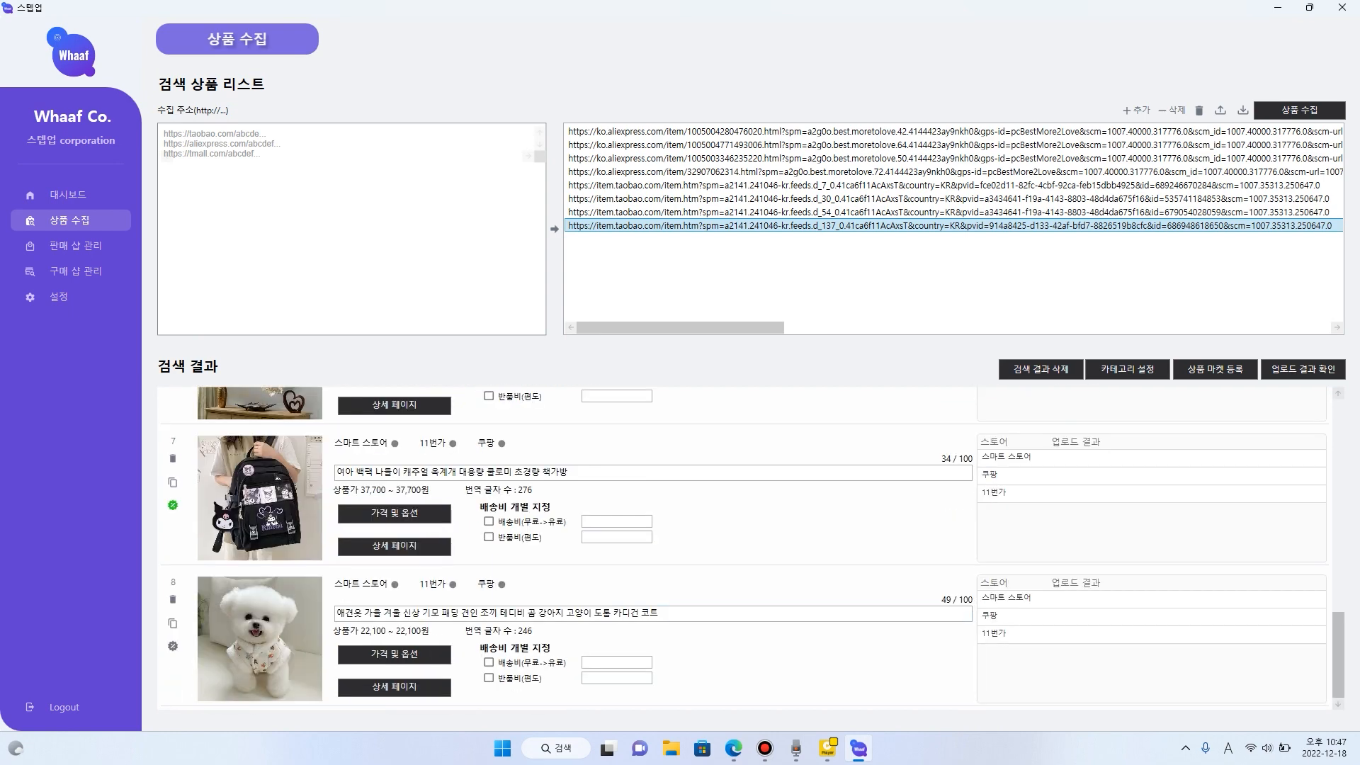
scroll(743, 549, "up", 14)
scroll(744, 549, "down", 14)
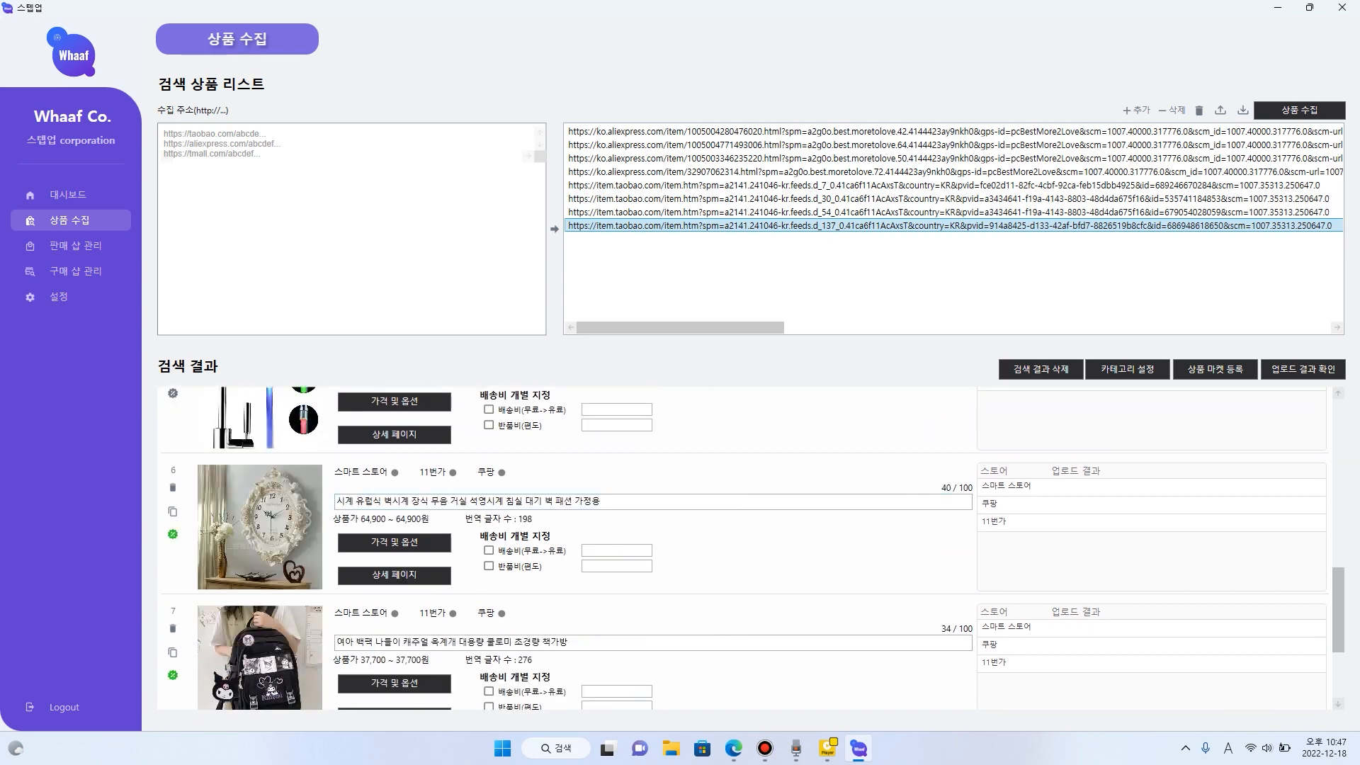
left_click(393, 653)
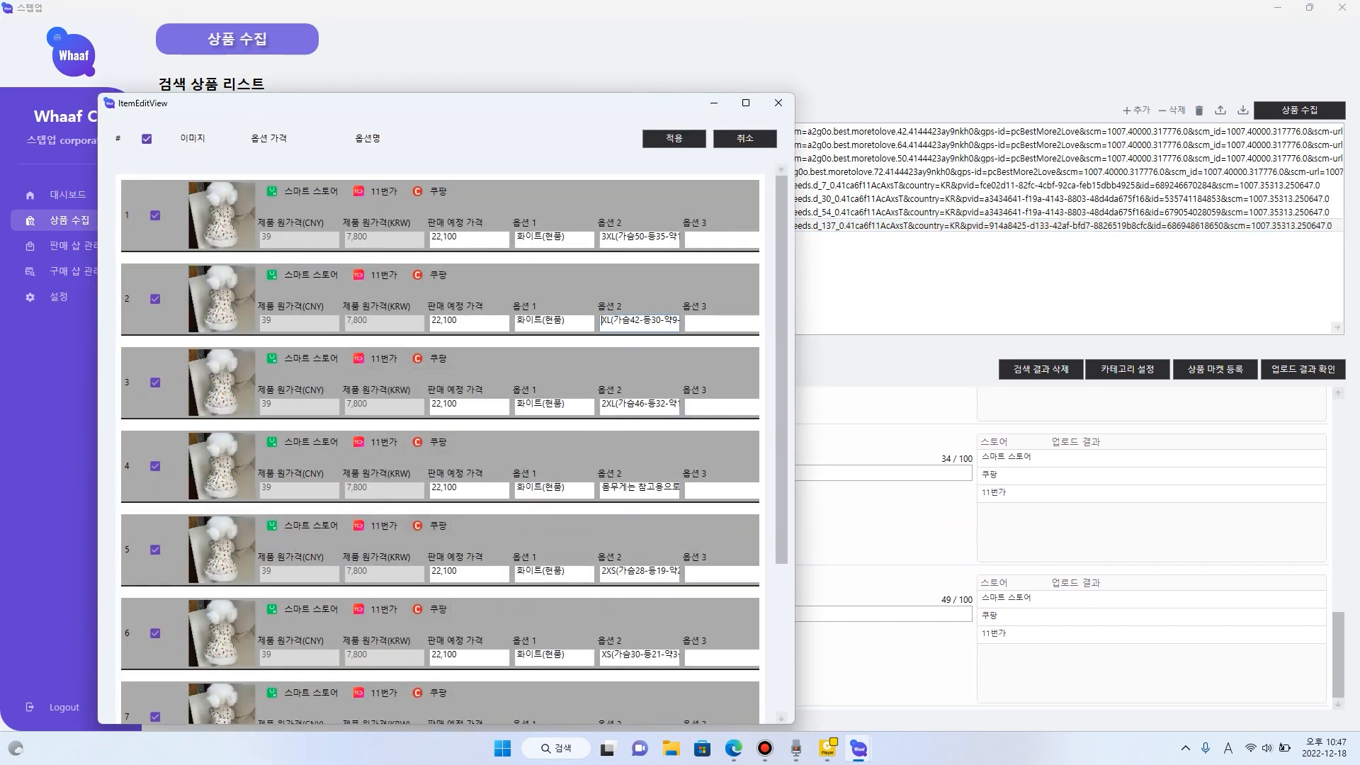
left_click_drag(602, 321, 691, 323)
left_click_drag(606, 405, 690, 406)
scroll(439, 444, "down", 5)
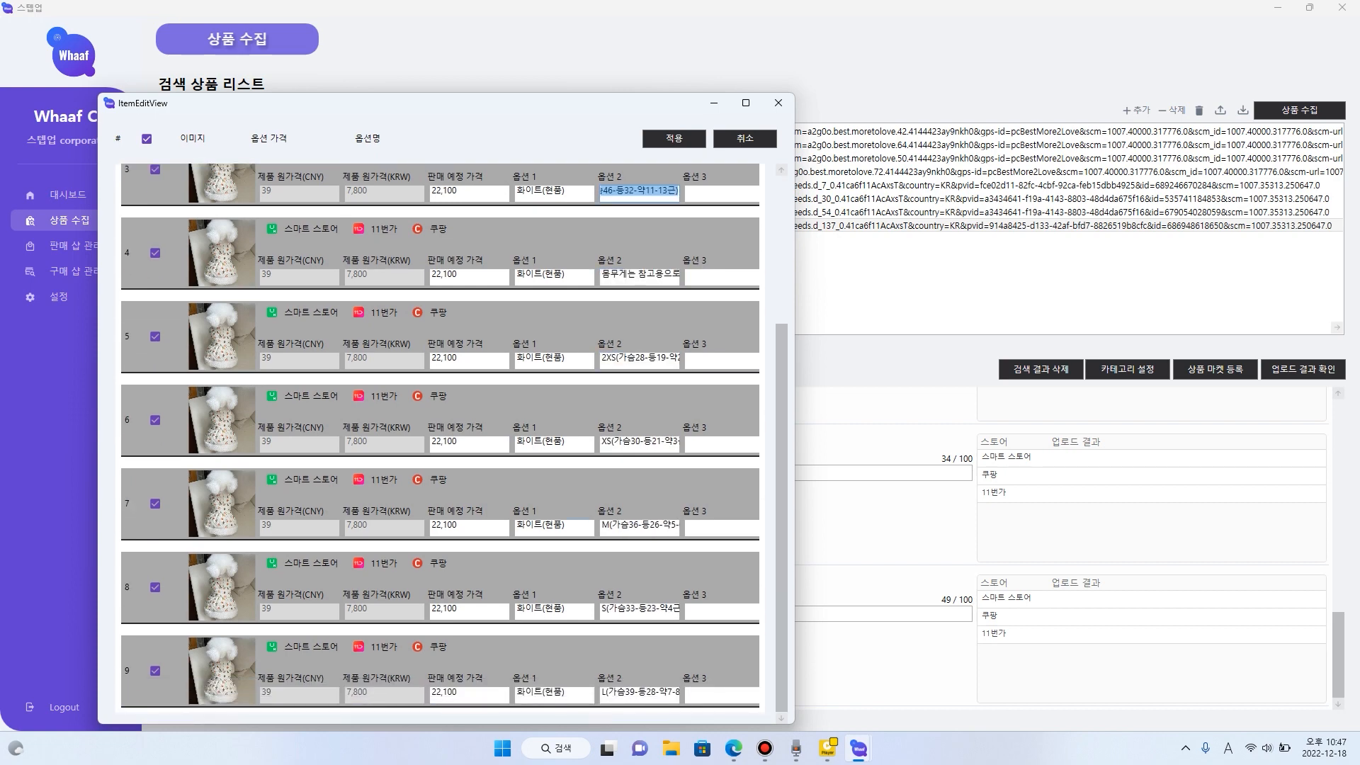
left_click(673, 138)
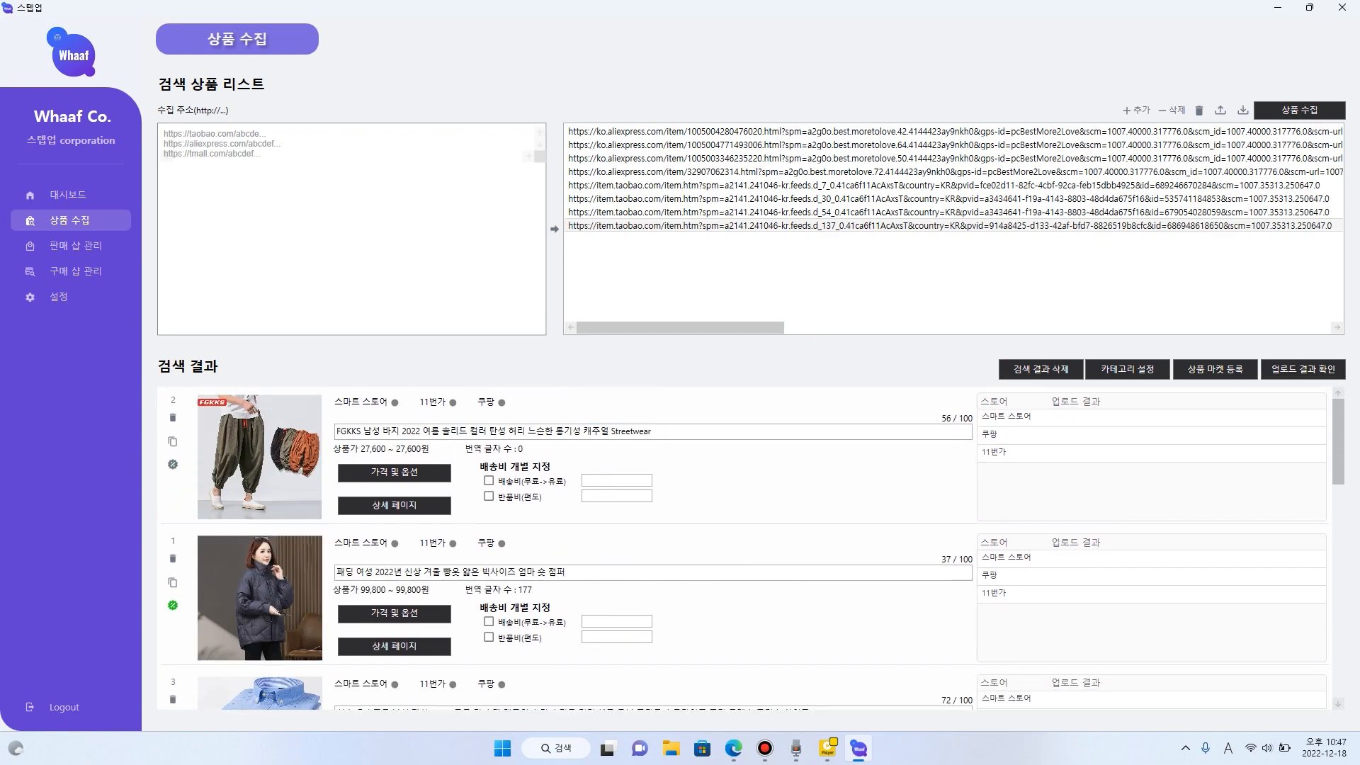
- Open the sales shop management page and review the Smart Store account, shipping fee, address and minor-purchase settings
left_click(75, 271)
left_click(76, 245)
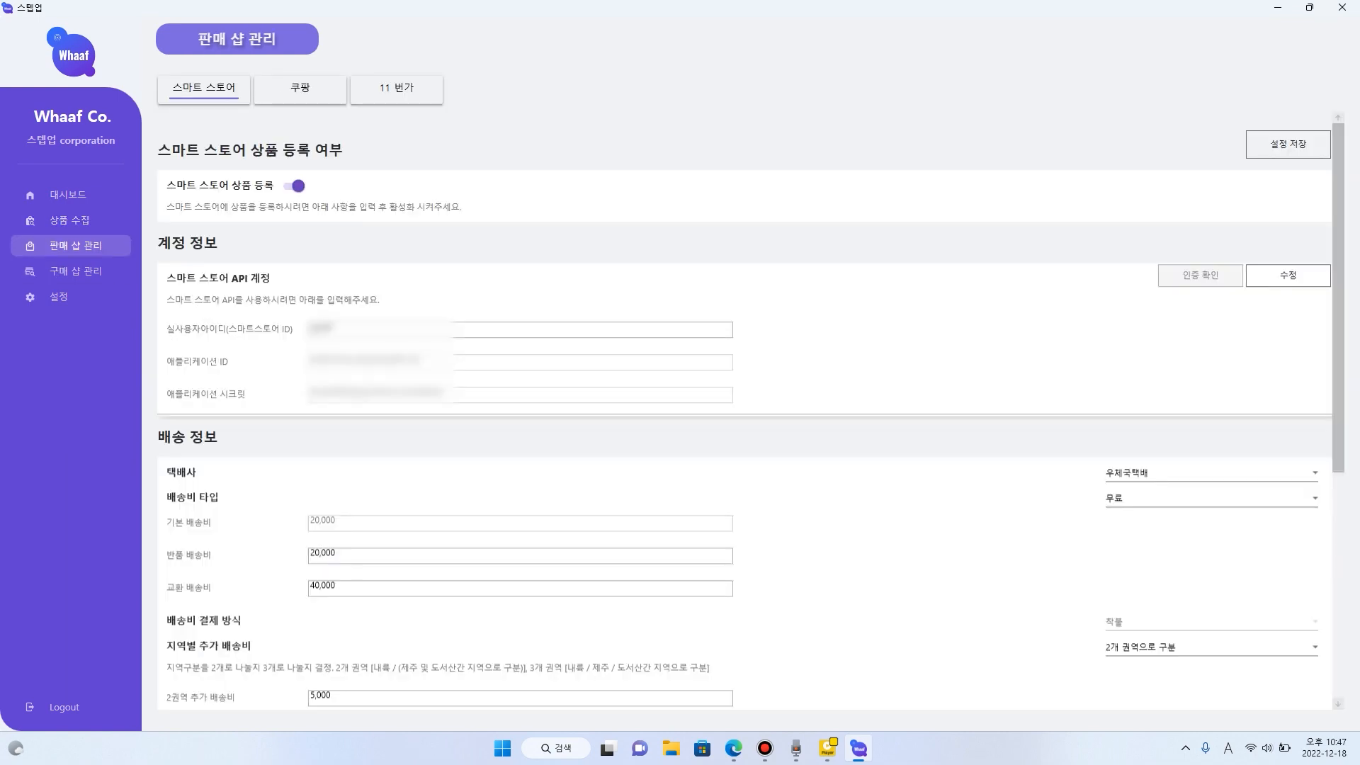
scroll(744, 409, "down", 3)
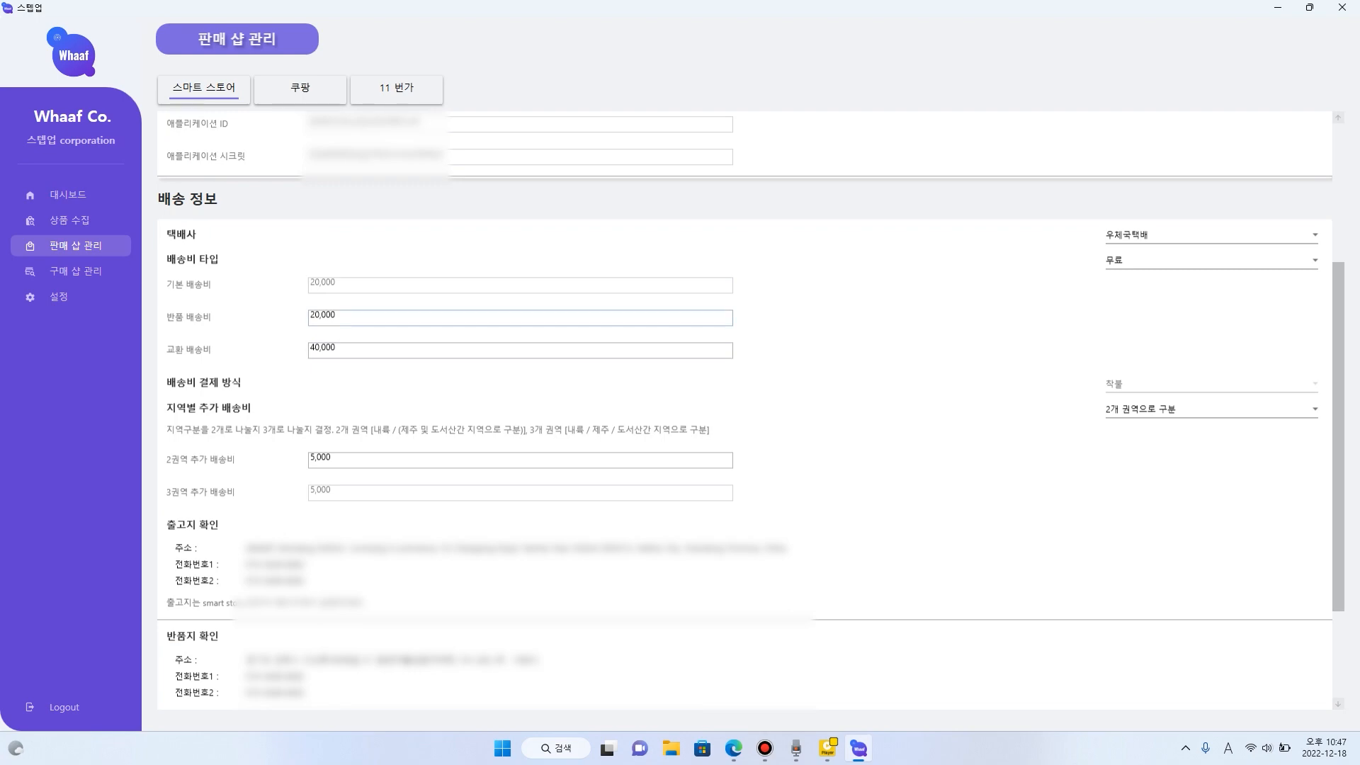
key("Tab")
scroll(743, 410, "down", 2)
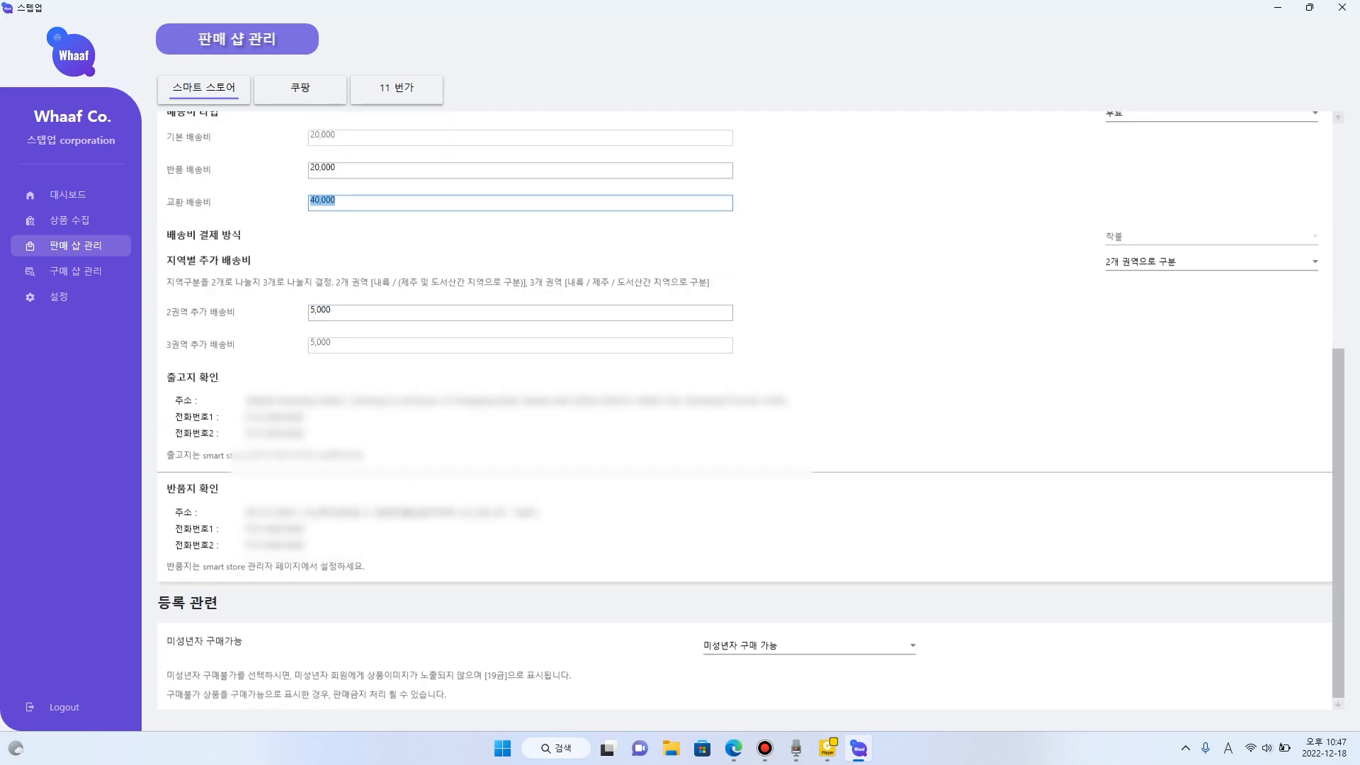
key("Tab")
scroll(743, 410, "up", 5)
scroll(744, 411, "down", 3)
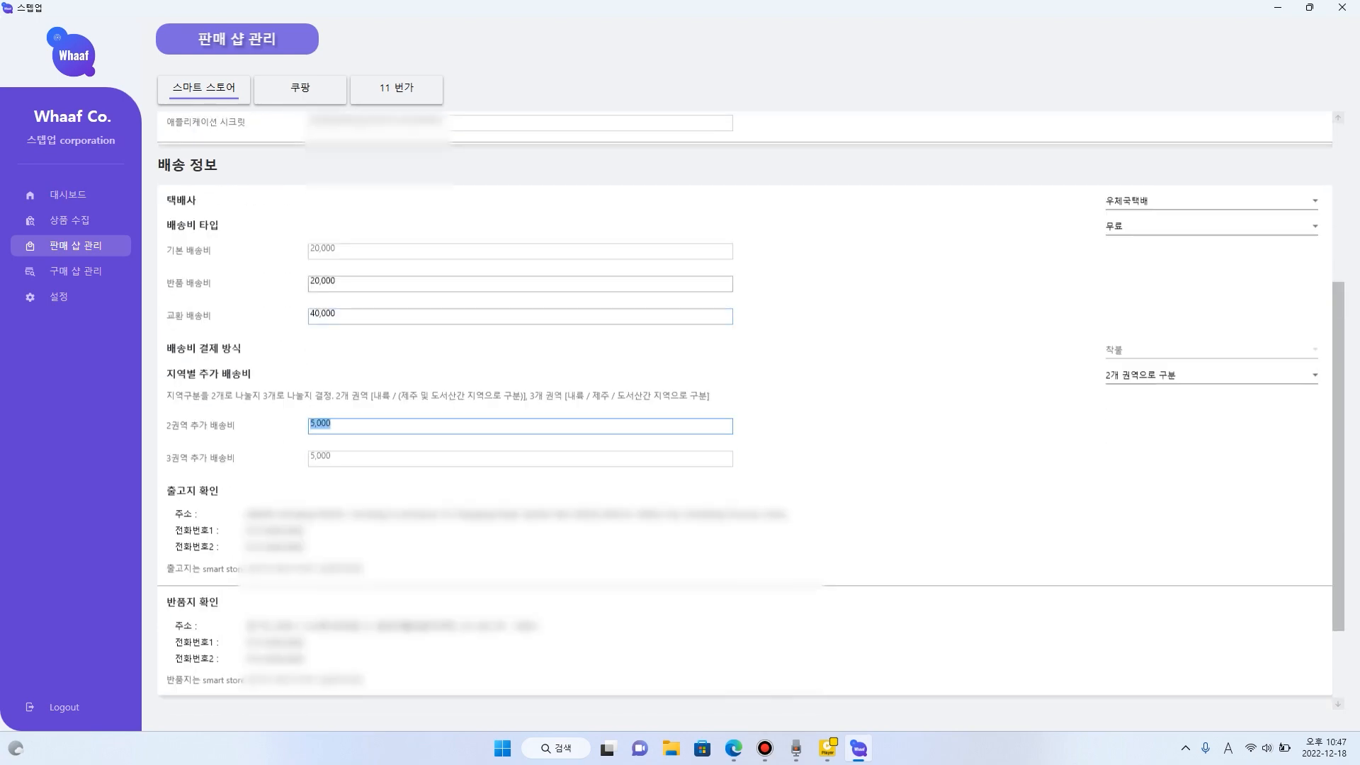
scroll(744, 410, "up", 3)
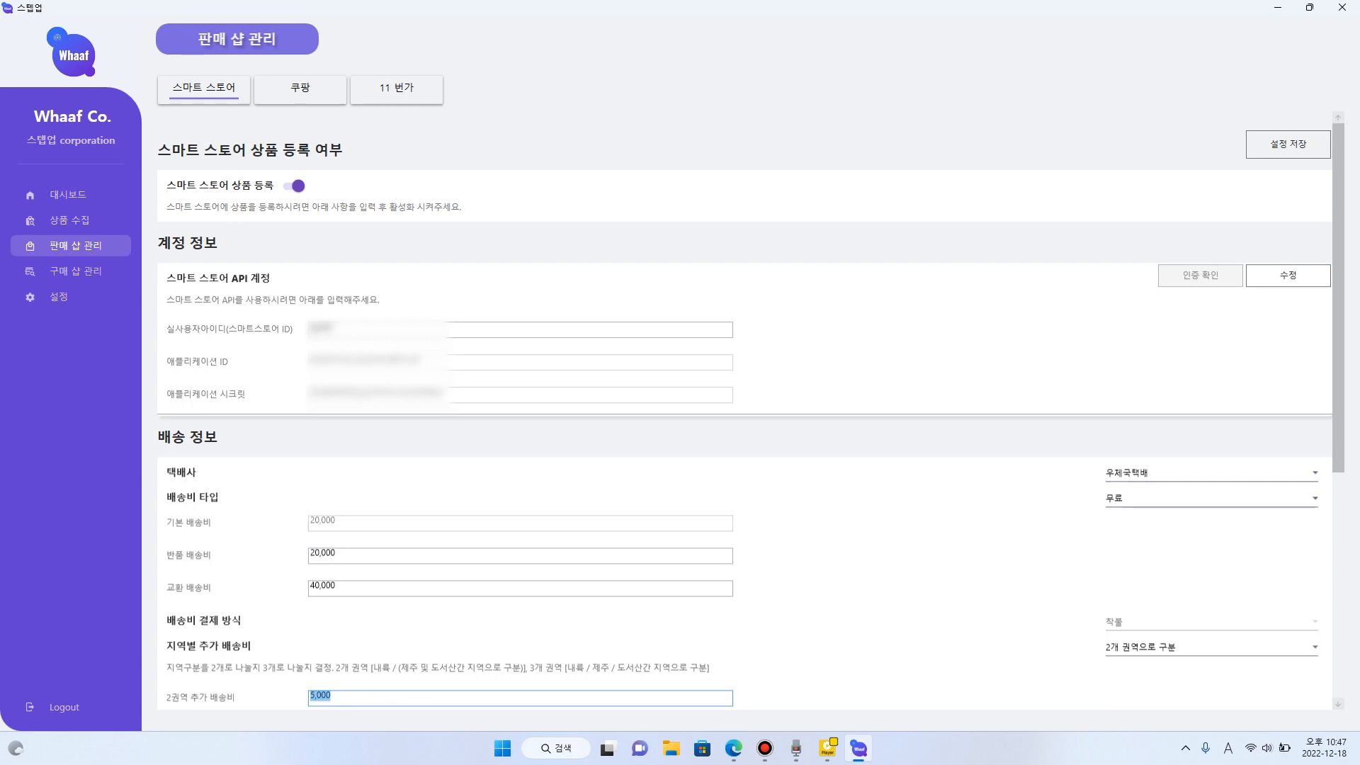
scroll(744, 410, "down", 5)
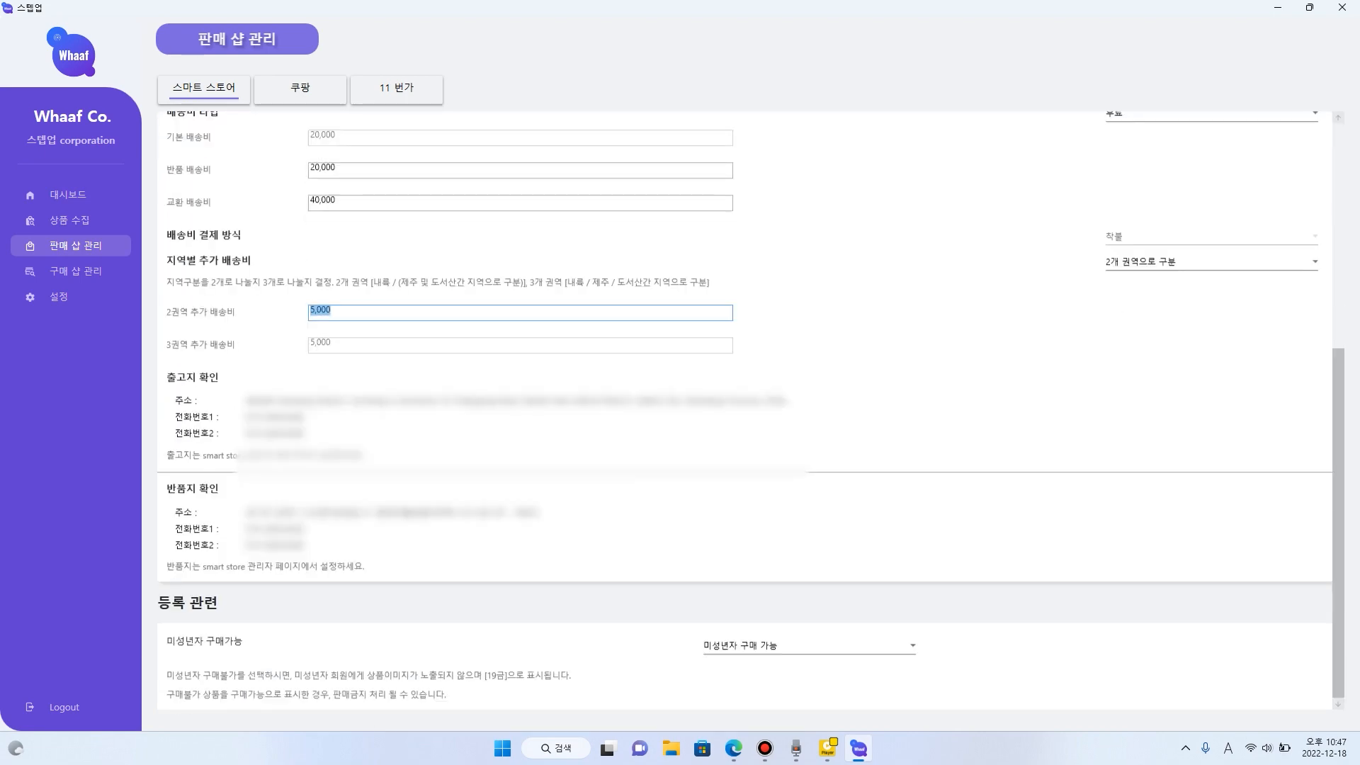
- Review Coupang's sales shop settings, covering its API account, shipping and return fees, addresses and minor-purchase option
left_click(75, 272)
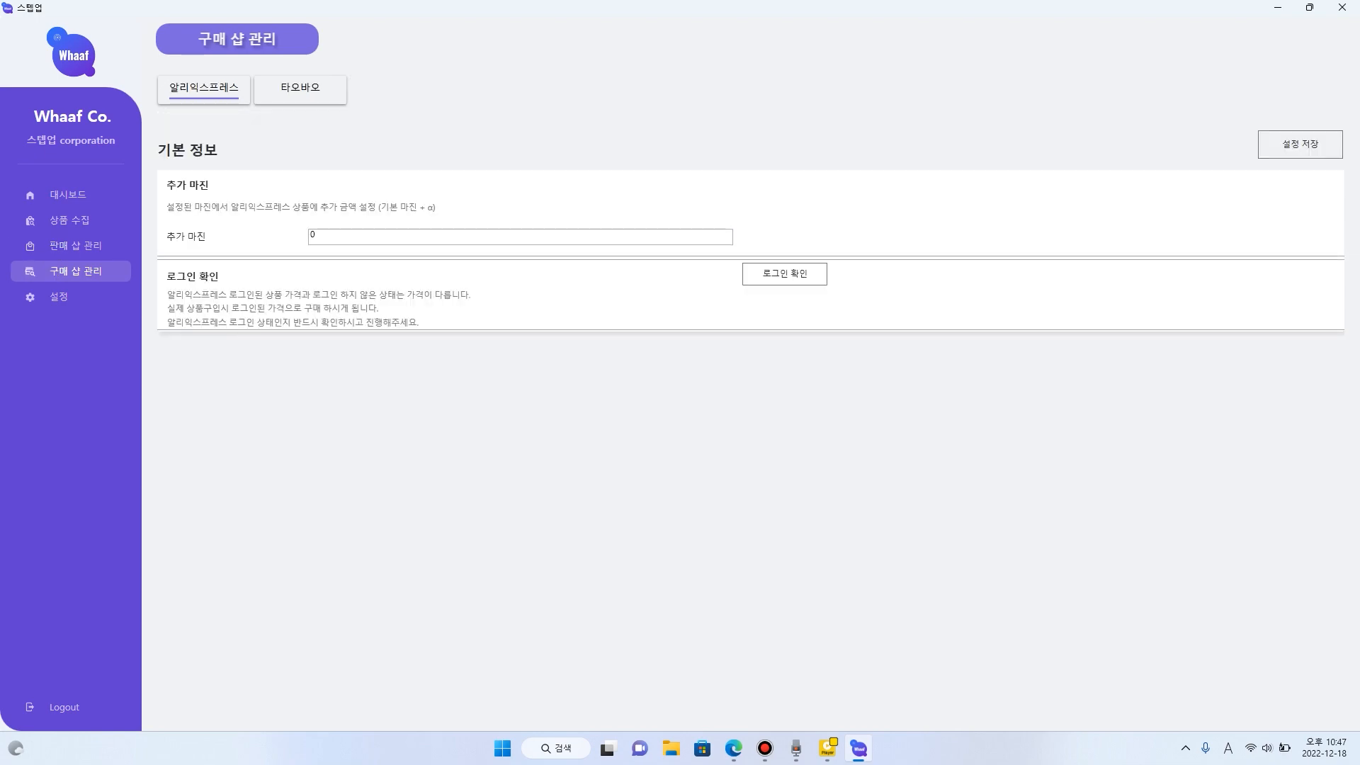
left_click(75, 246)
left_click(300, 89)
scroll(744, 411, "down", 5)
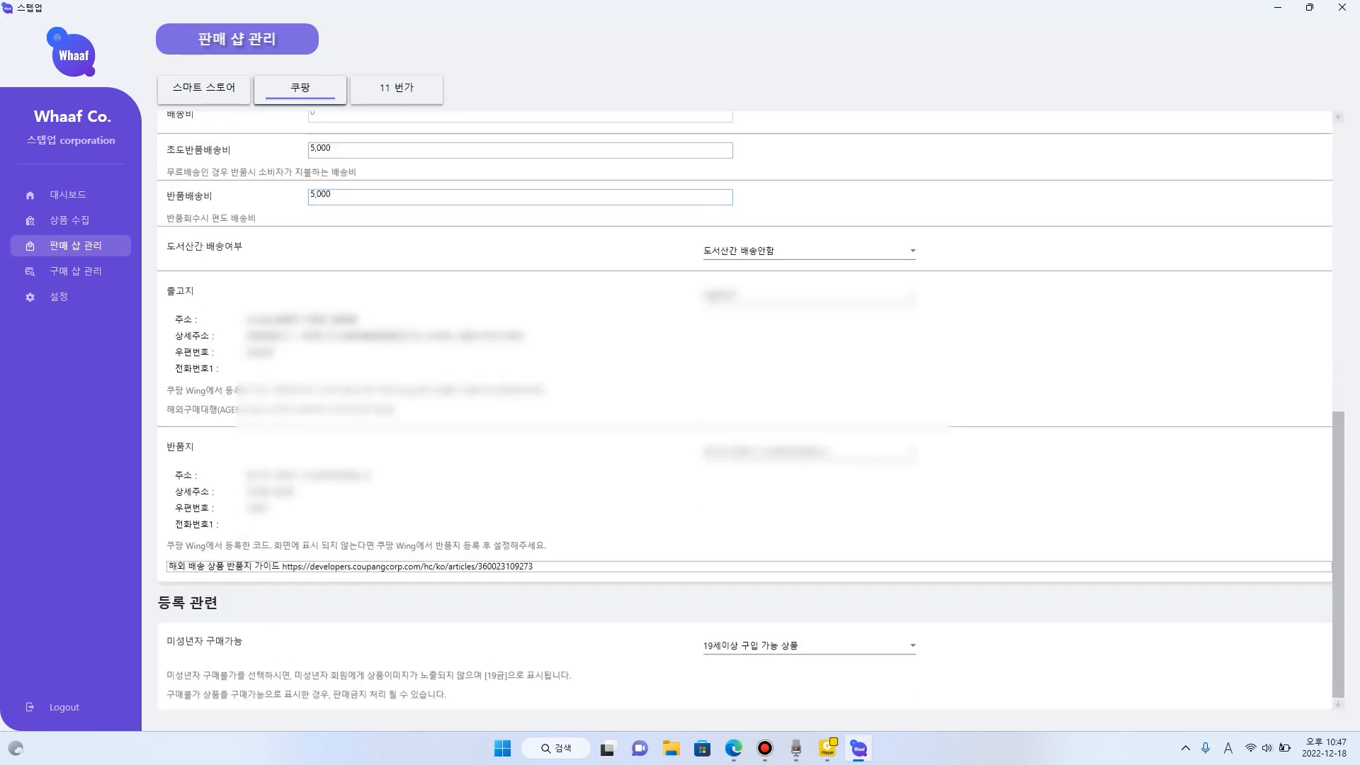
scroll(744, 411, "up", 3)
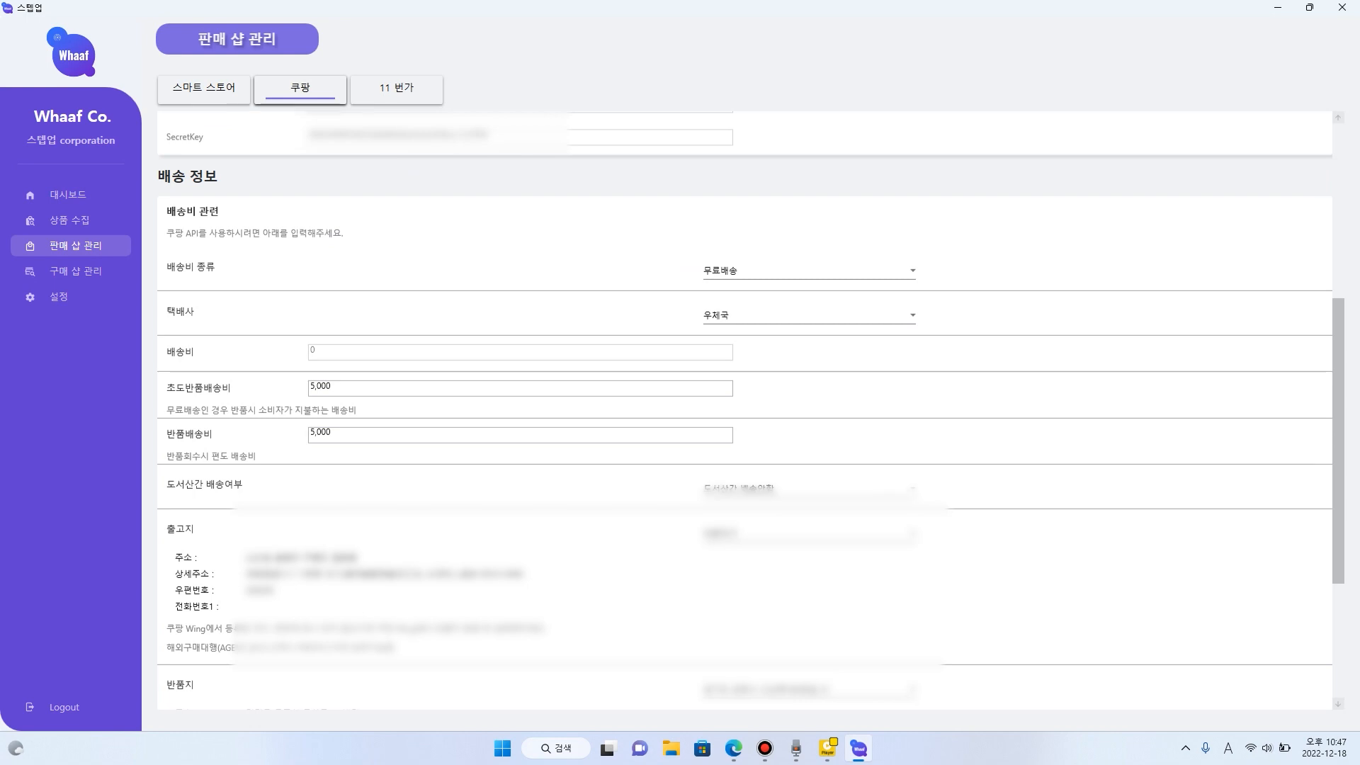
scroll(744, 411, "down", 2)
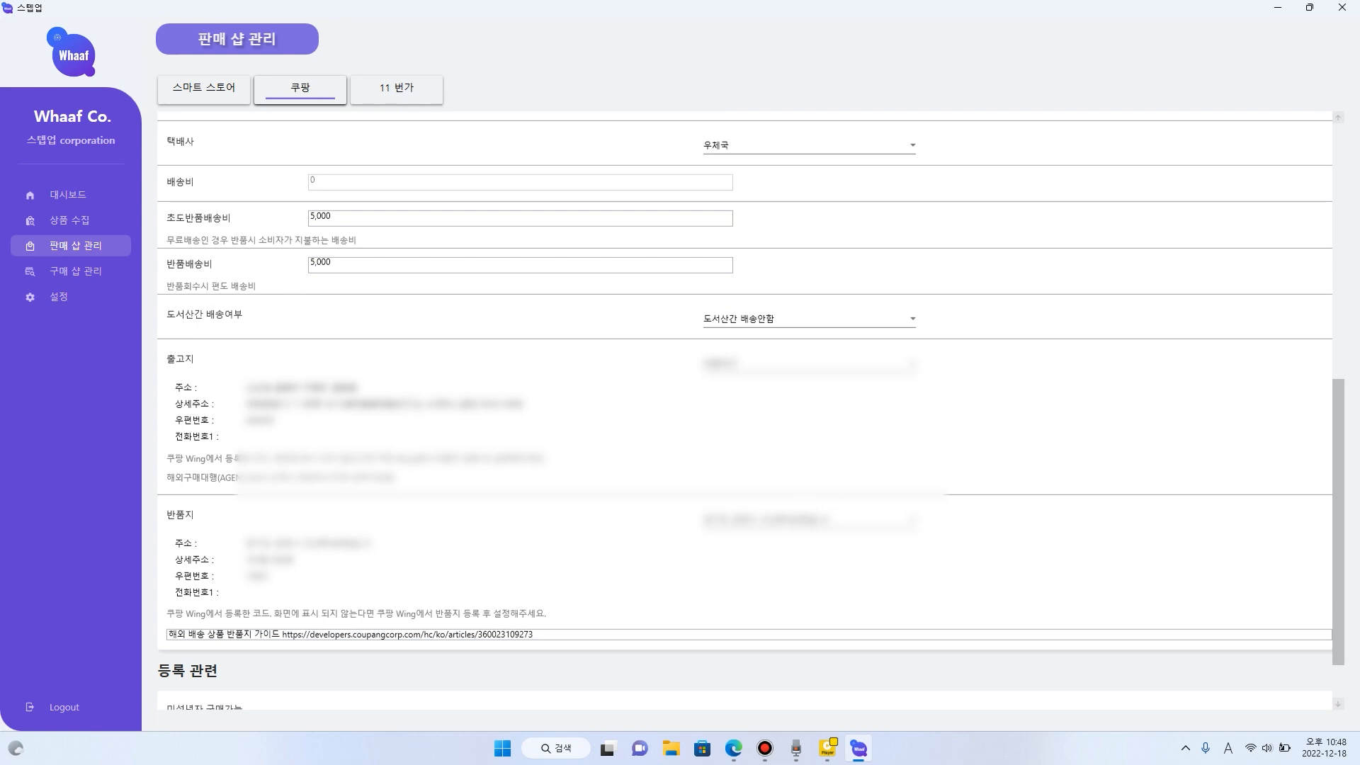
scroll(751, 414, "up", 1)
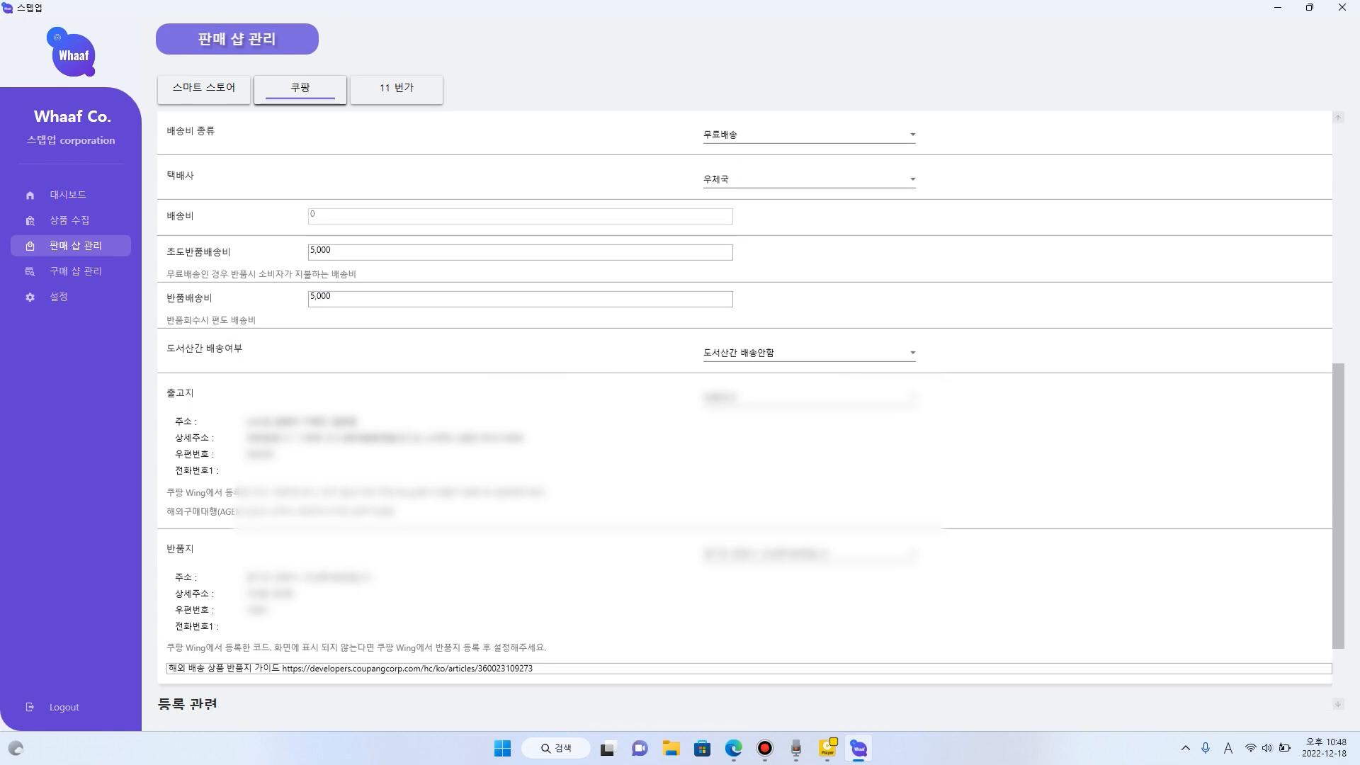
scroll(744, 411, "up", 15)
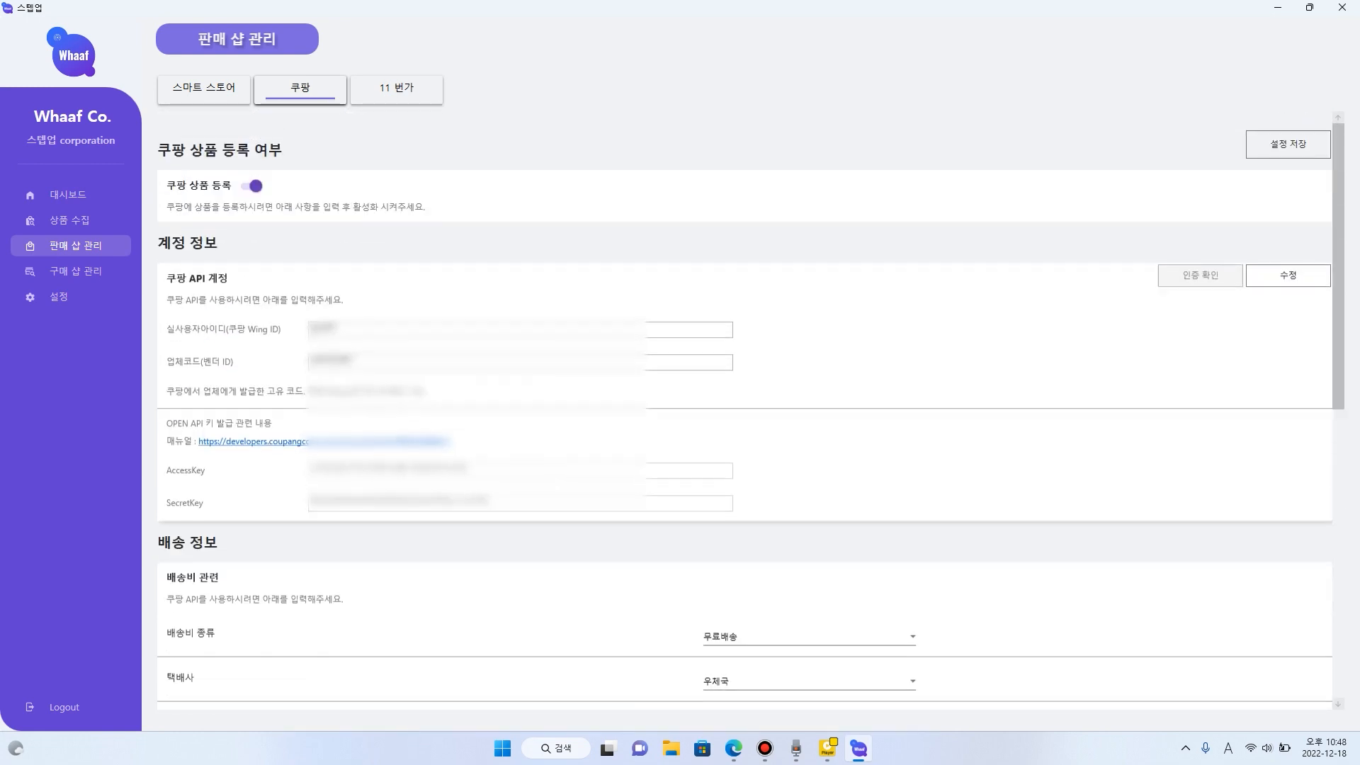
- Review the 11번가 sales shop settings, covering its API account, courier, delivery area, shipping fees and addresses
left_click(396, 88)
scroll(743, 411, "down", 10)
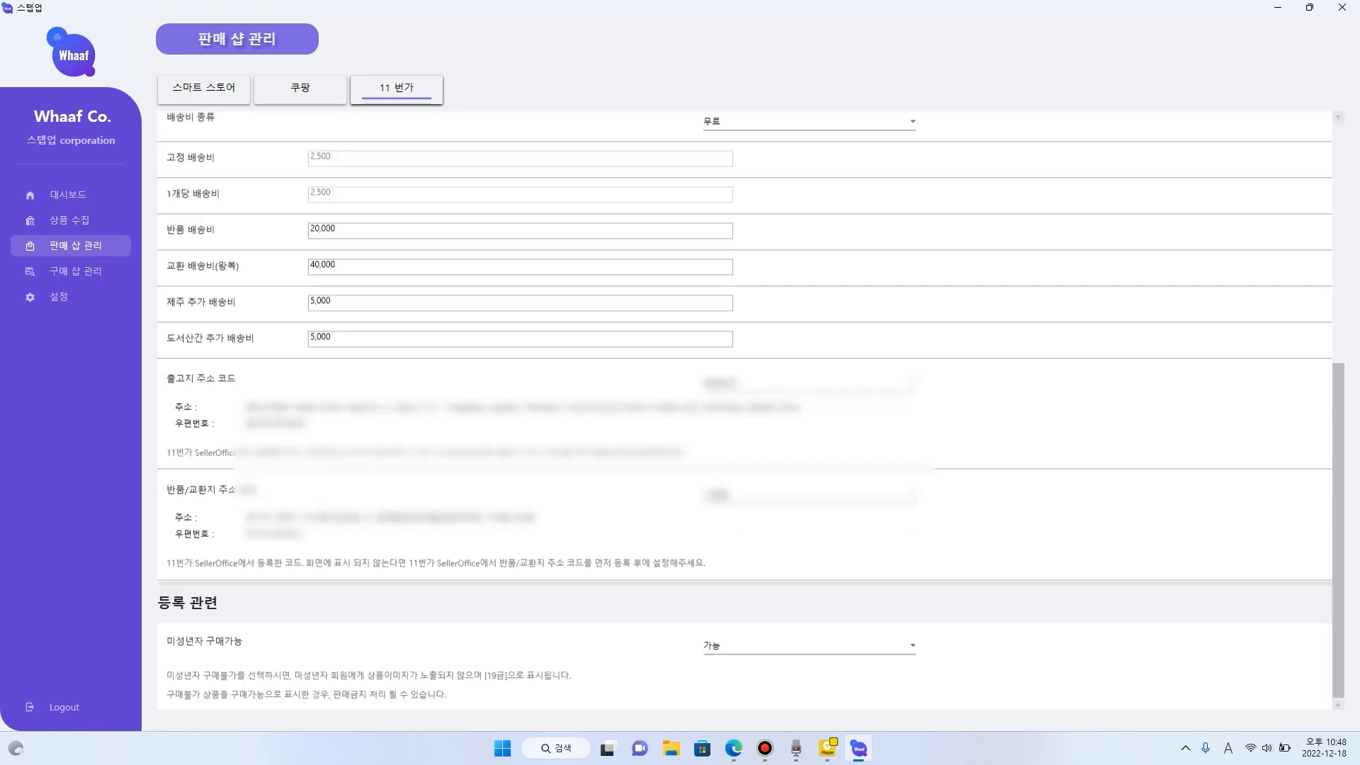
scroll(744, 410, "up", 12)
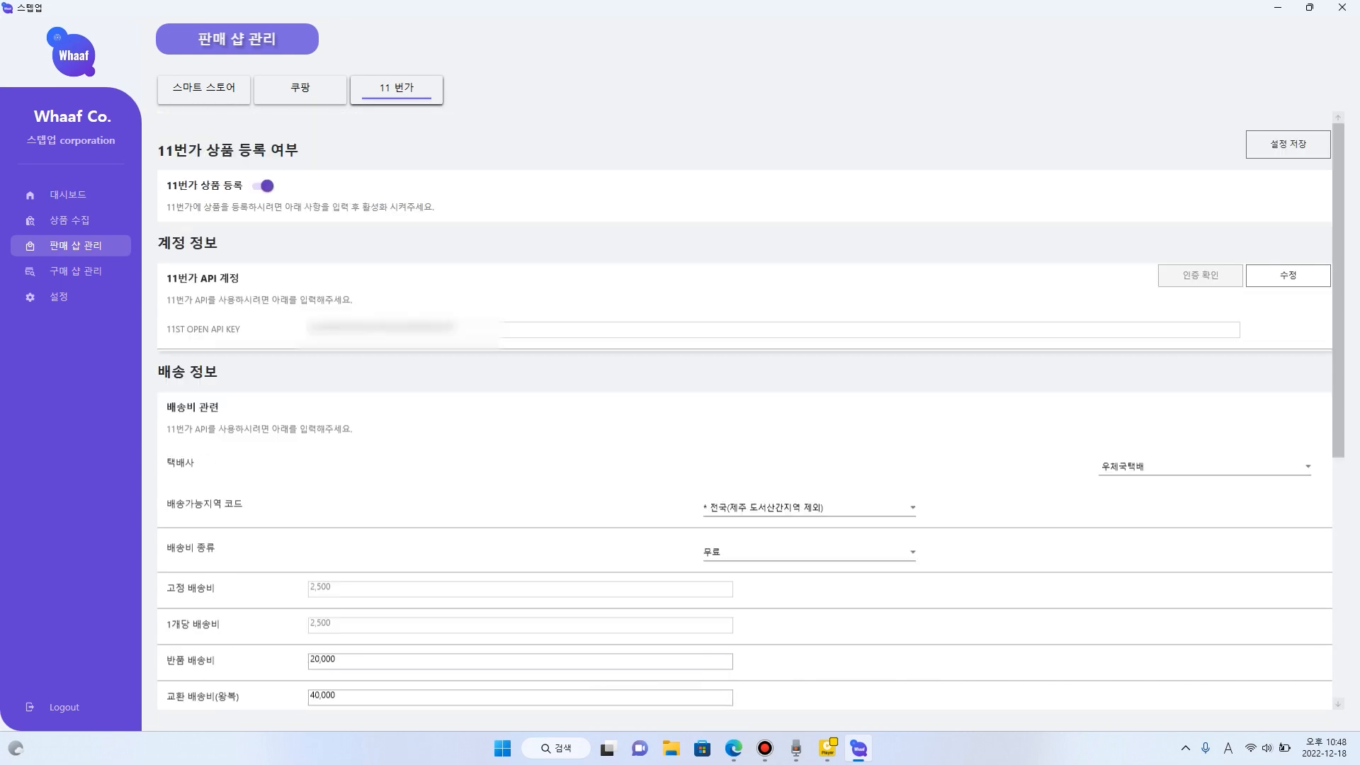
scroll(744, 410, "down", 4)
scroll(744, 411, "down", 3)
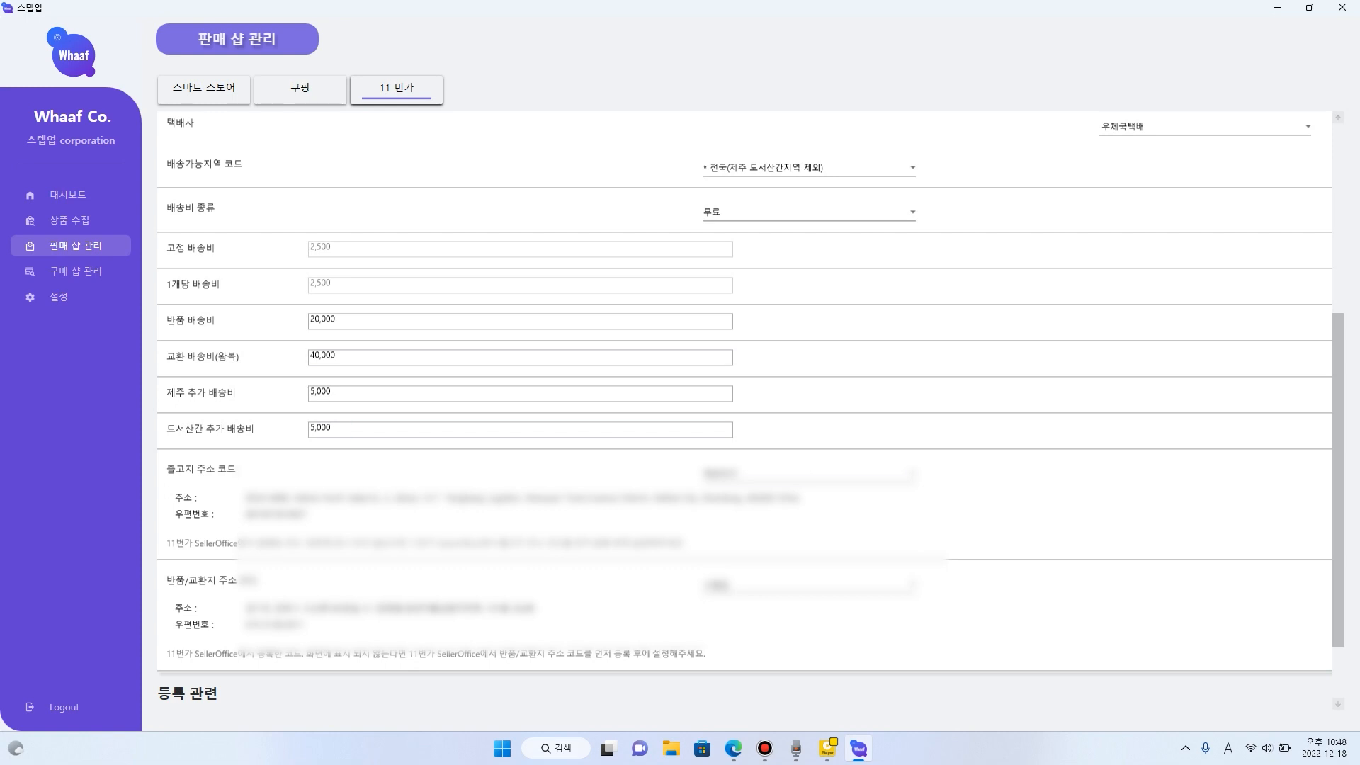
scroll(744, 411, "down", 1)
scroll(744, 411, "up", 3)
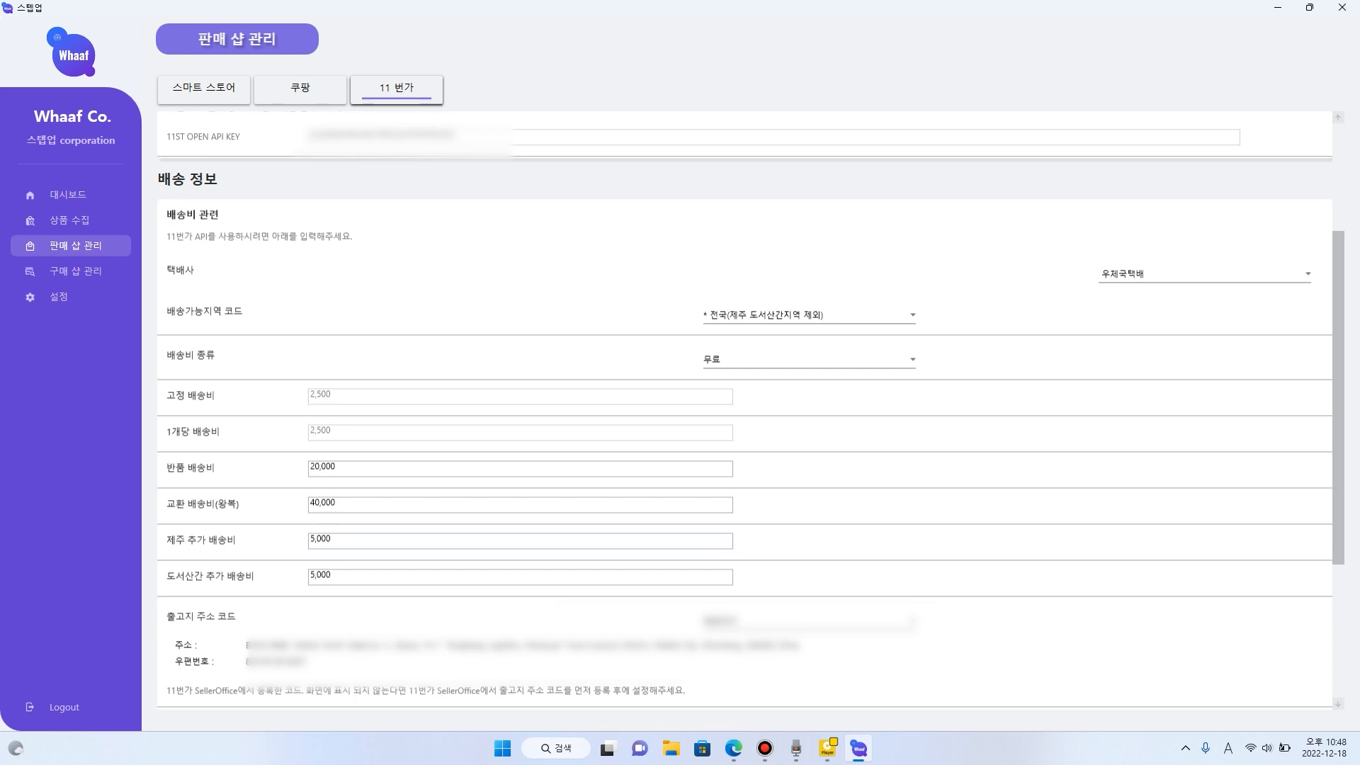
scroll(743, 411, "up", 3)
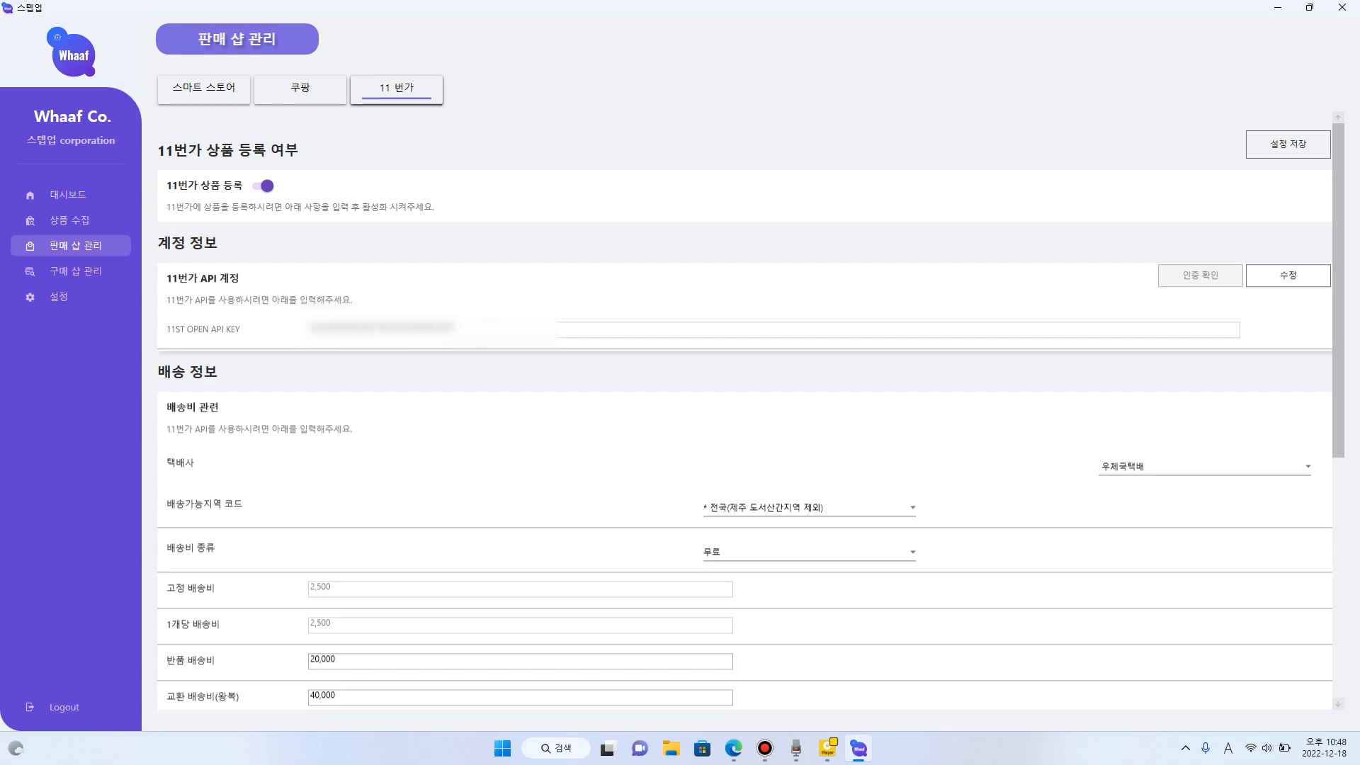
- Compare the markets listed in the upload results with the product registration switches of 11번가, Coupang and Smart Store
left_click(69, 221)
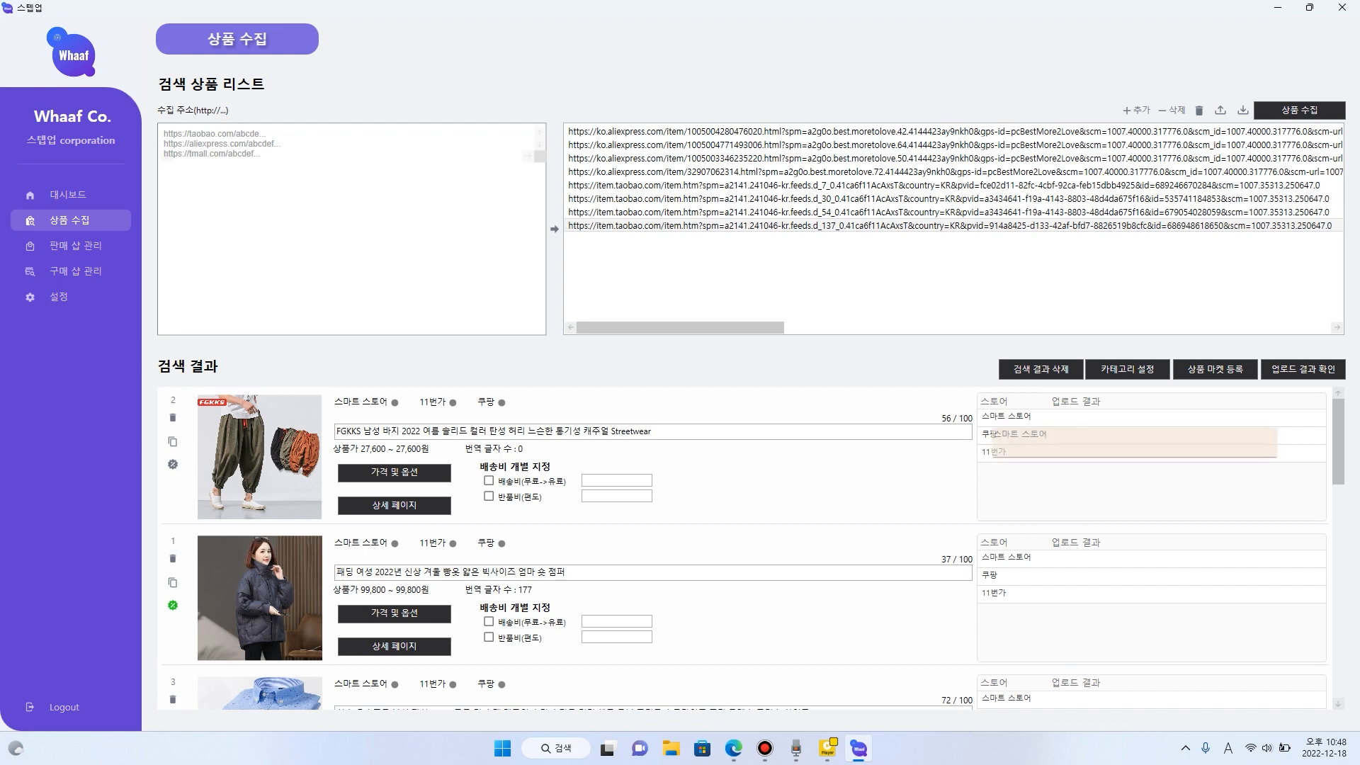
left_click(75, 246)
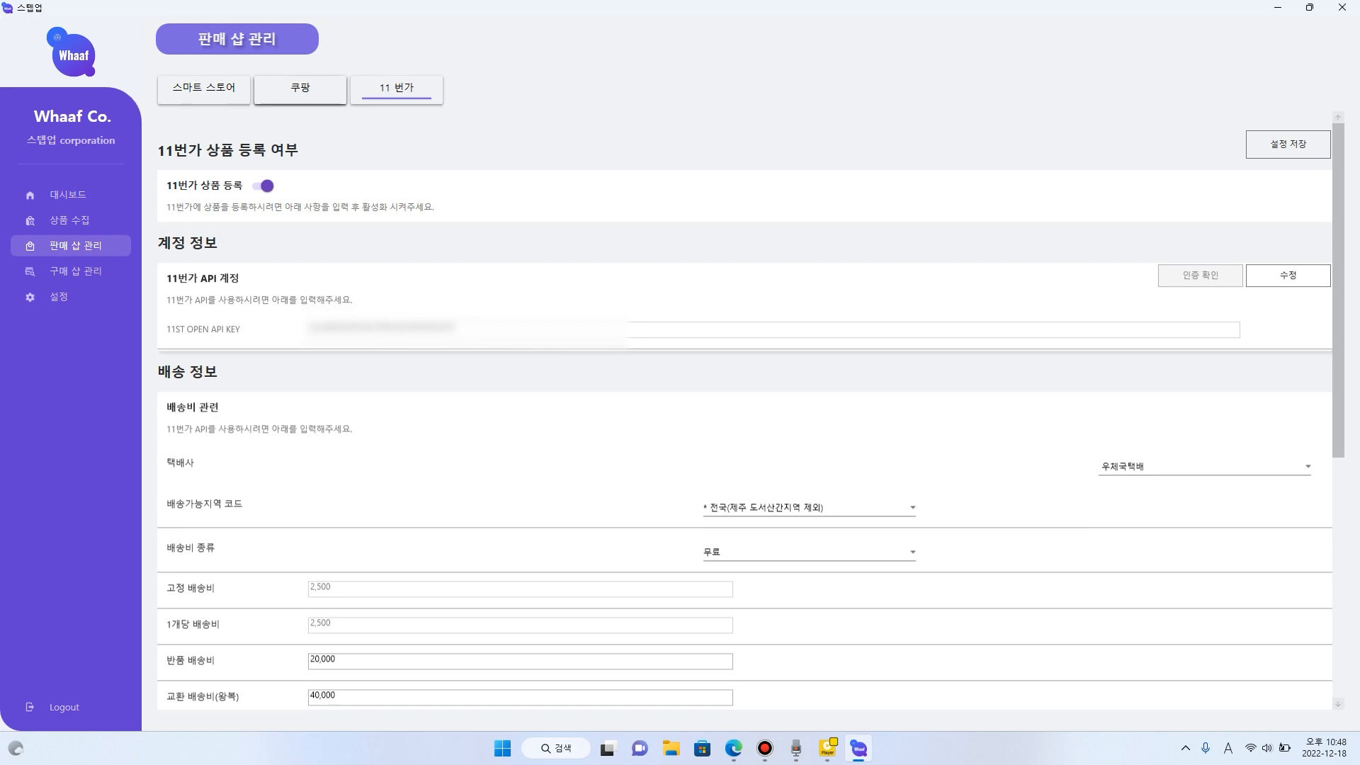
left_click(300, 89)
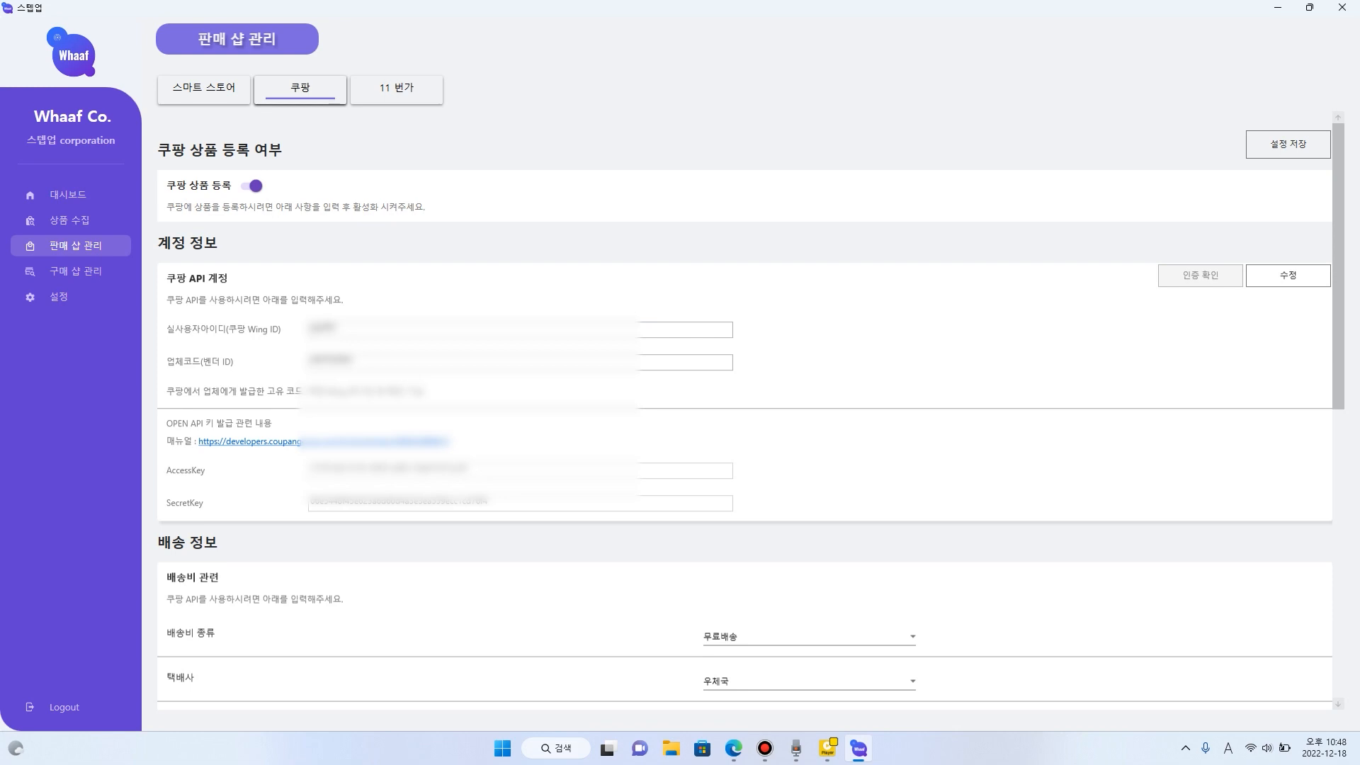
left_click(204, 89)
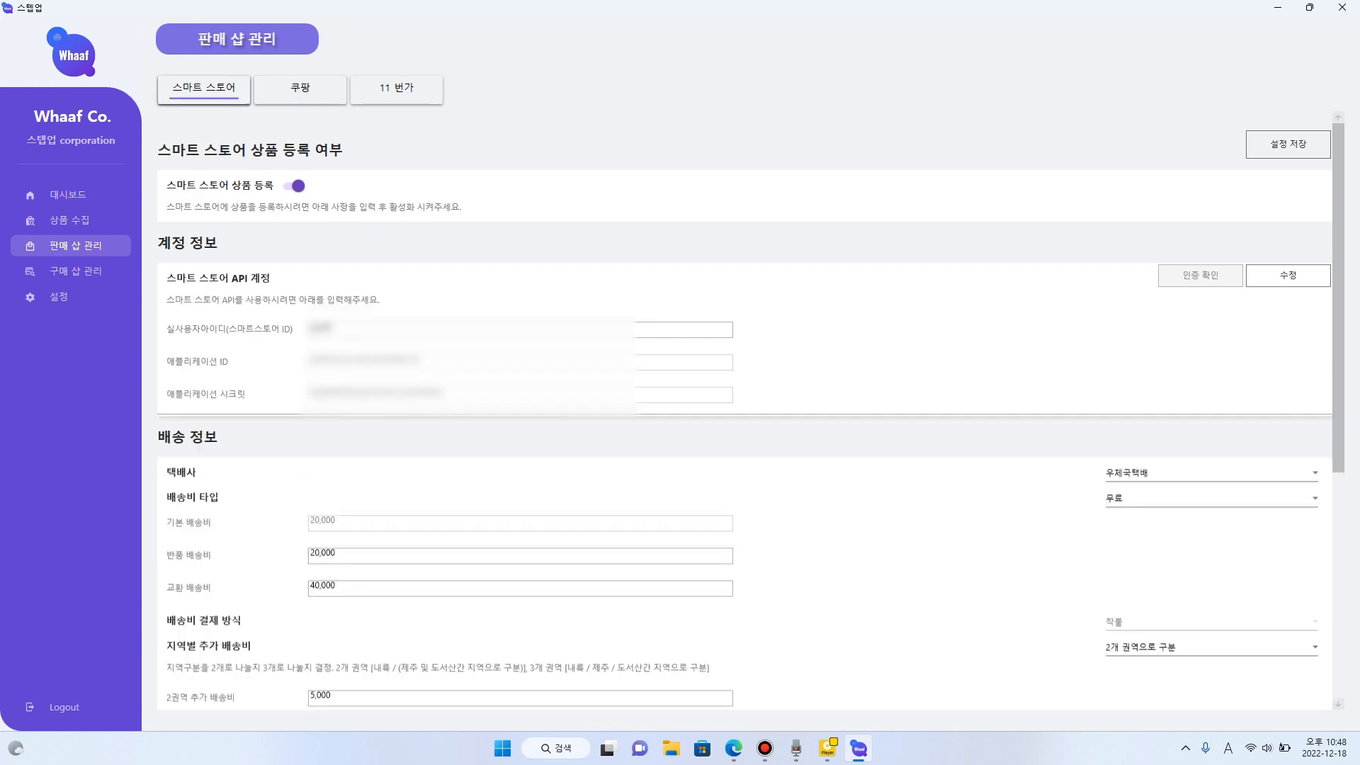
- Return to the product collection page and try to register the collected products on the markets
left_click(69, 221)
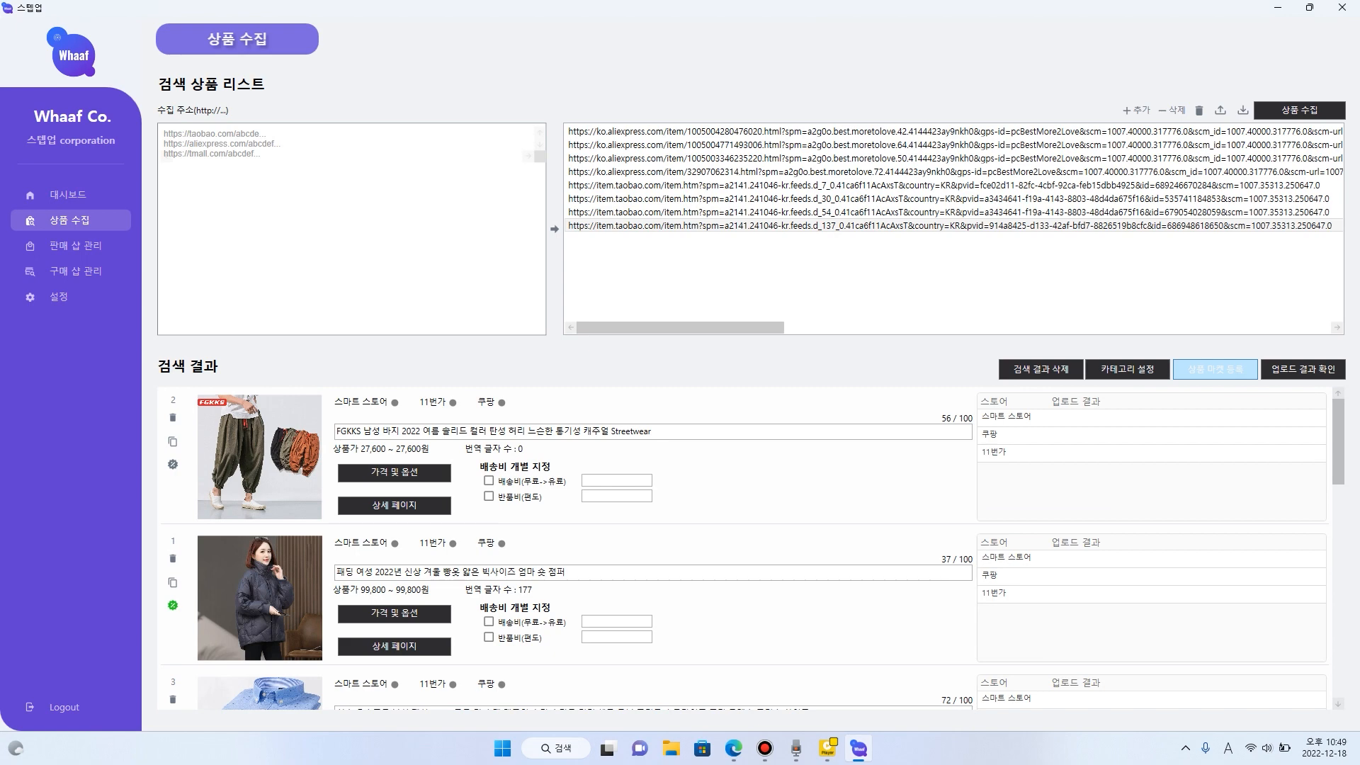
left_click(1215, 369)
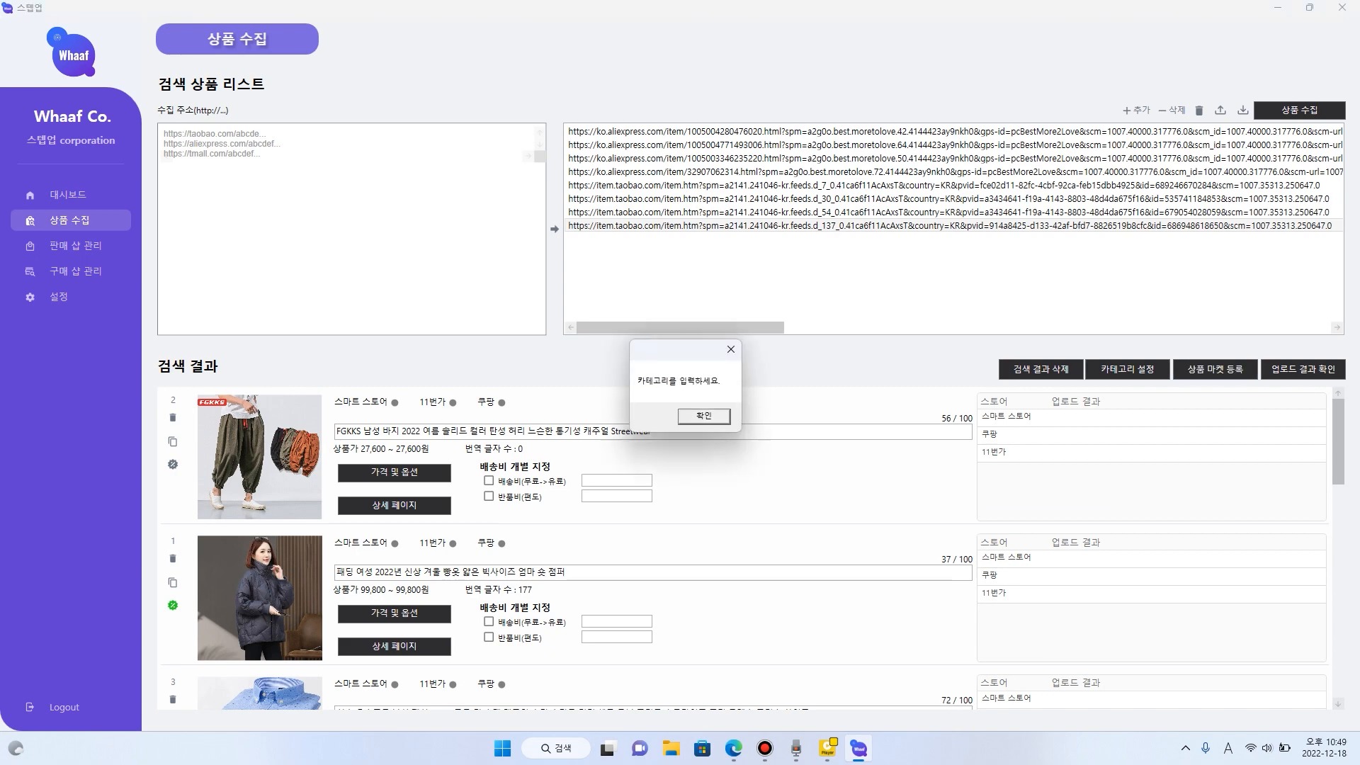
left_click(705, 416)
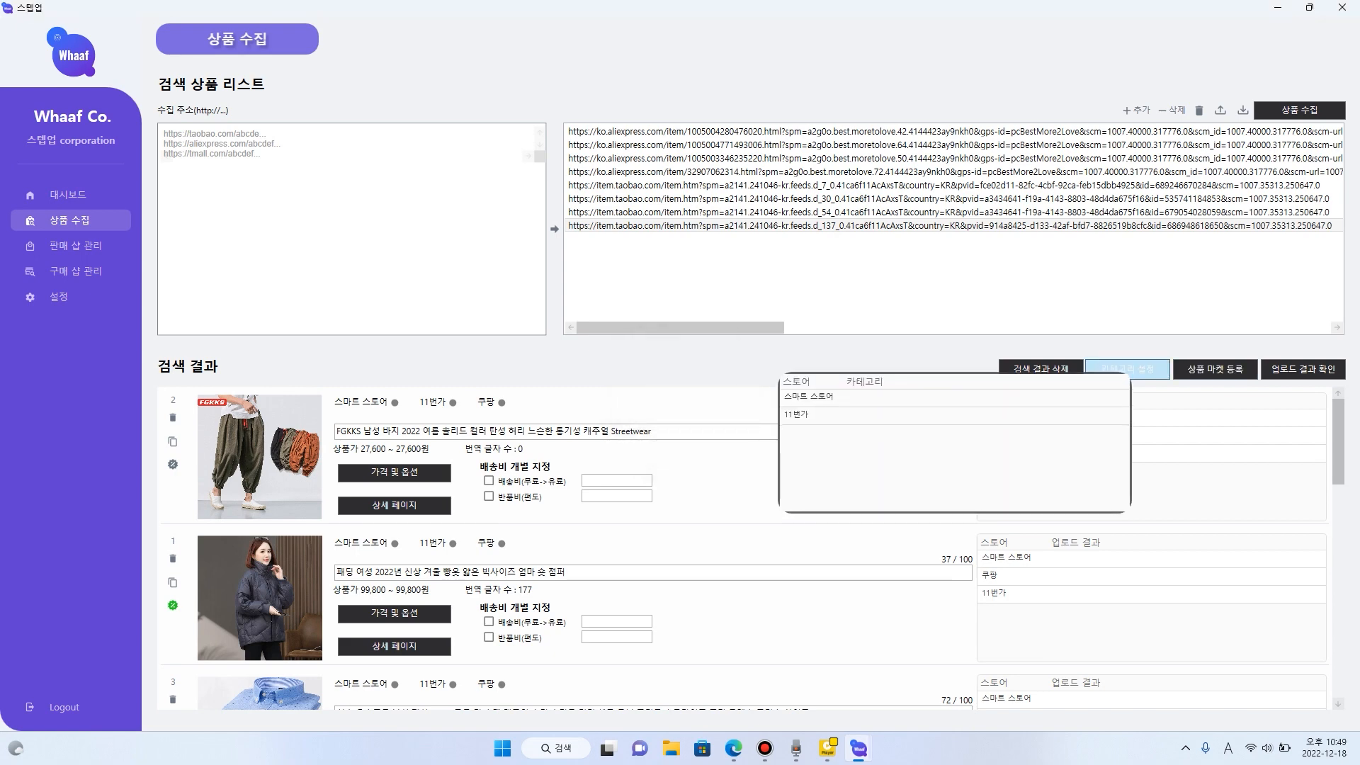
- Open the category settings, search Smart Store categories for "바지", and choose 생활/건강 > 수납/정리용품 > 옷걸이 > 바지걸이
left_click(1127, 370)
left_click_drag(708, 158, 1060, 175)
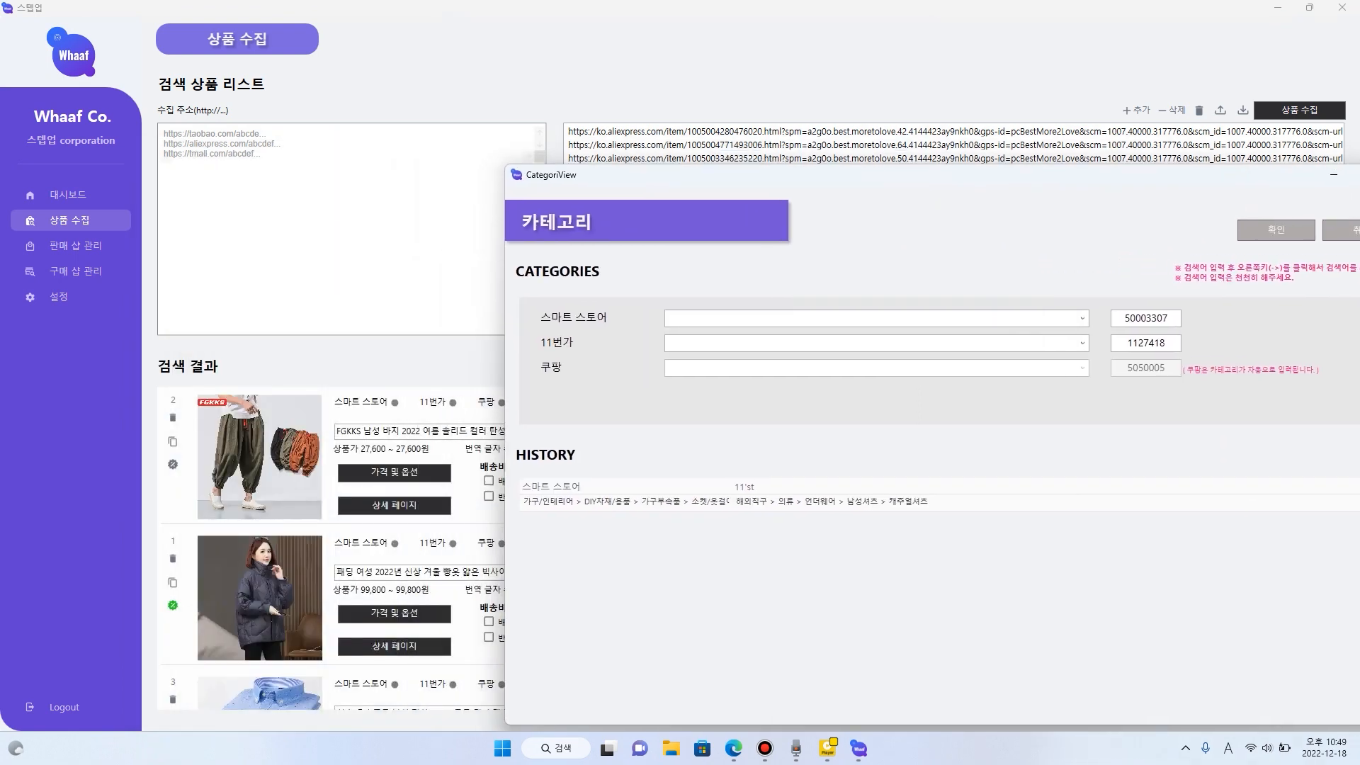
left_click_drag(1061, 175, 1021, 129)
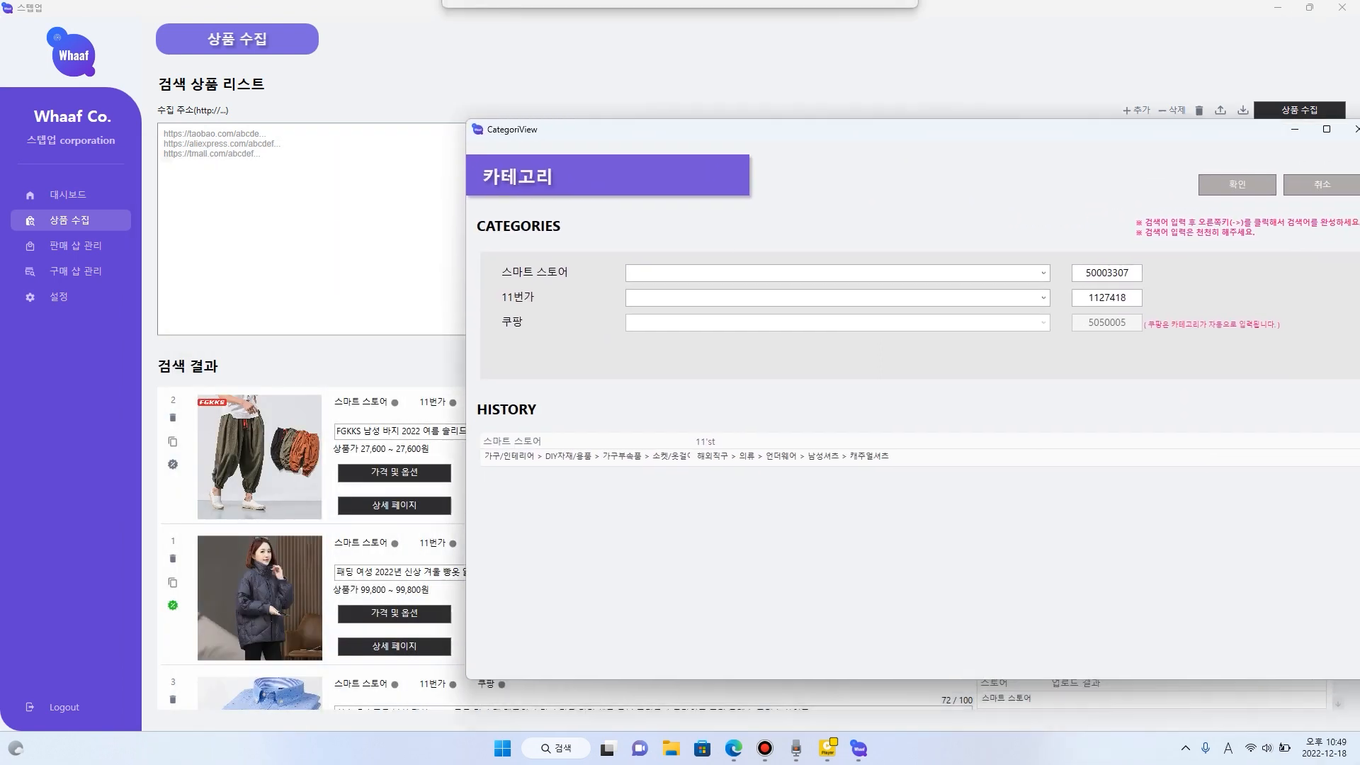
key("Hangul")
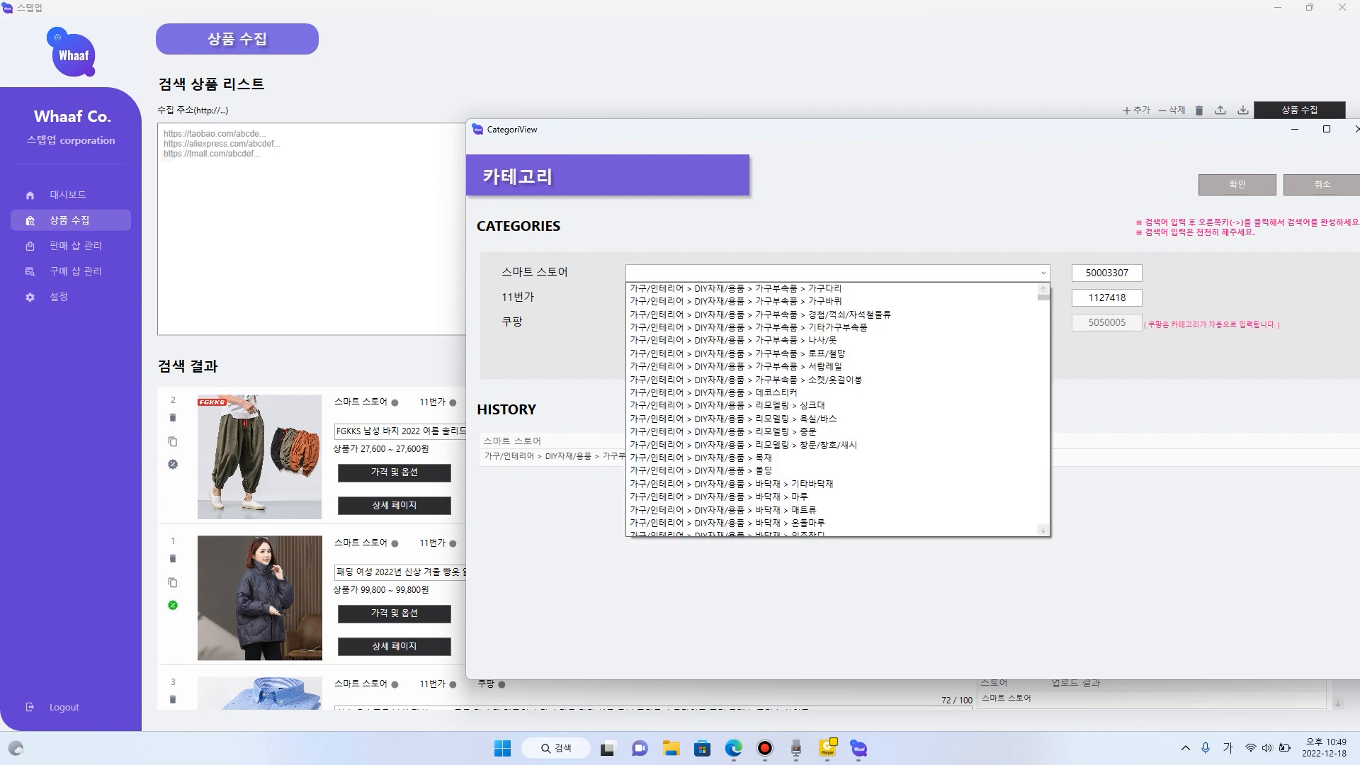
type("바지")
key("Right")
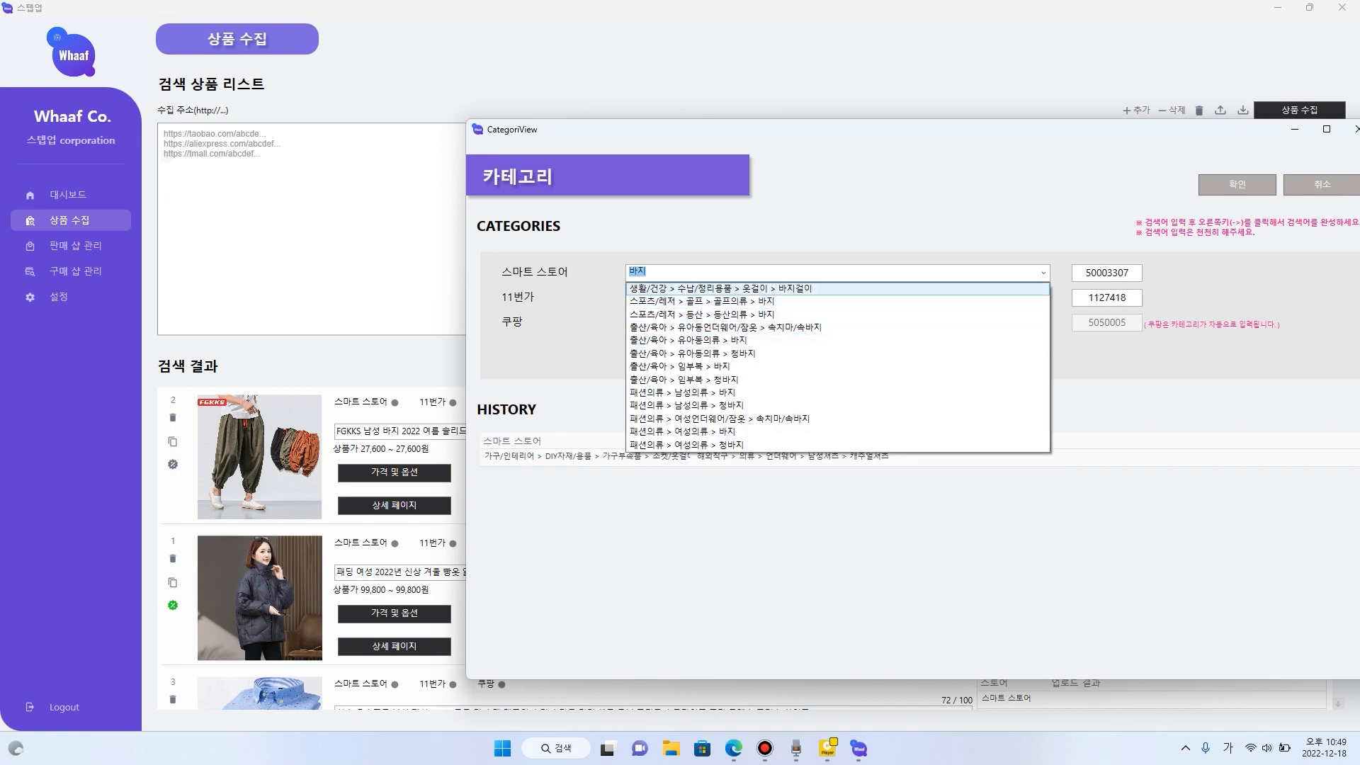
key("Return")
- Search the 11번가 categories for "바지", choose 해외직구 > 의류 > 언더웨어 > 남성 포멀 > 슈트 > 정장바지, and confirm the category settings
left_click(641, 298)
type("바지걸이")
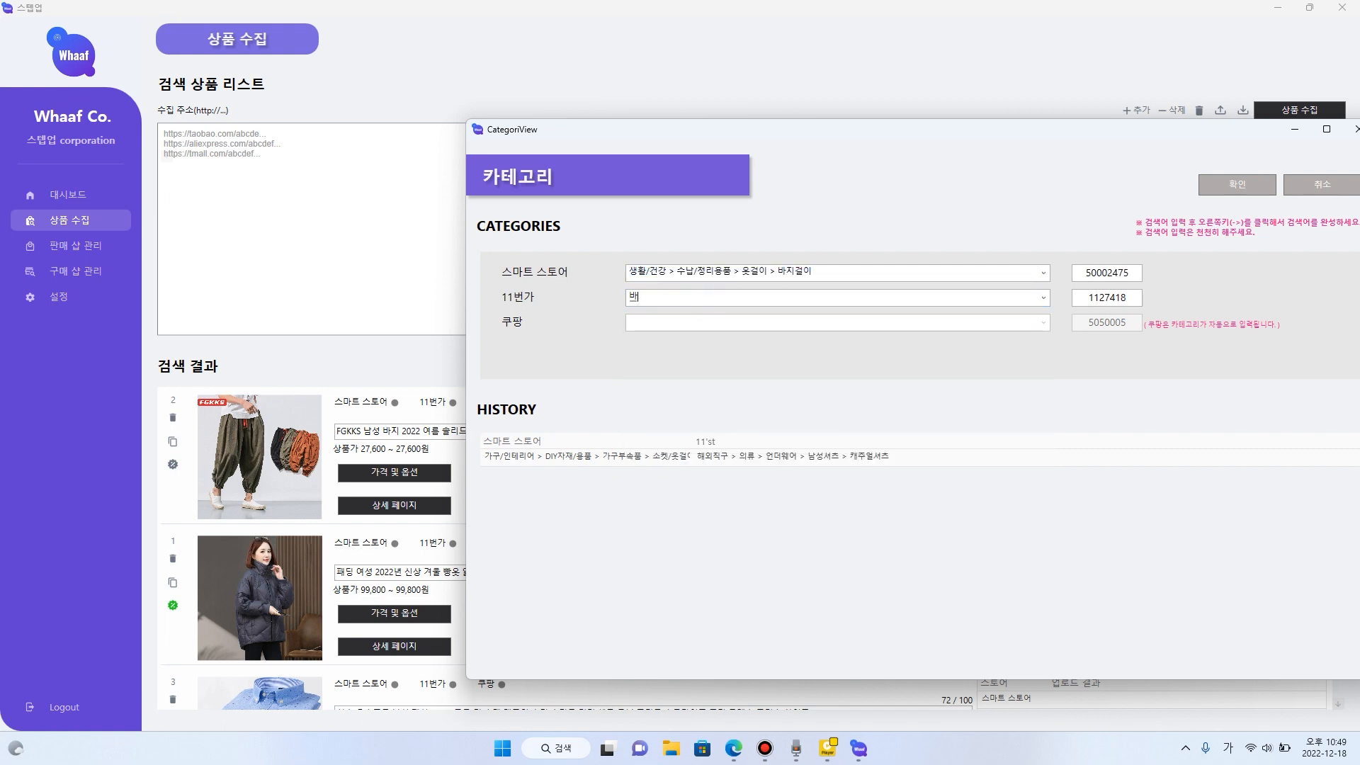
key("BackSpace")
key("BackSpace")
type("바지")
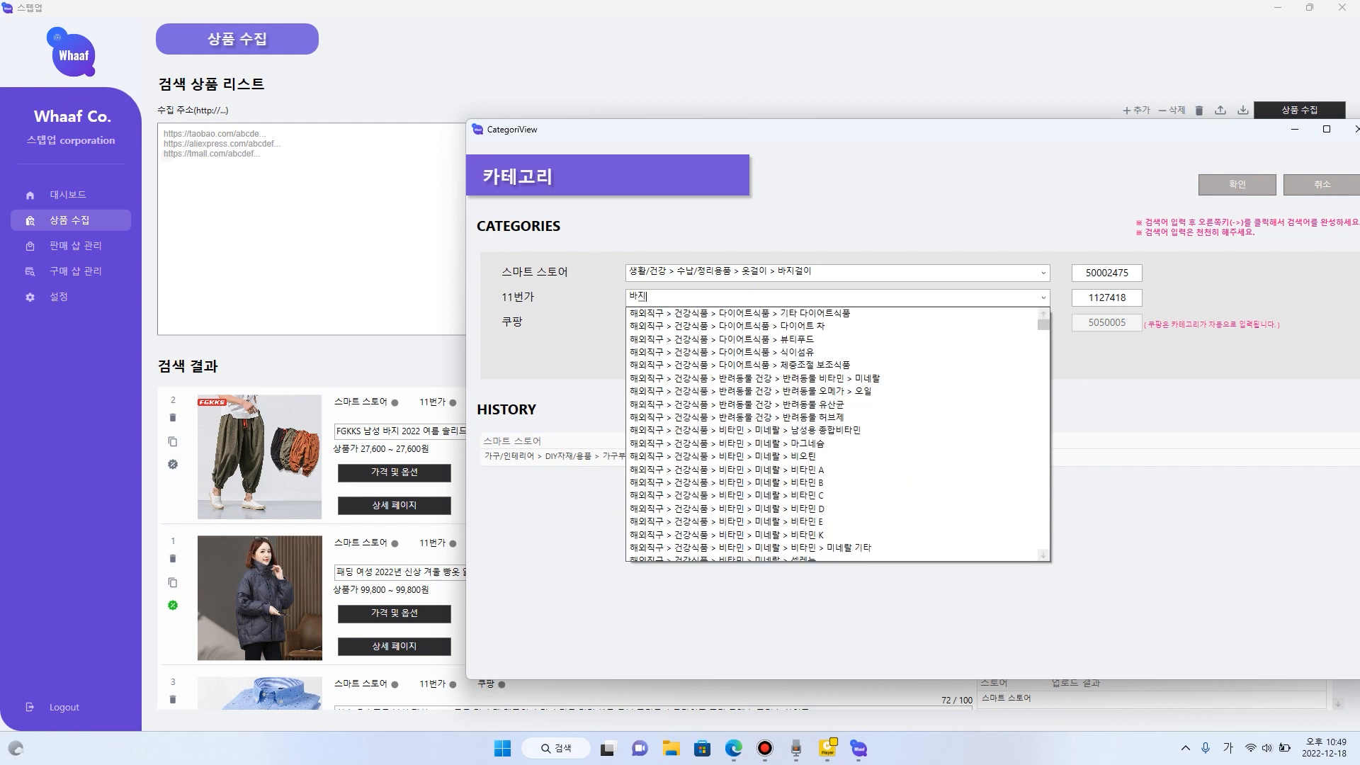
key("Down")
key("Down")
key("Down")
key("Down")
key("Down")
key("Down")
key("Down")
key("Down")
key("Down")
key("Down")
key("Down")
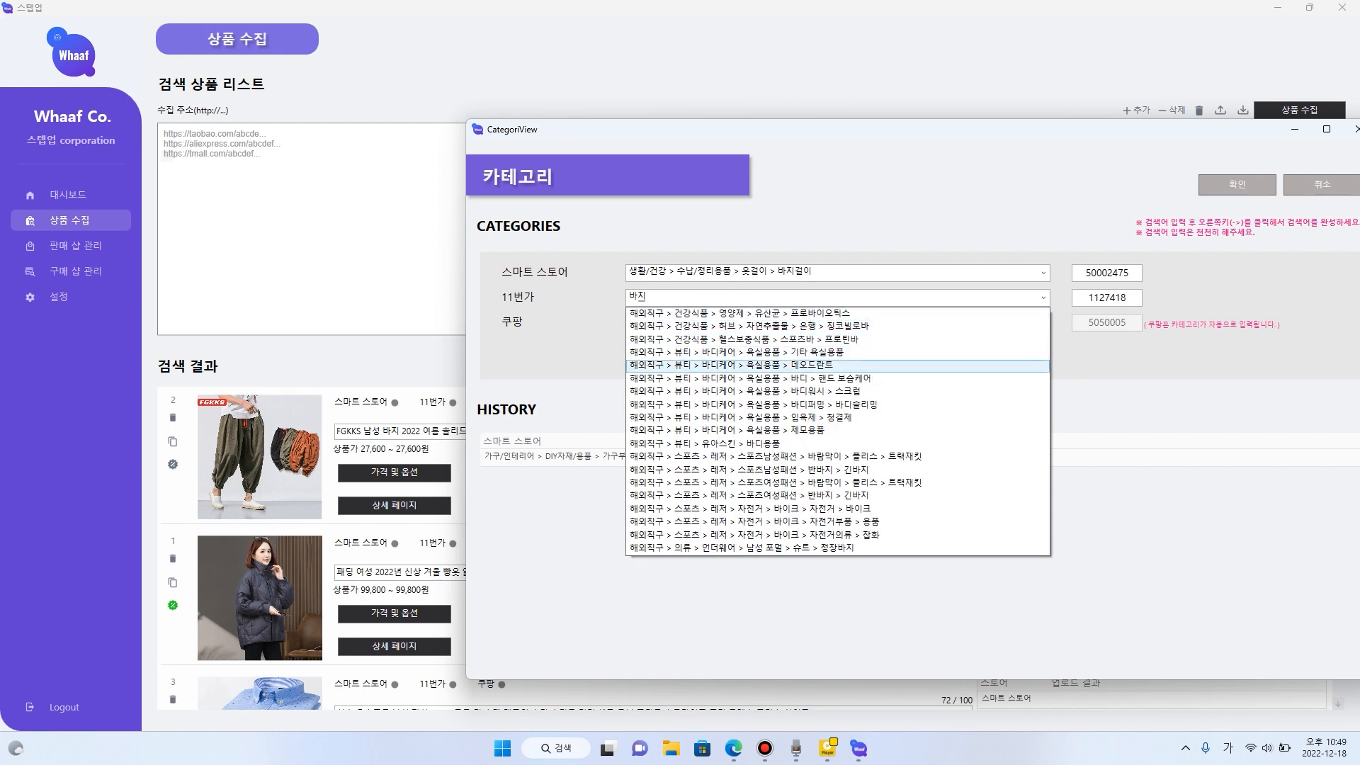
key("Down")
key("Down")
key("Down")
key("Down")
key("Down")
key("Down")
key("Down")
key("Down")
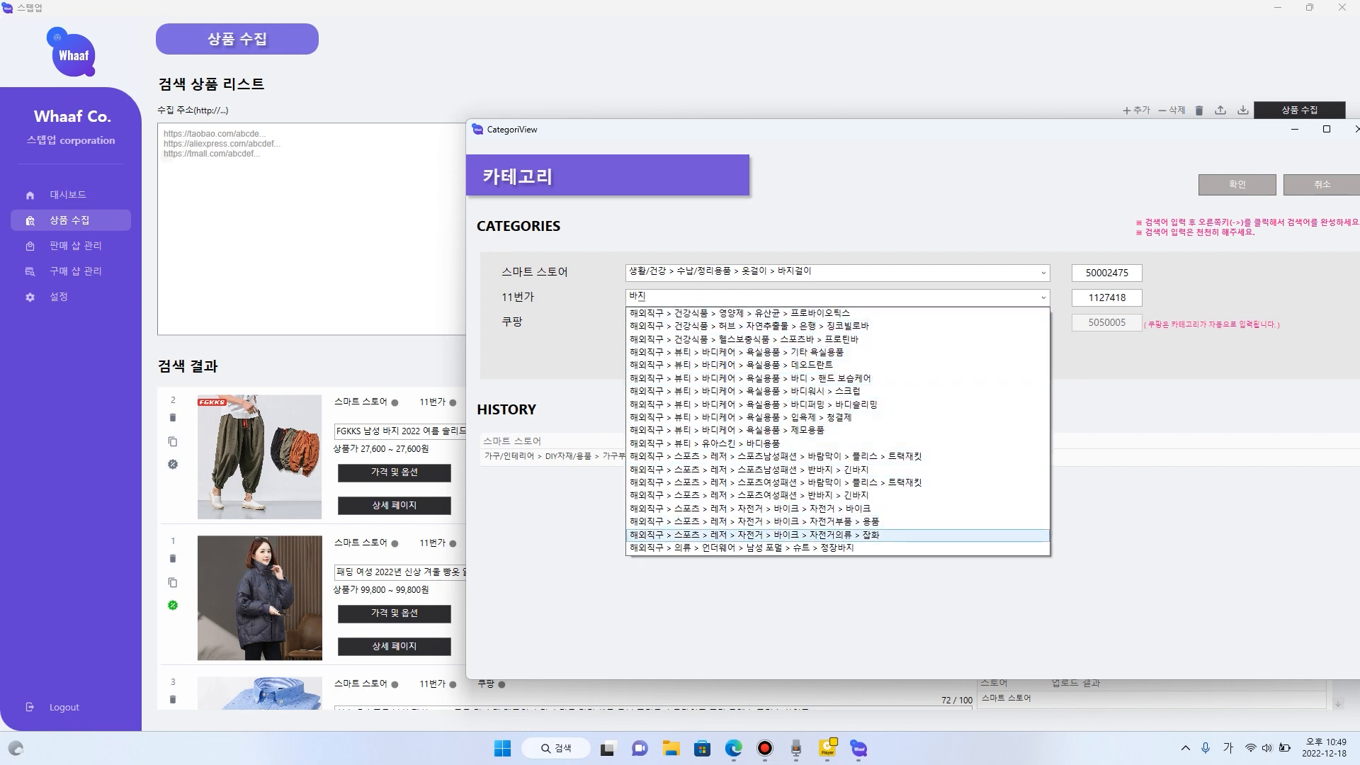
key("Return")
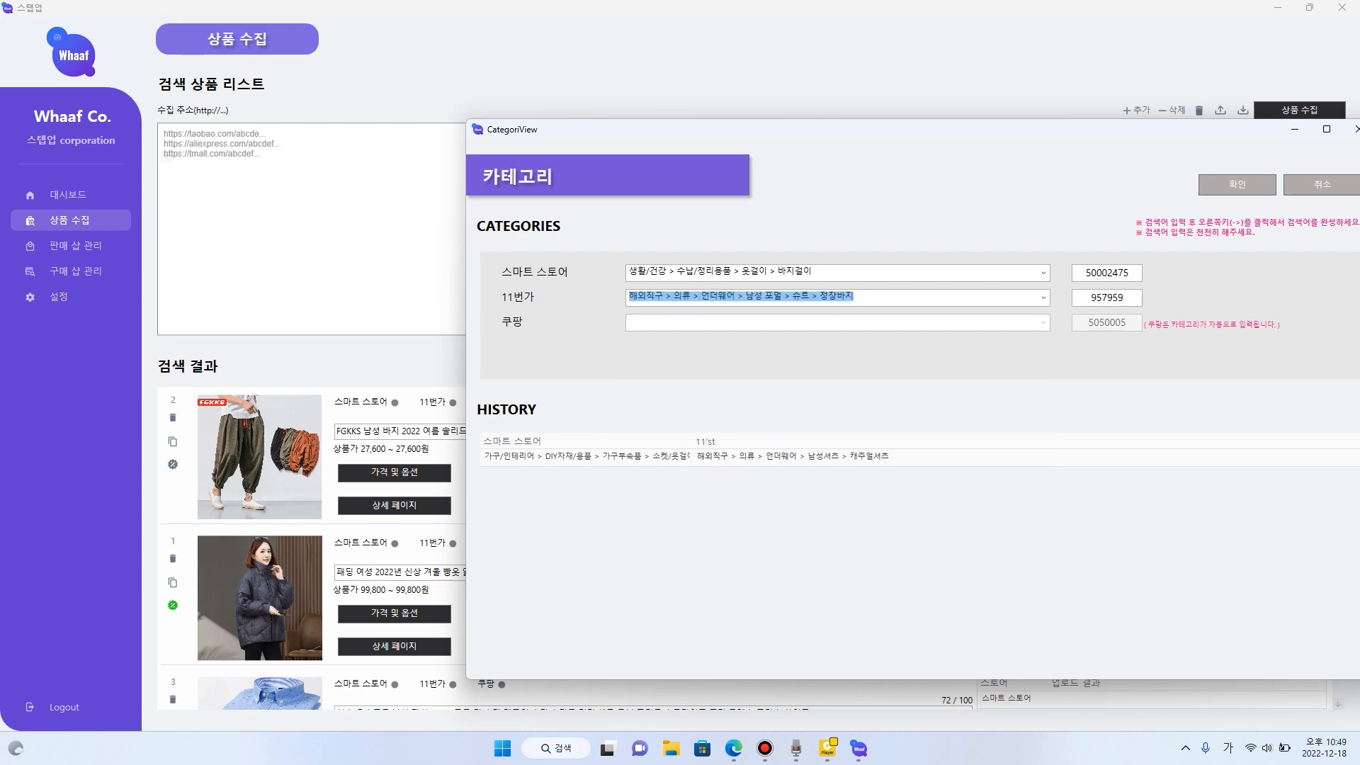
left_click_drag(921, 130, 728, 123)
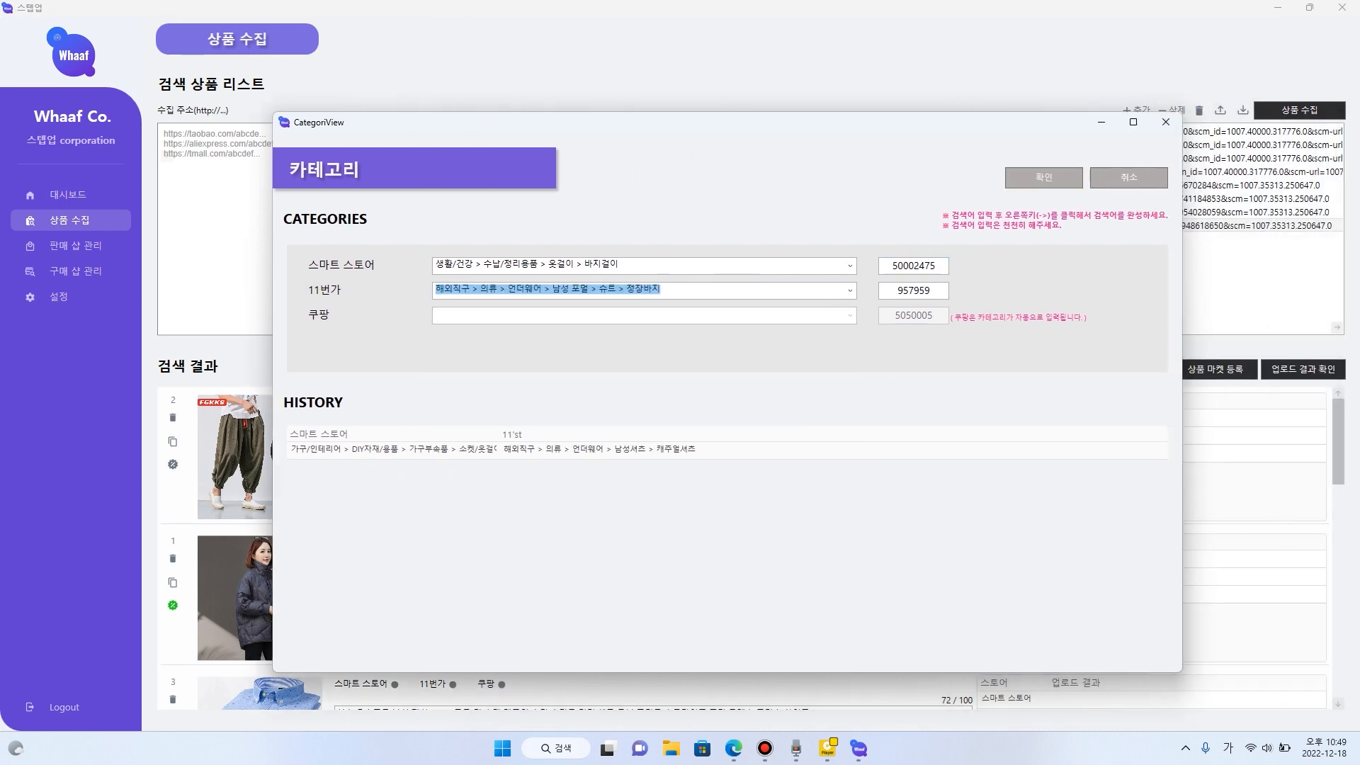
left_click(1043, 177)
- Reopen the category settings, switch between the two history entries, and apply the 바지걸이 and 정장바지 combination
left_click(1127, 369)
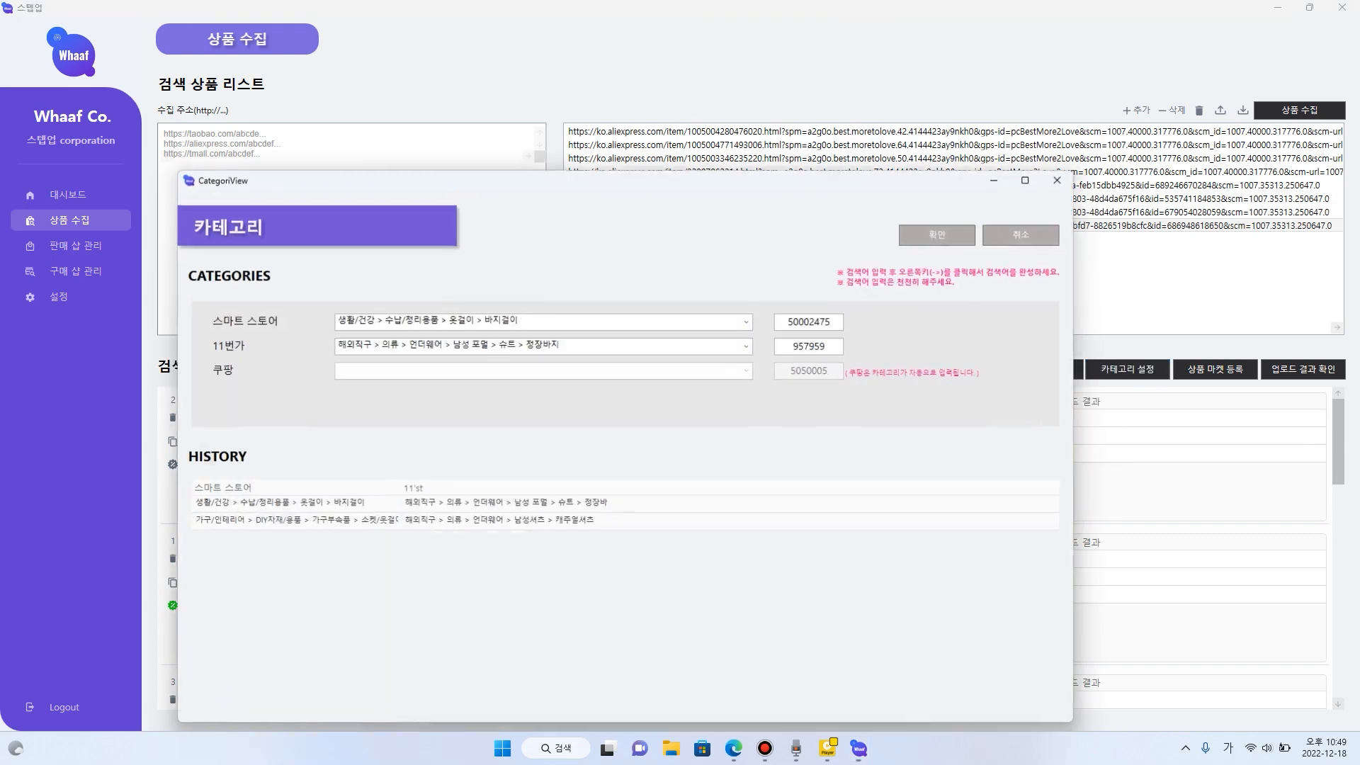
left_click(505, 504)
left_click(504, 522)
left_click(505, 503)
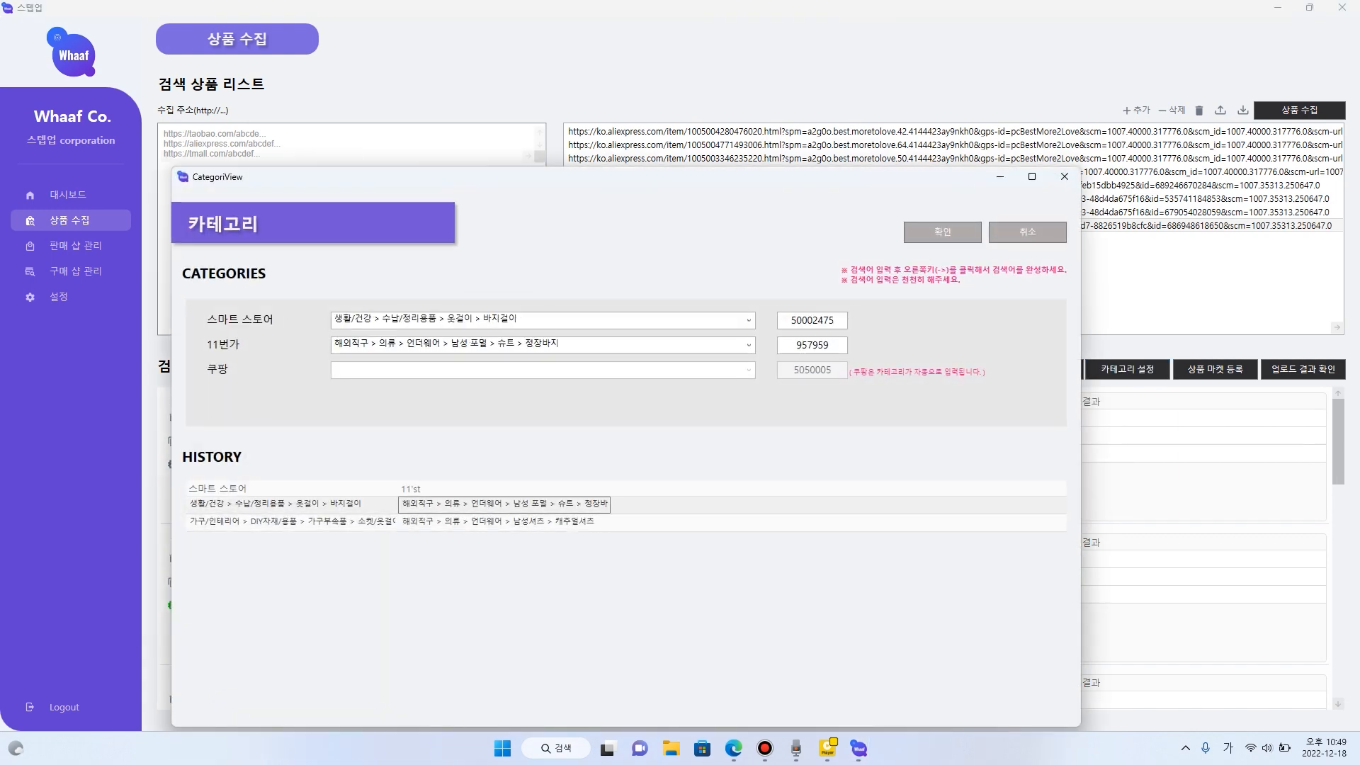
left_click(504, 522)
left_click(504, 504)
left_click(504, 522)
left_click(504, 503)
left_click(504, 521)
left_click(504, 504)
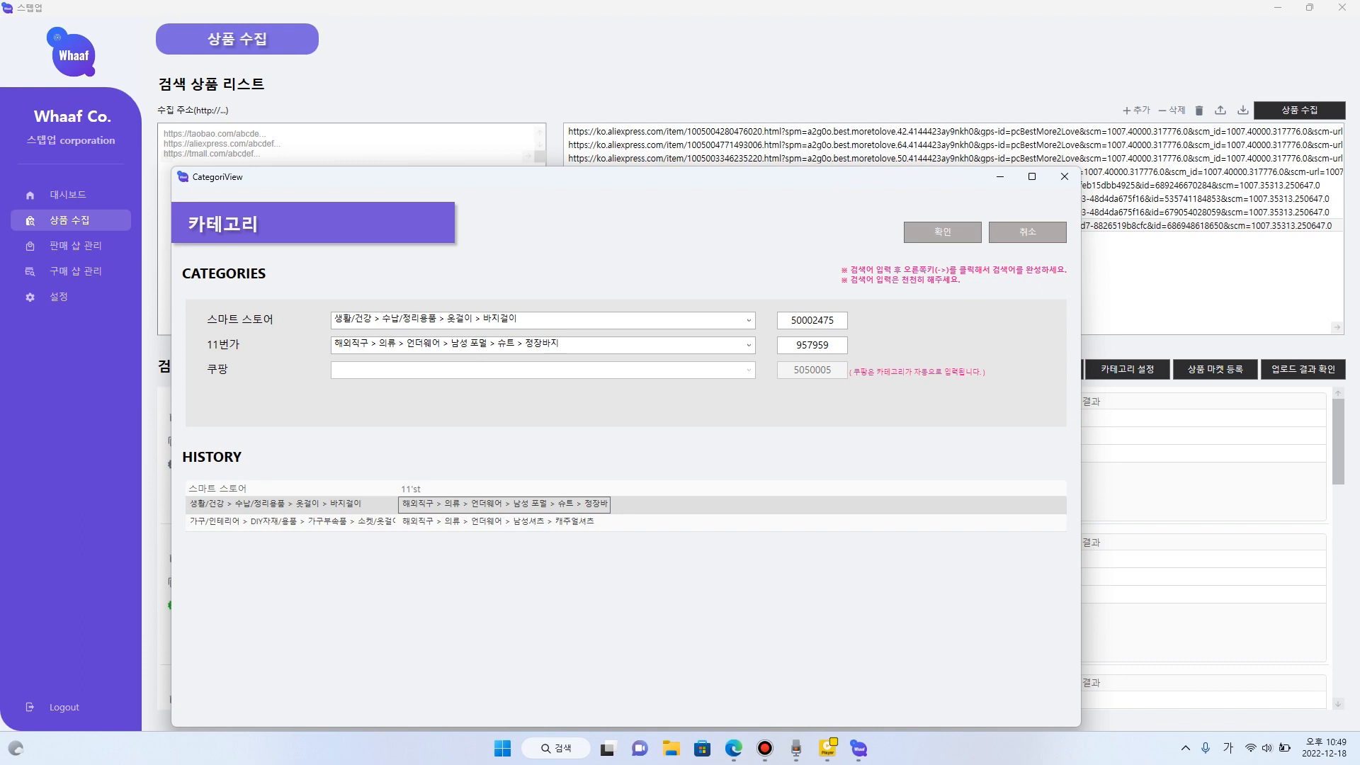
left_click(504, 521)
left_click(504, 503)
left_click(504, 521)
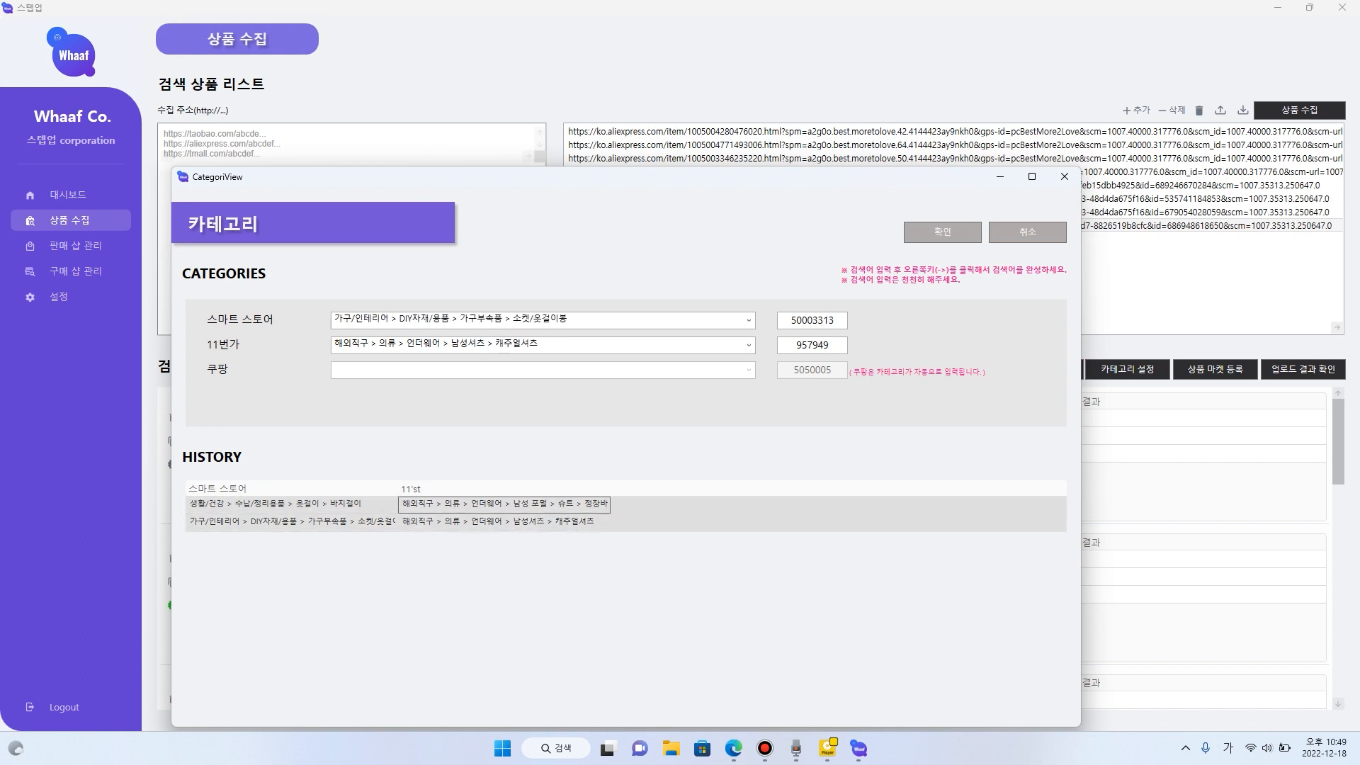
left_click(504, 503)
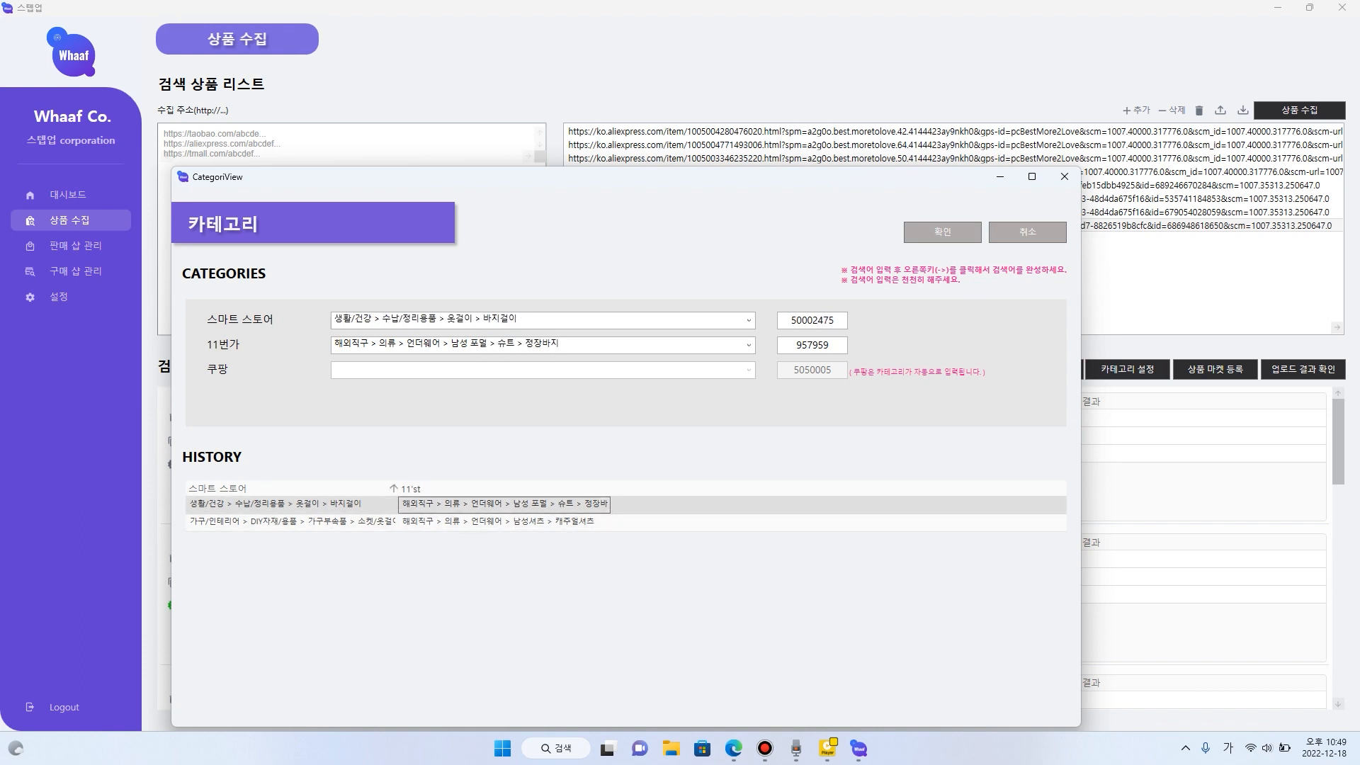
left_click(942, 232)
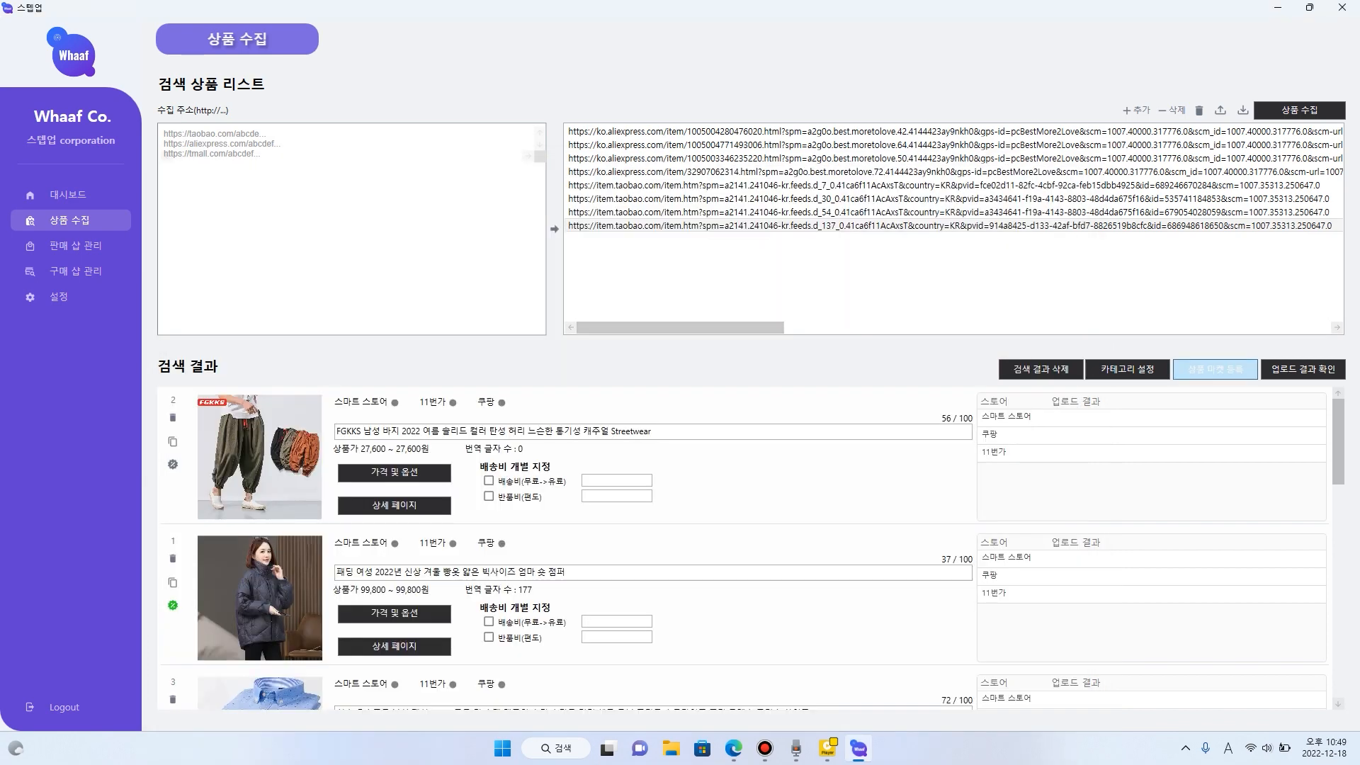
- Register the collected products on the markets and inspect the backpack's Smart Store message in the upload results
left_click(1216, 369)
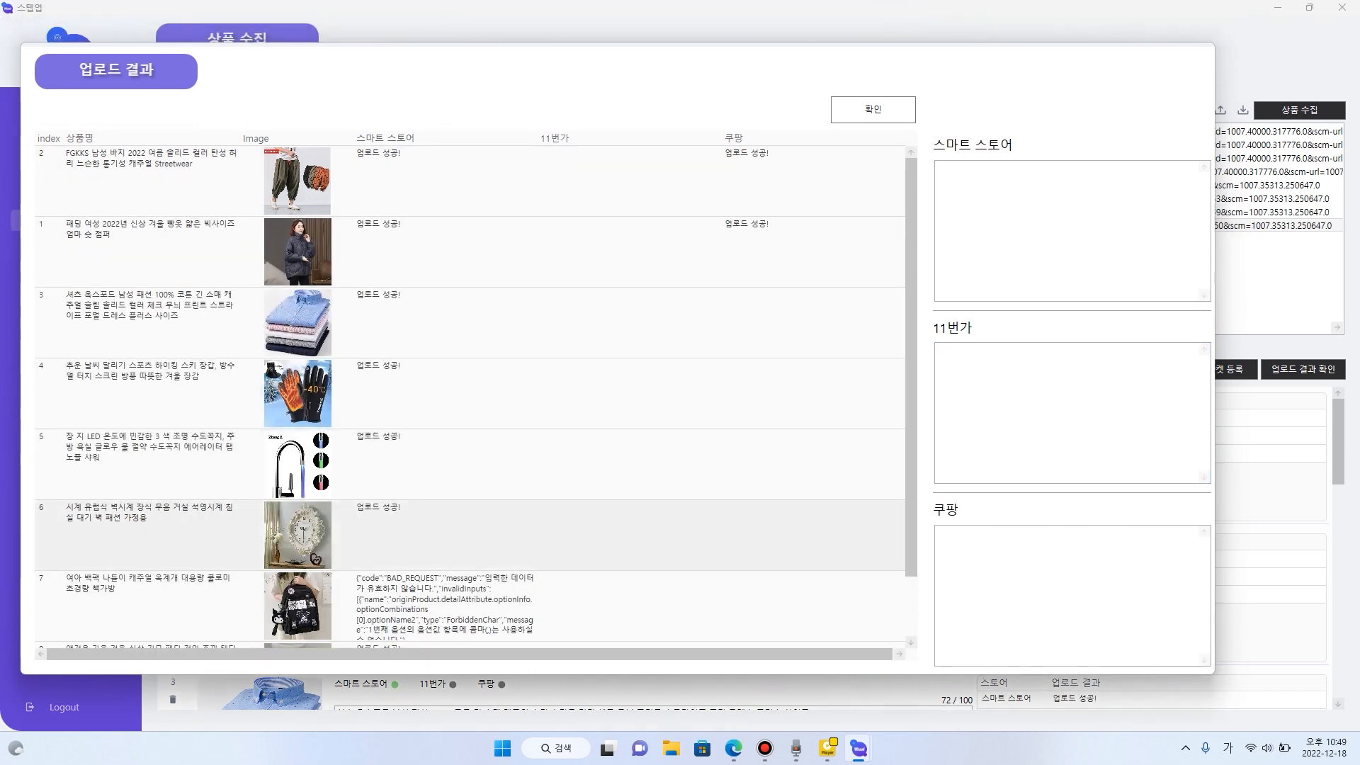
scroll(445, 534, "down", 1)
left_click(445, 535)
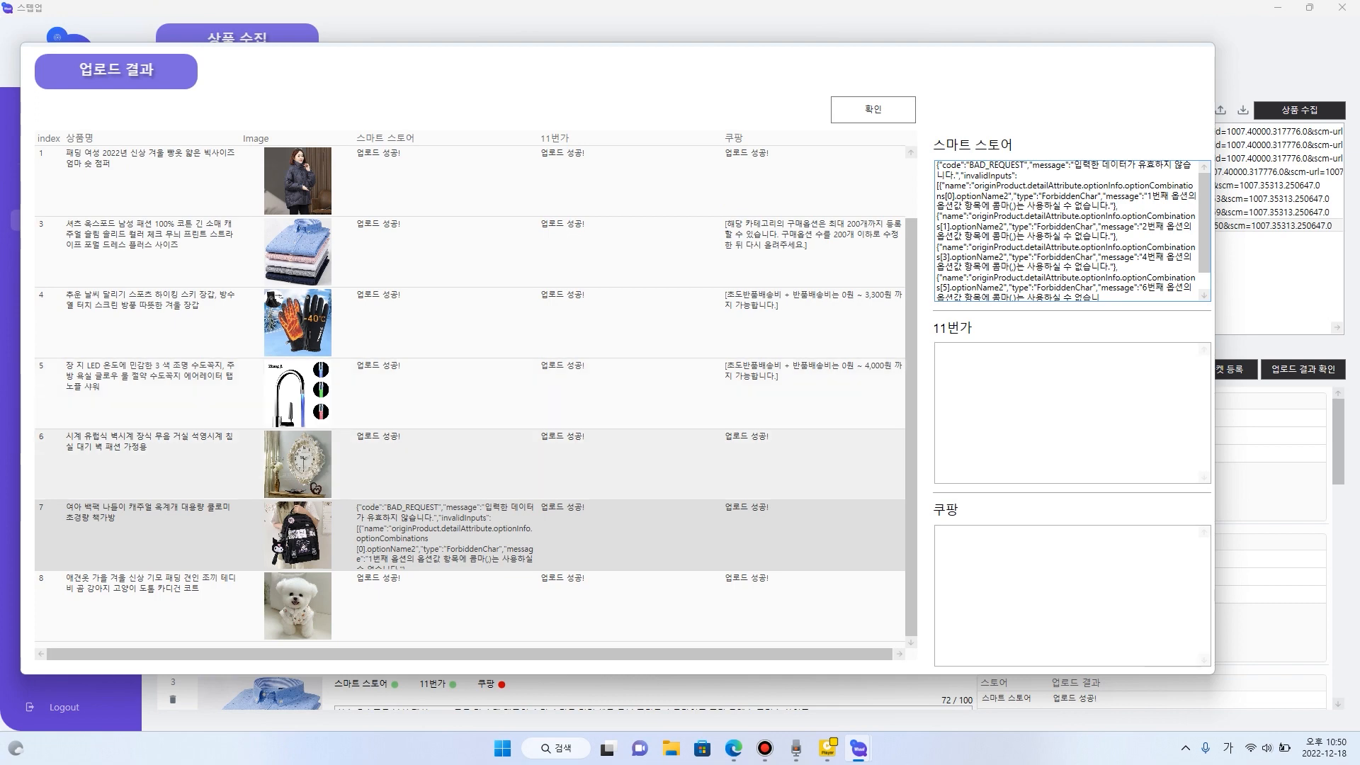
scroll(468, 393, "up", 1)
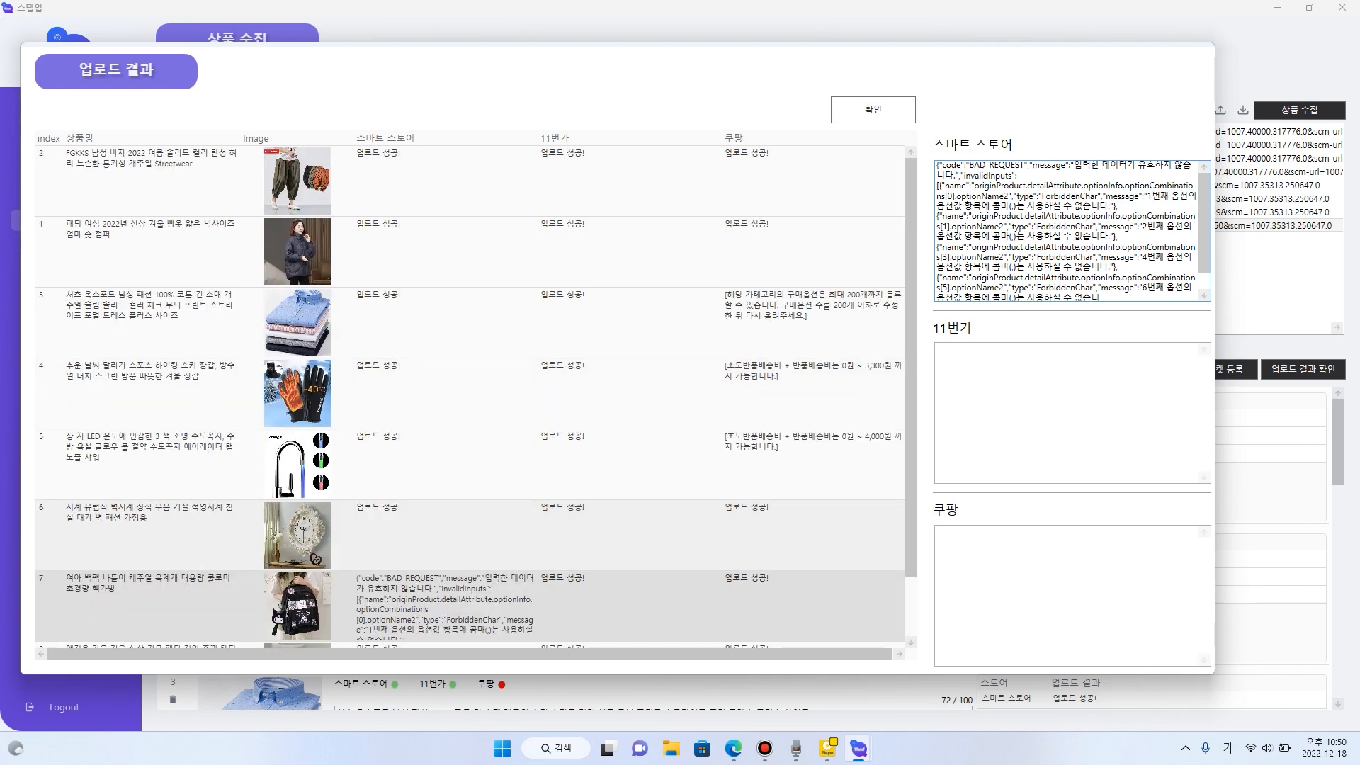
scroll(468, 393, "down", 1)
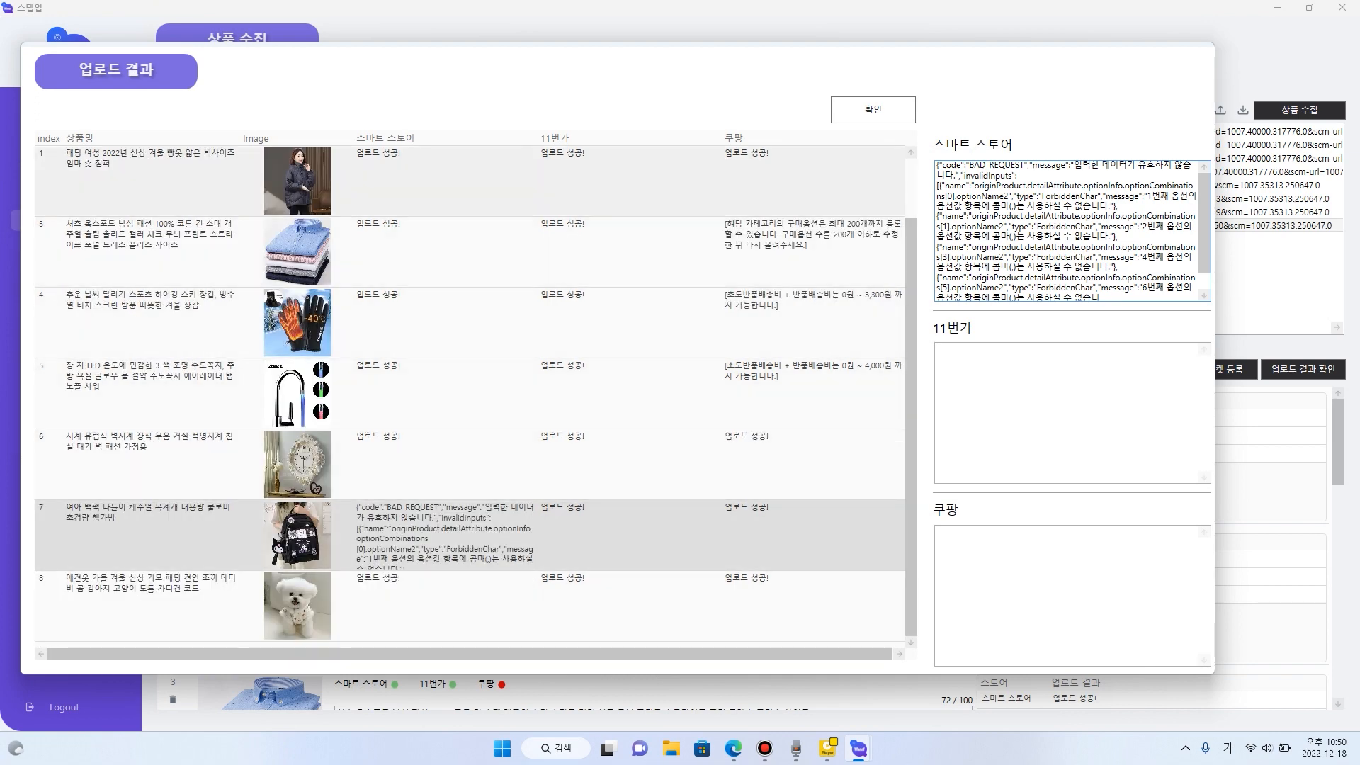
- Review the Coupang upload messages for the gloves, faucet and shirt, recheck the backpack's Smart Store message, and close the results
left_click(812, 323)
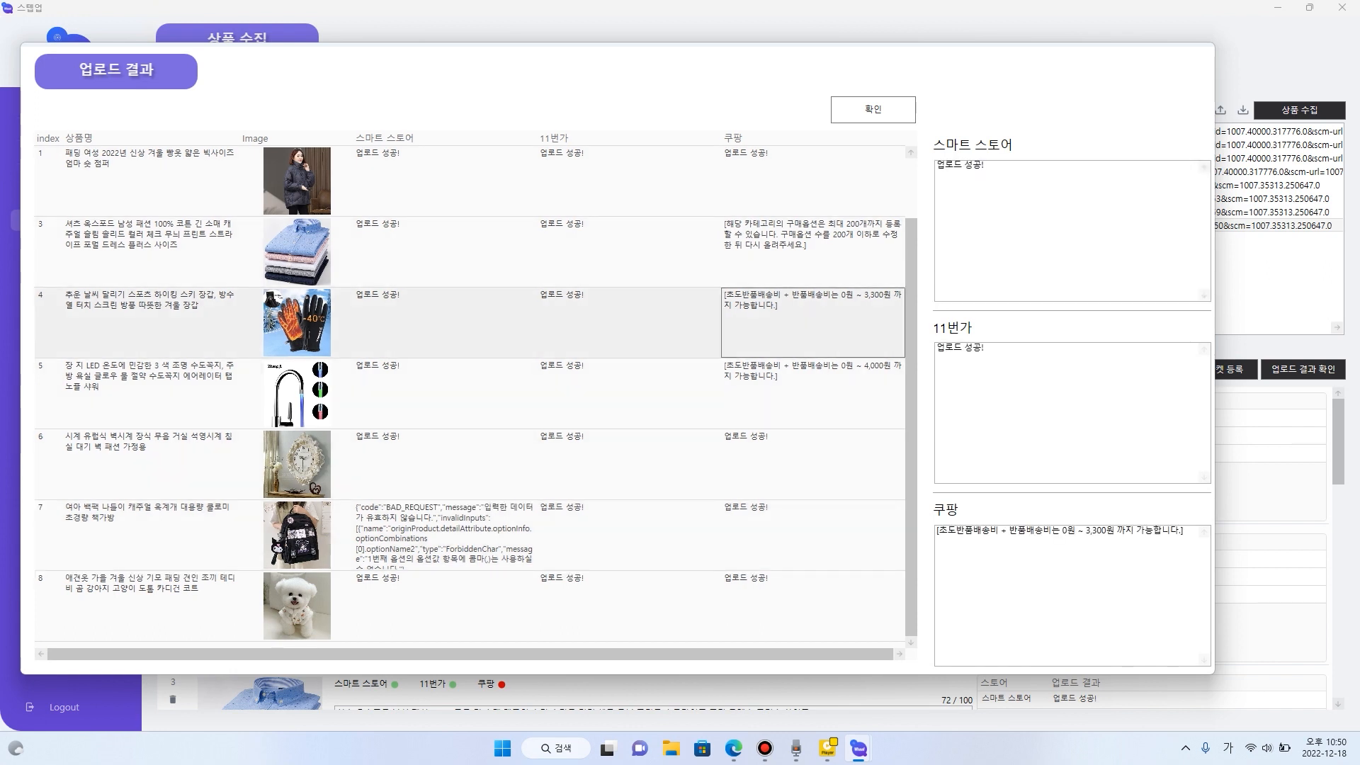
left_click(812, 394)
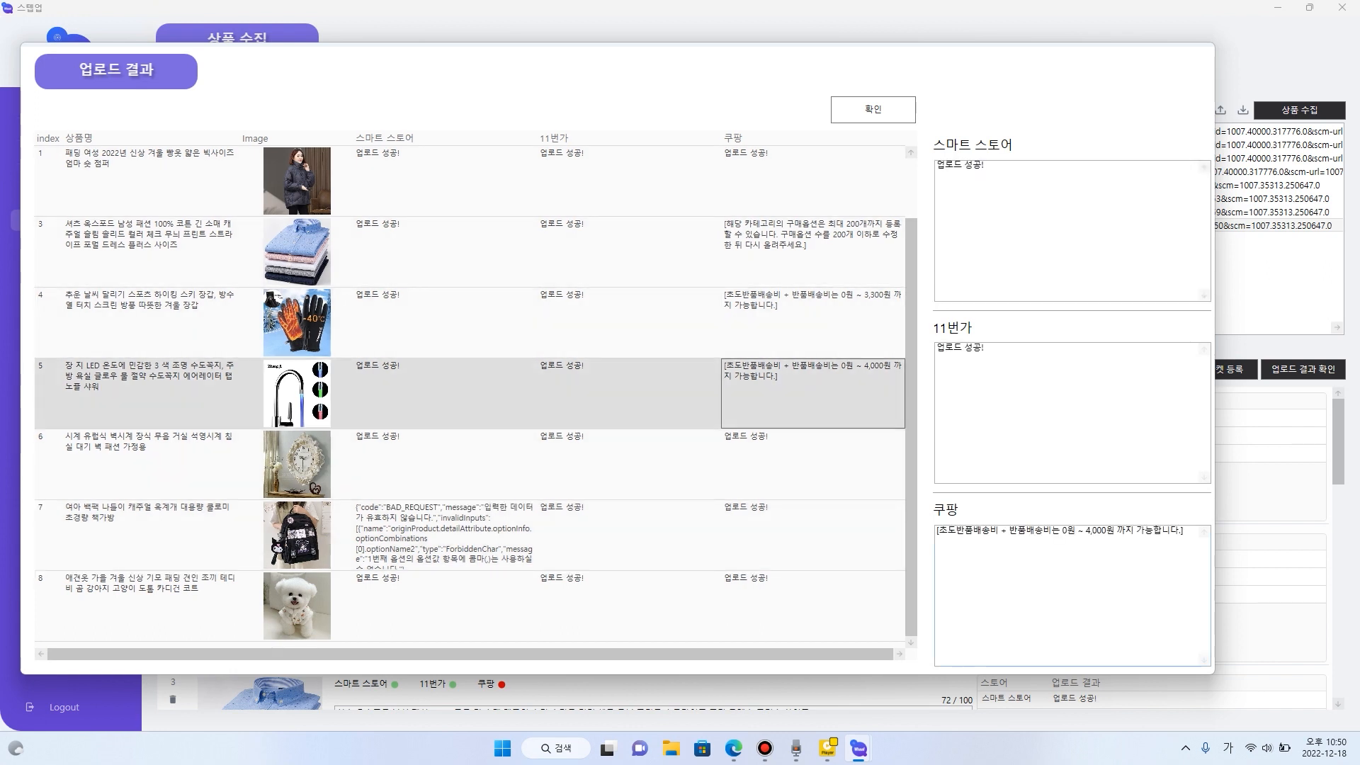
left_click_drag(1186, 531, 935, 530)
left_click(812, 252)
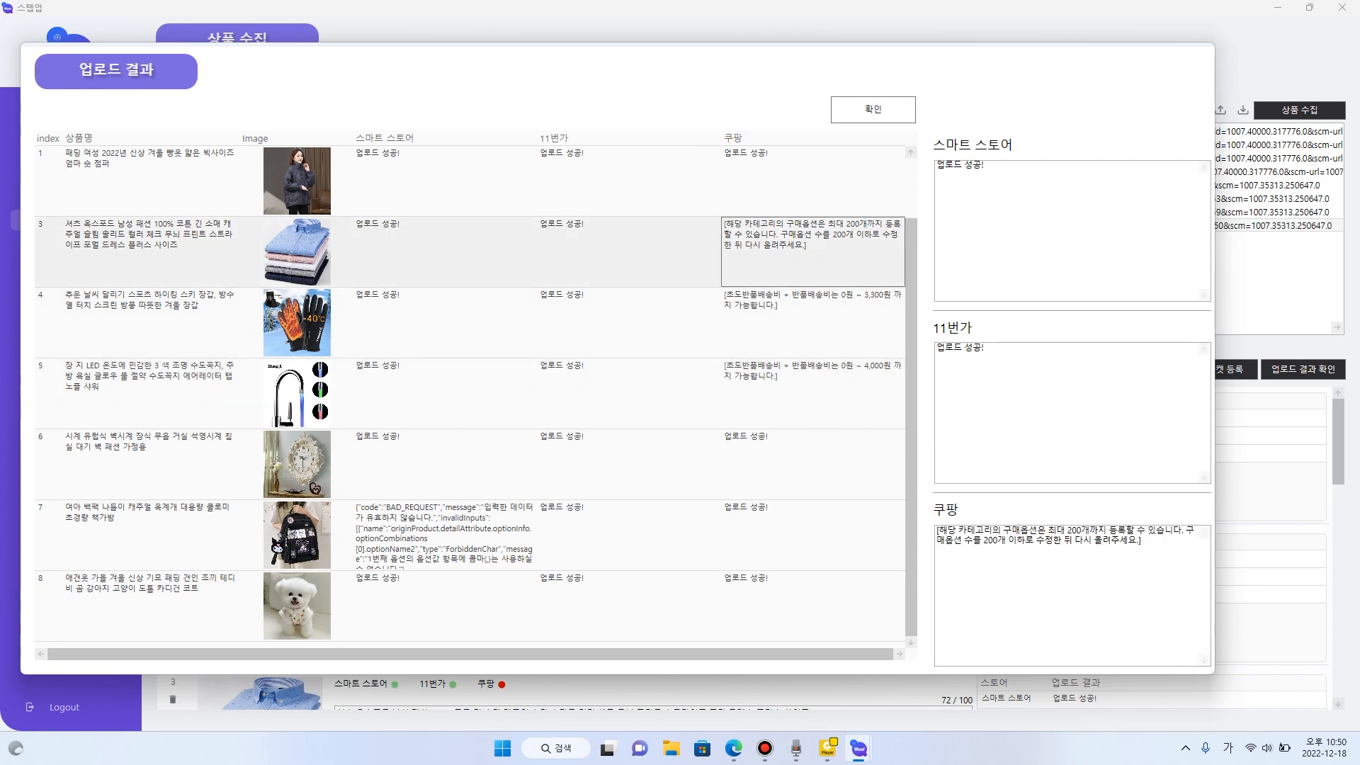
left_click(812, 323)
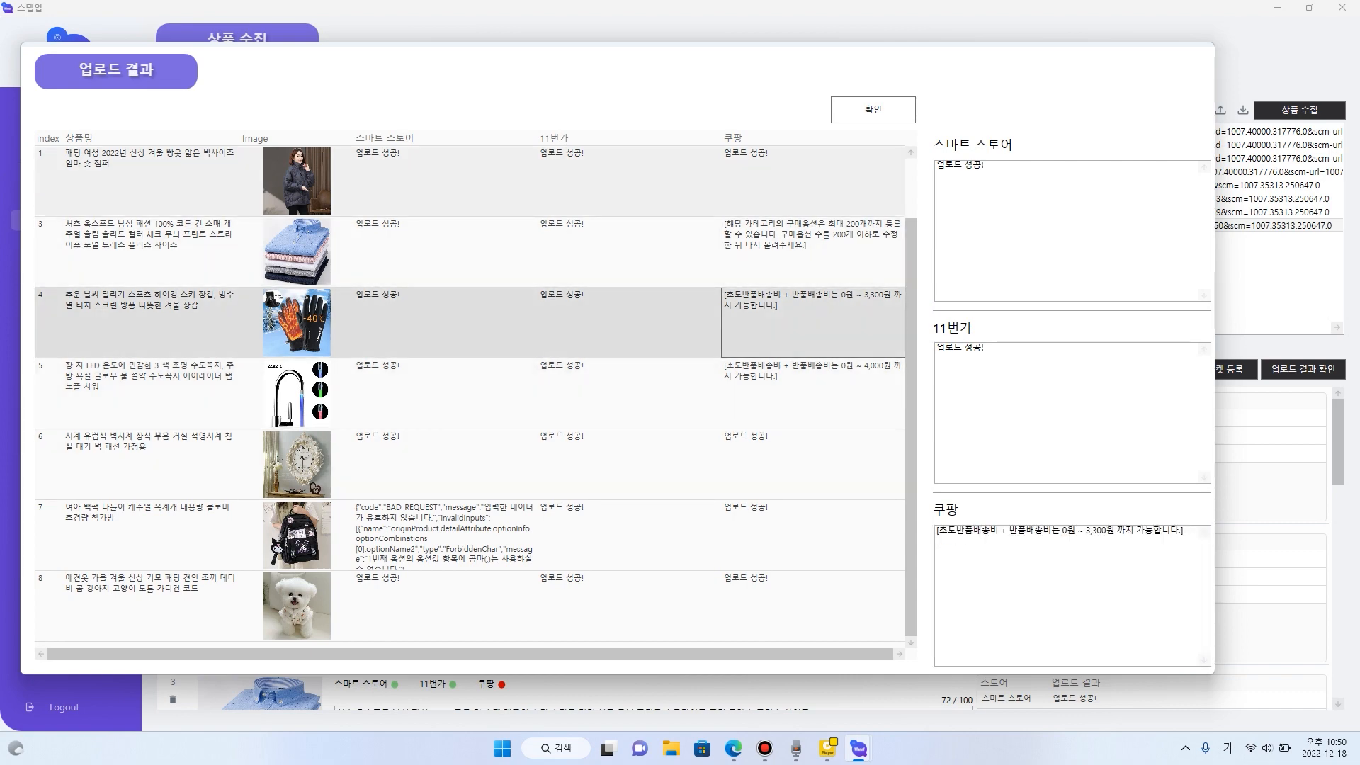
left_click(445, 536)
scroll(445, 536, "up", 1)
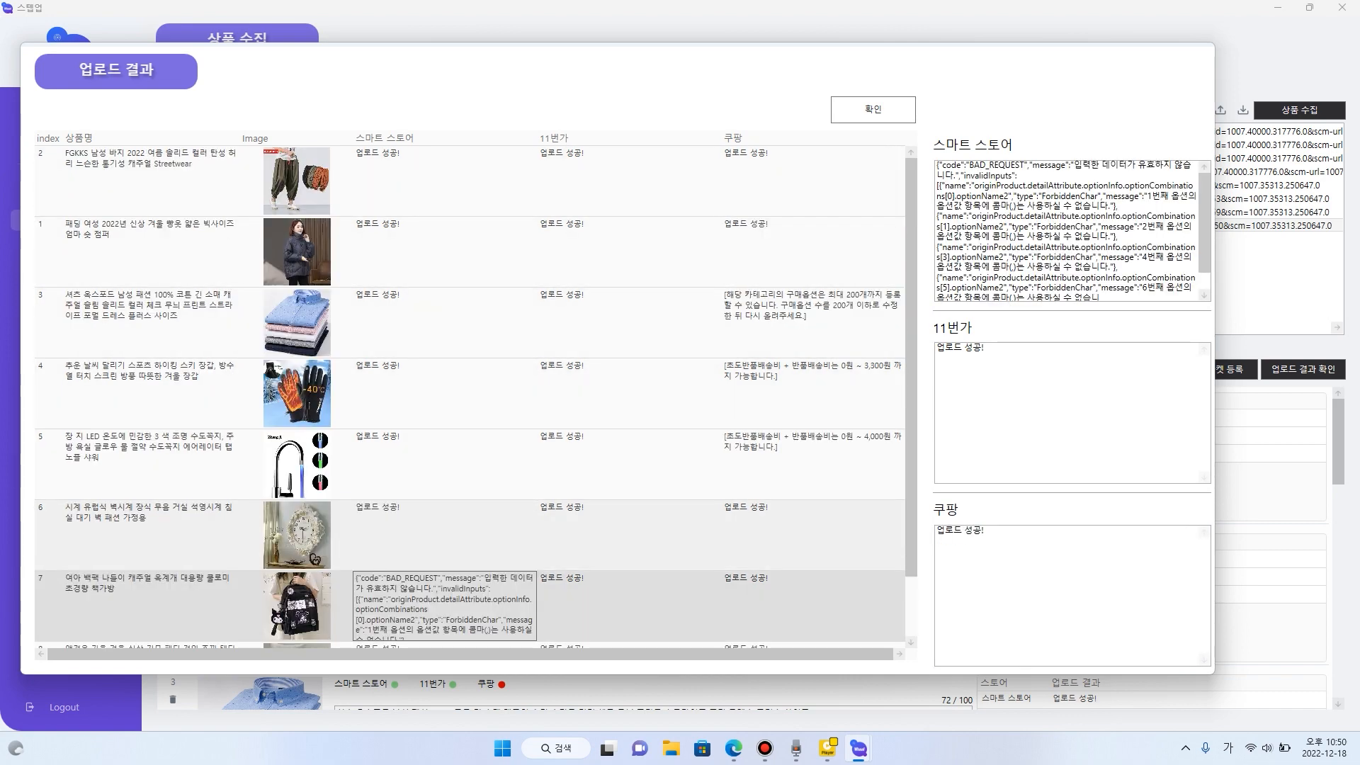
left_click(873, 110)
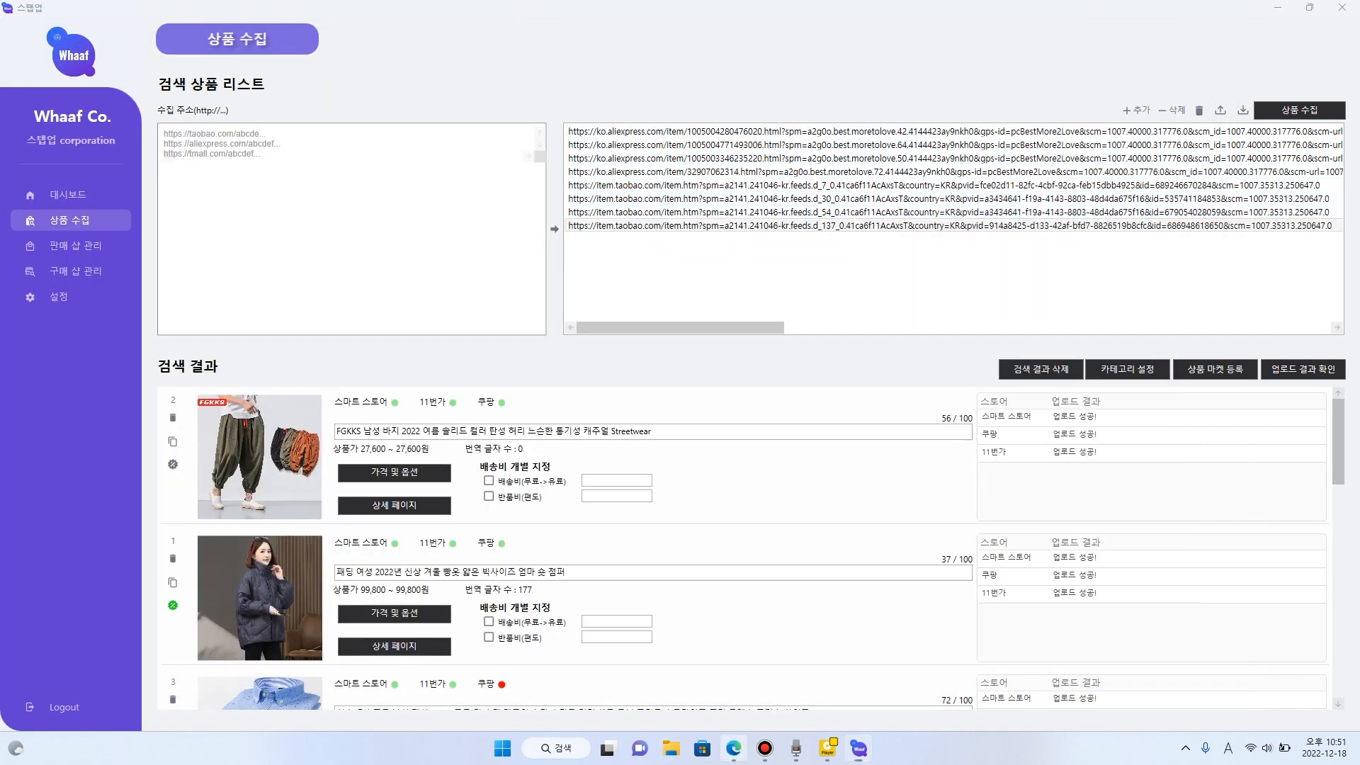
- Switch to Microsoft Edge, search for "쿠팡윙" in a new tab, and open the wing.coupang.com seller site
left_click(733, 748)
key("ctrl+t")
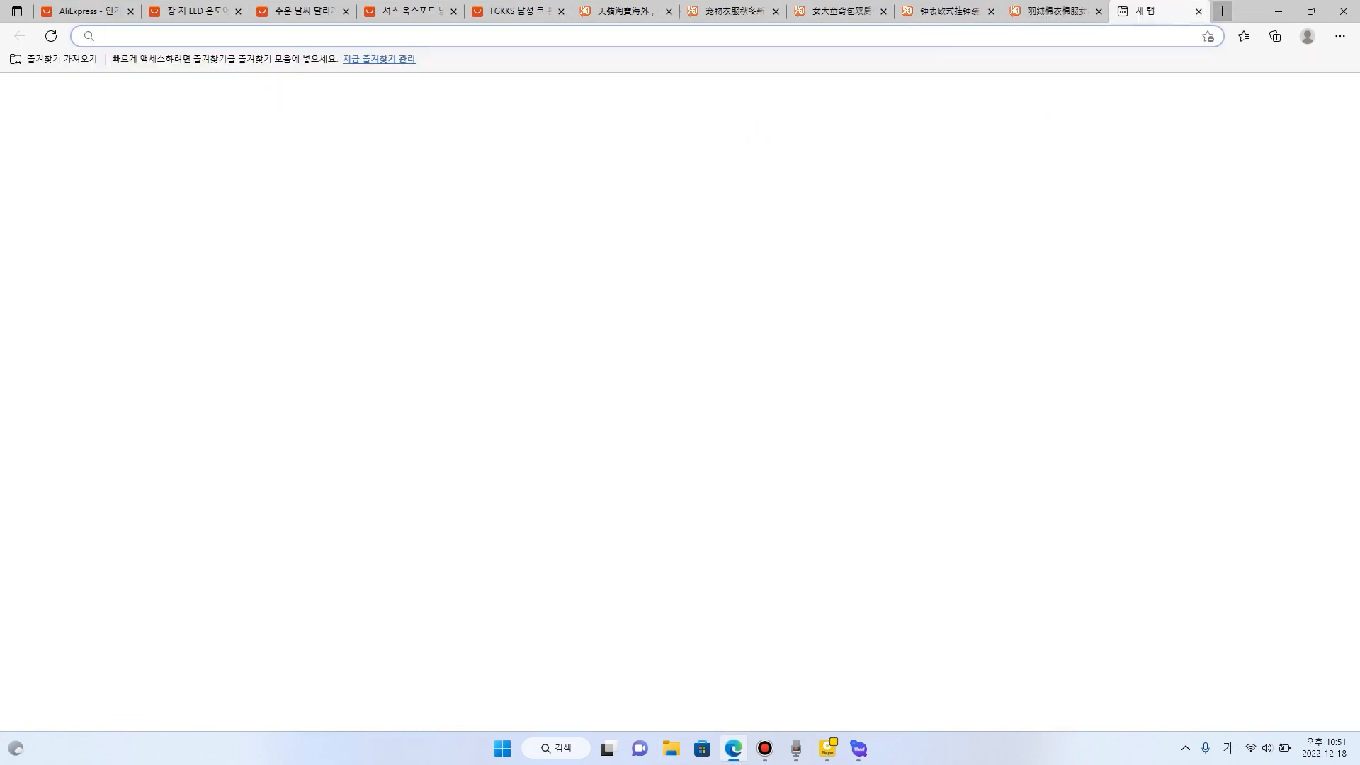
type("ㅋ")
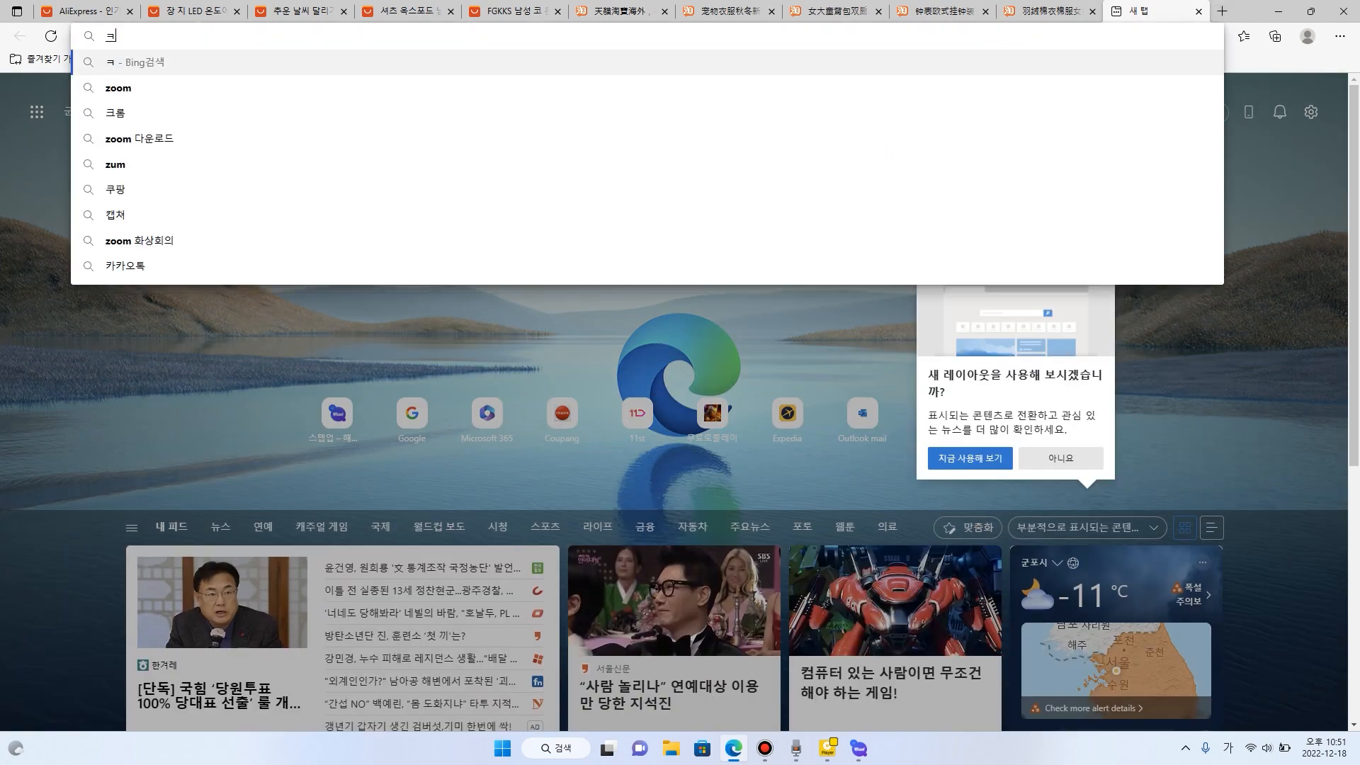
type("ㅜ팡ㅇ")
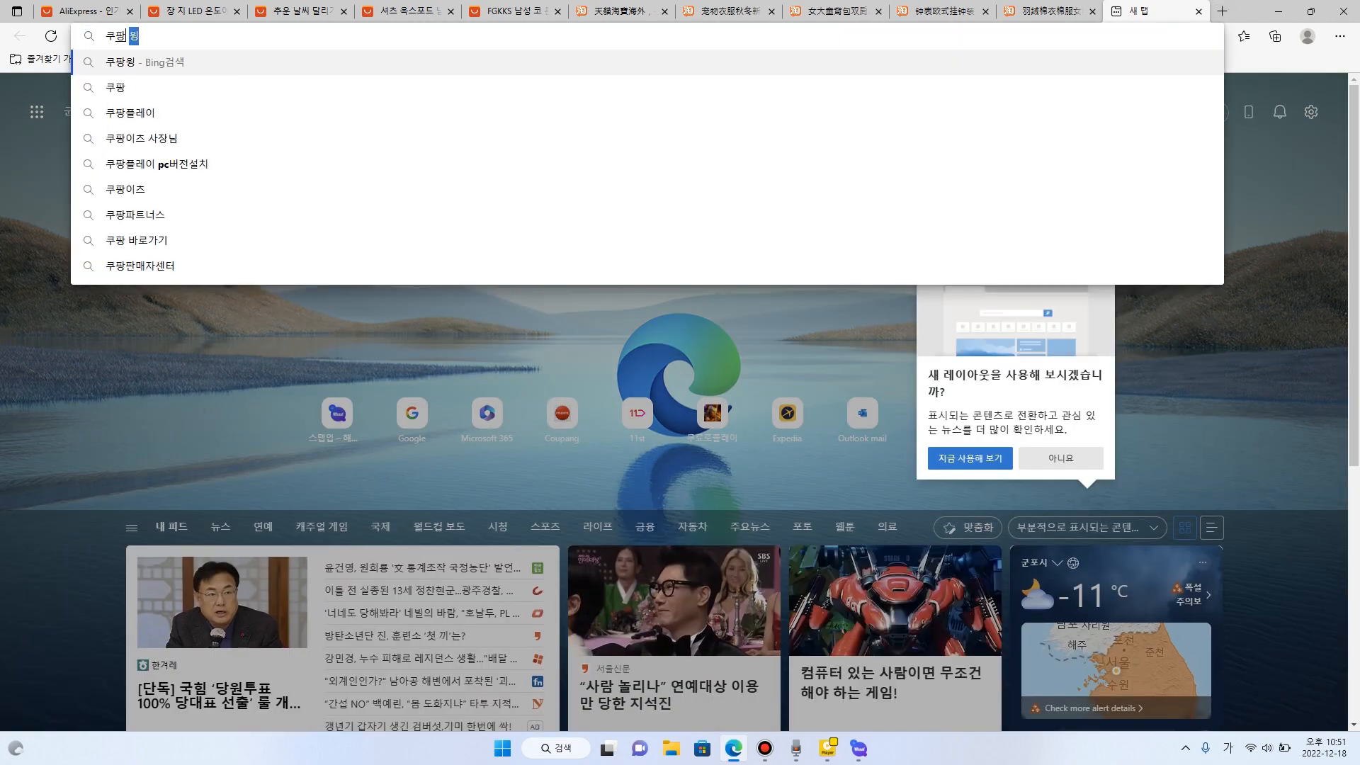
type("ㅜㅣㅇ")
key("Return")
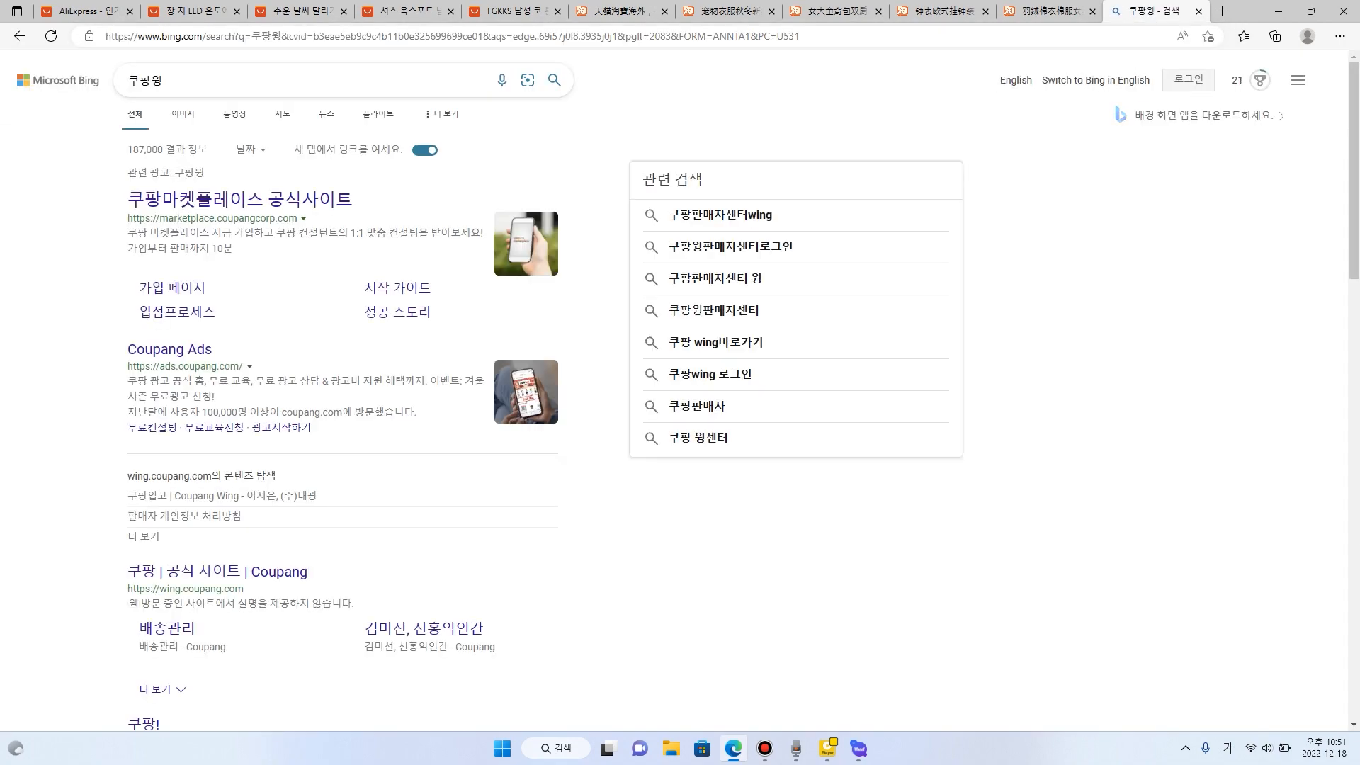
left_click(212, 571)
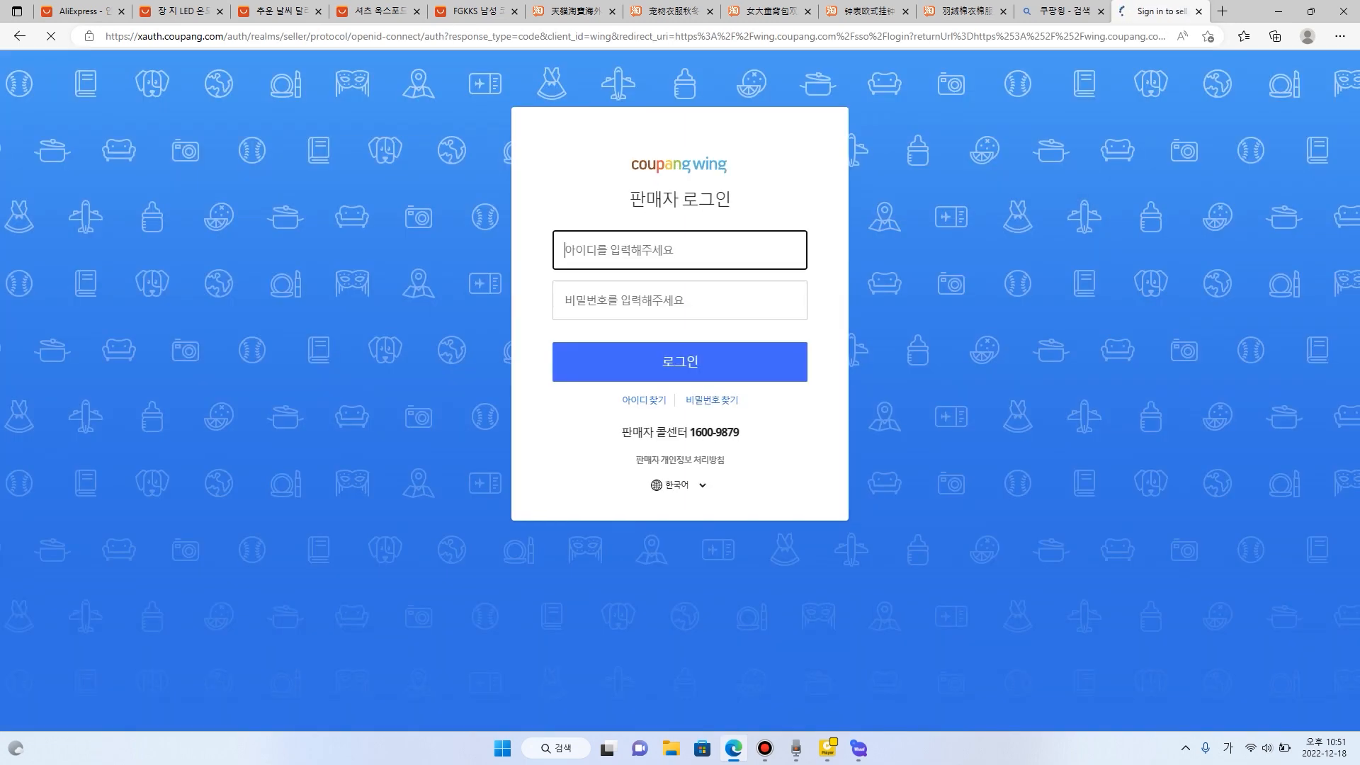
- Try to log in to Coupang Wing with the seller ID and account password
type("tg")
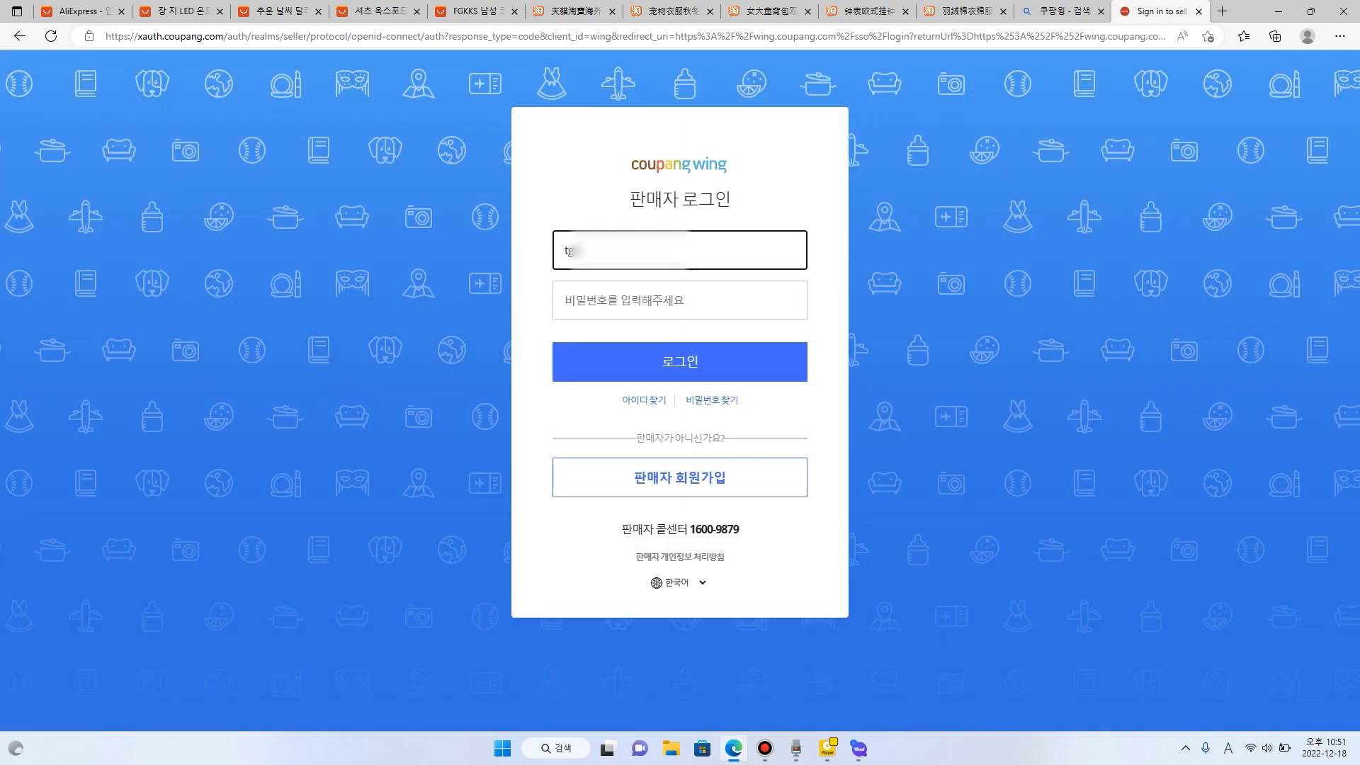
type("*")
key("Tab")
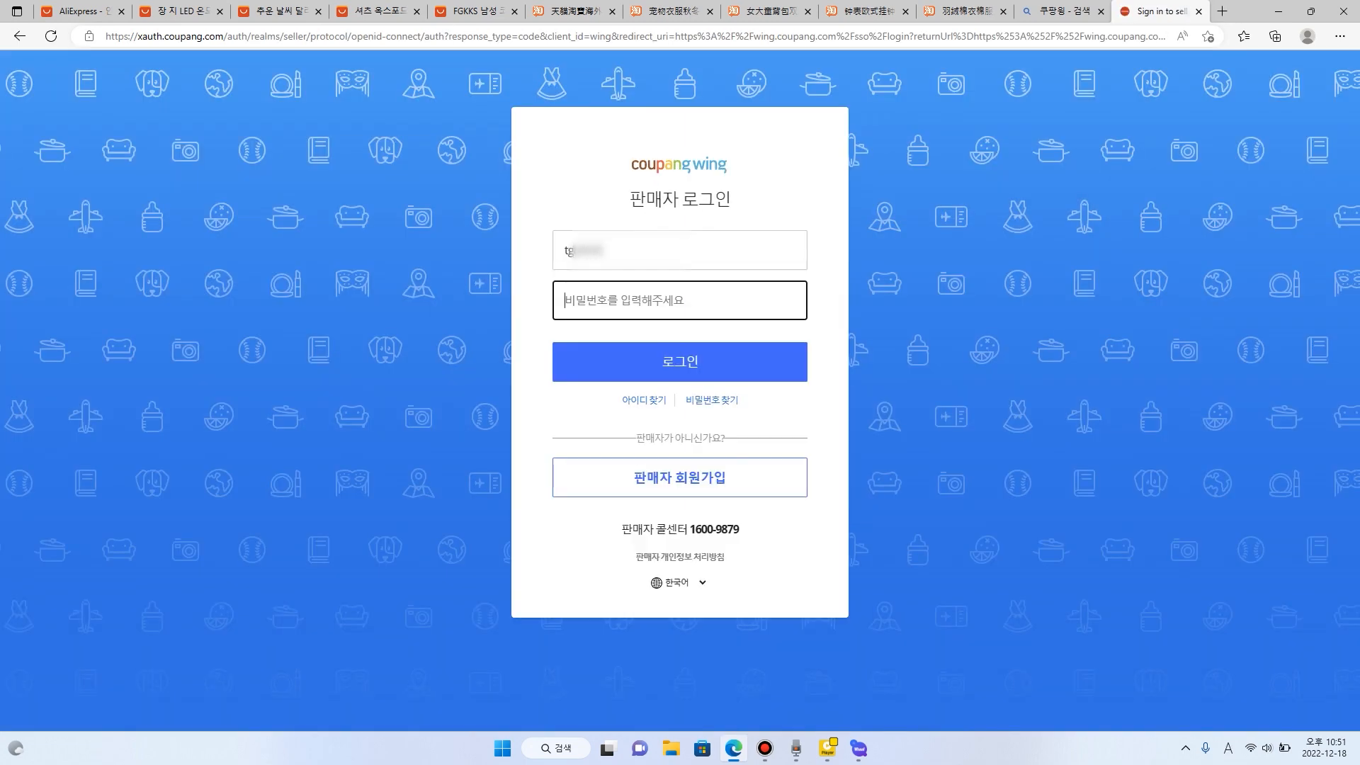
type("****")
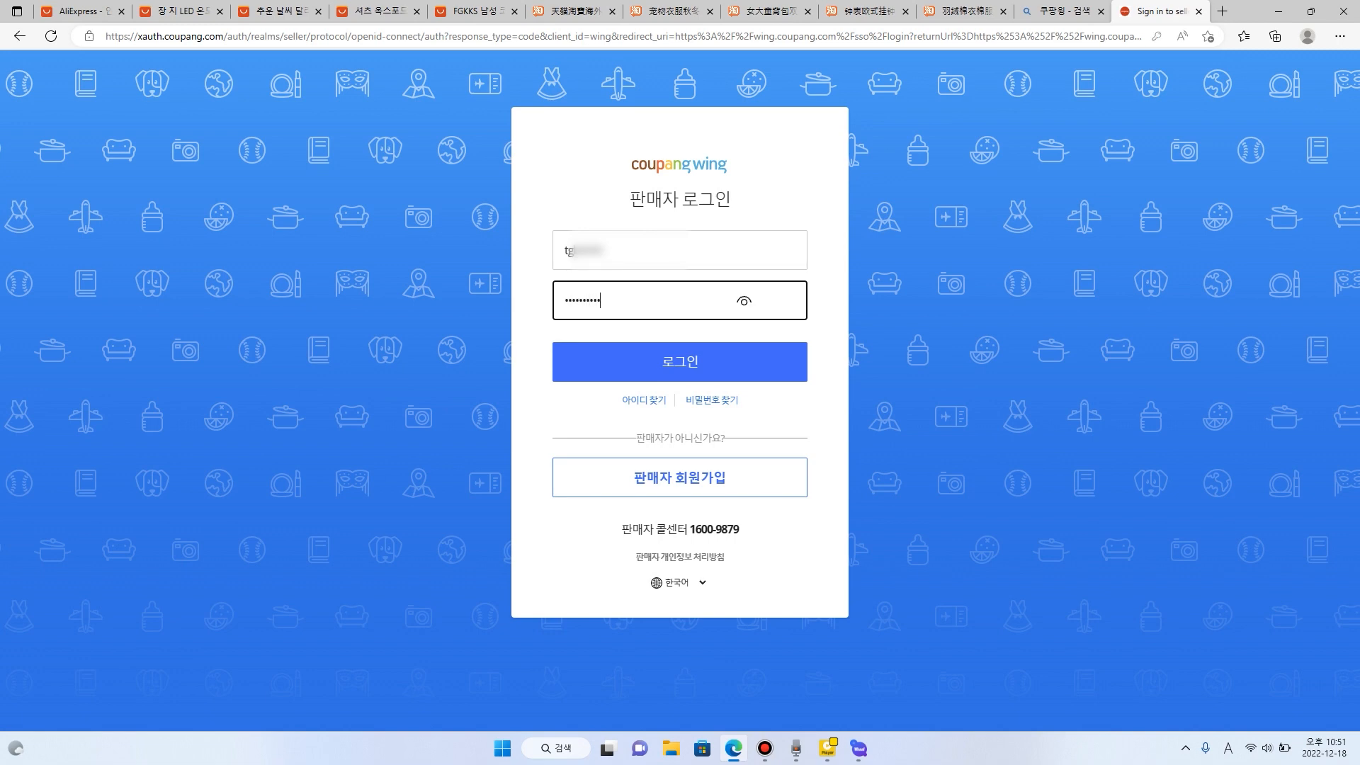
type("******")
key("Return")
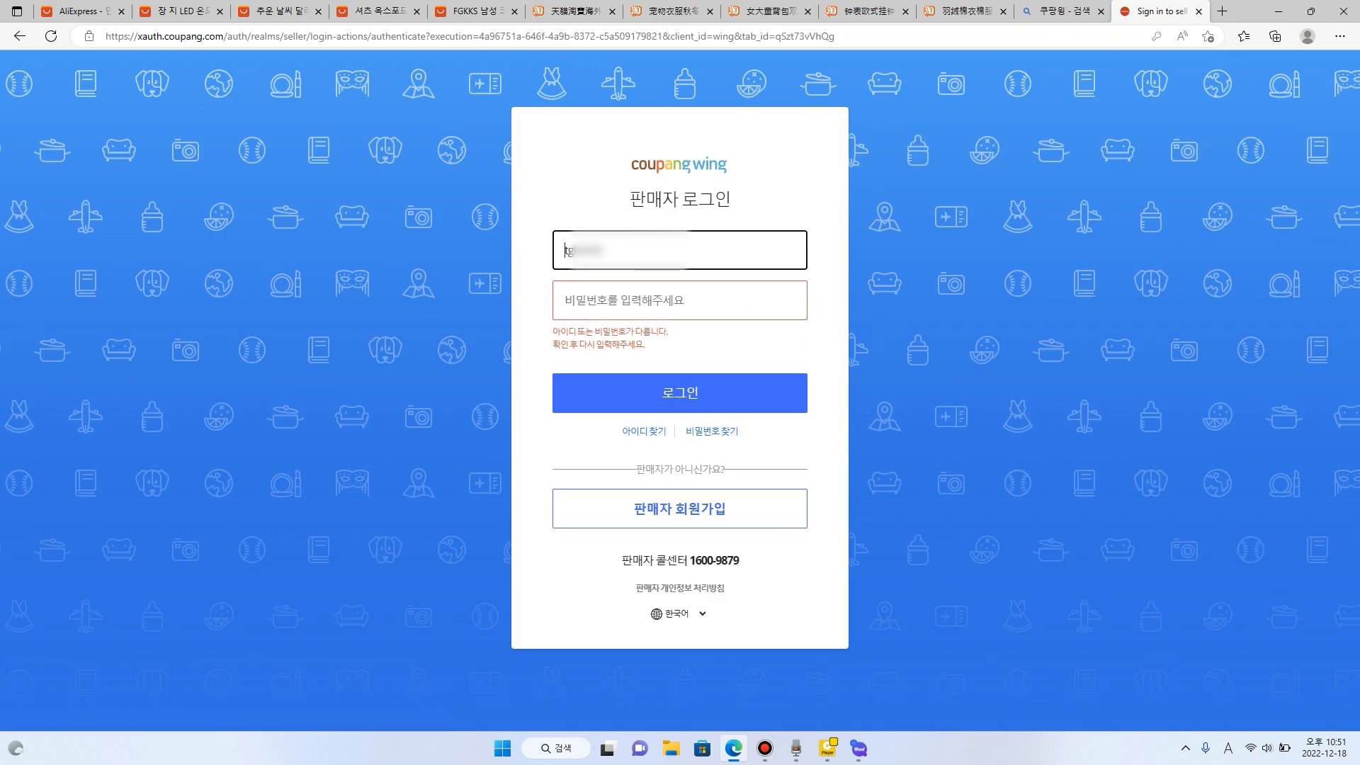
- Log in to Coupang Wing with the corrected seller ID and the account password
key("Tab")
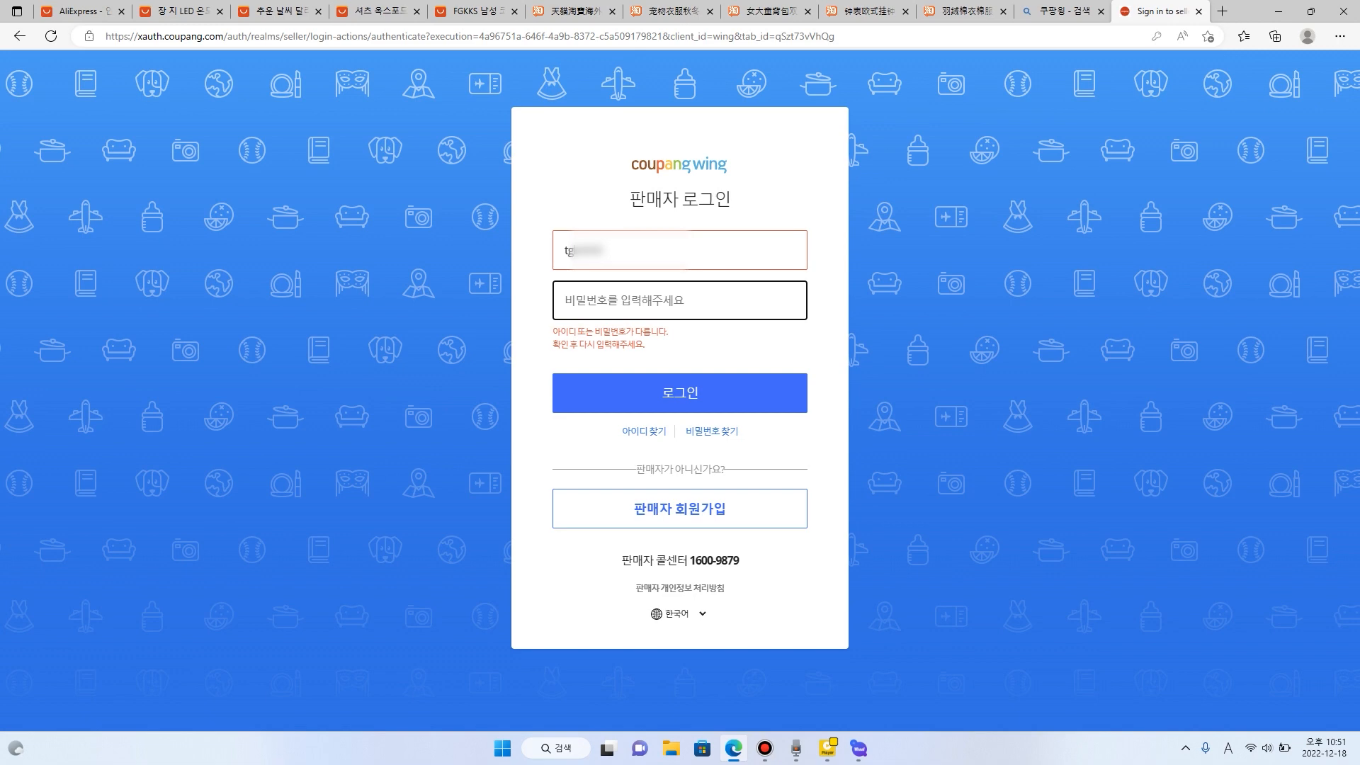
type("*")
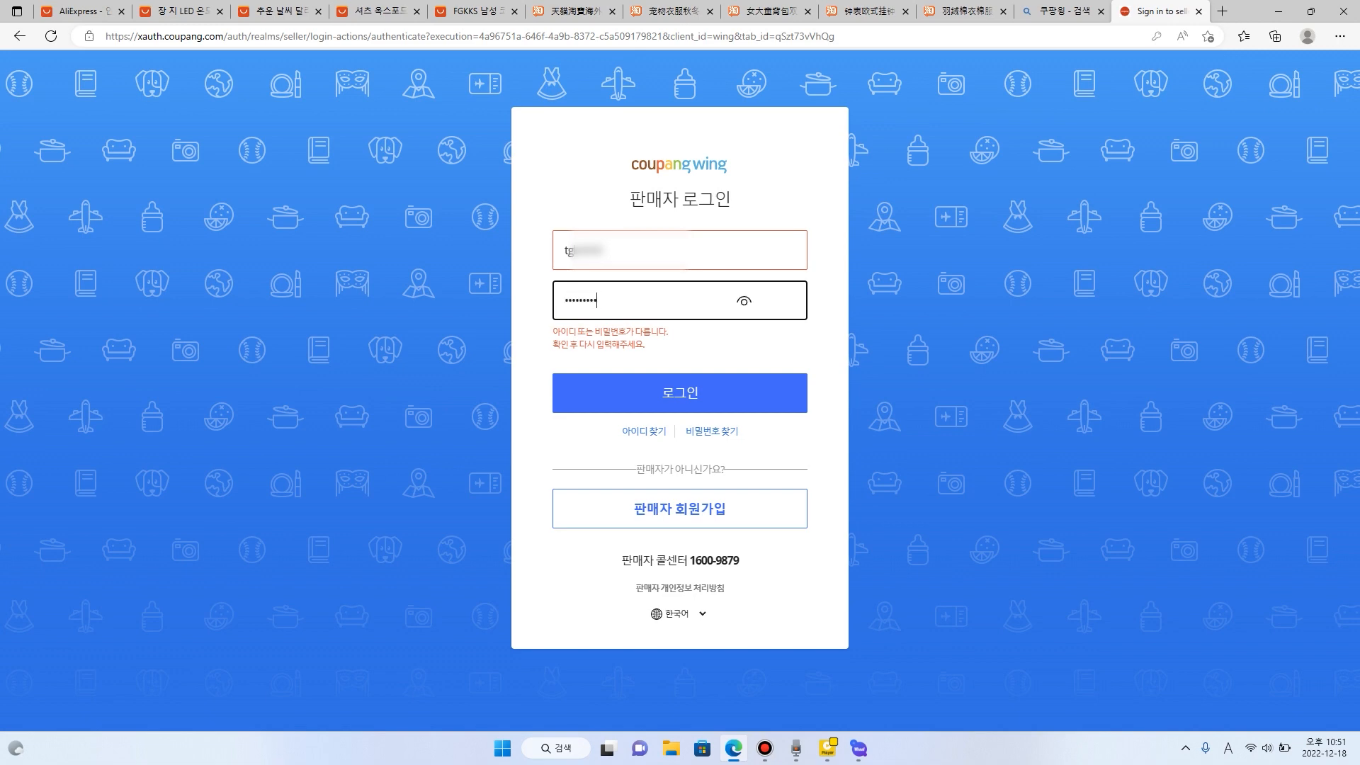
key("BackSpace")
left_click(610, 250)
key("BackSpace")
key("BackSpace")
key("BackSpace")
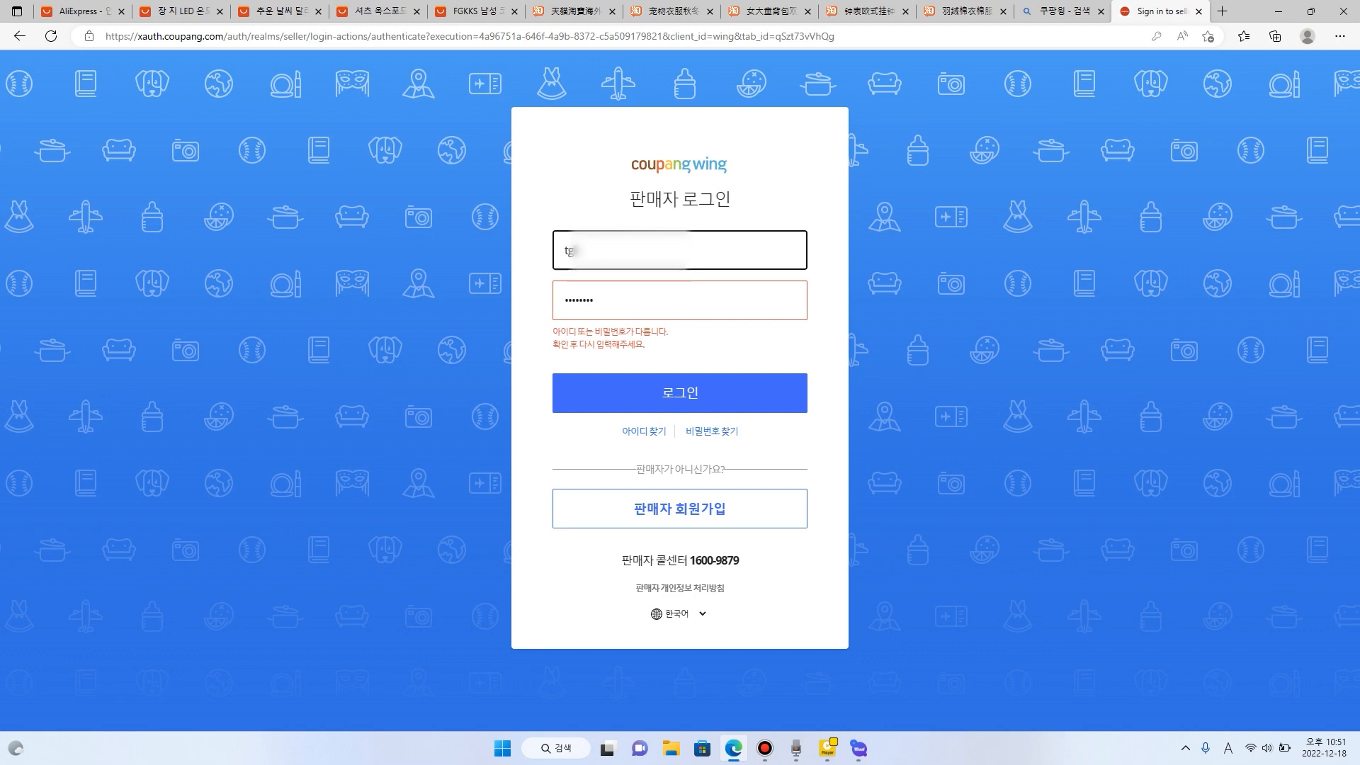
type("***")
key("Tab")
type("***")
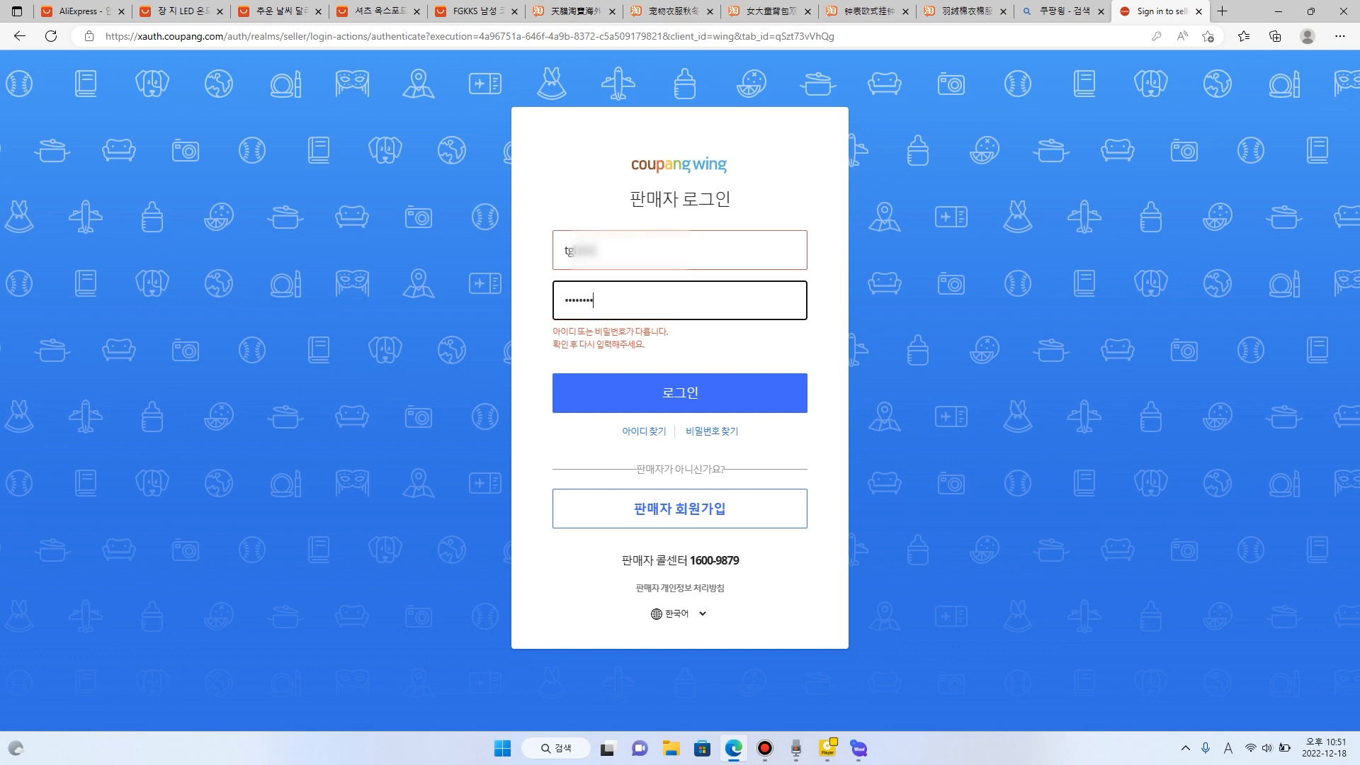
key("Return")
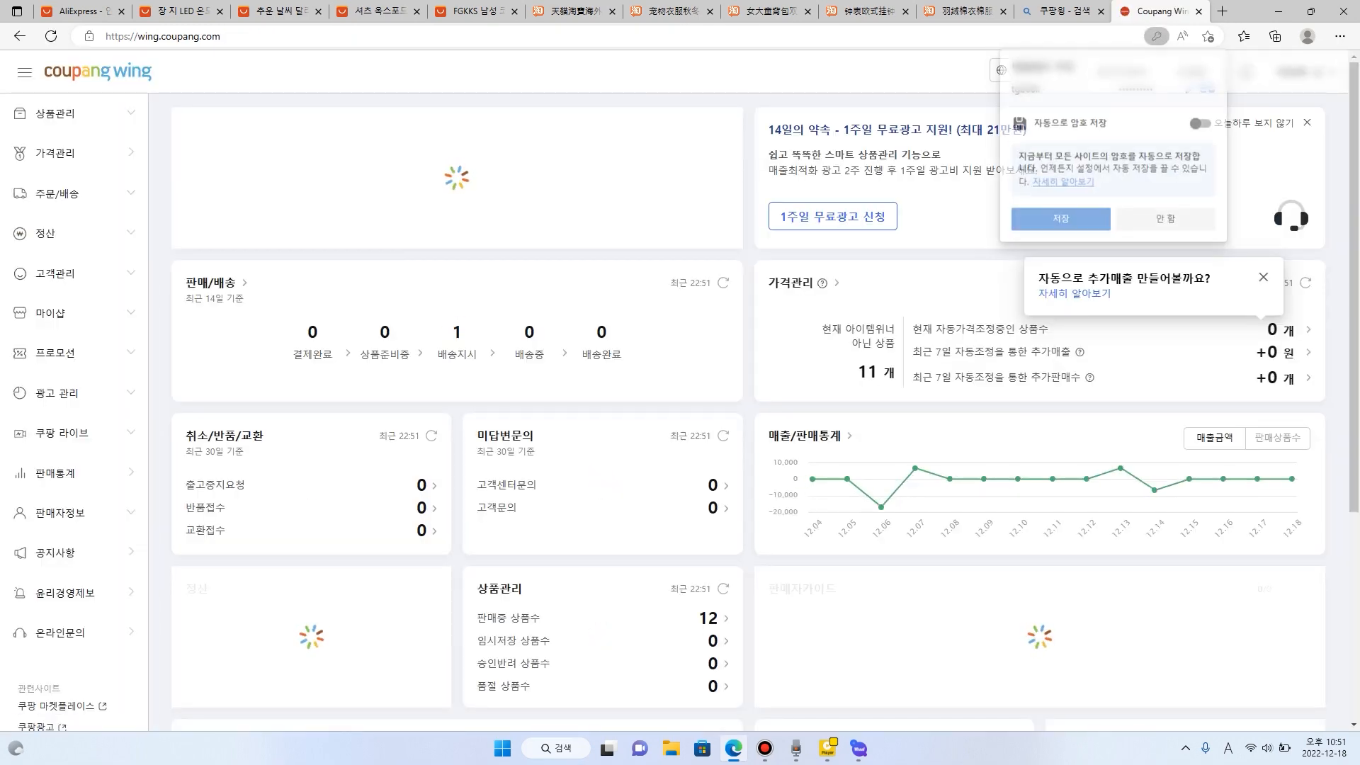
- Open the 상품 조회/수정 product list in Coupang Wing and view it in a maximized window
left_click(55, 113)
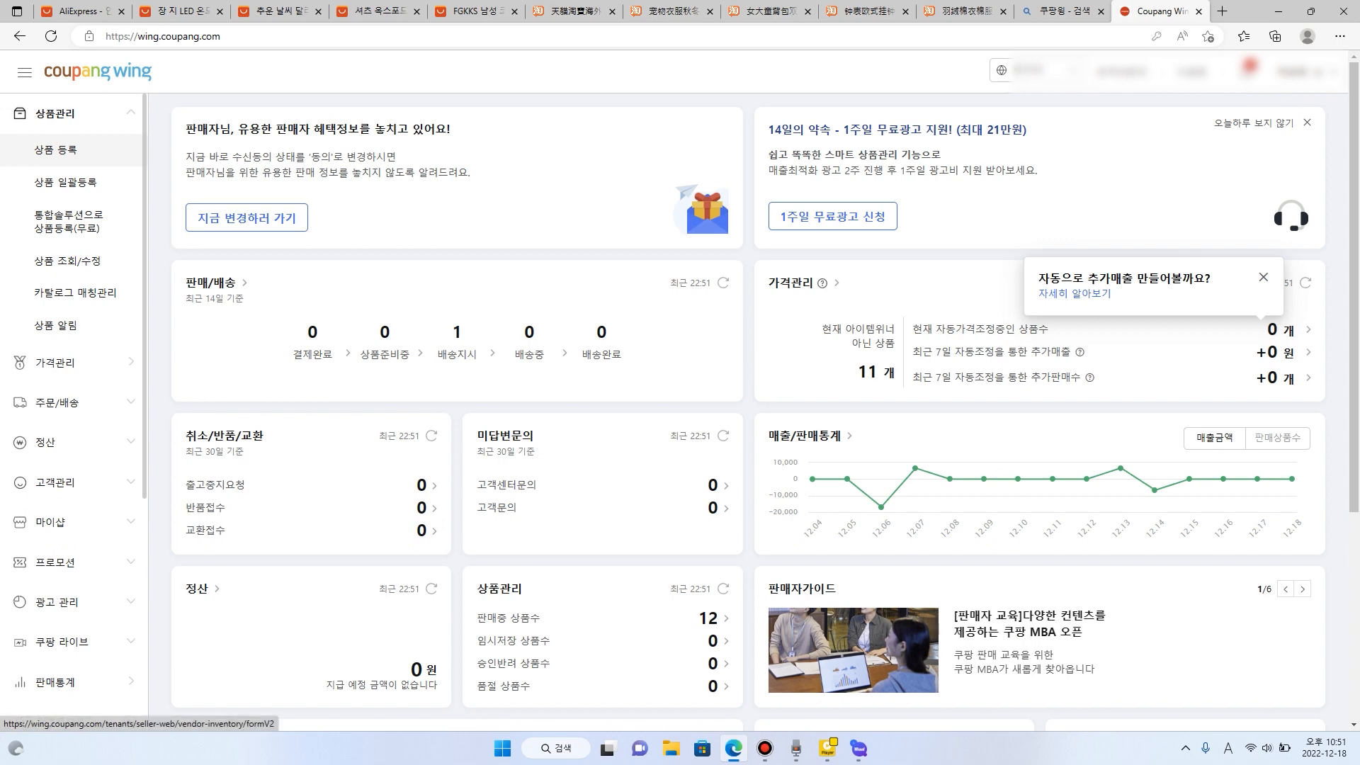
left_click(68, 261)
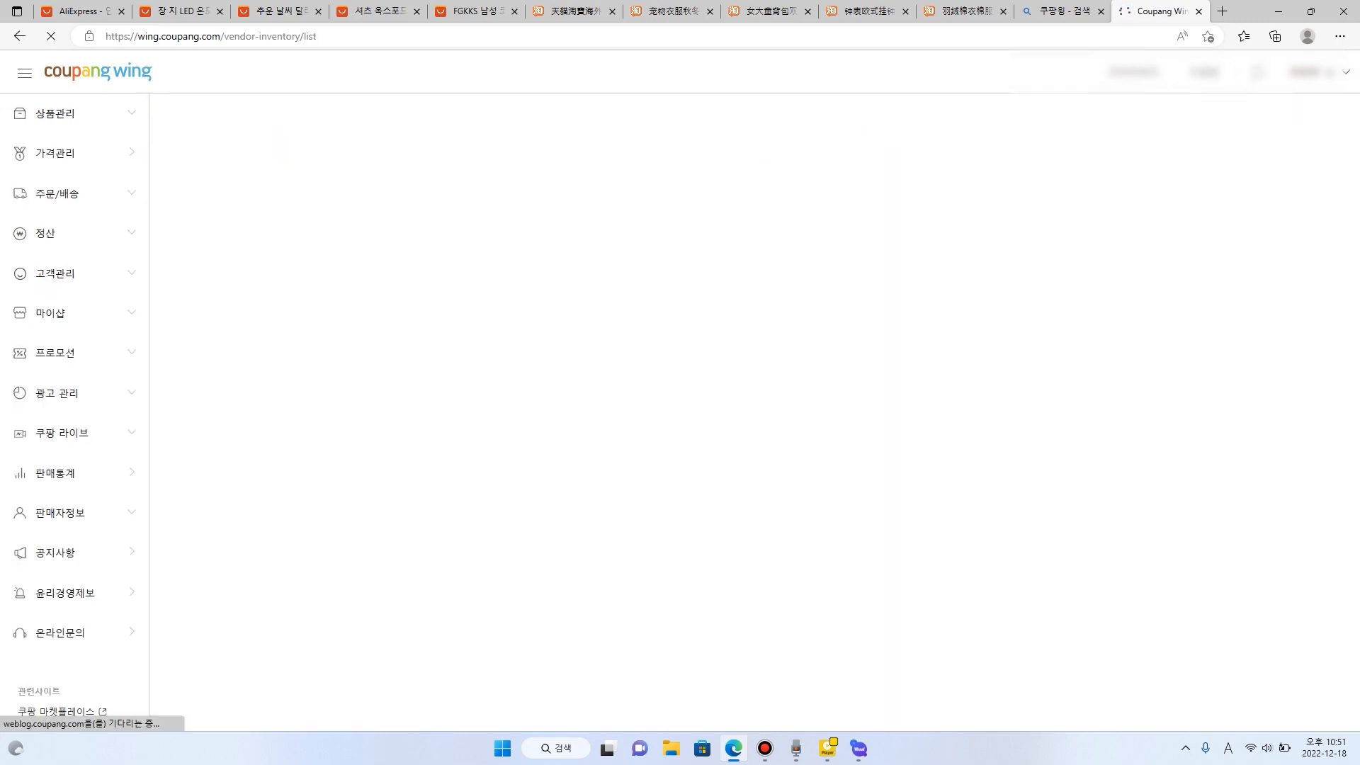
left_click(1311, 12)
left_click_drag(878, 128, 614, 131)
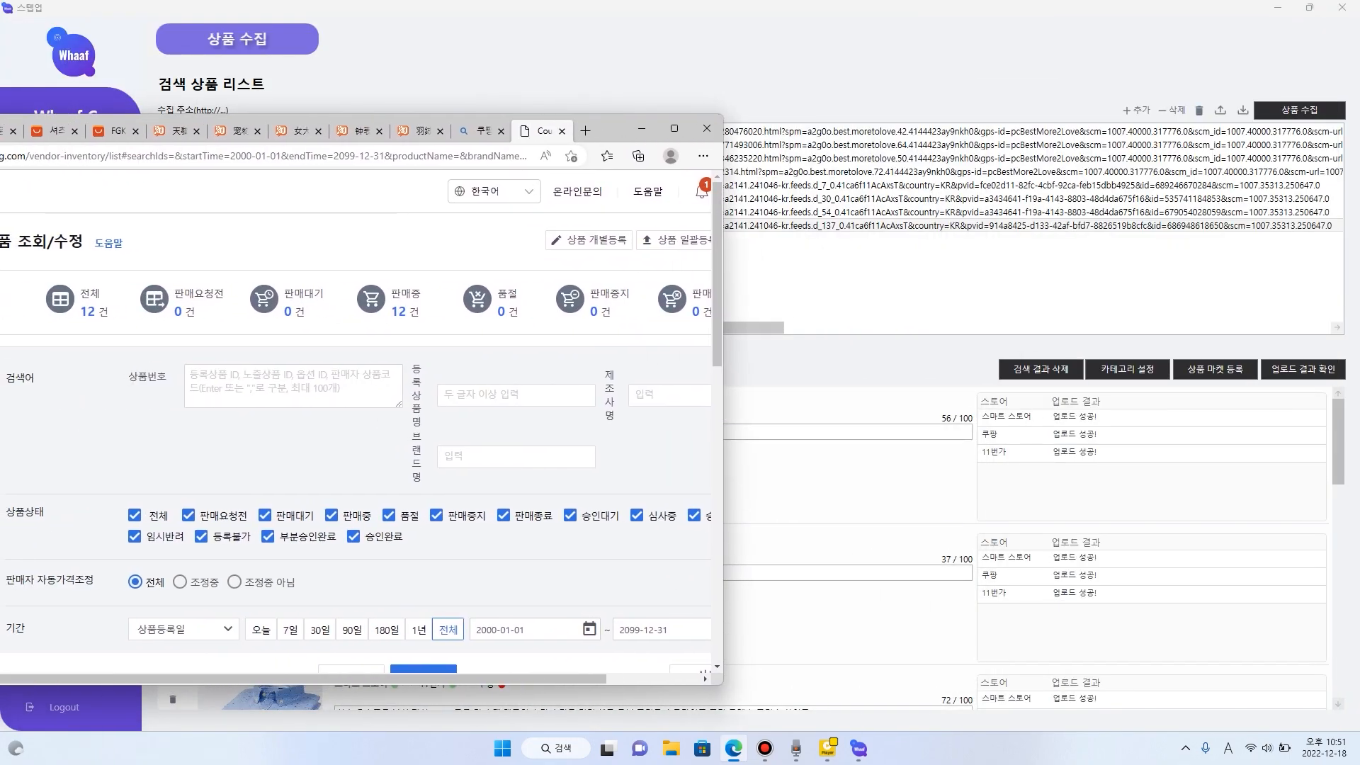
left_click(675, 128)
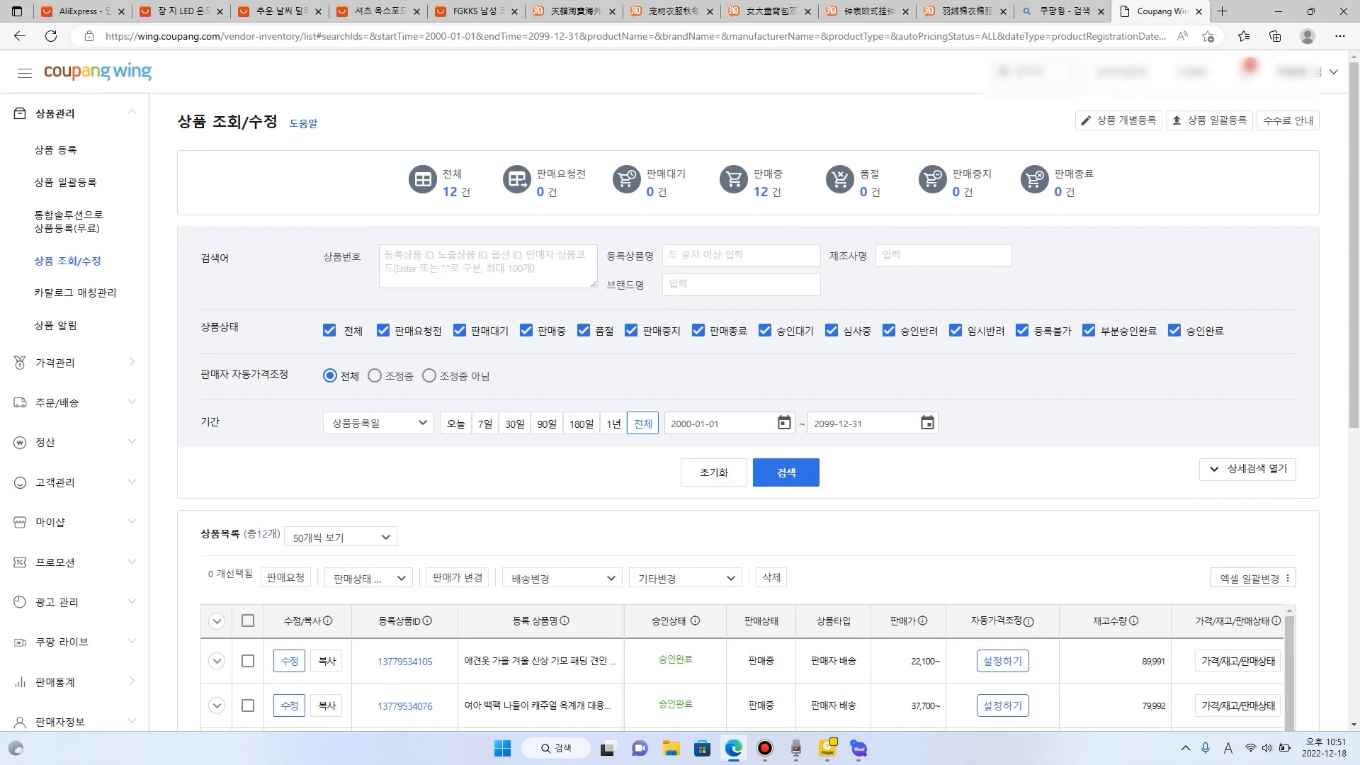
- Expand the dog padding coat's options in the product list and view the Coupang pages of its 3XL and XL options
scroll(524, 347, "down", 6)
left_click(217, 252)
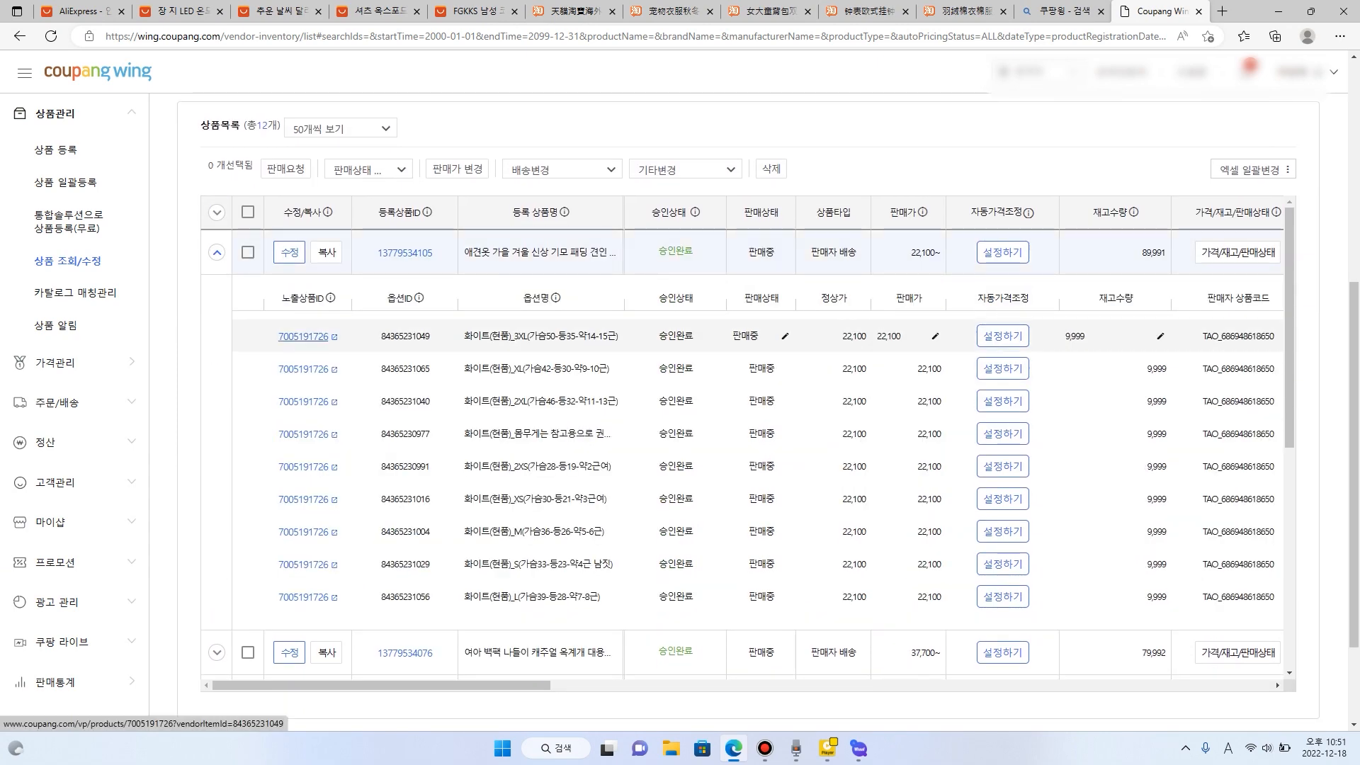
left_click(304, 336)
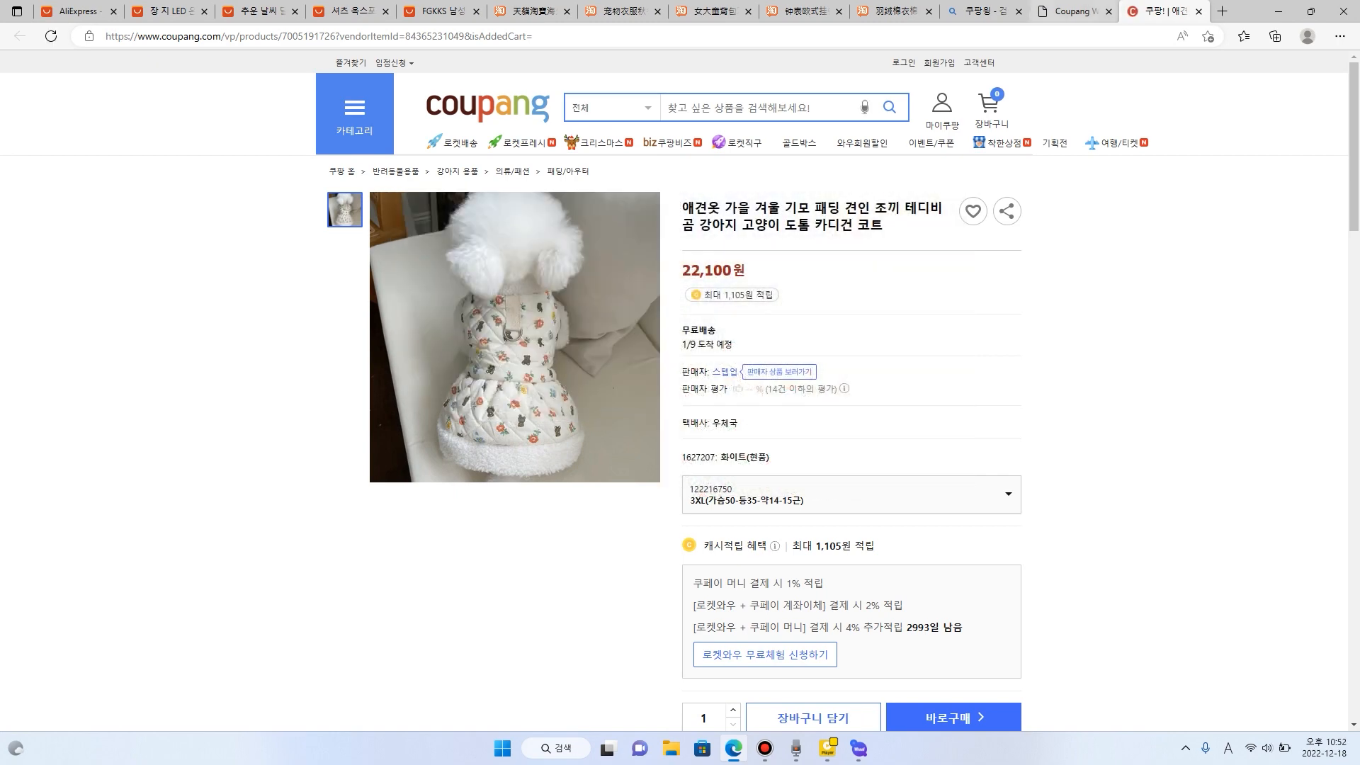
left_click(1069, 11)
left_click(304, 369)
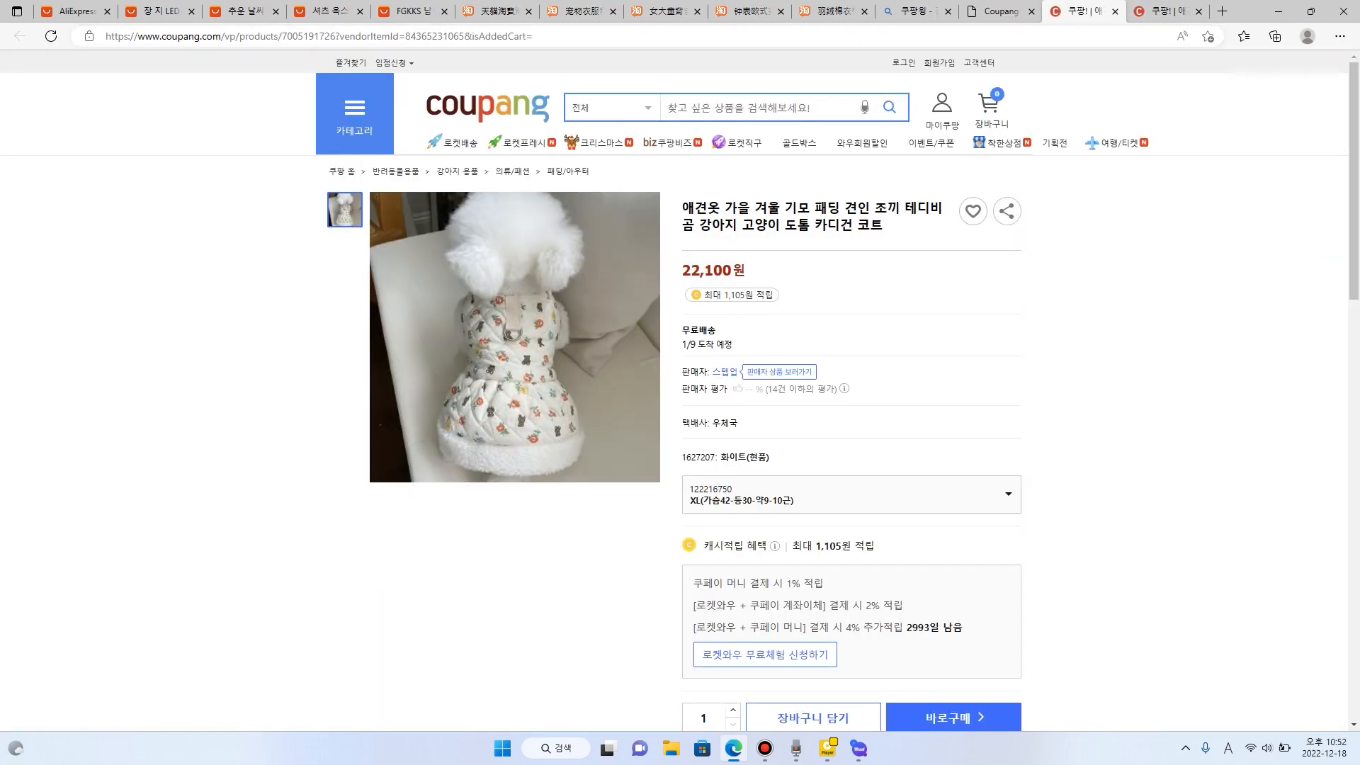
left_click(1115, 12)
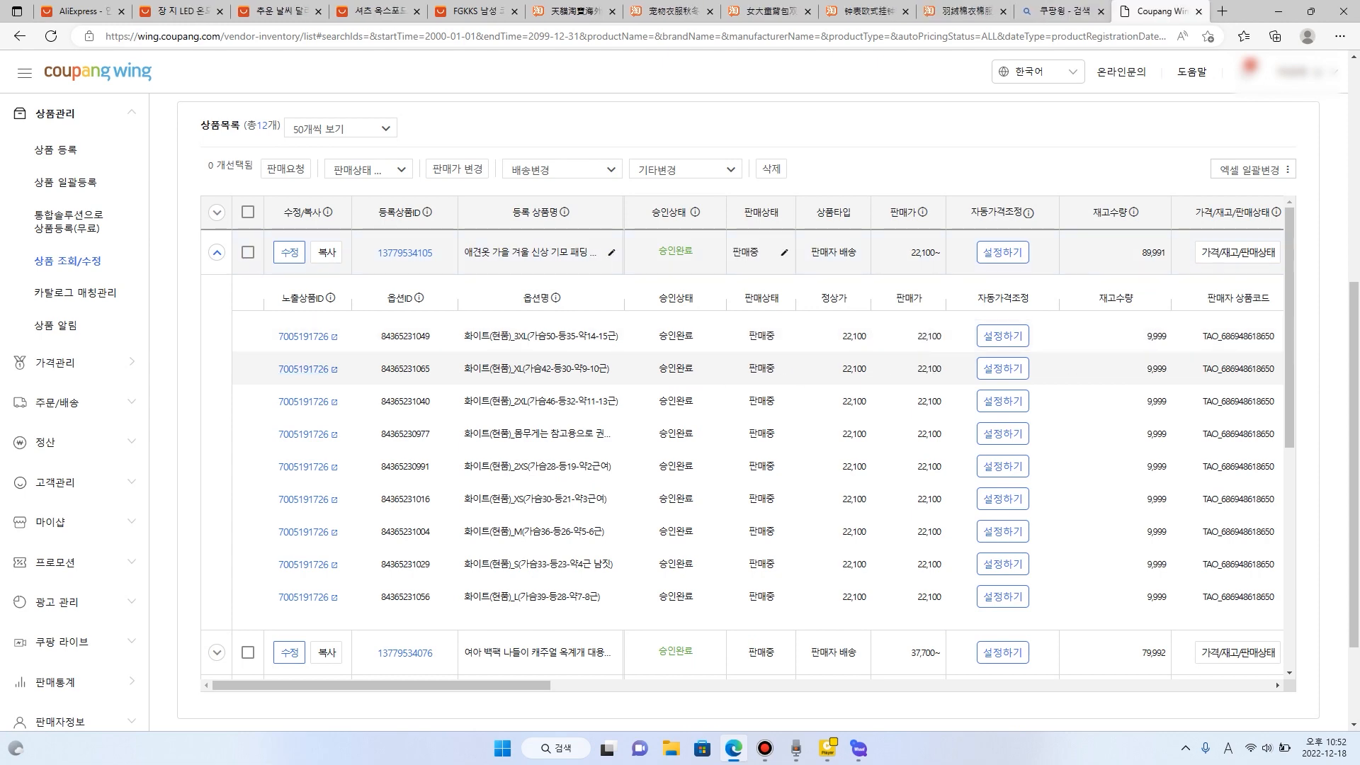
- Expand the girls' backpack in the product list and view the Coupang page of its first option
left_click(217, 252)
left_click(216, 297)
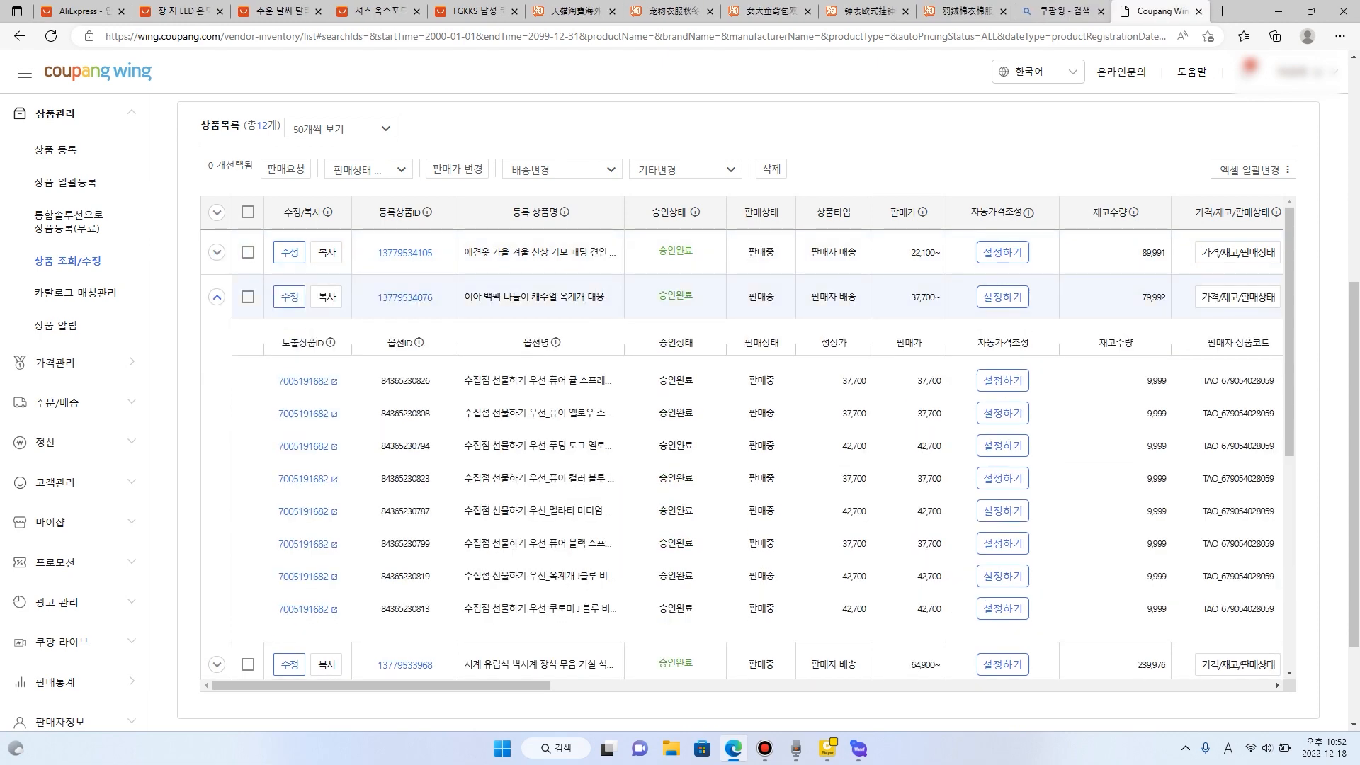
left_click(304, 380)
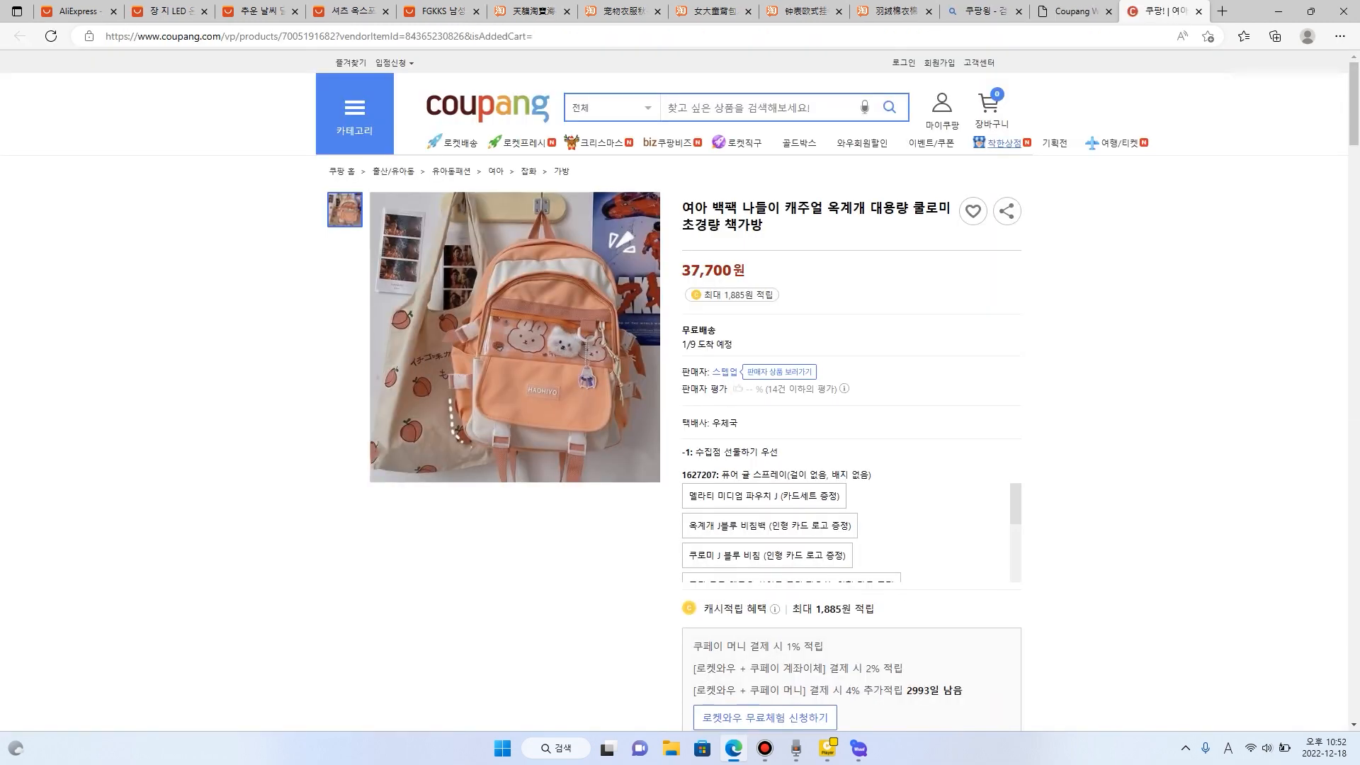
key("ctrl+shift+Tab")
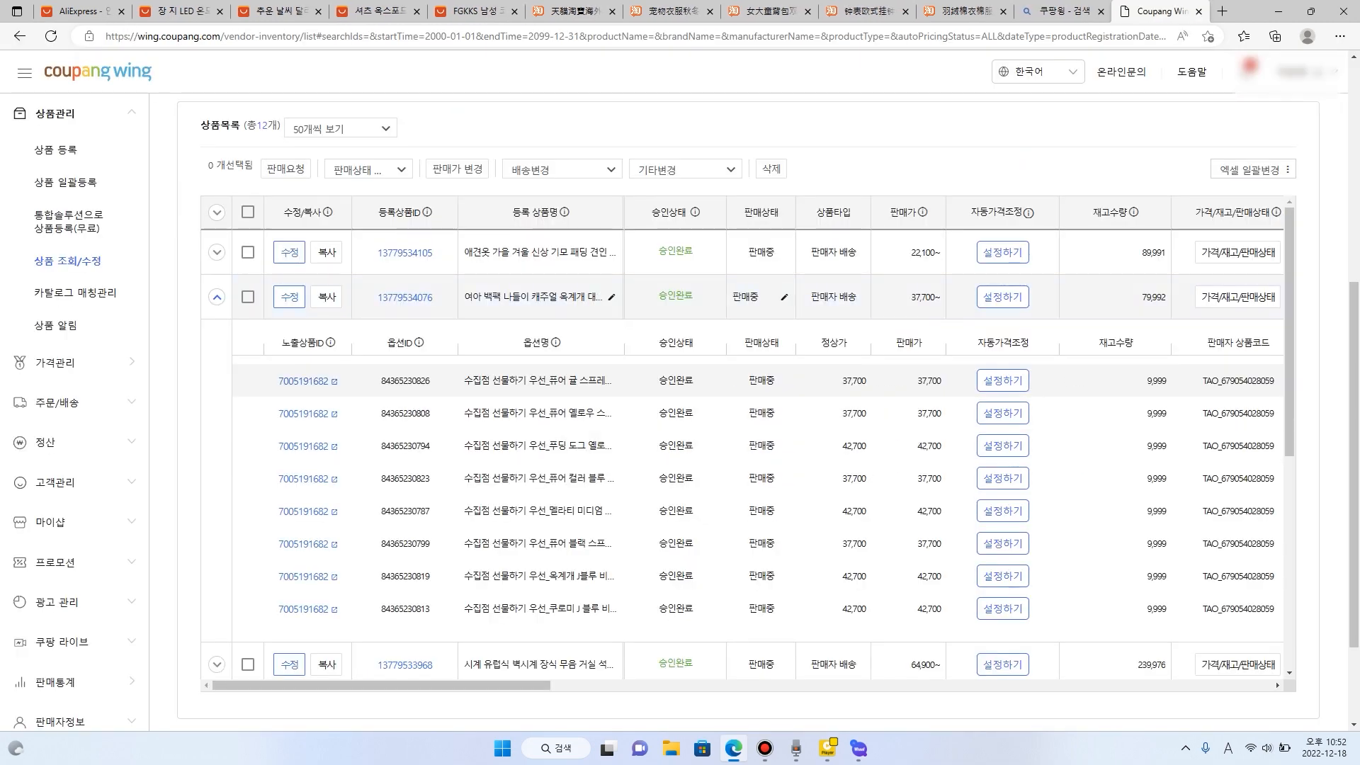
- Expand the European-style wall clock in the product list and view the Coupang page of its first option
left_click(217, 297)
left_click(217, 342)
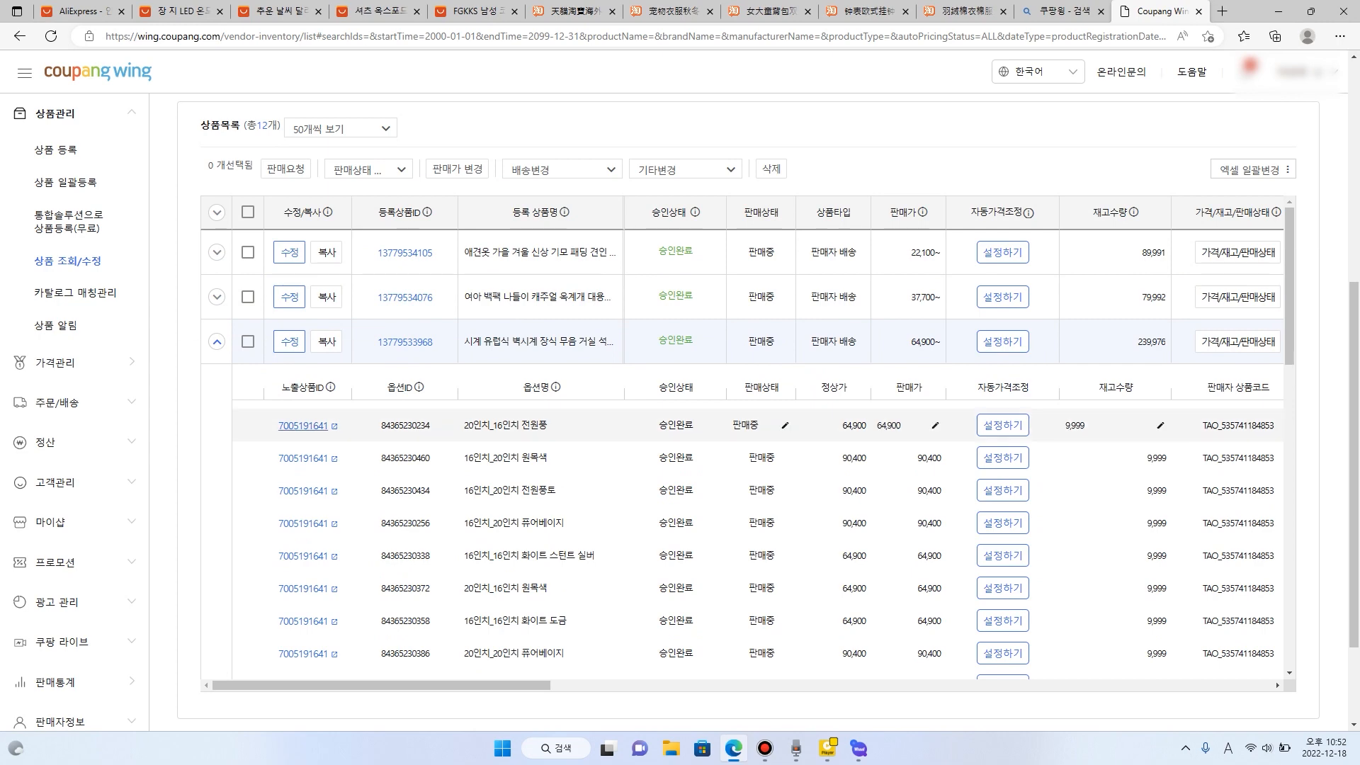
left_click(305, 424)
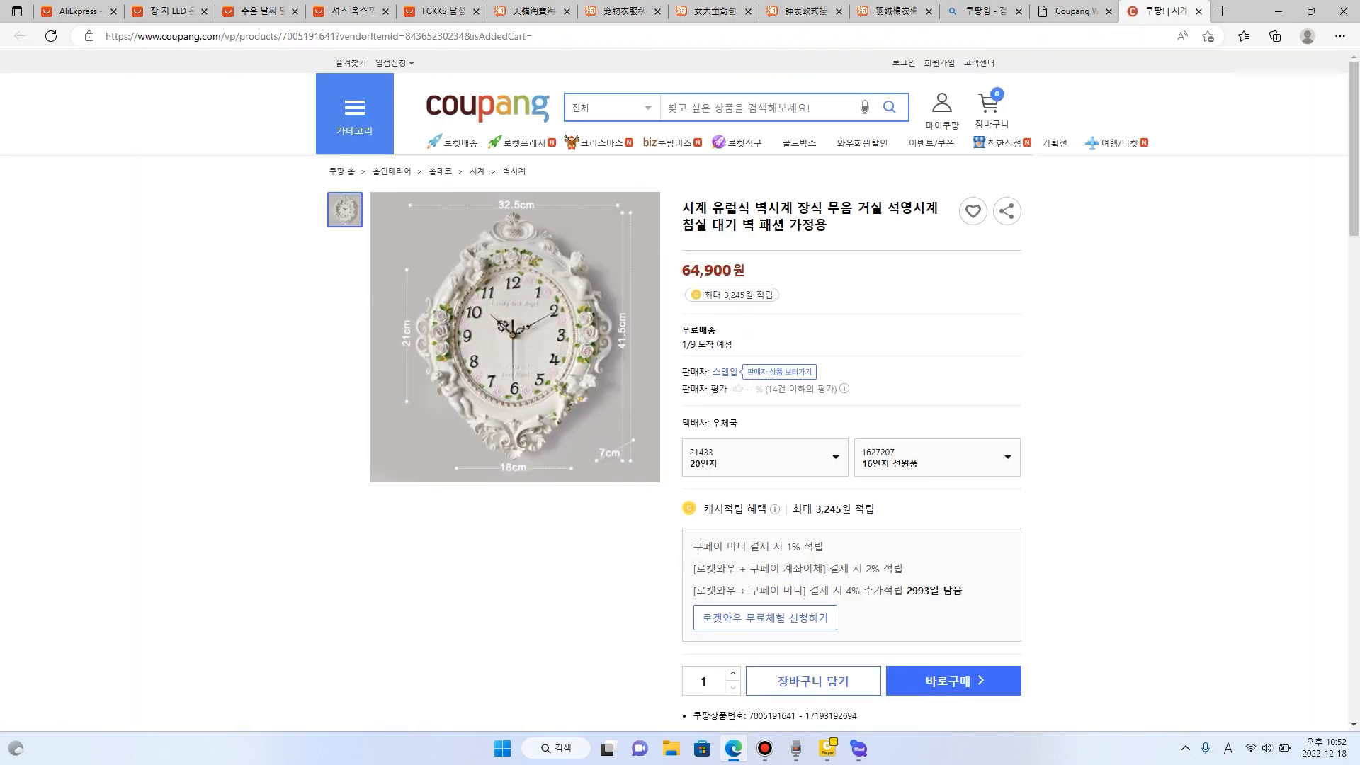
left_click(1198, 11)
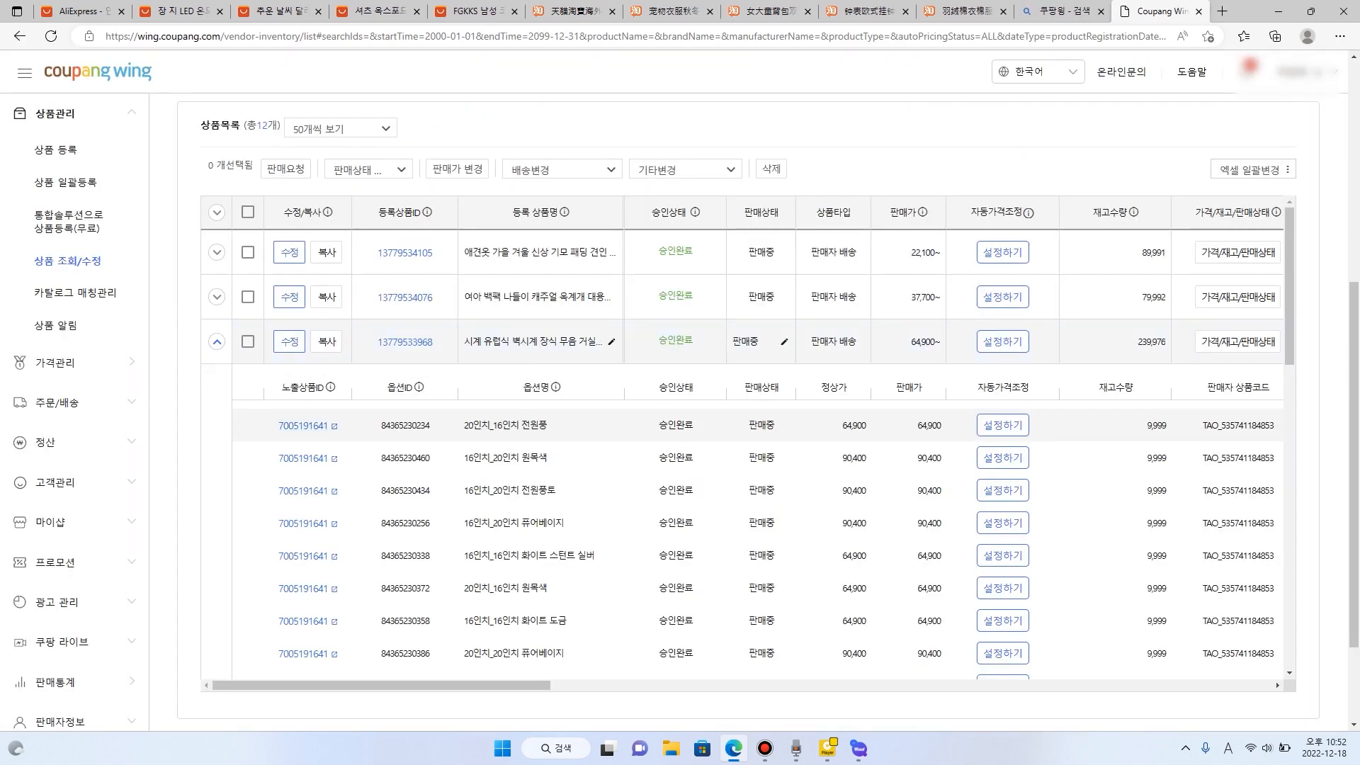
- Search Bing for "스마트 스토어" and open the 네이버 스마트스토어센터 site
left_click(1061, 11)
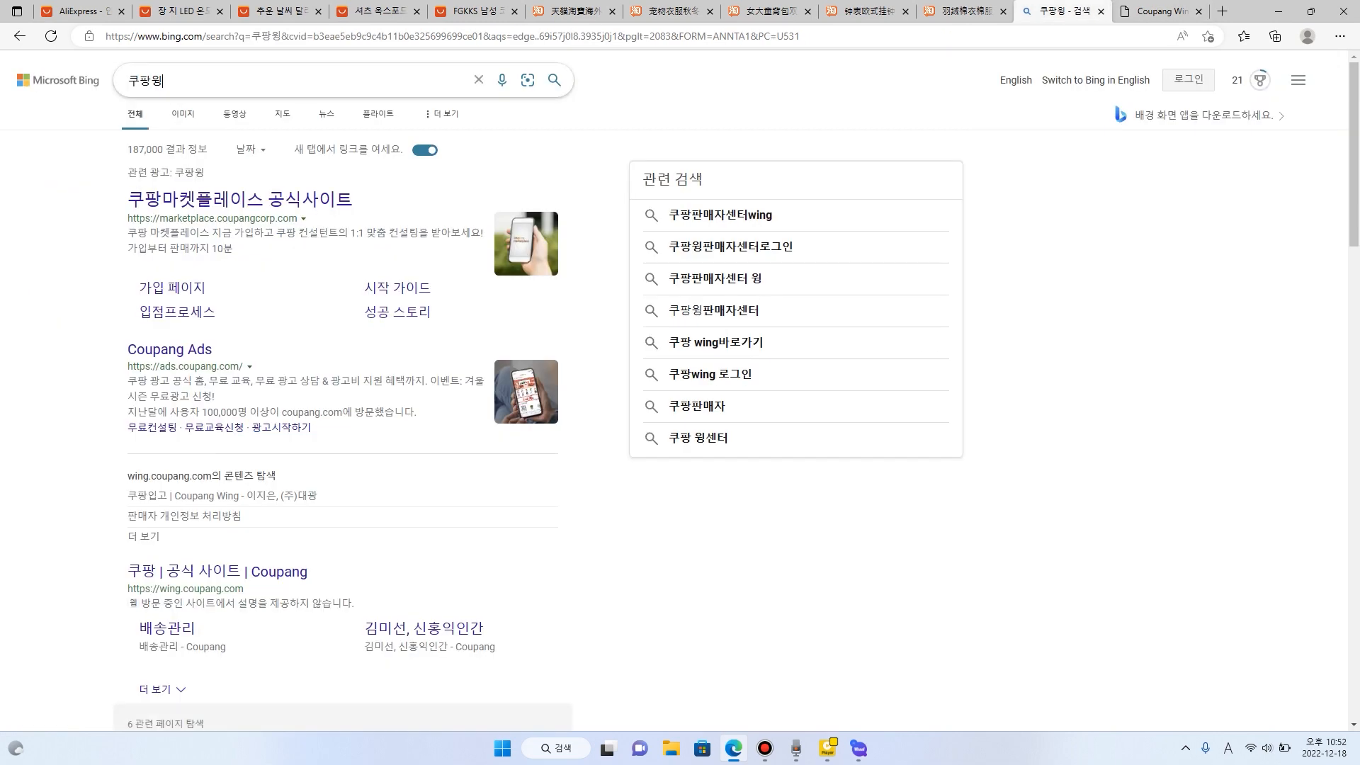
type("tmak")
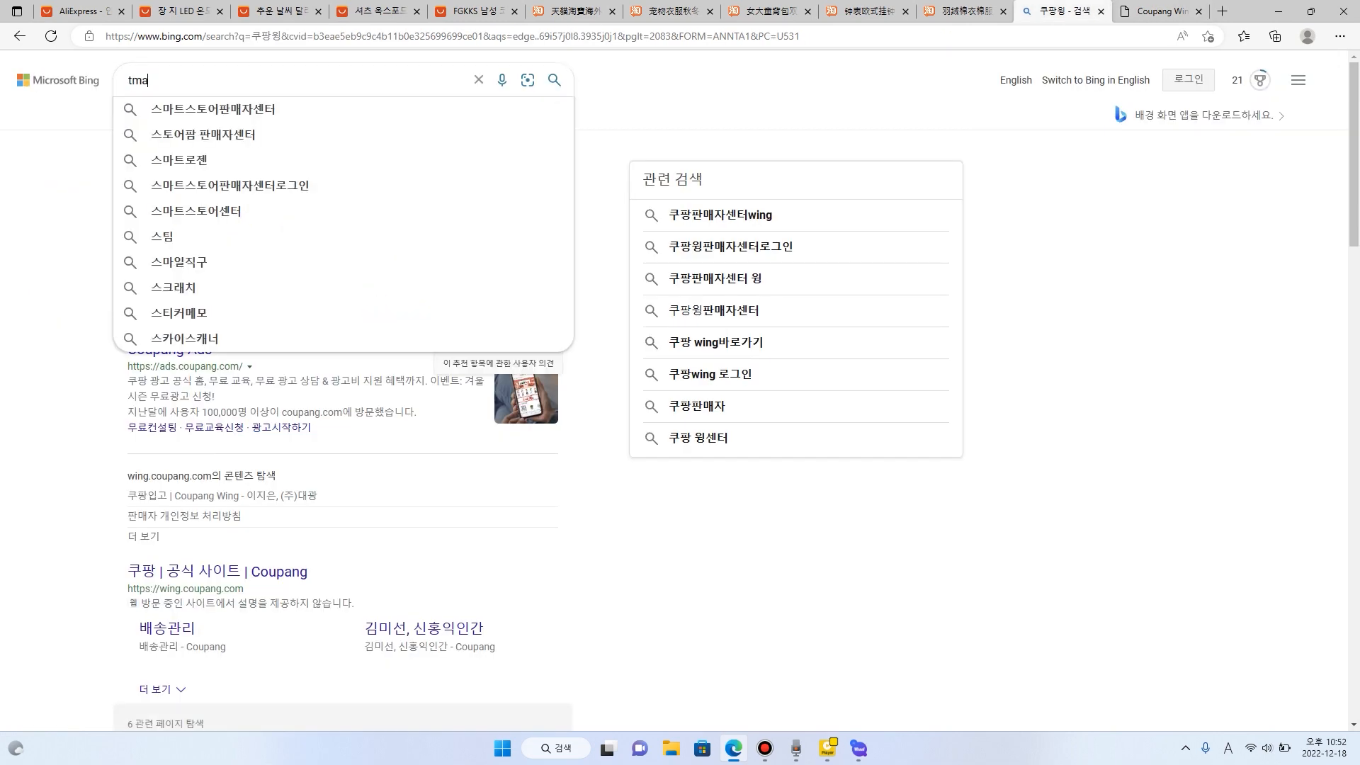
key("BackSpace")
key("BackSpace")
key("BackSpace")
key("BackSpace")
key("Hangul")
type("스마트 스통")
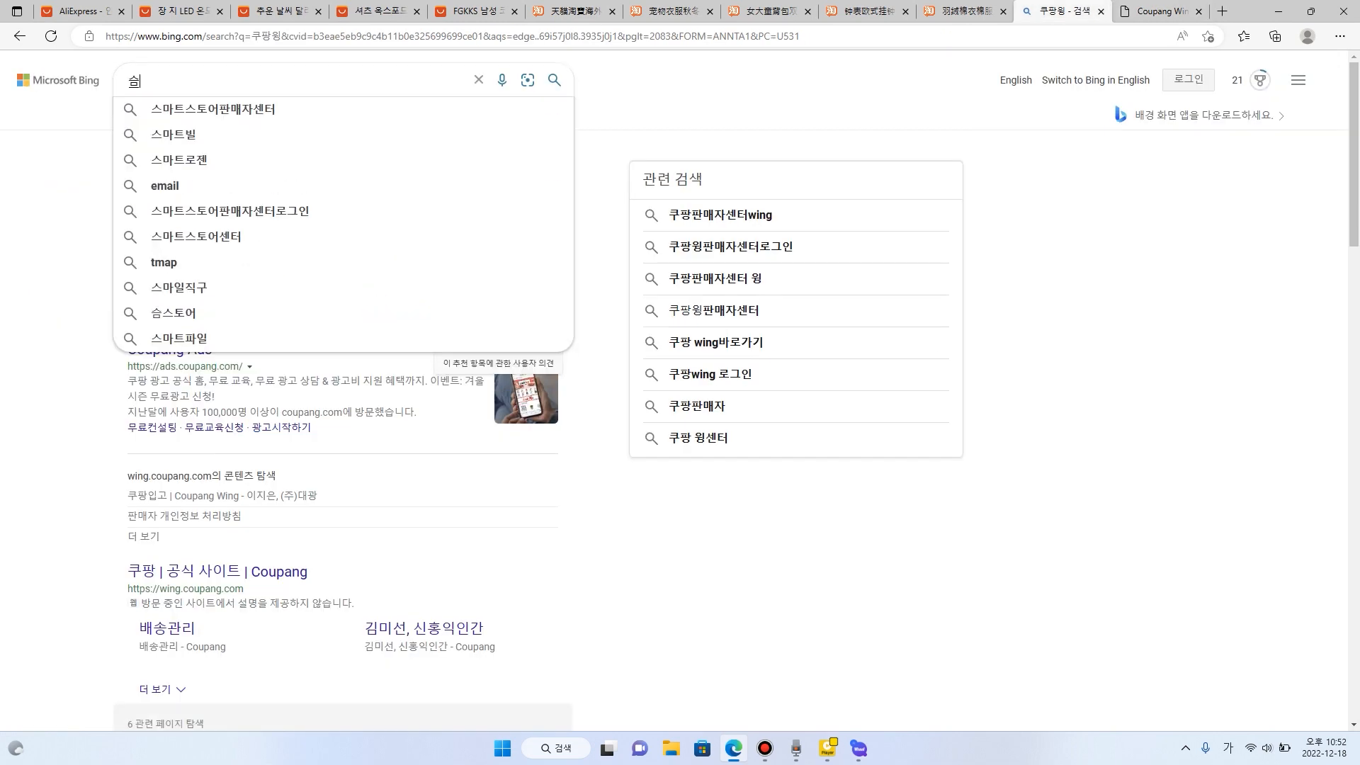
type("어")
key("Return")
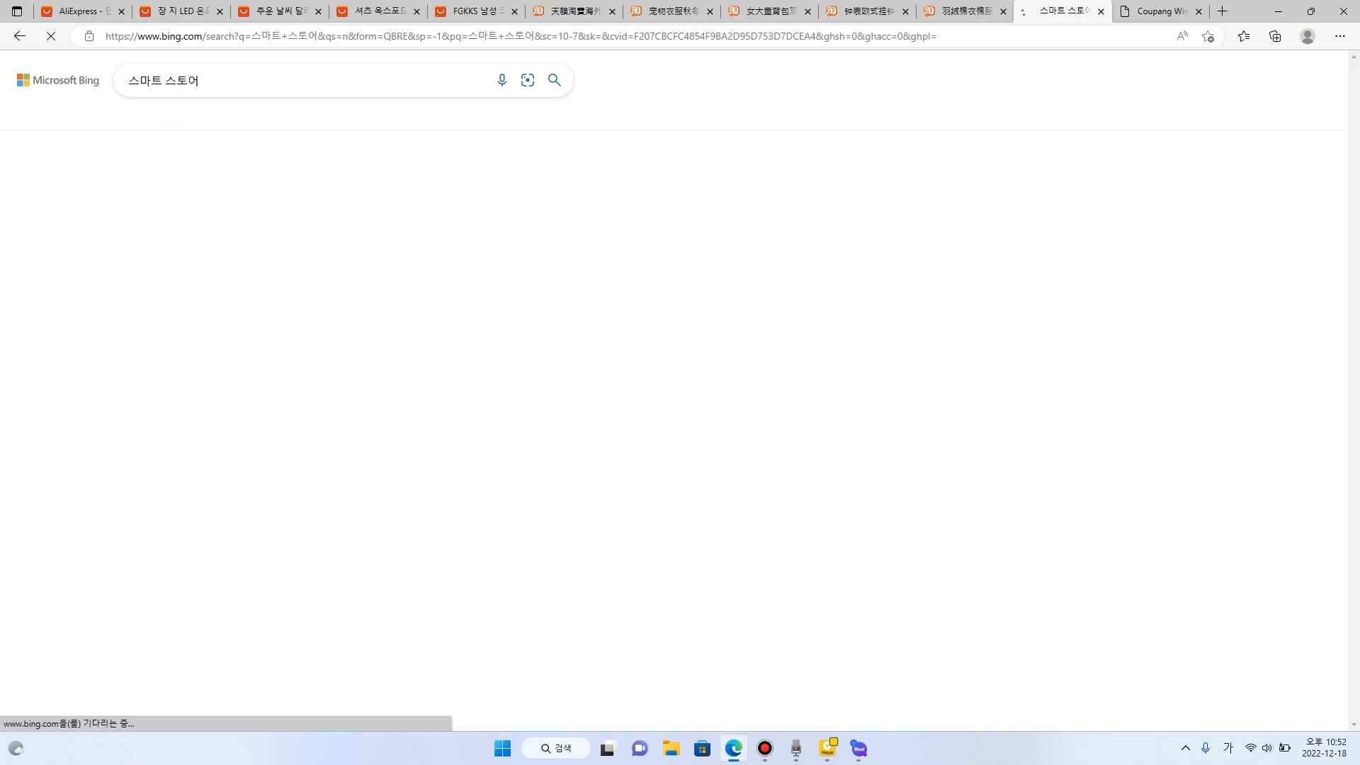
scroll(205, 354, "down", 6)
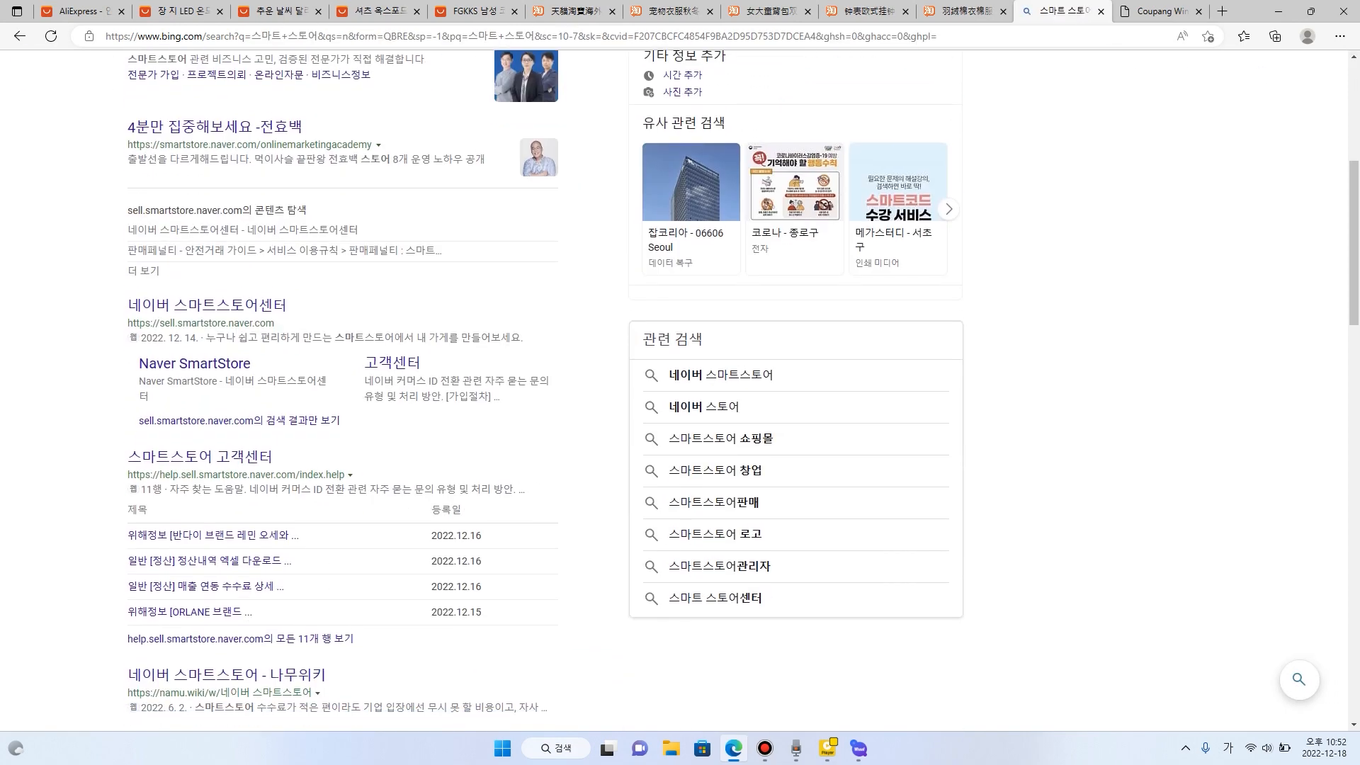
left_click(206, 302)
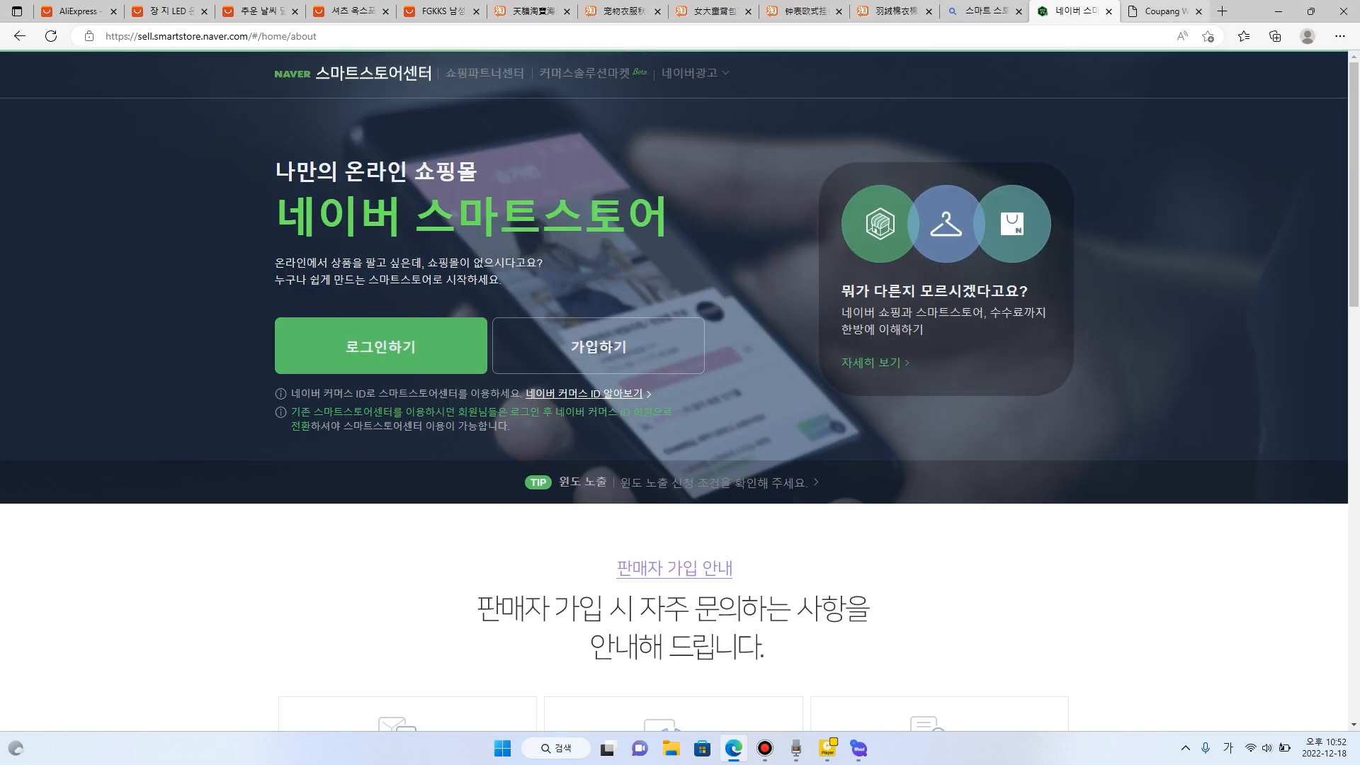
- Log in to the SmartStore Center through the Naver ID login, entering the Naver ID and account password
left_click(381, 345)
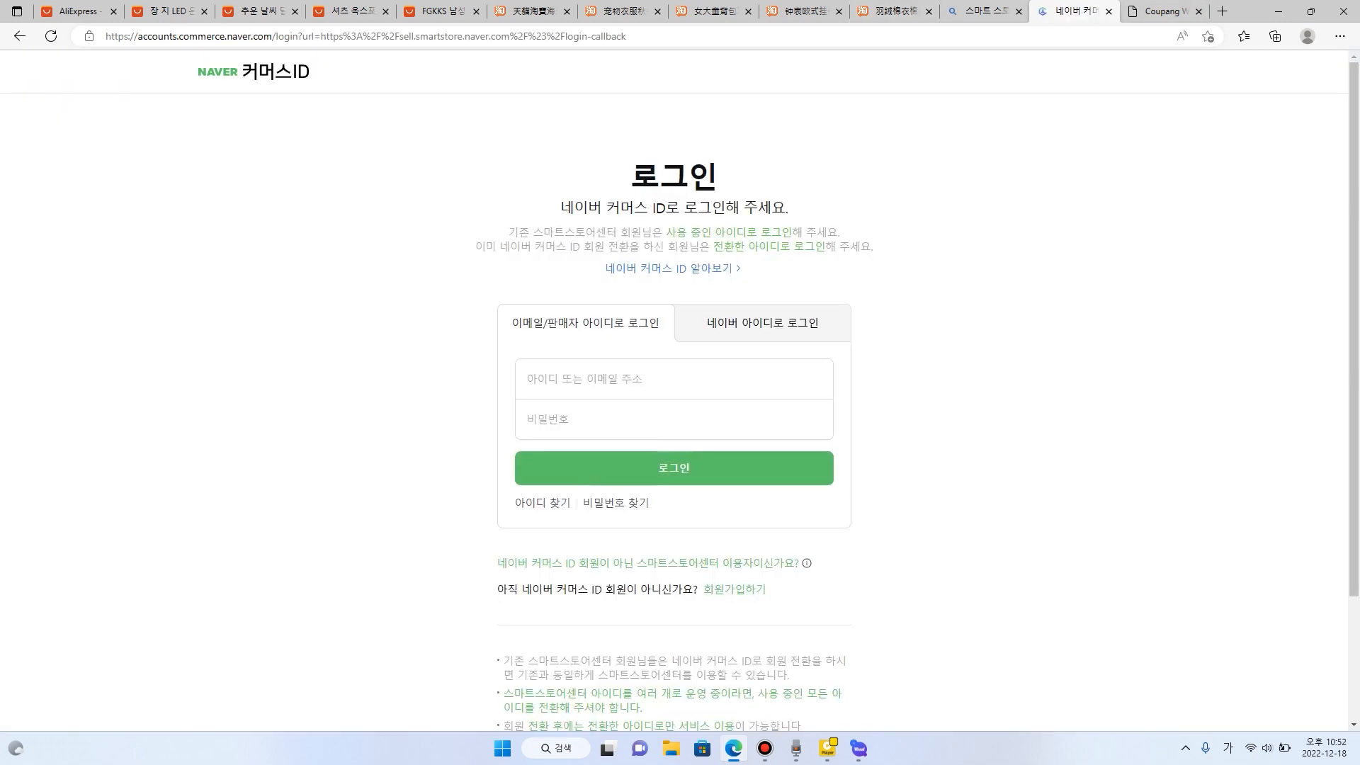
left_click(763, 323)
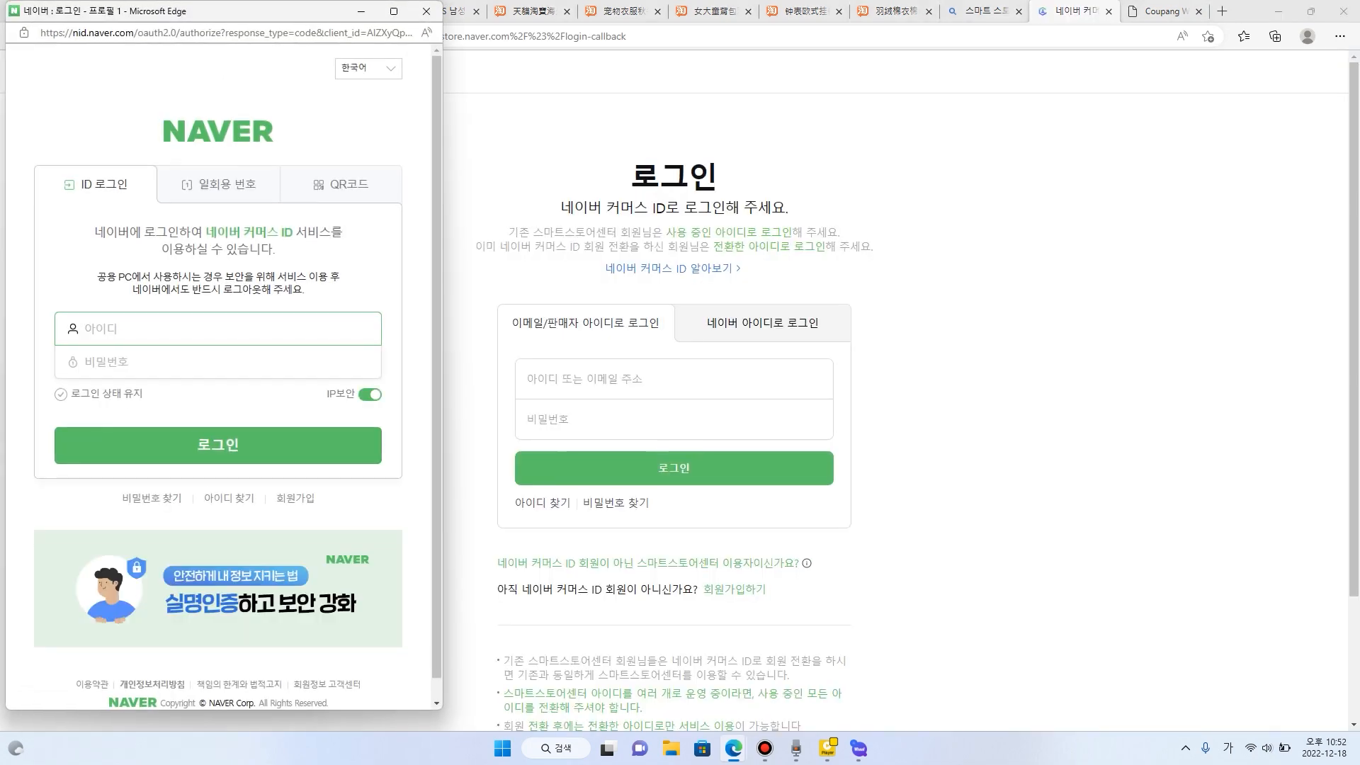
type("lo???")
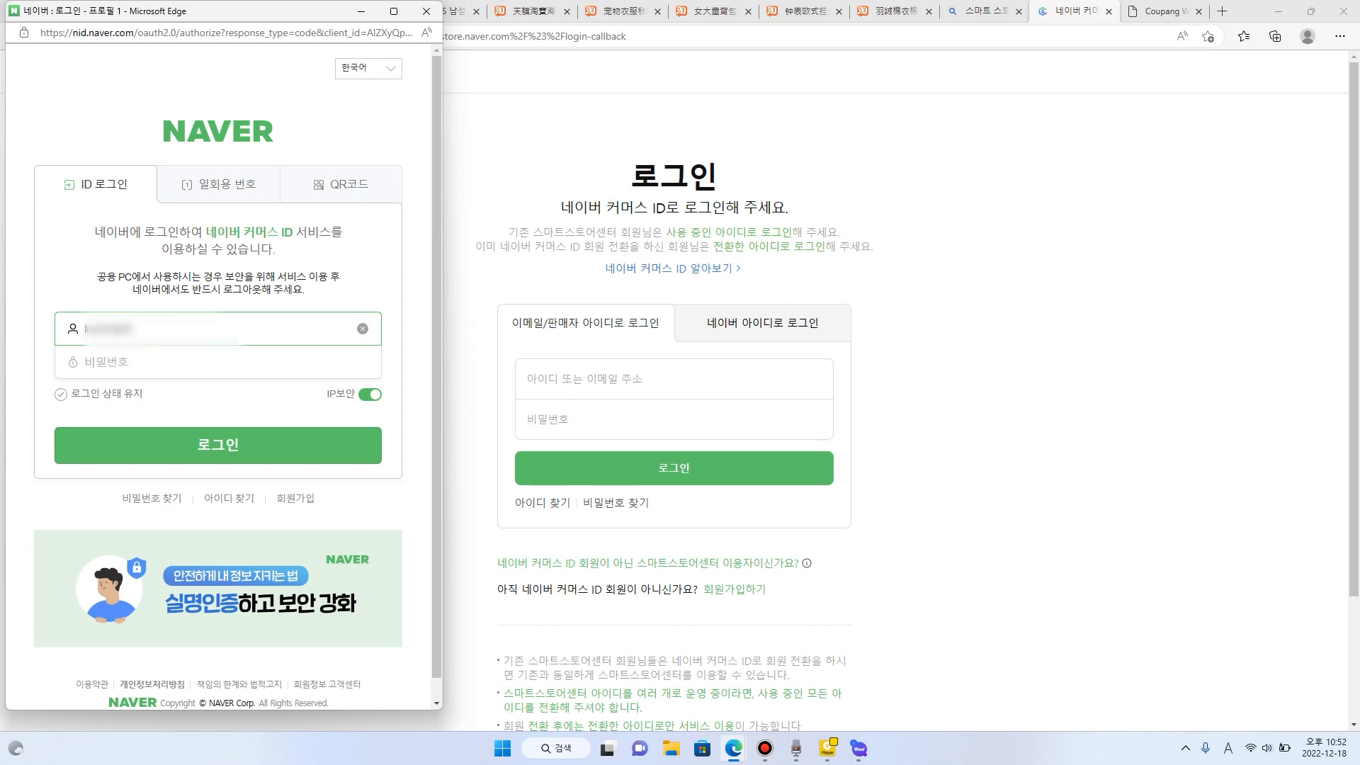
key("BackSpace")
key("BackSpace")
key("BackSpace")
key("BackSpace")
type("??")
key("Tab")
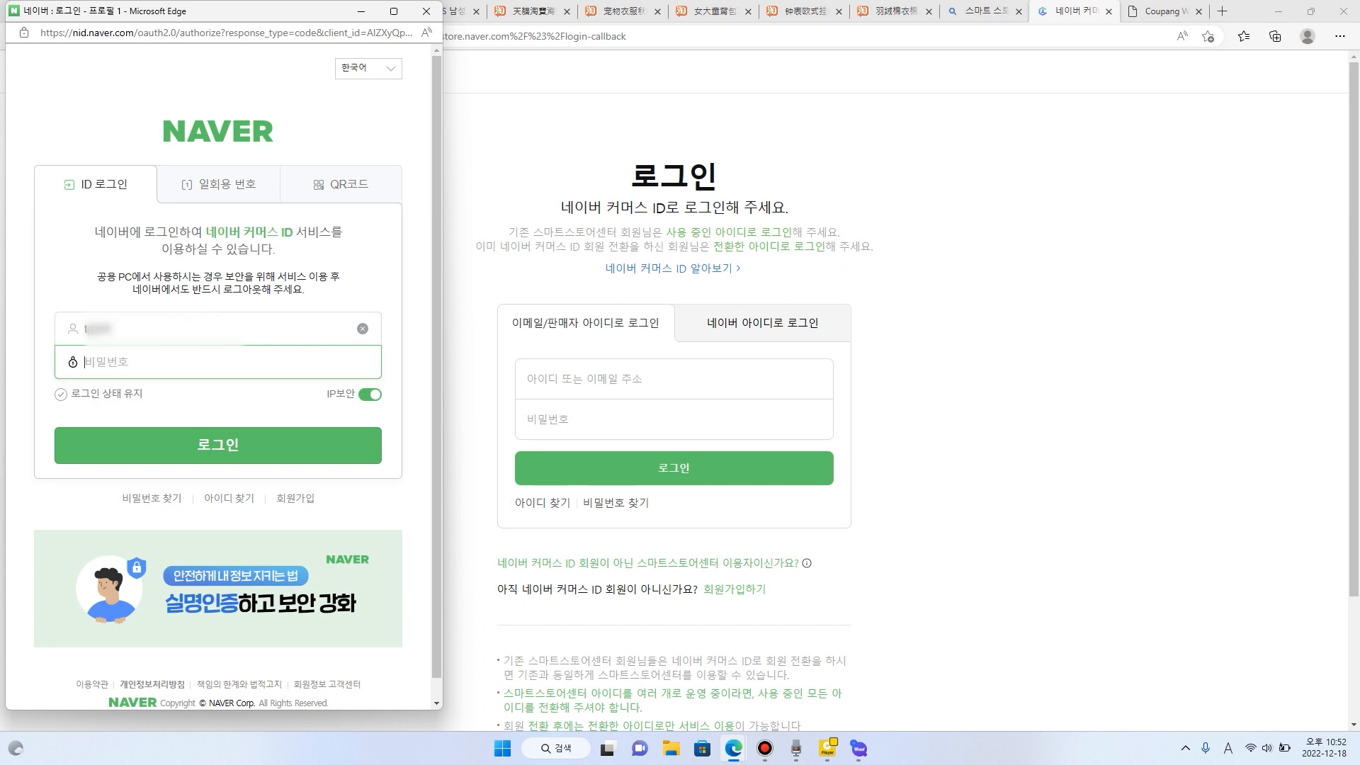
type("???")
key("Return")
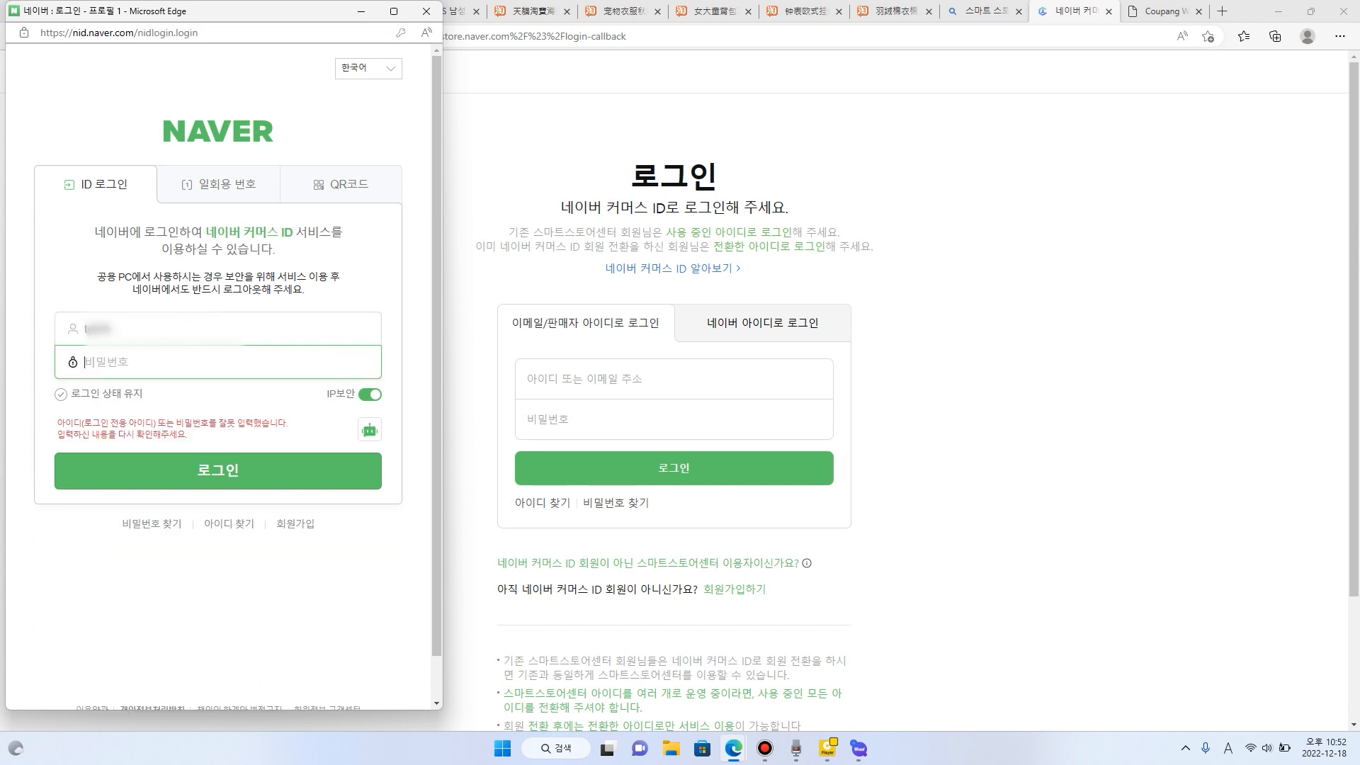
type("???")
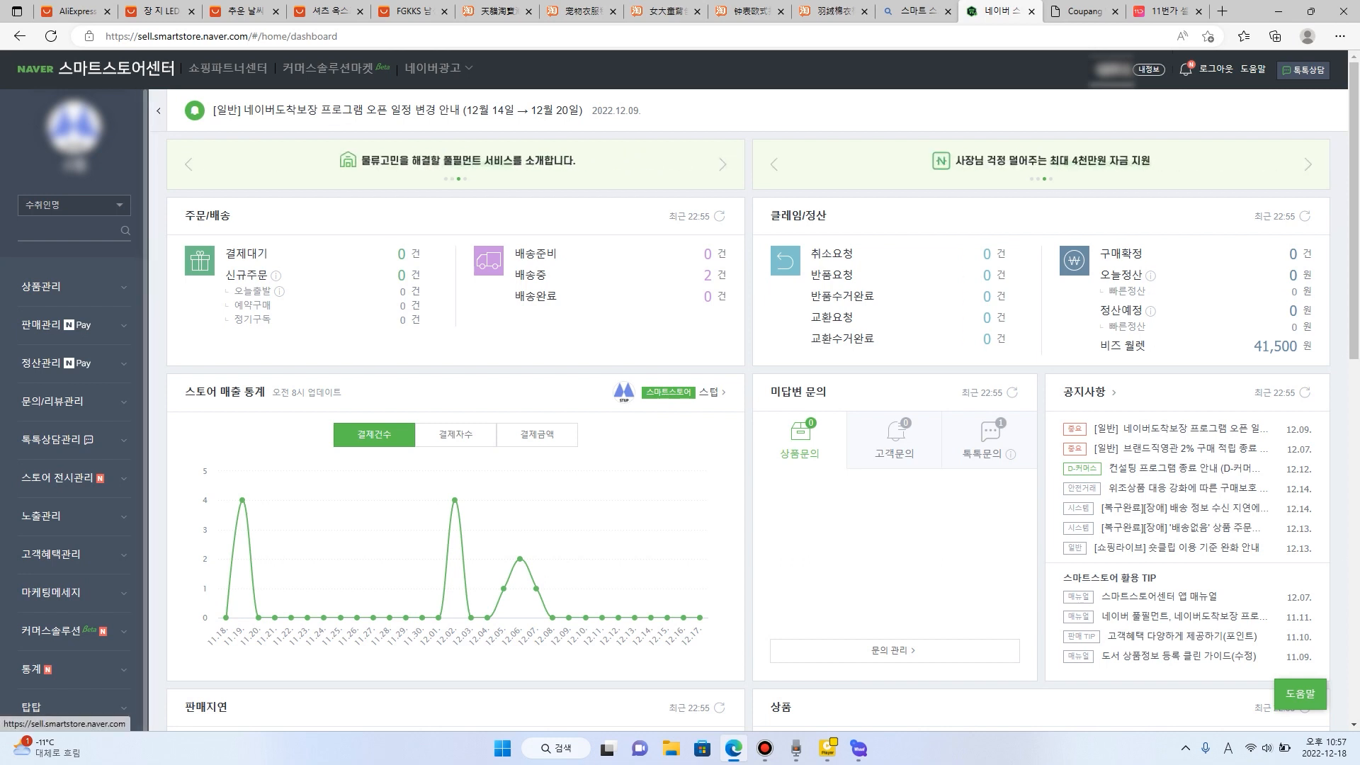
- Open the SmartStore Center's 상품 조회/수정 product list and view the store page of the dog padding coat
left_click(40, 286)
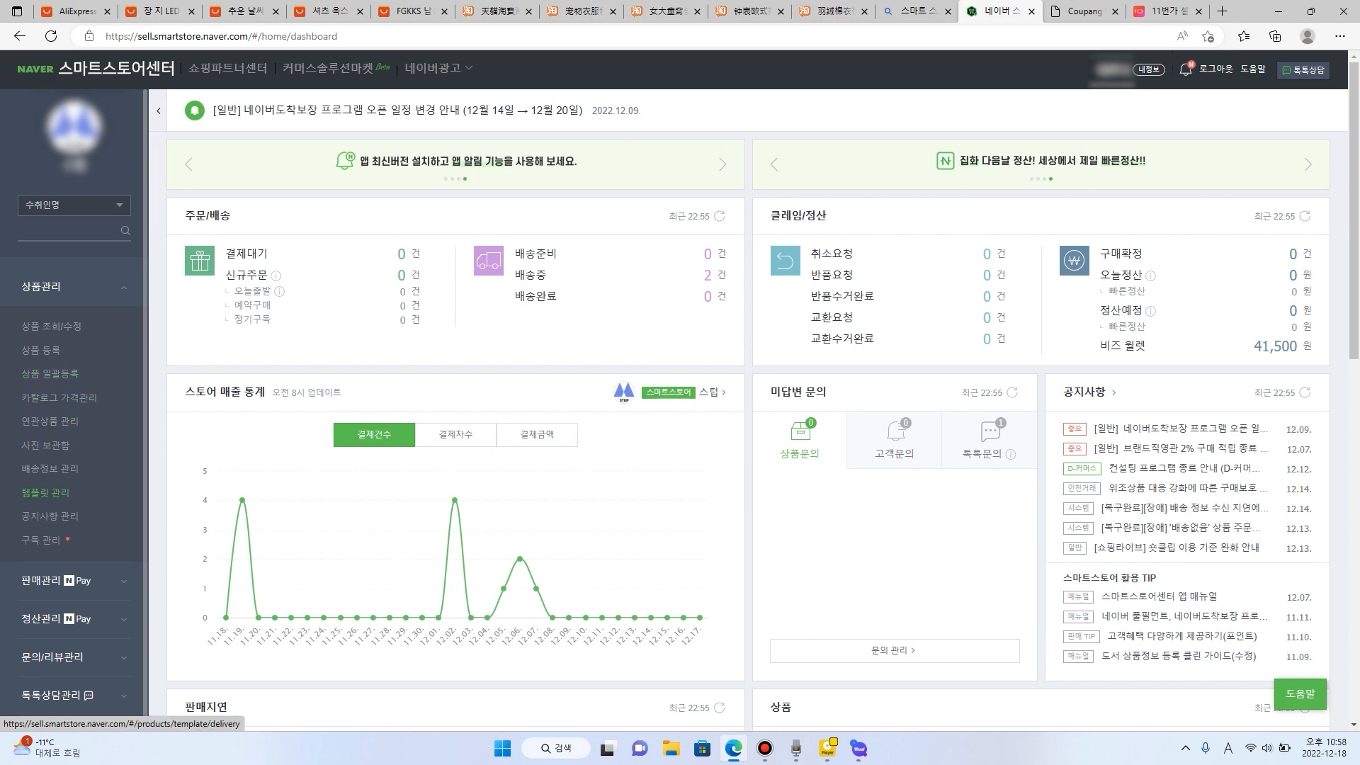
scroll(50, 373, "down", 1)
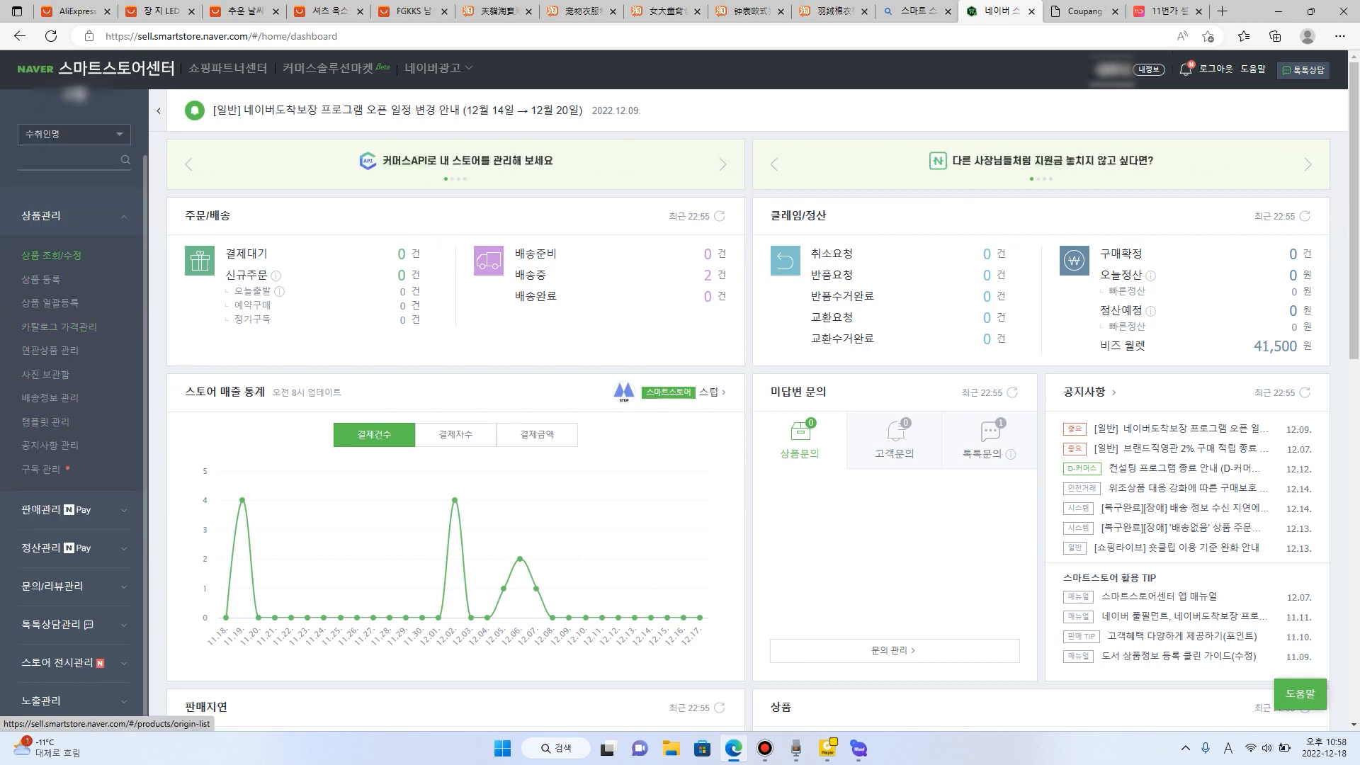
left_click(51, 255)
scroll(680, 389, "down", 4)
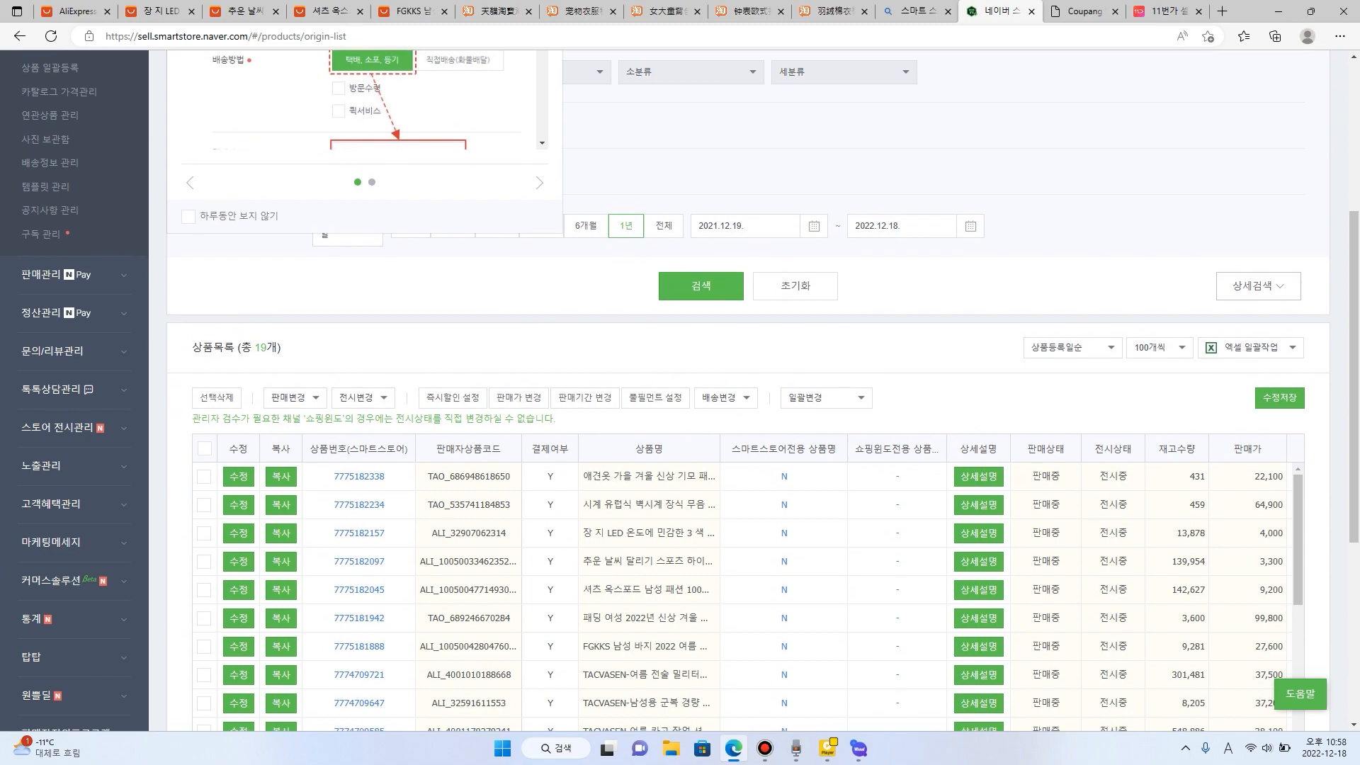
scroll(680, 390, "down", 3)
left_click(359, 273)
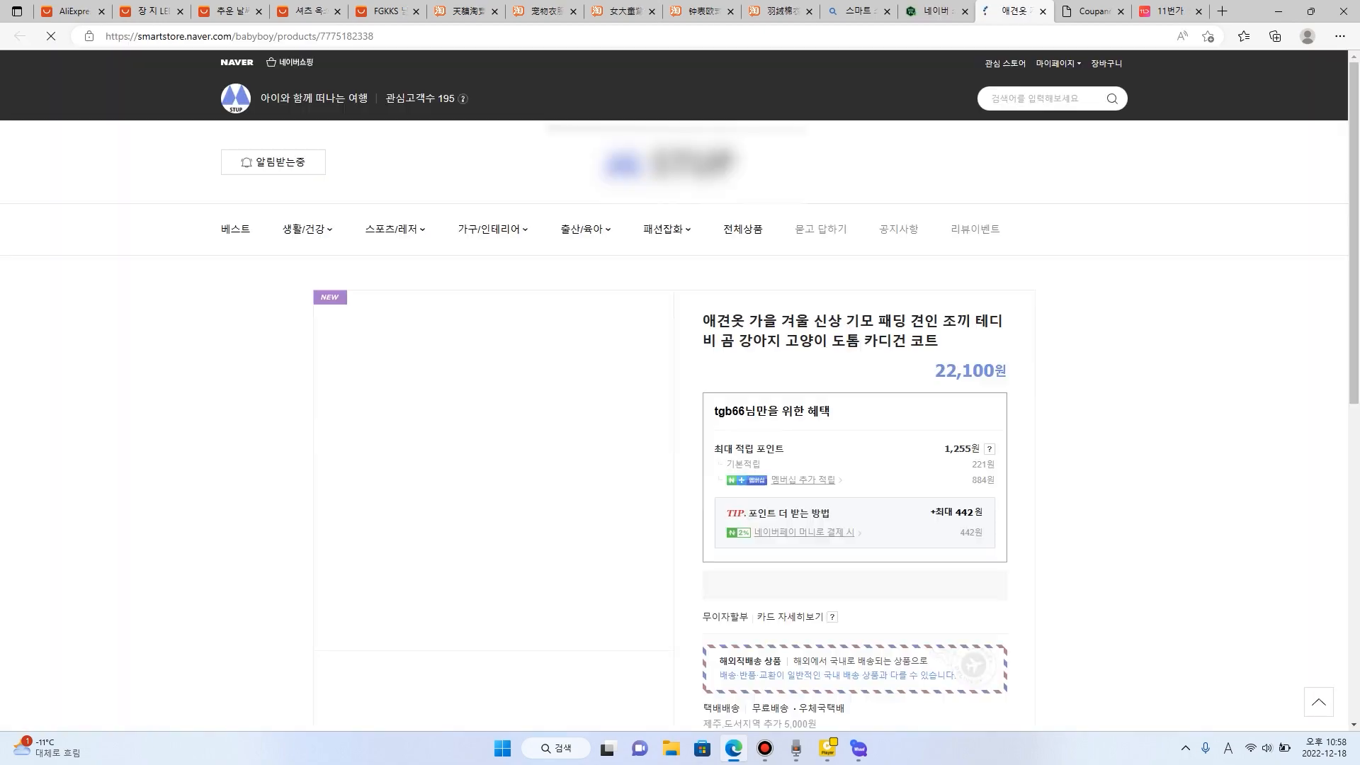
- Examine the dog padding coat's SmartStore page, from its purchase options through the detail images to the overseas shipping notice
scroll(680, 389, "down", 6)
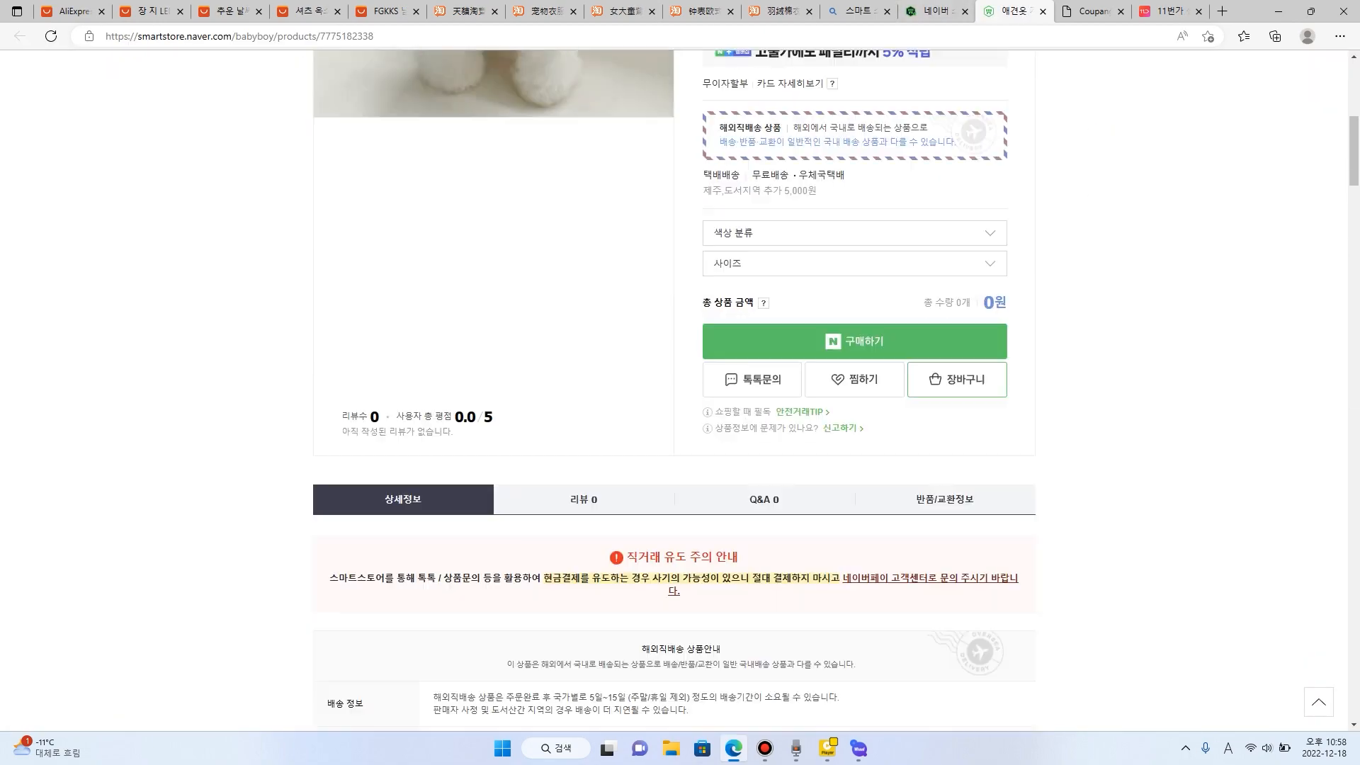
scroll(680, 425, "down", 12)
scroll(680, 425, "up", 5)
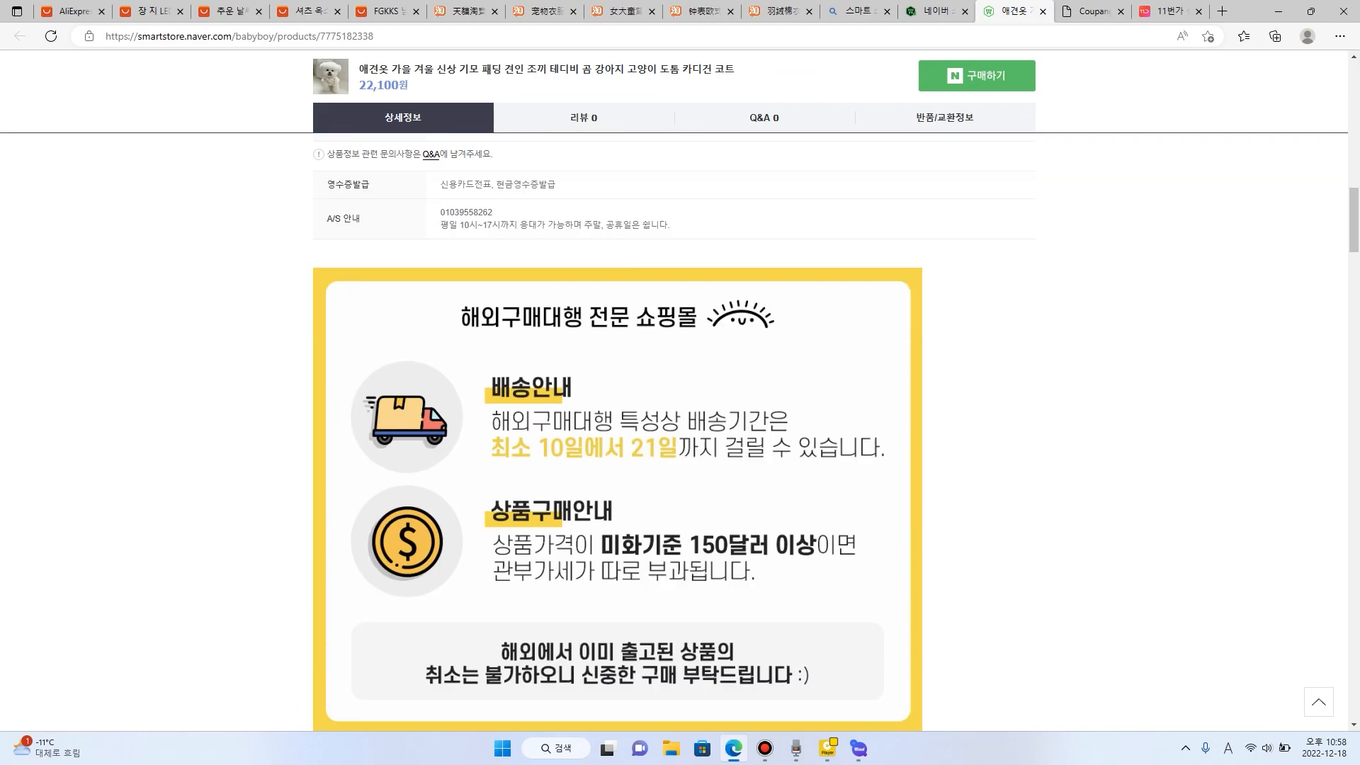
scroll(680, 425, "down", 12)
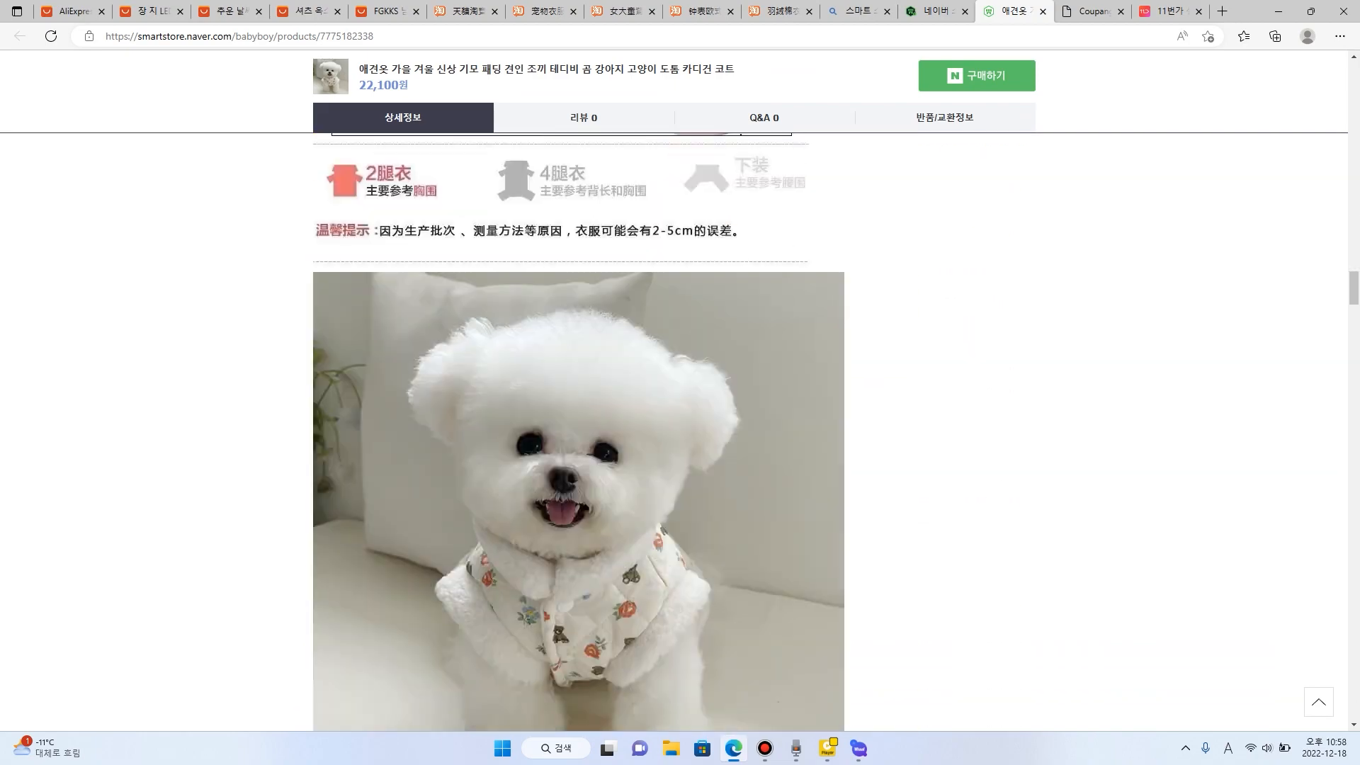
scroll(579, 432, "down", 15)
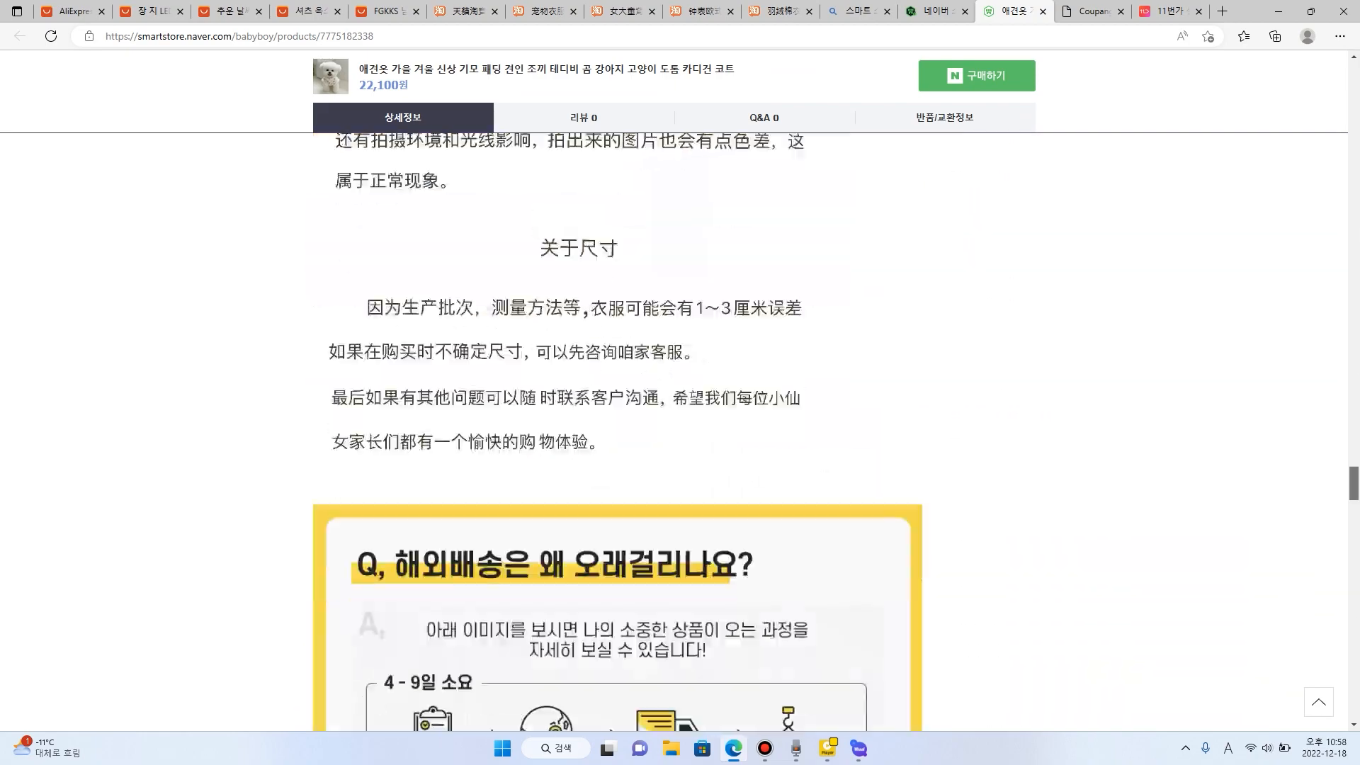
scroll(617, 431, "down", 6)
- View the European-style wall clock's SmartStore page from the product list, check its option images, and close the page
left_click(935, 11)
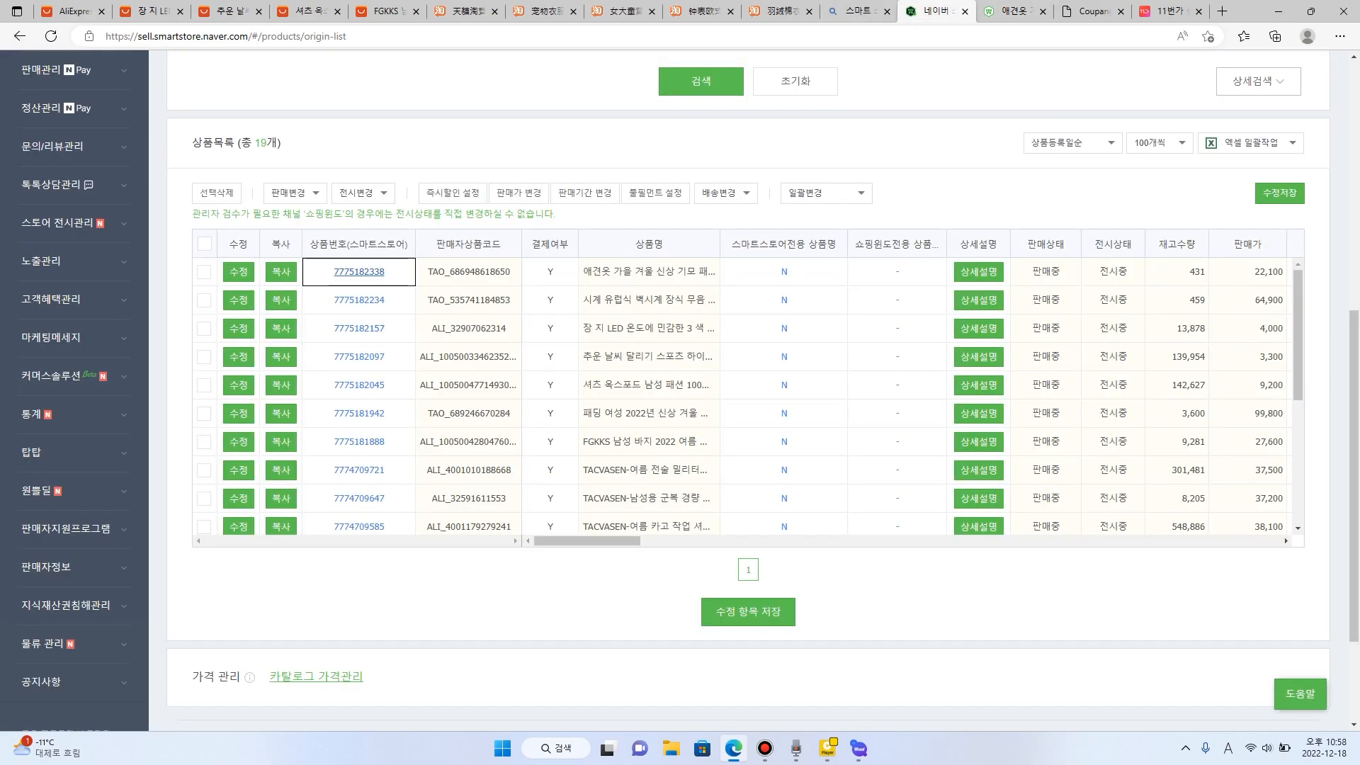
left_click(359, 299)
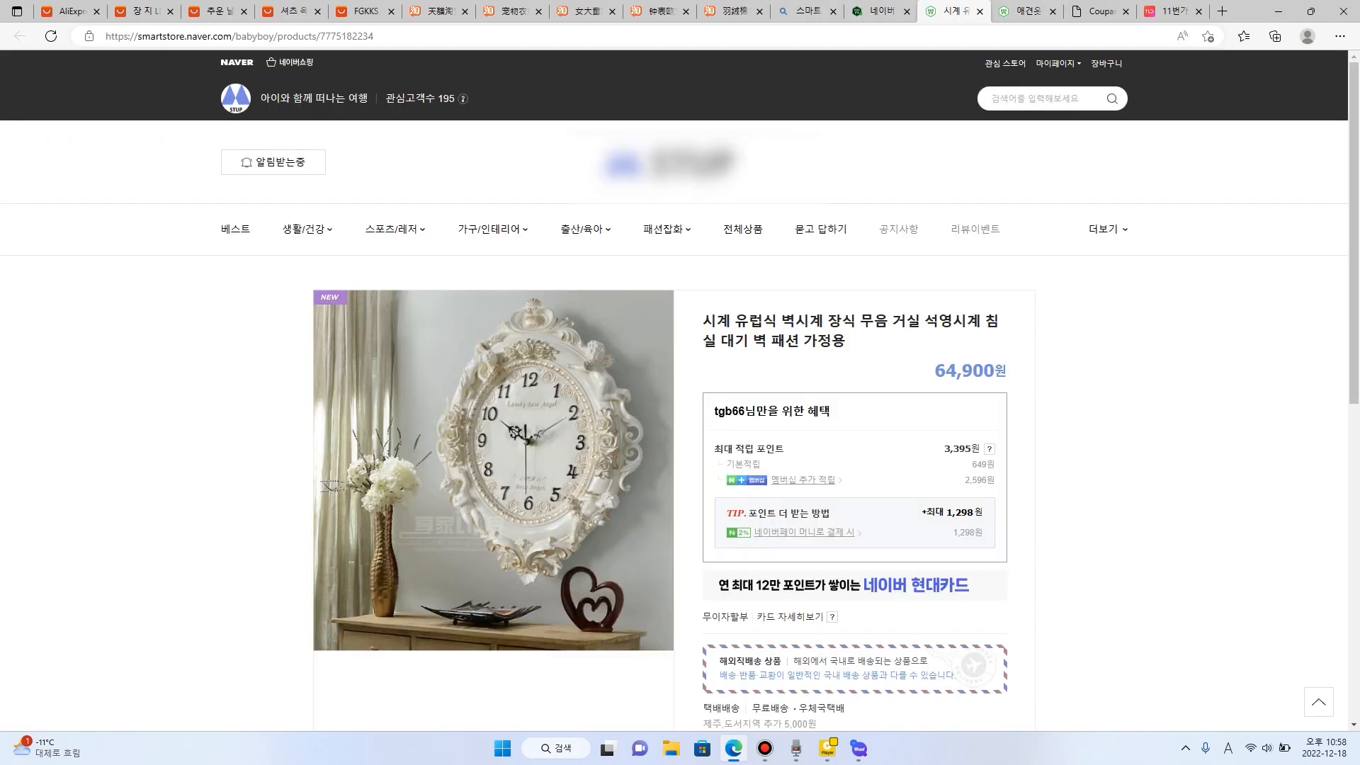
scroll(680, 390, "down", 5)
scroll(836, 431, "up", 1)
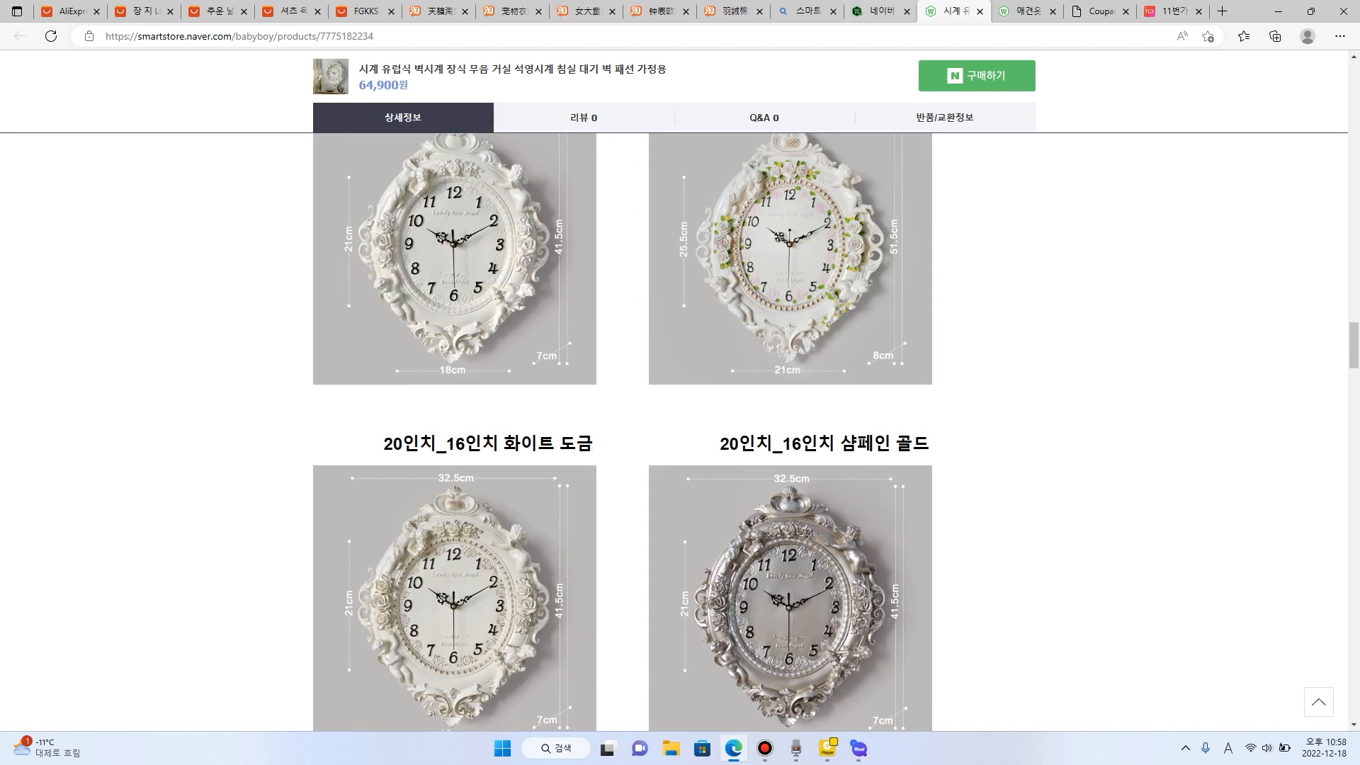
left_click(979, 11)
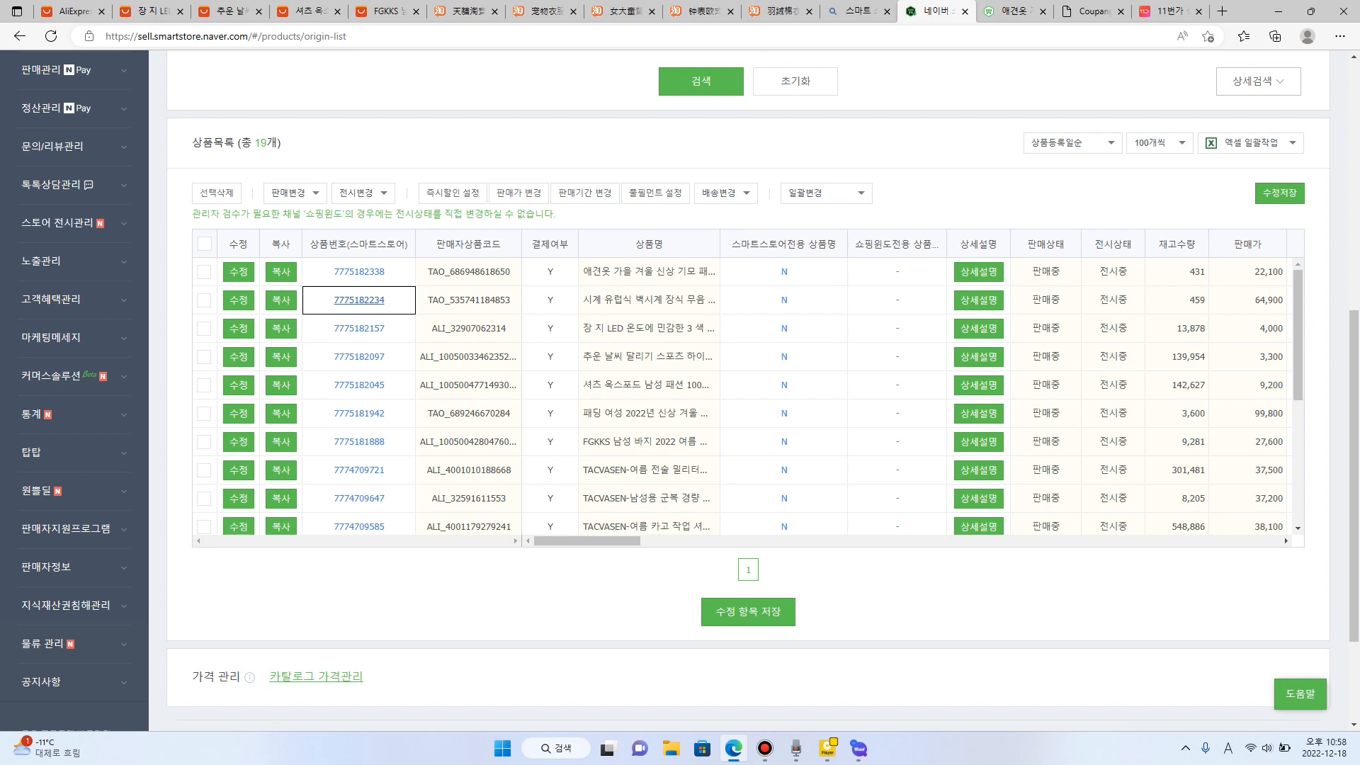
- Switch to the 11번가 셀러 오피스, open its 상품조회/수정 page, and dismiss the advertising popup
left_click(1013, 11)
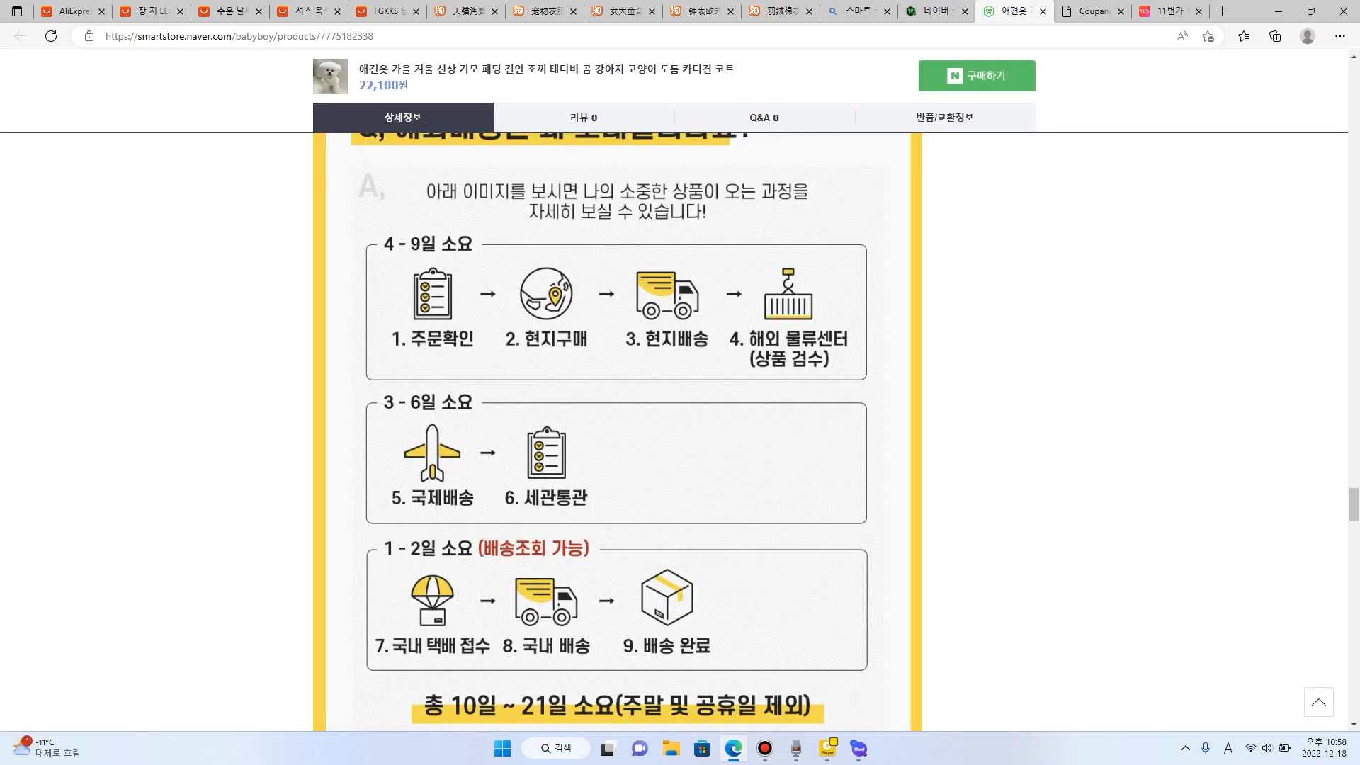
left_click(1169, 12)
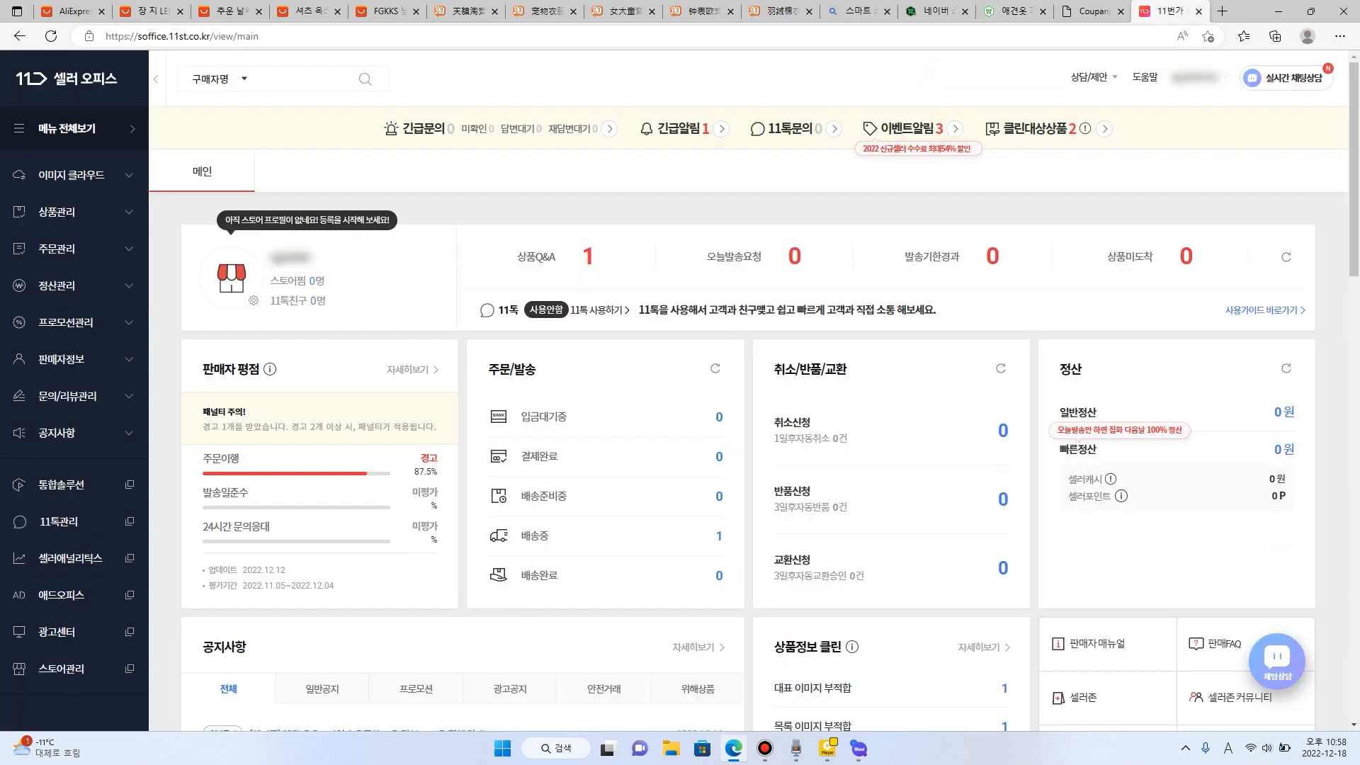
left_click(56, 212)
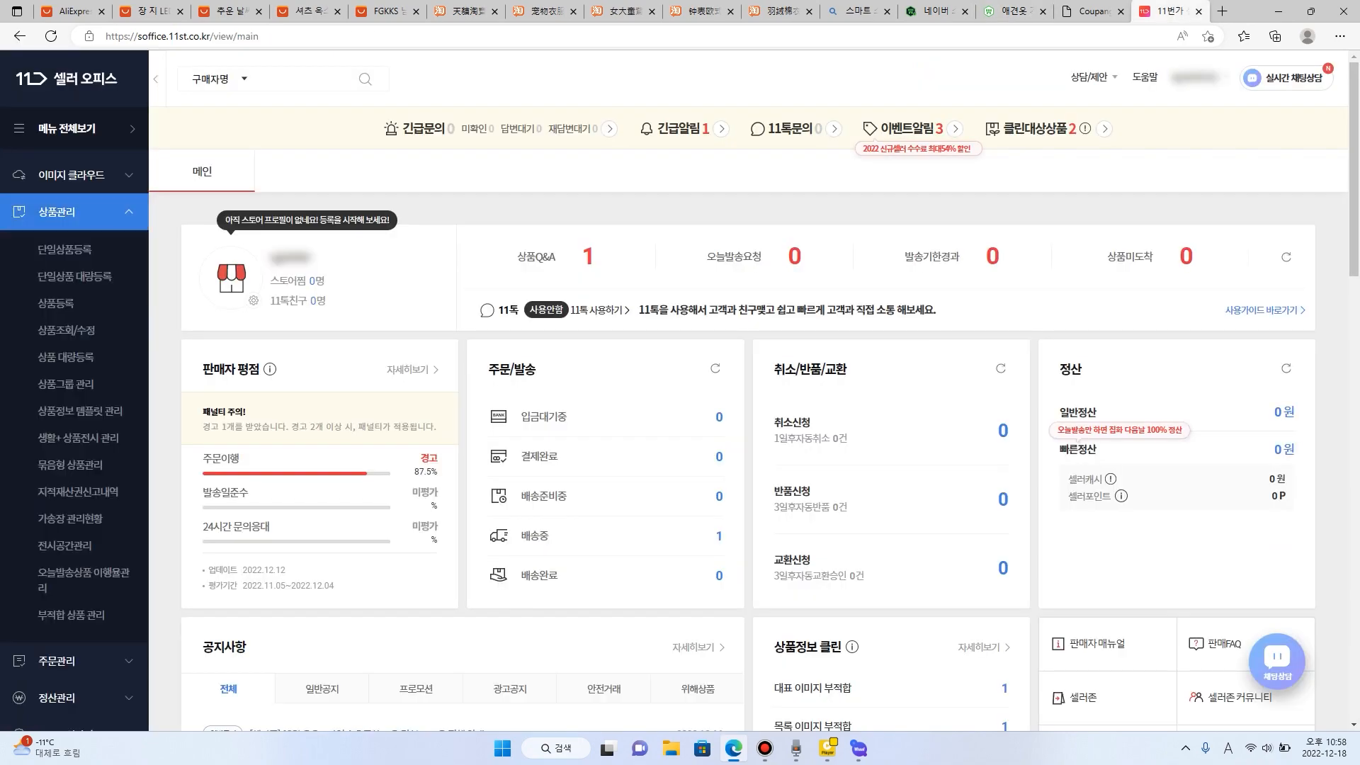
left_click(66, 331)
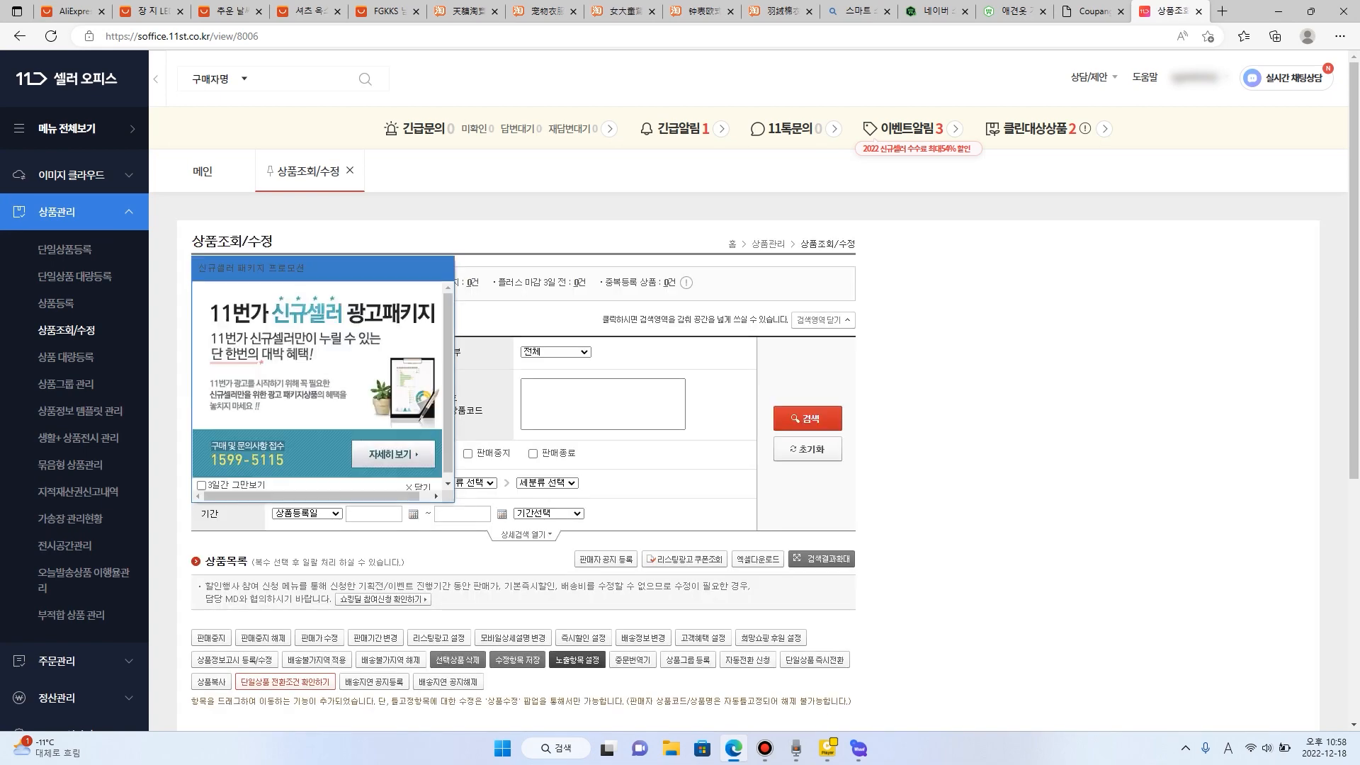
left_click(418, 486)
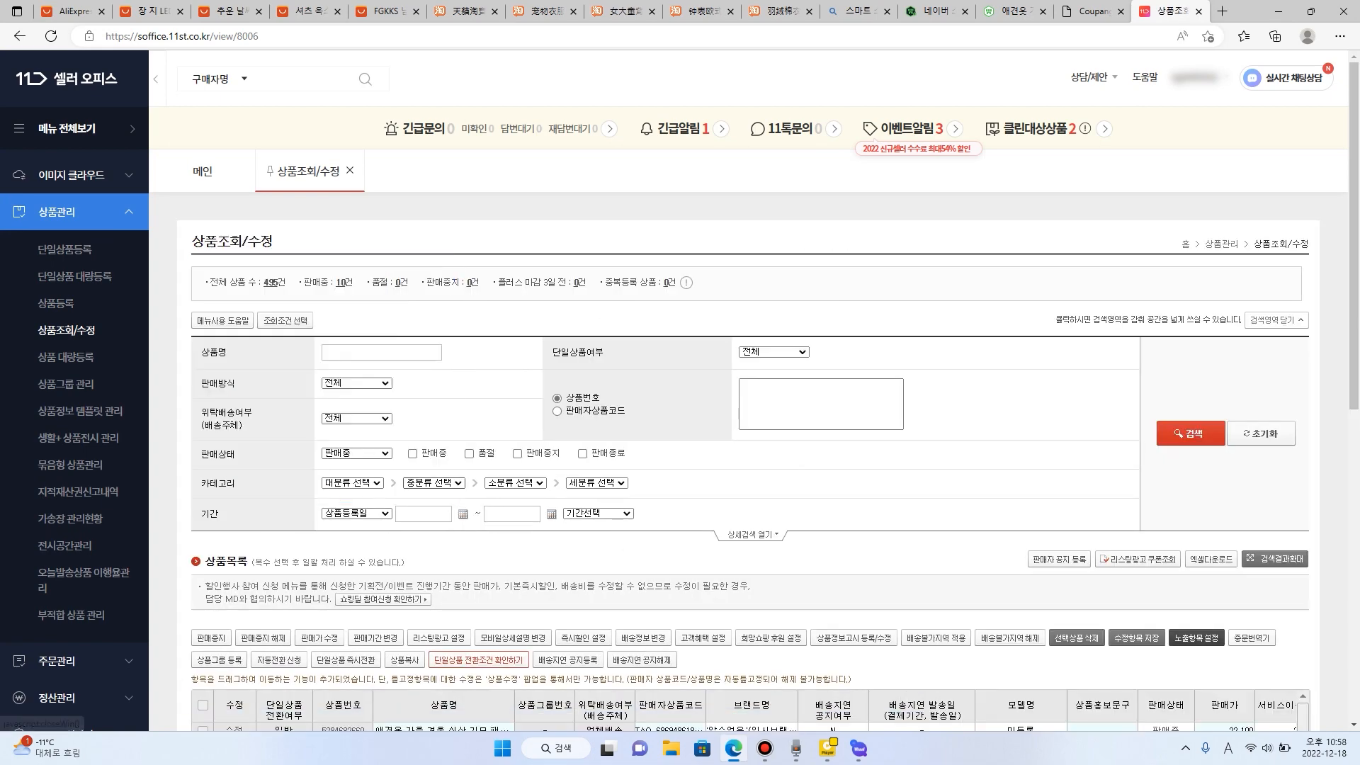
- View the 11번가 store page of the European-style wall clock from the product list and close the page
scroll(748, 397, "down", 6)
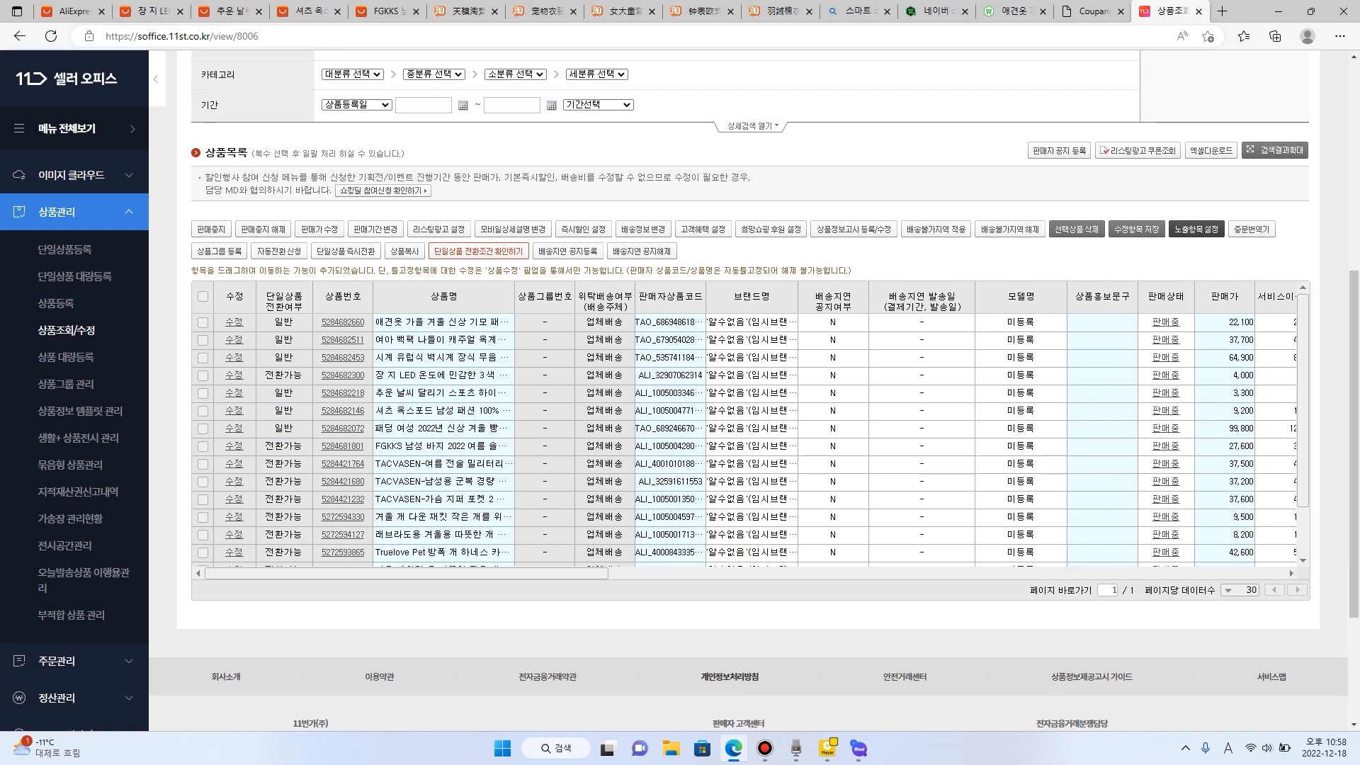
left_click(343, 357)
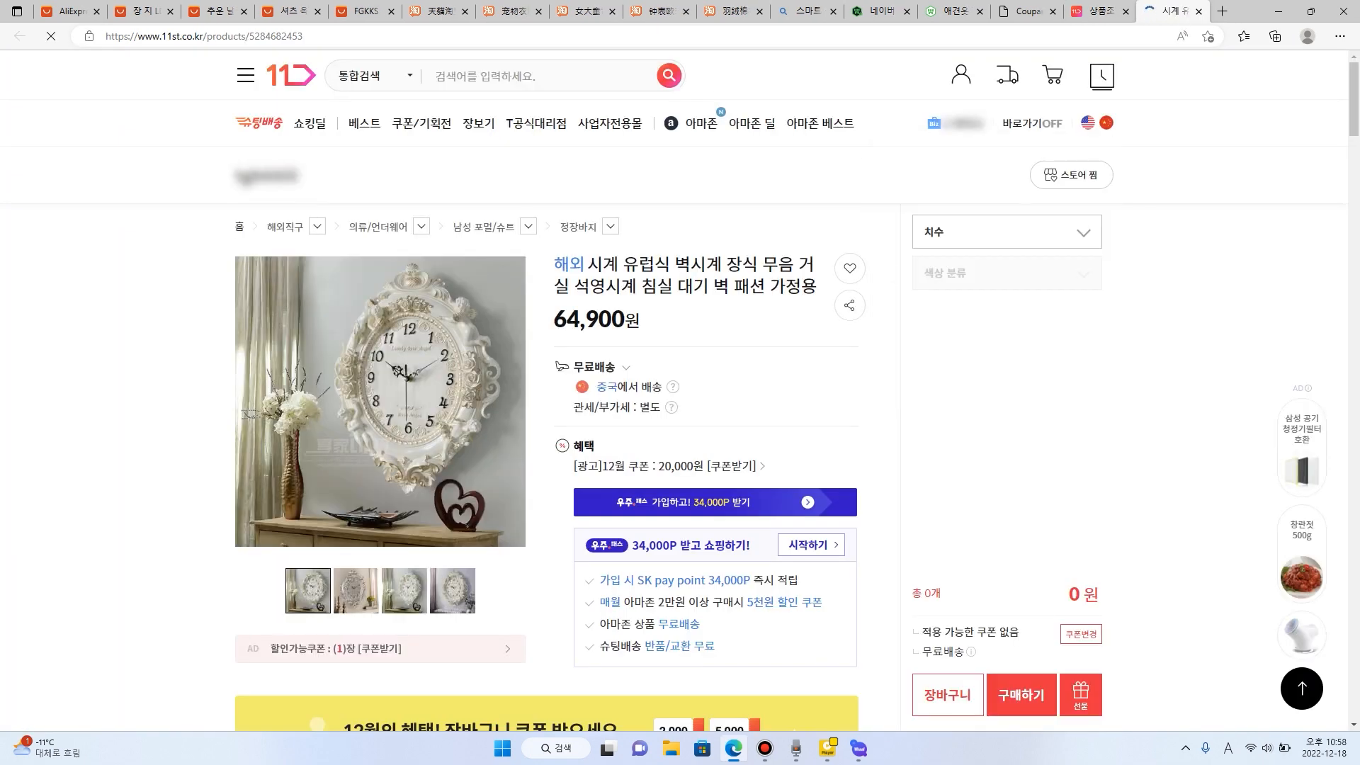
left_click(1199, 11)
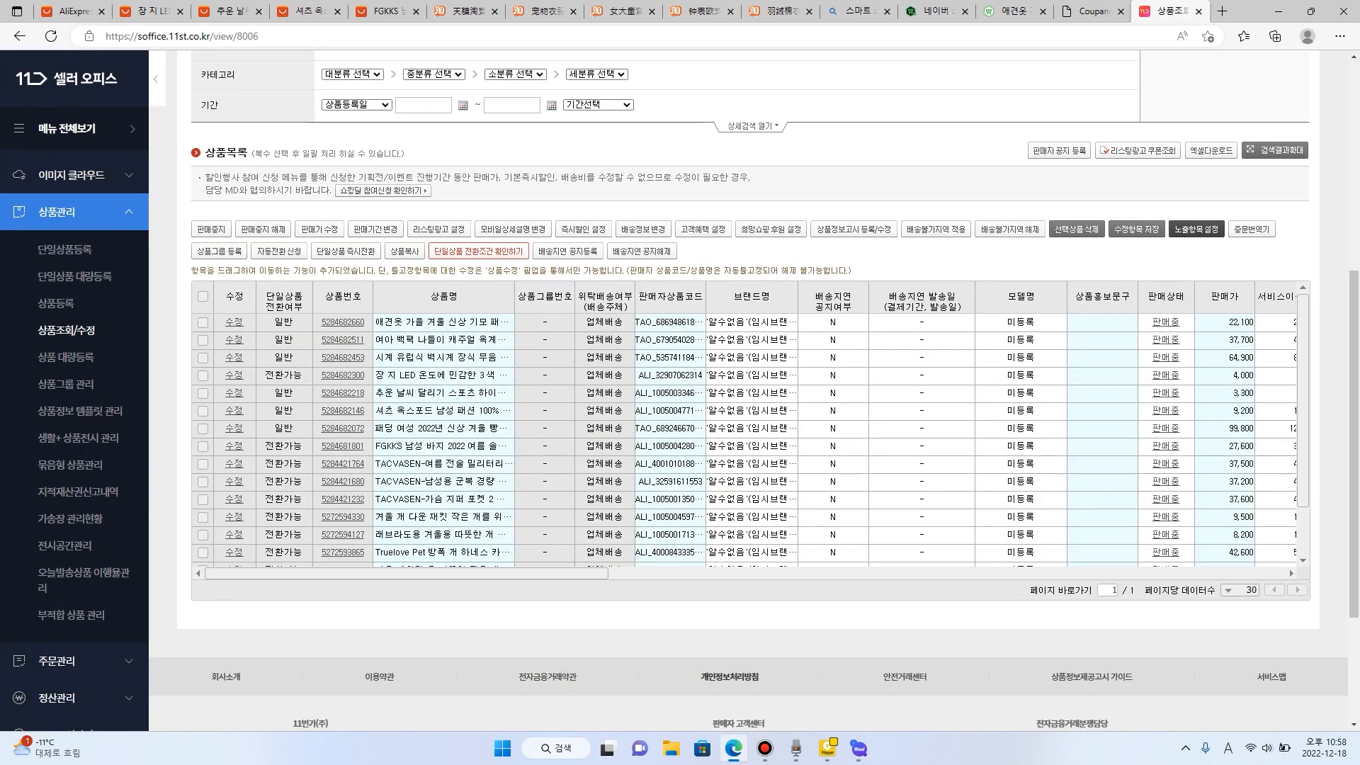
- Open the women's 2022 winter padding jacket's 11번가 page and examine its detail images, product information and seller information
left_click(343, 427)
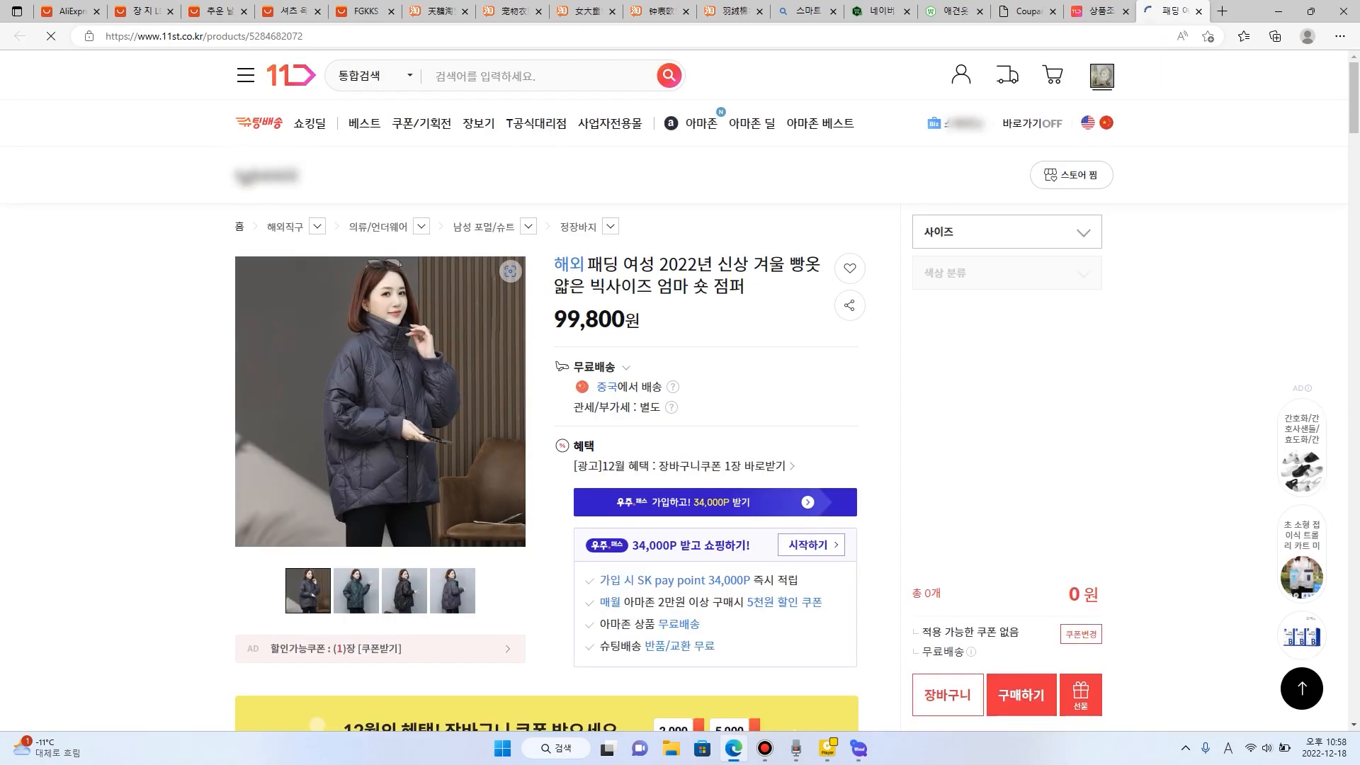
scroll(545, 425, "down", 15)
scroll(545, 425, "down", 20)
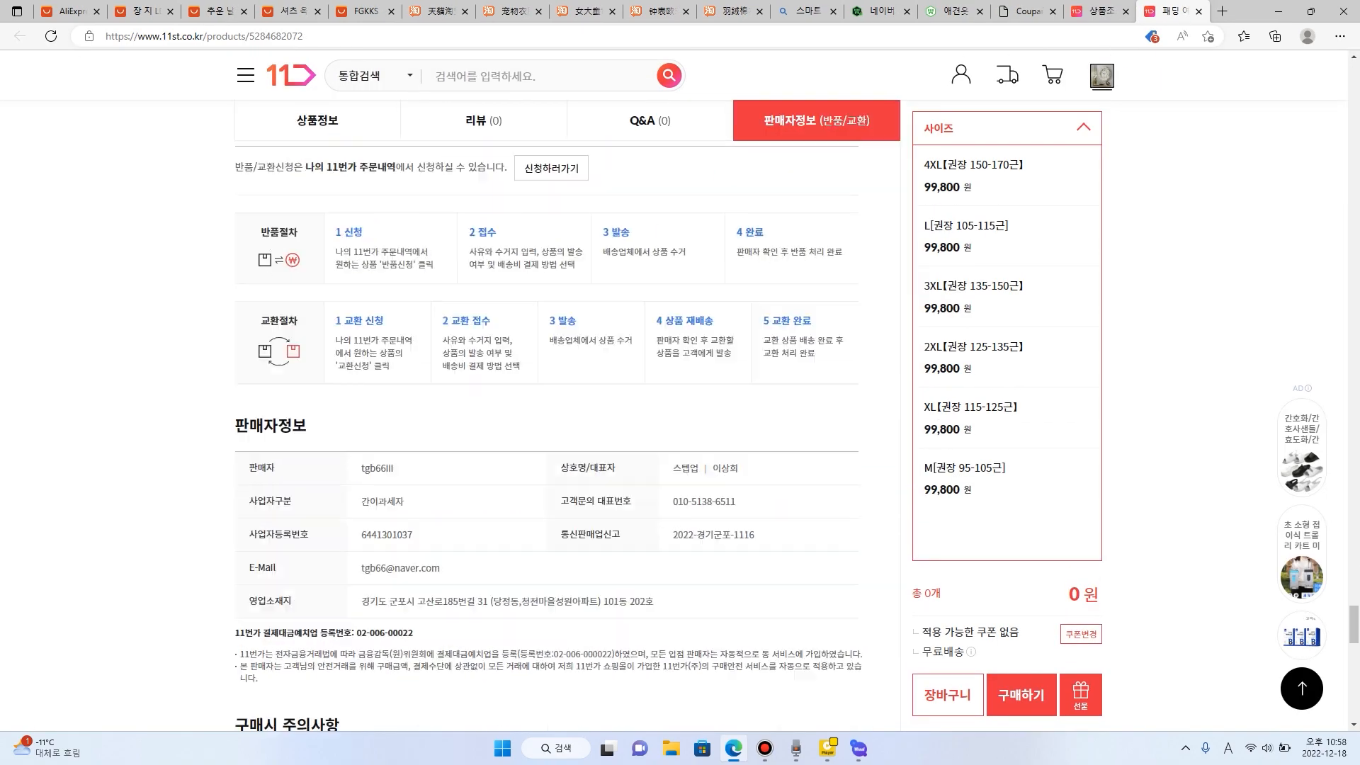
scroll(546, 425, "up", 20)
scroll(546, 425, "up", 5)
scroll(546, 425, "down", 8)
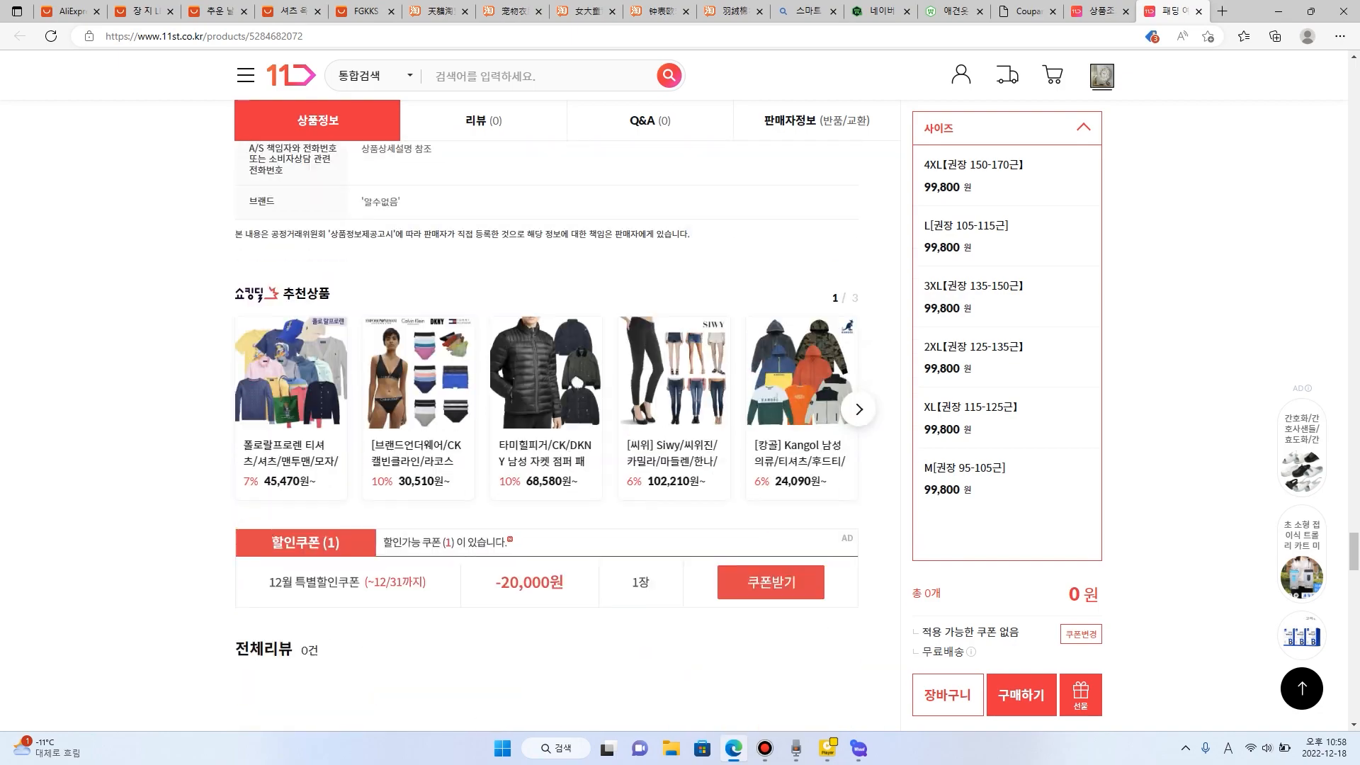
scroll(545, 425, "up", 12)
scroll(545, 425, "up", 12)
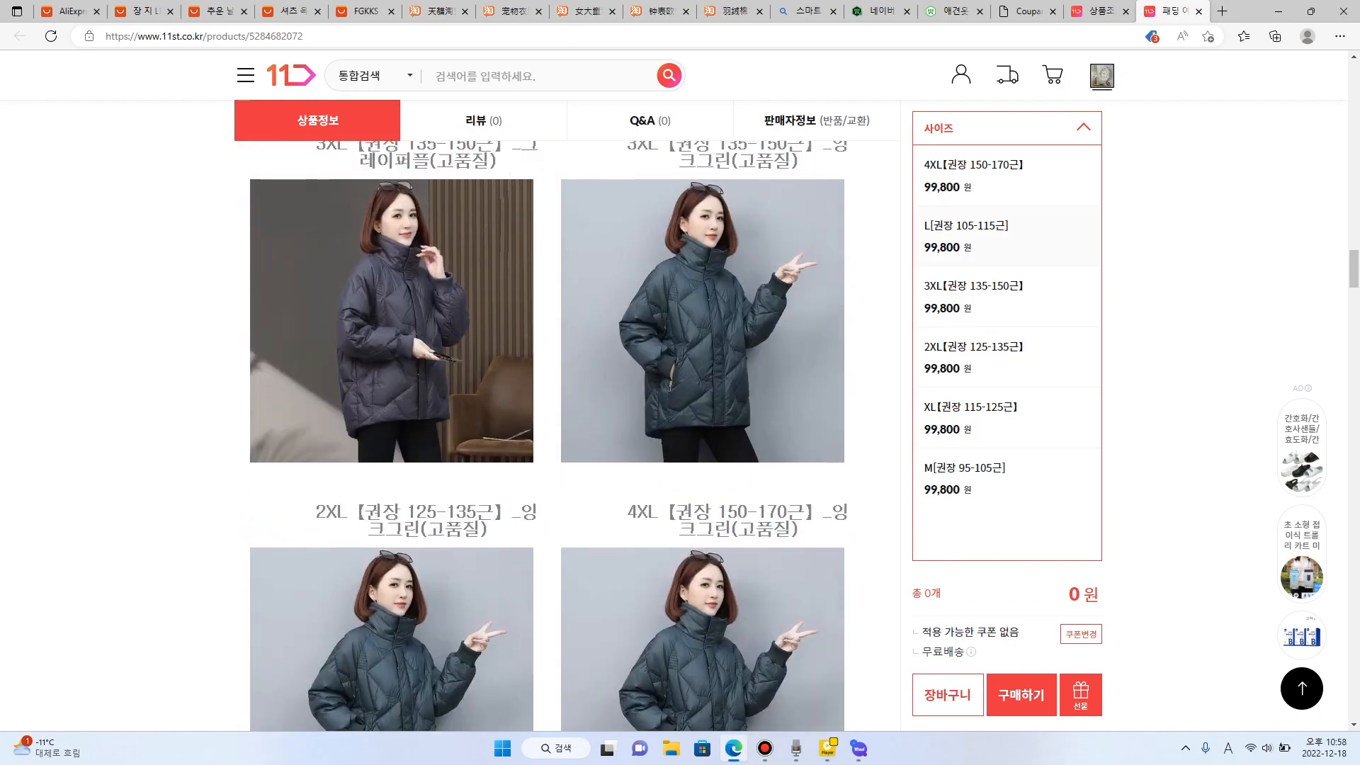
- Choose the size L[권장 105-115근] to show the jacket's color options, and preview its fourth product photo
left_click(991, 235)
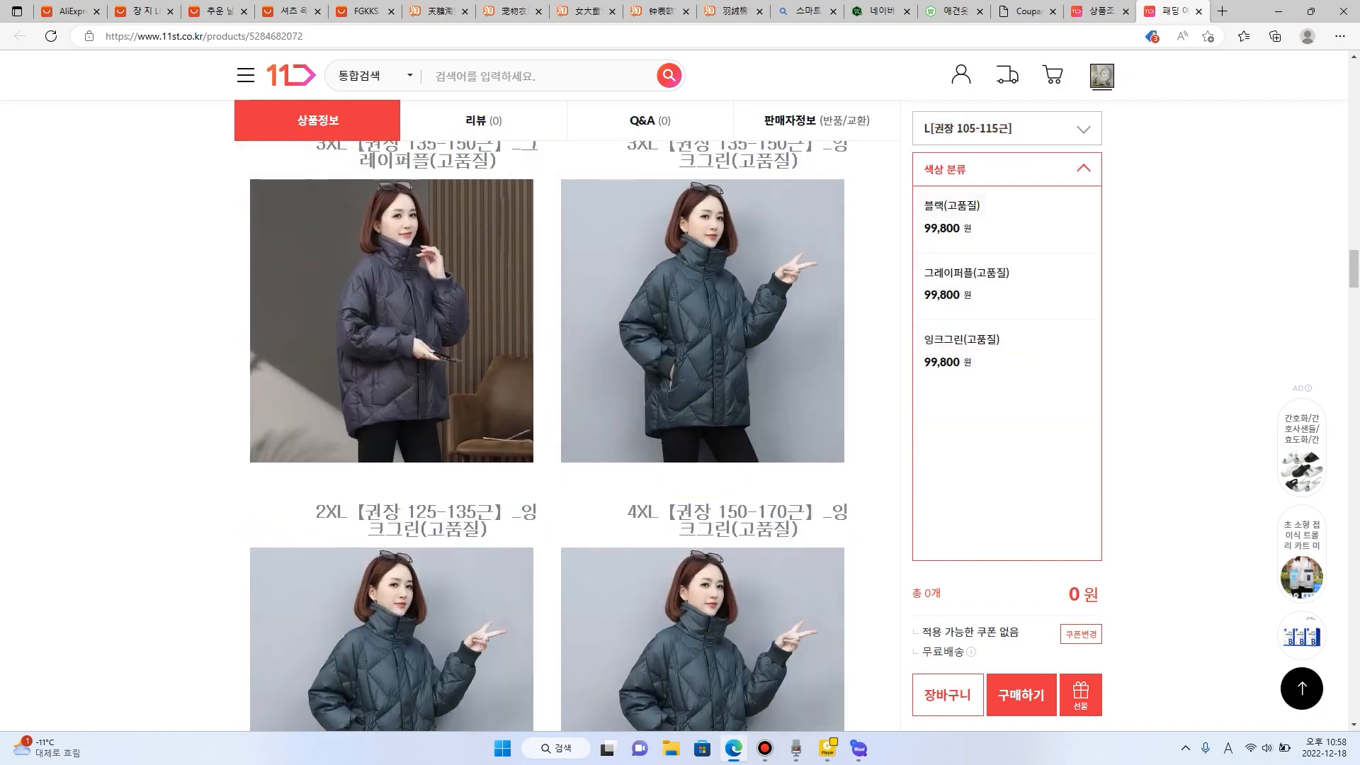
scroll(545, 425, "up", 15)
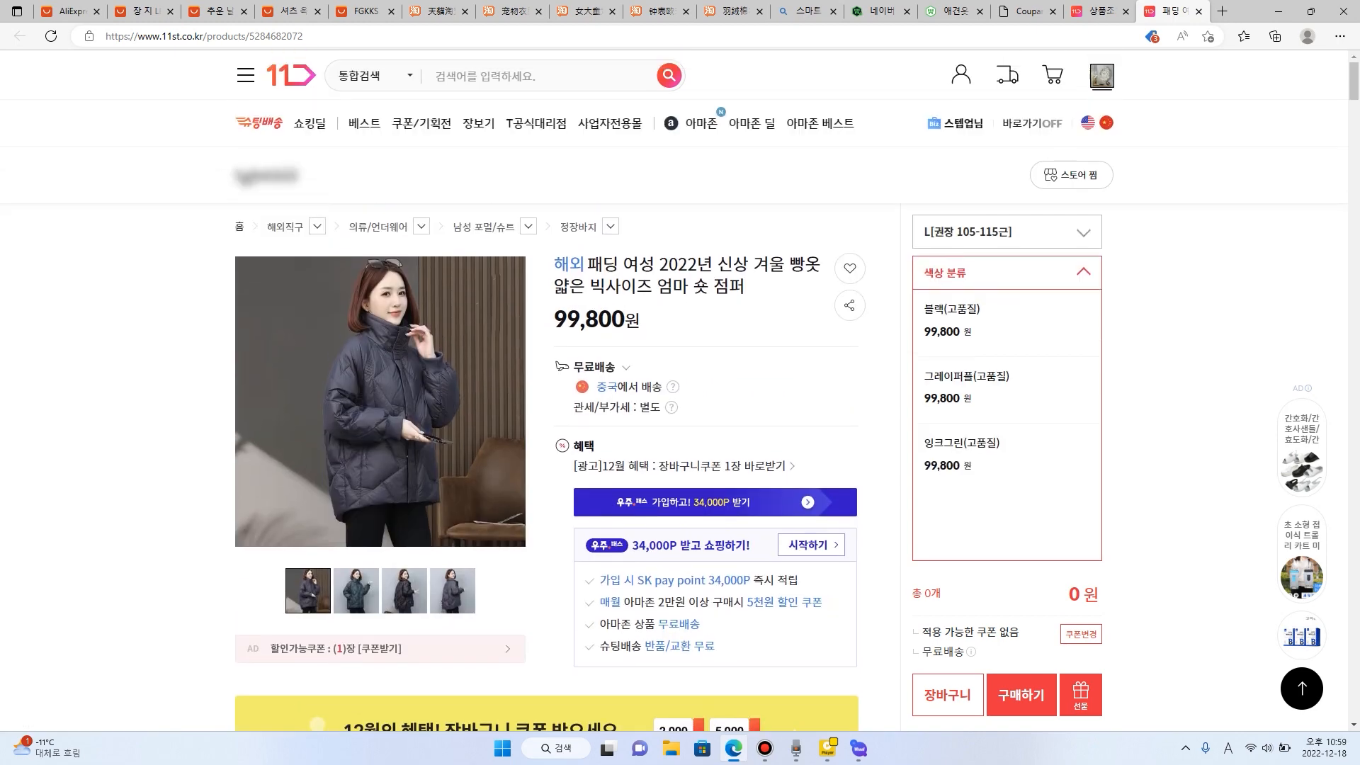
mouse_move(453, 591)
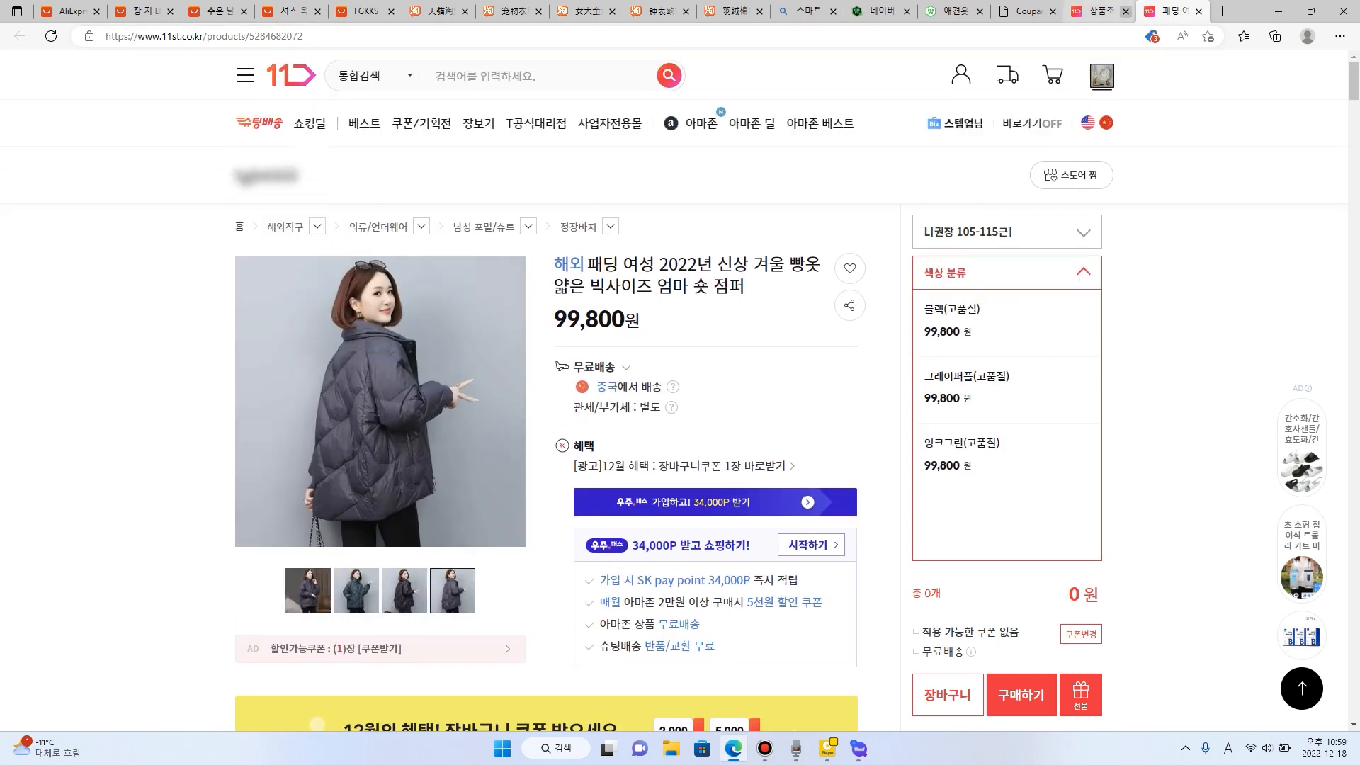
- Close the Coupang Wing page, the 11번가 seller office without saving changes, and the jacket's 11번가 page
left_click(1029, 11)
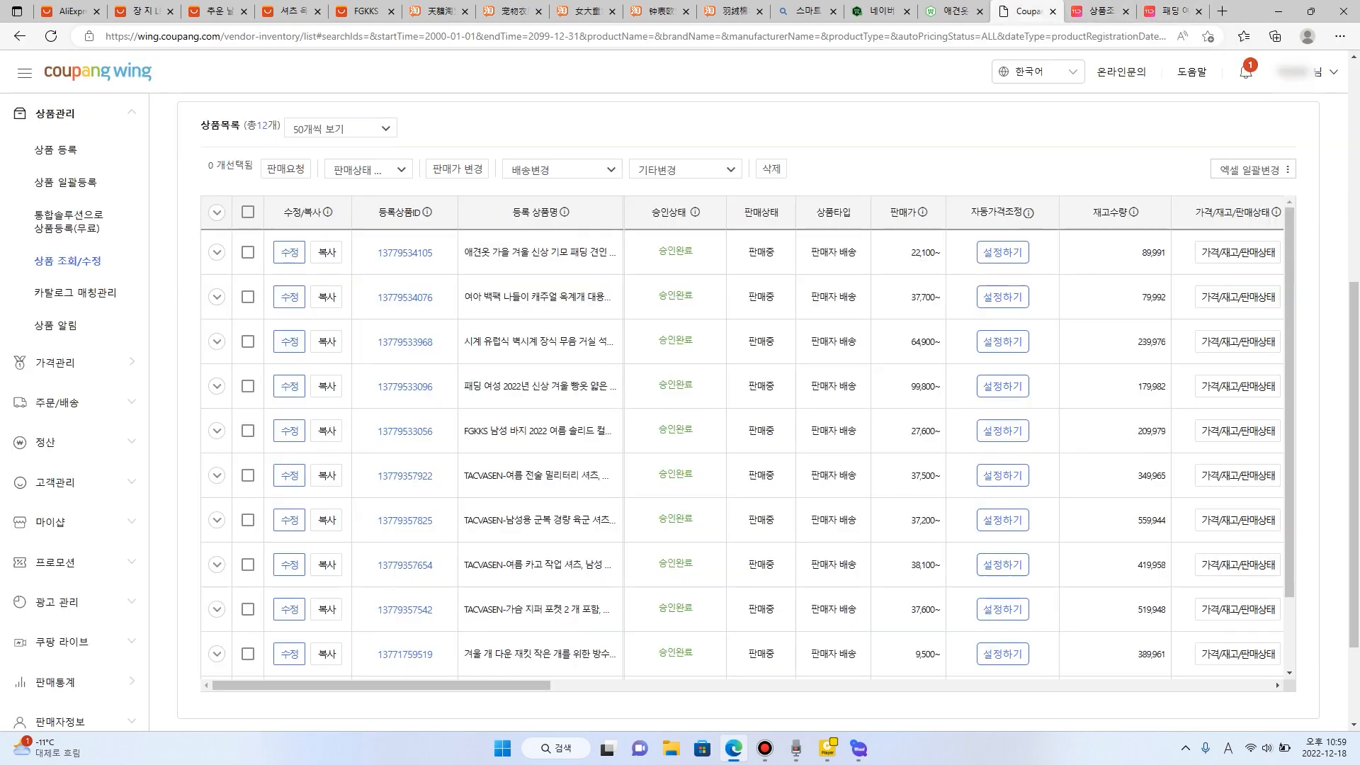
left_click(1053, 11)
left_click(1053, 11)
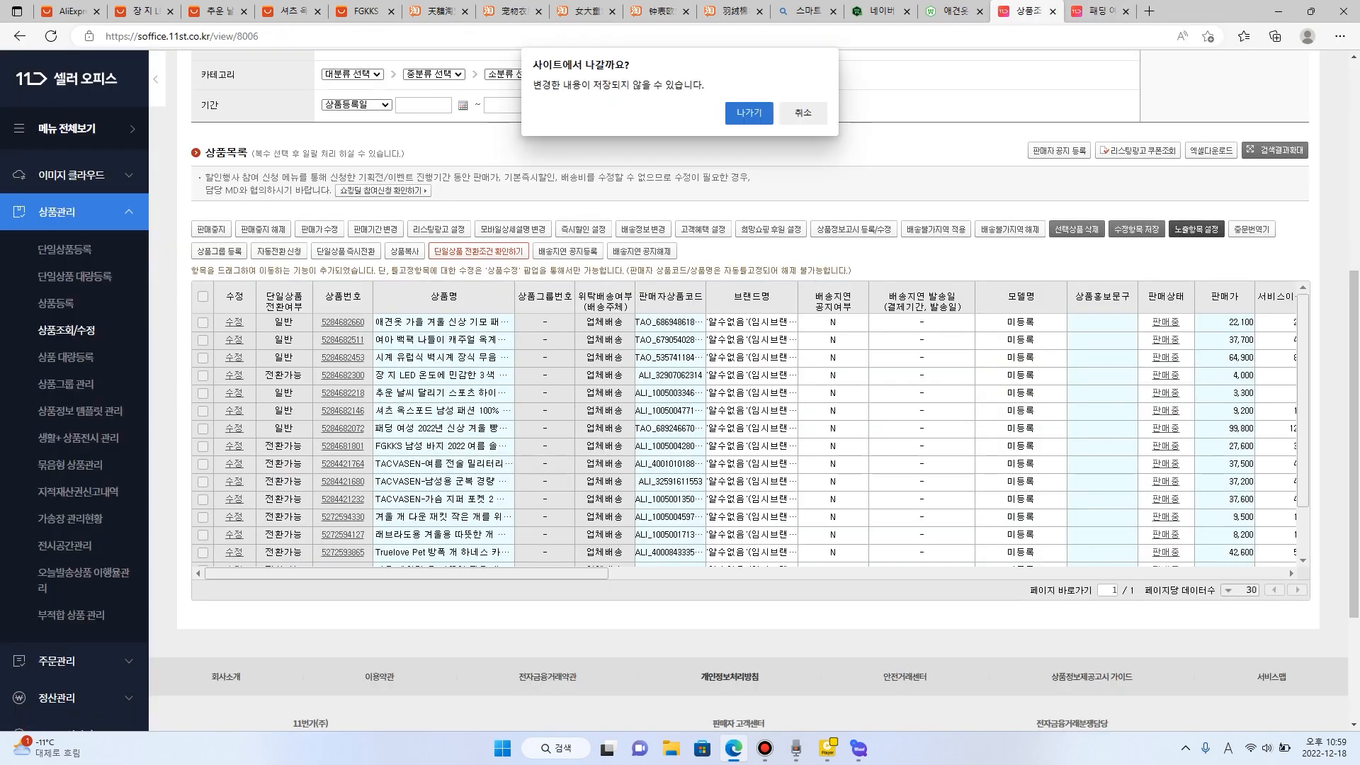
left_click(732, 110)
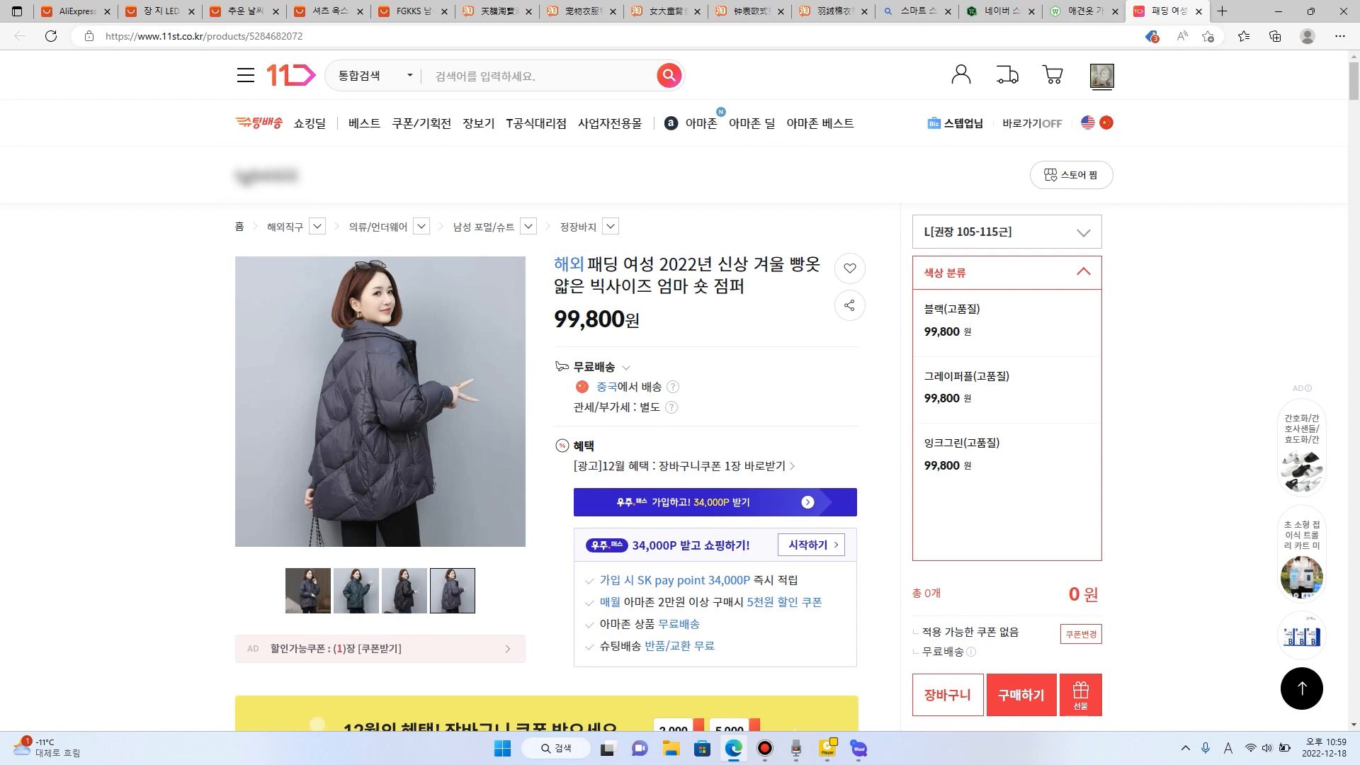
left_click(1198, 11)
left_click_drag(1249, 11, 1031, 140)
double_click(1032, 140)
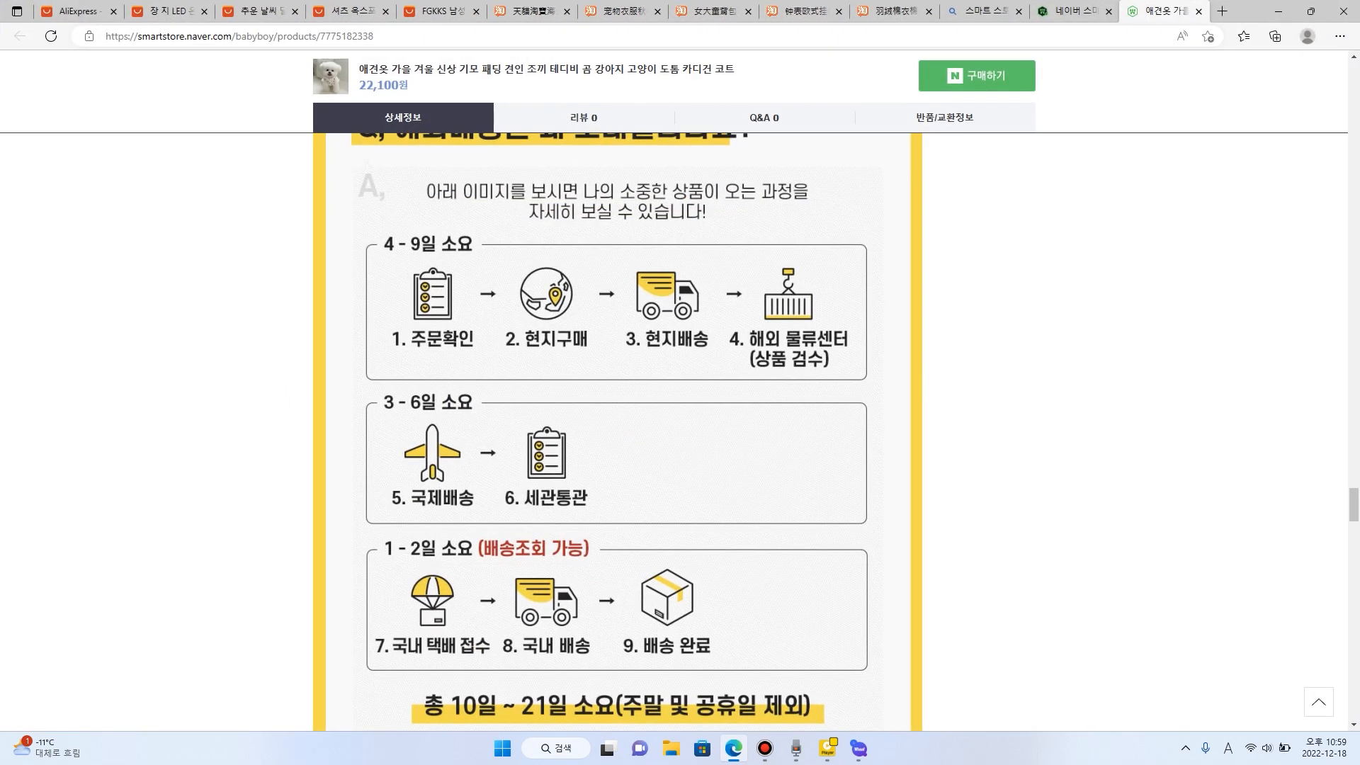
- Review the dog padding coat's SmartStore page again, covering its option images, main photo, purchase options and product information
scroll(579, 431, "up", 20)
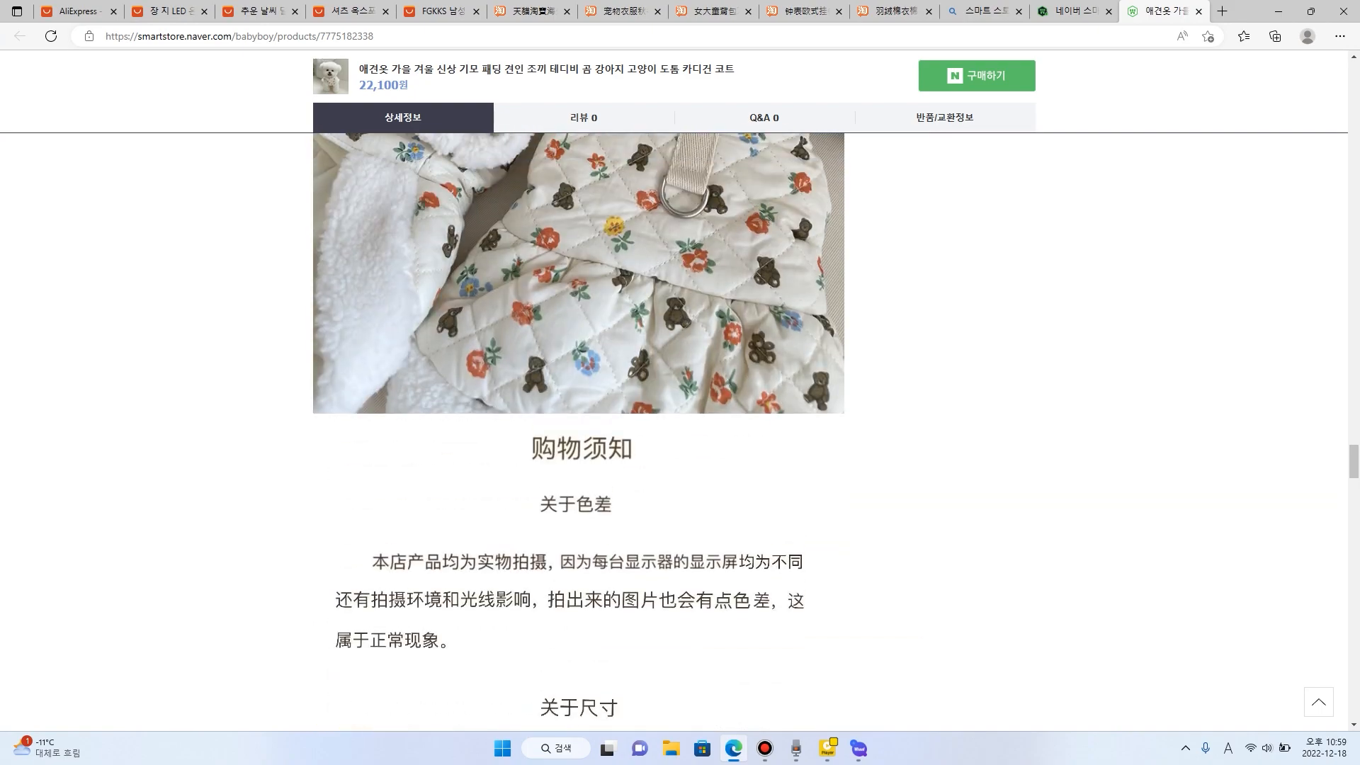
scroll(579, 431, "up", 20)
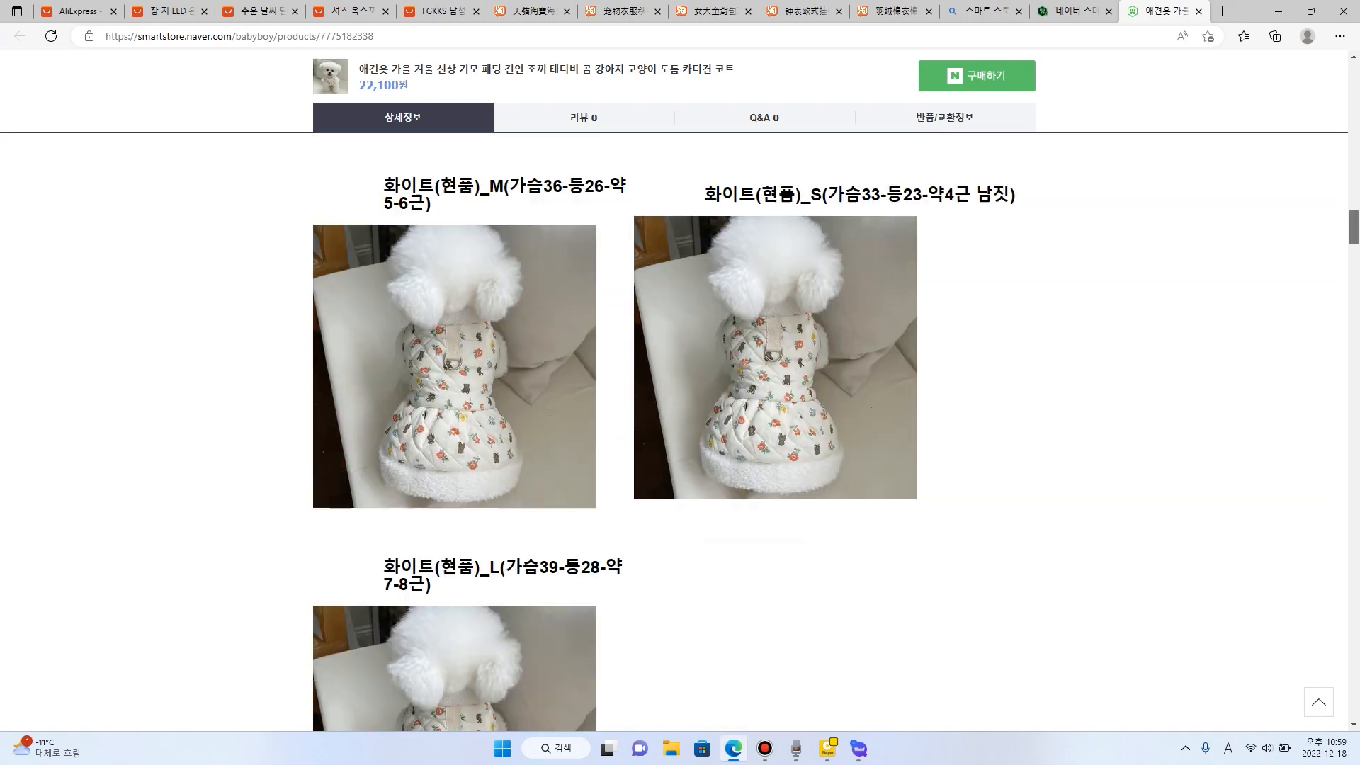
scroll(579, 432, "up", 1)
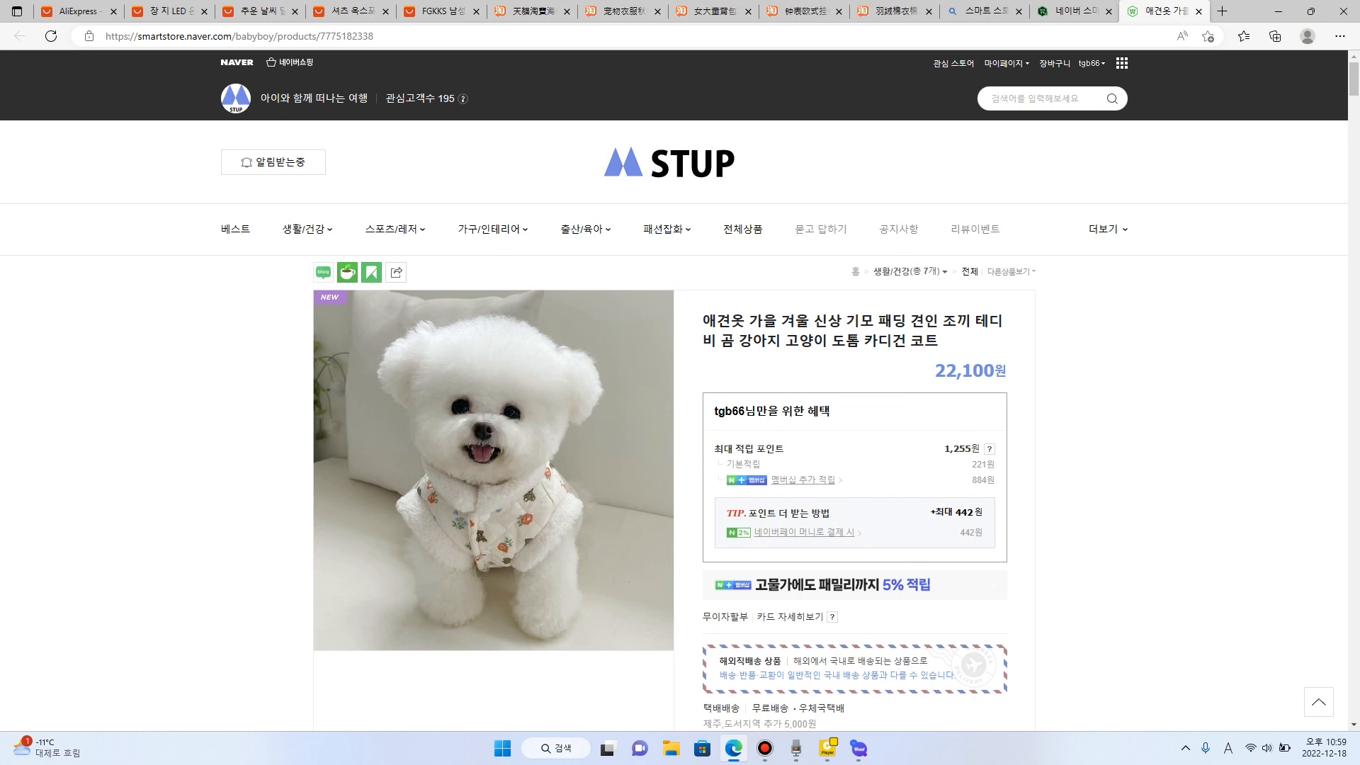
scroll(578, 432, "down", 15)
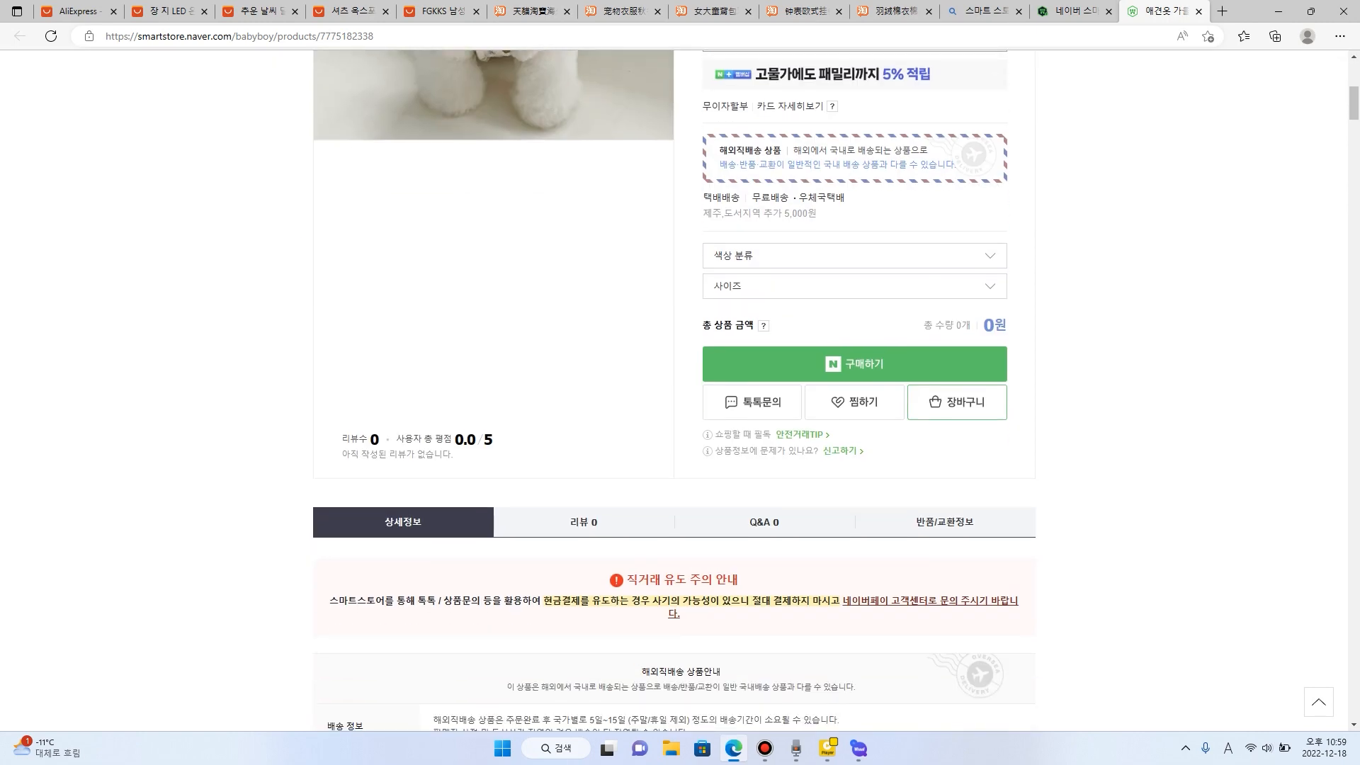
scroll(674, 425, "down", 2)
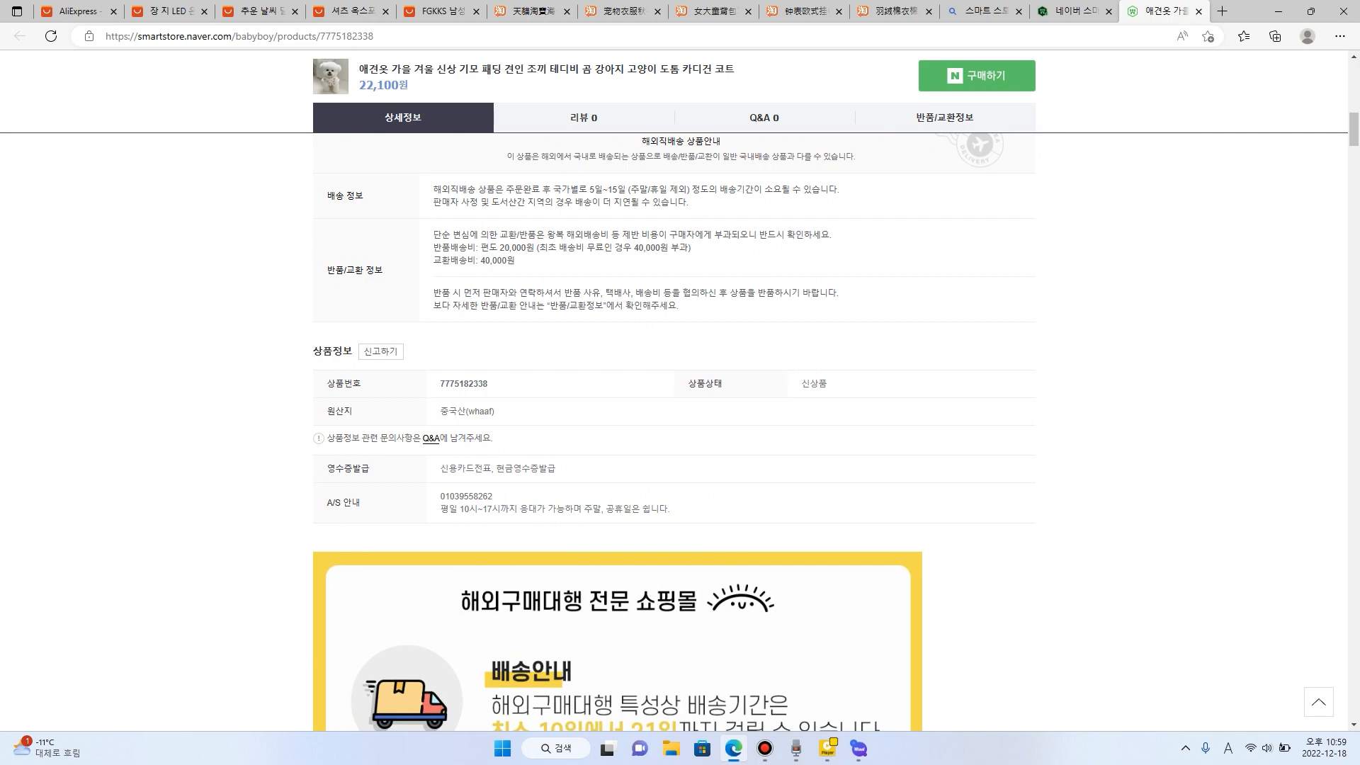